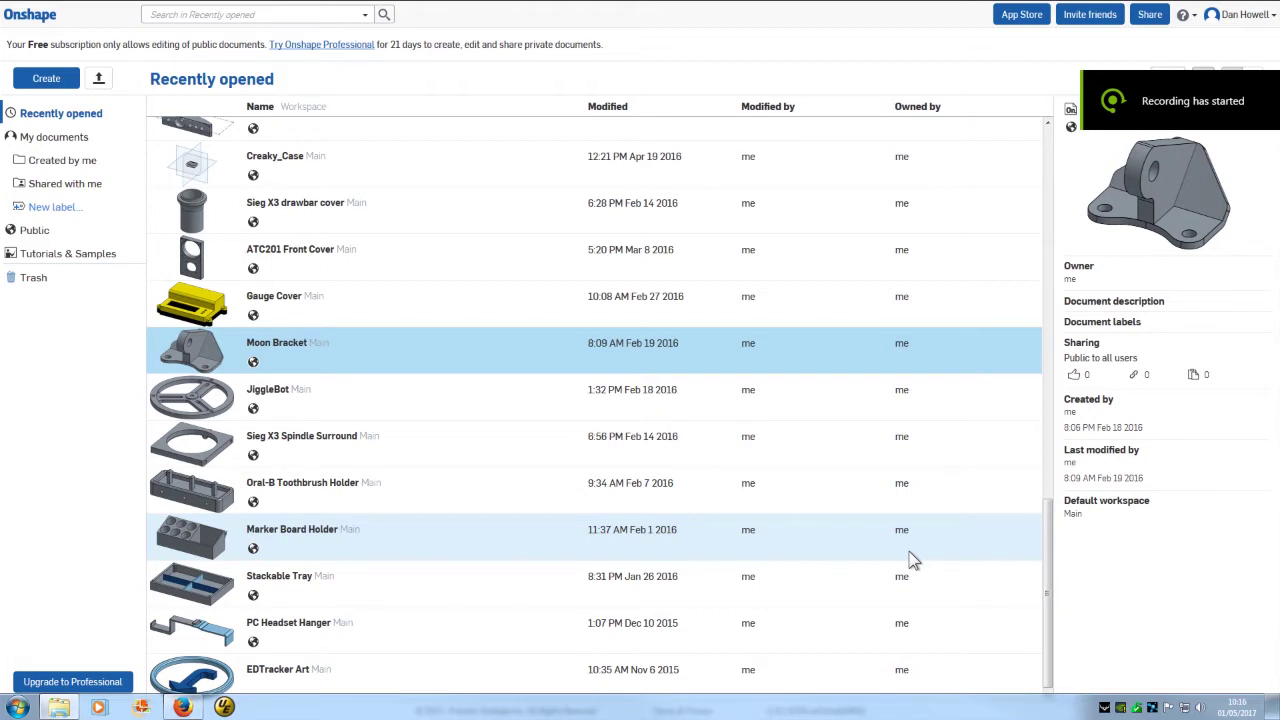
- Create a new public document named EDTracker Hybrid
mouse_move(155, 18)
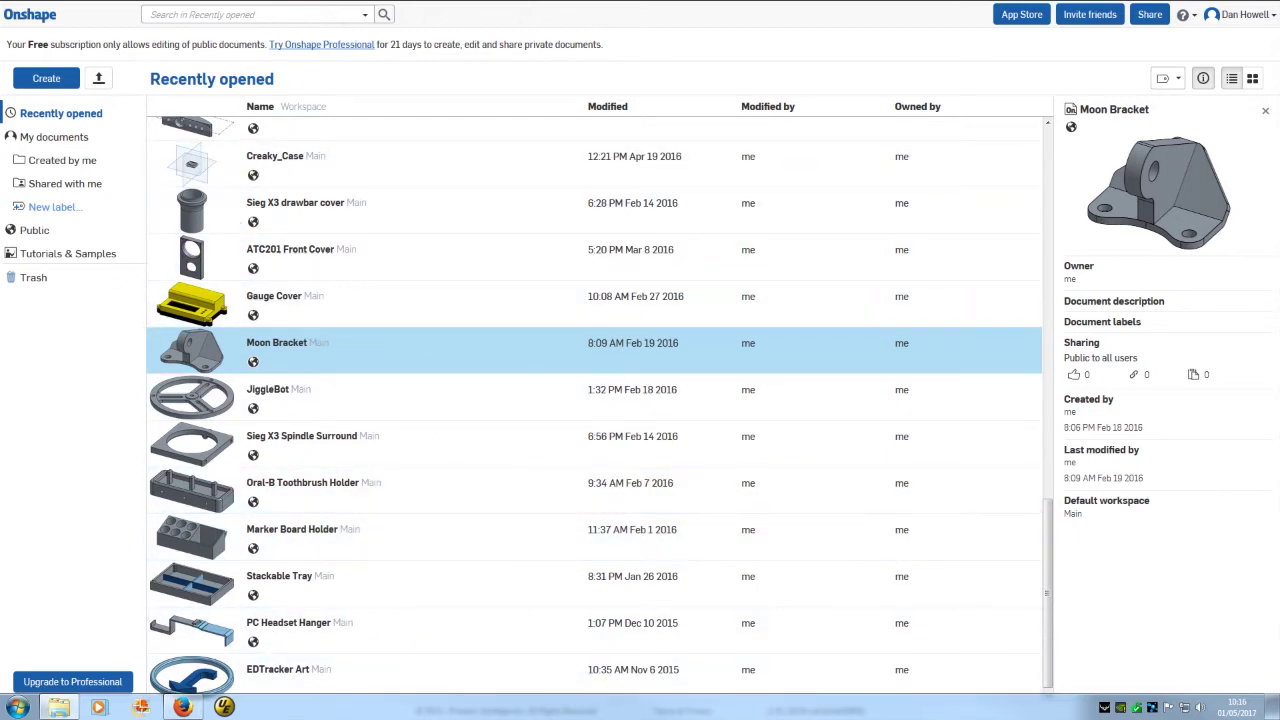
click(47, 79)
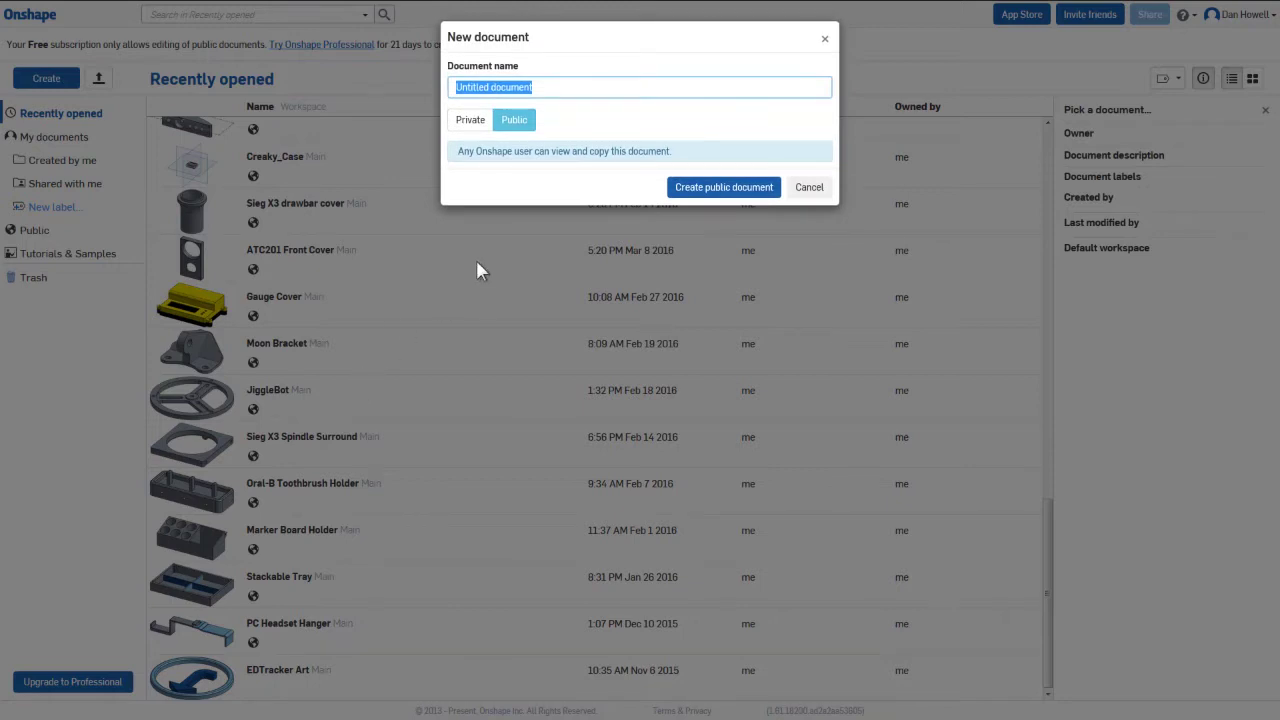
text(EDTracker H)
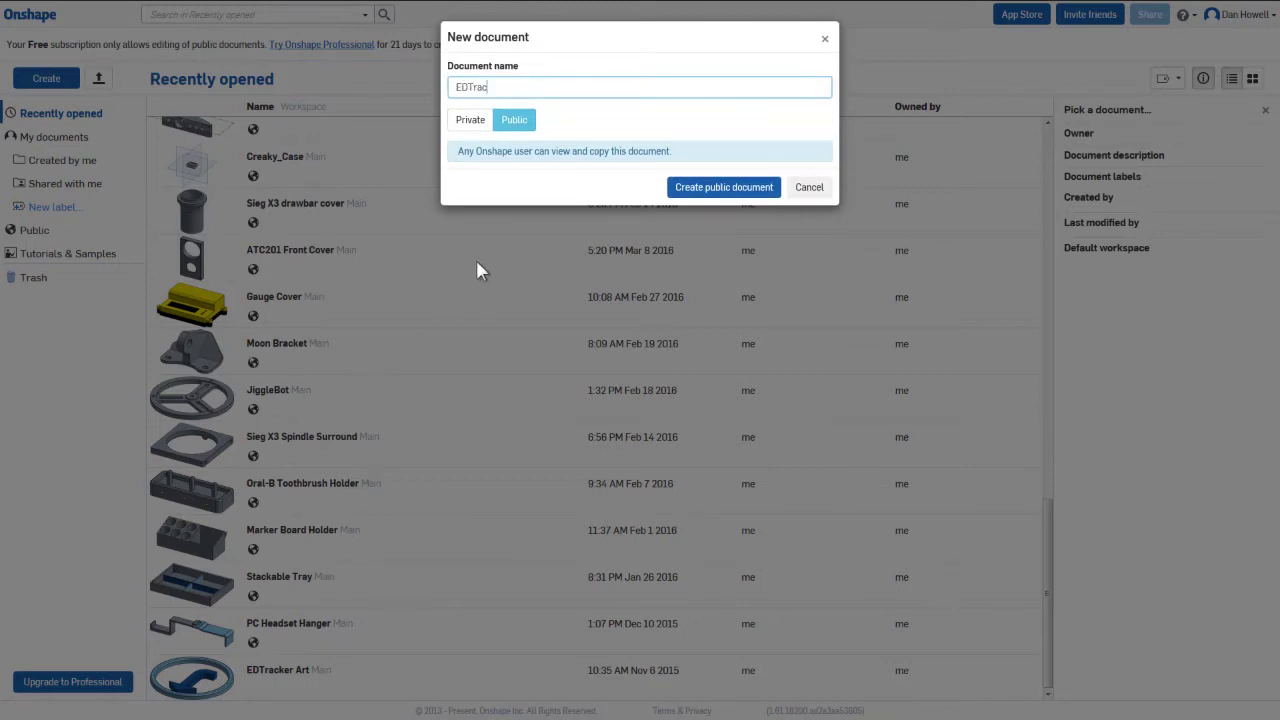
text(ybrid)
click(726, 190)
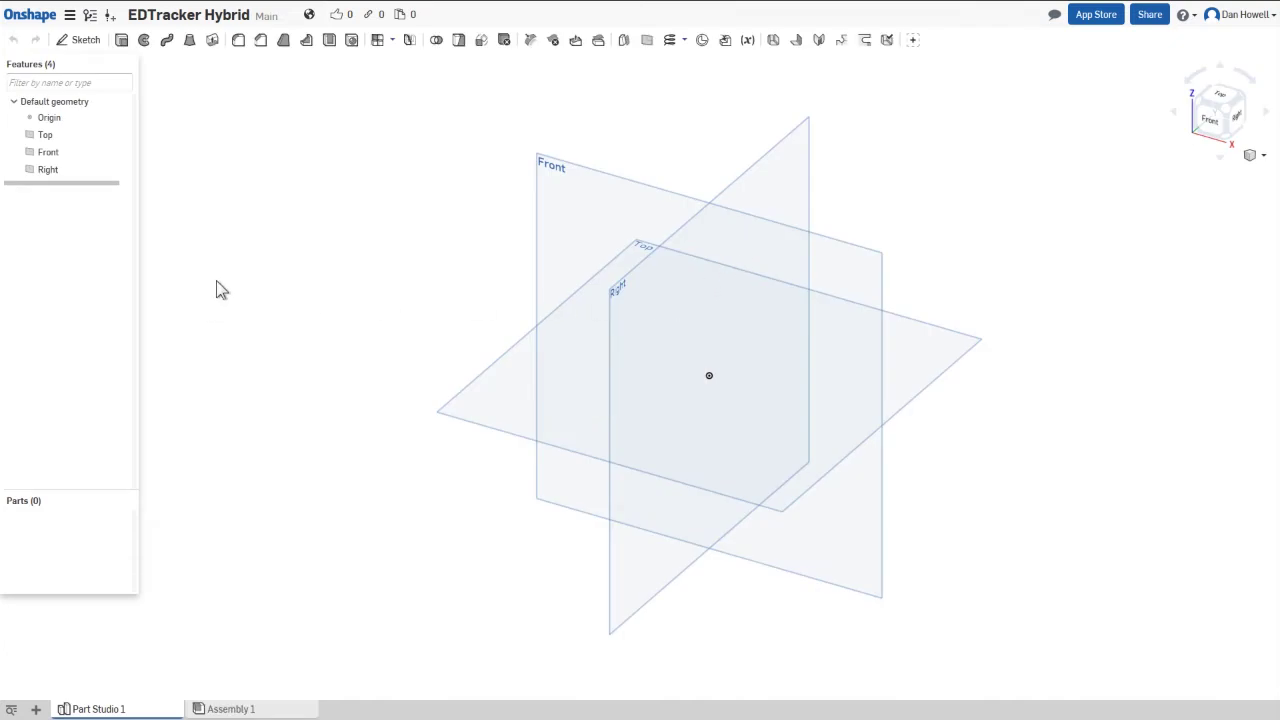
- Set the workspace's default length unit to Millimeter with length display decimals of 0.12
click(70, 16)
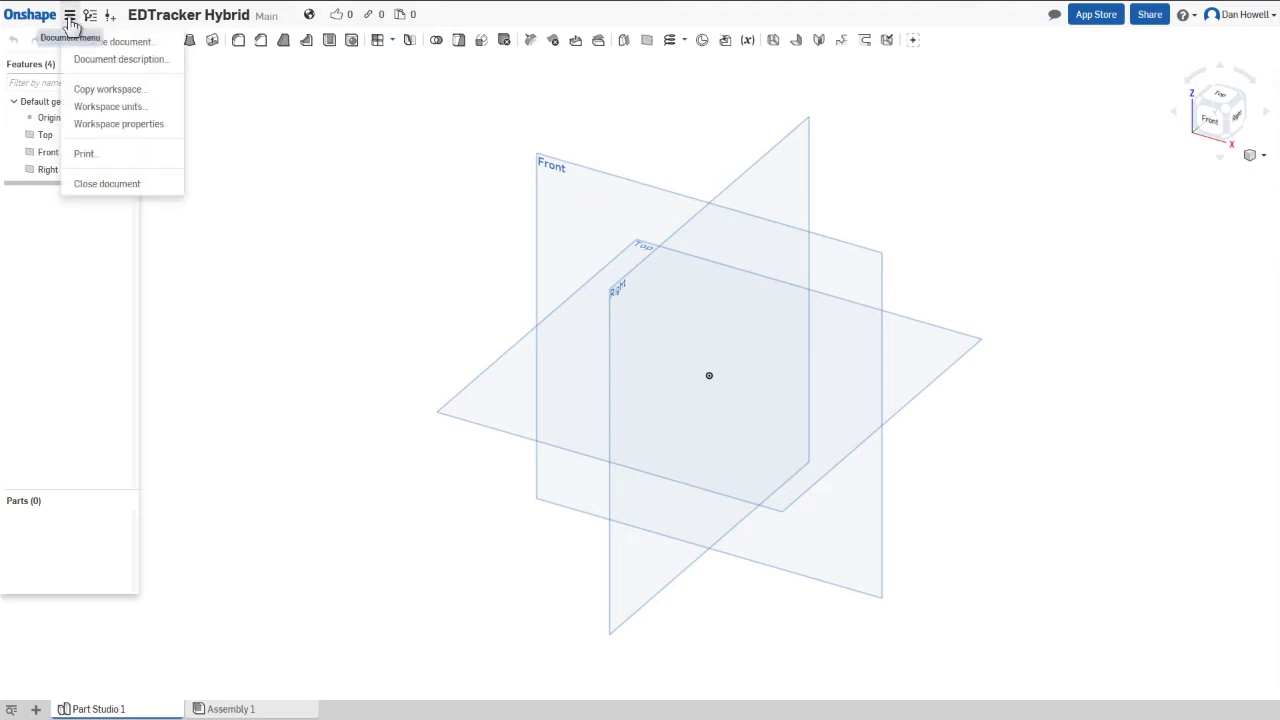
click(103, 107)
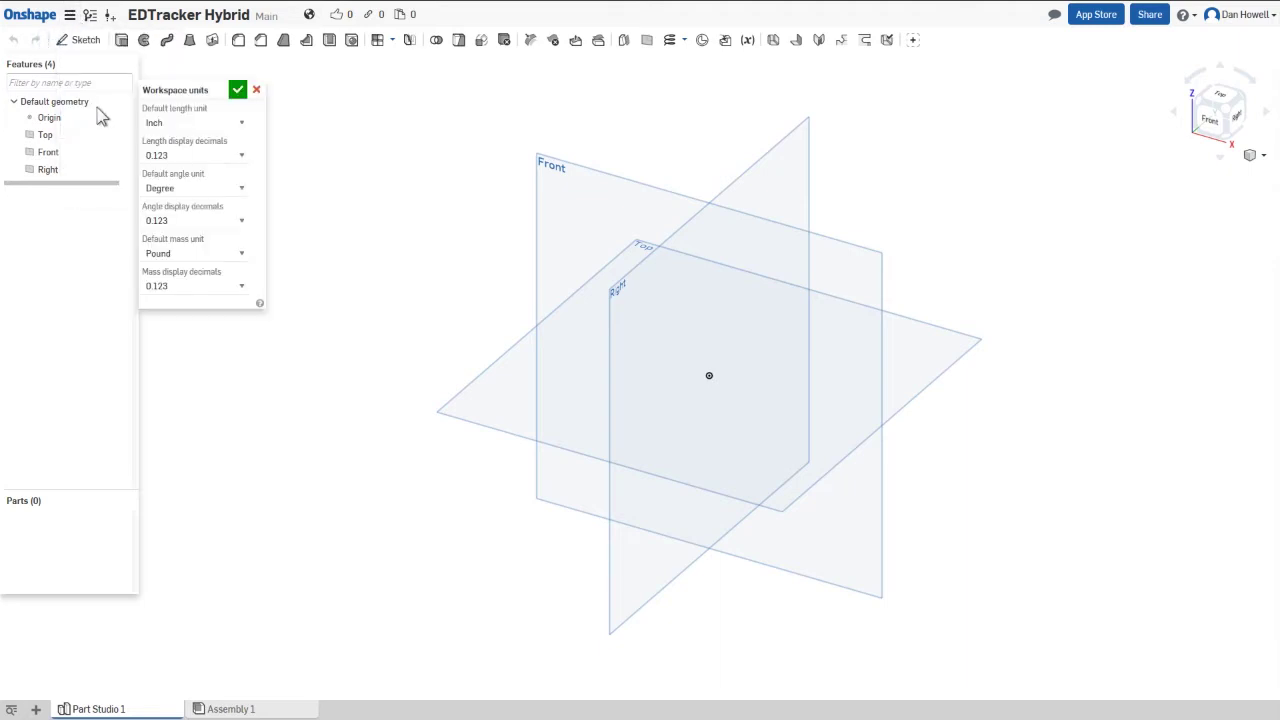
click(241, 125)
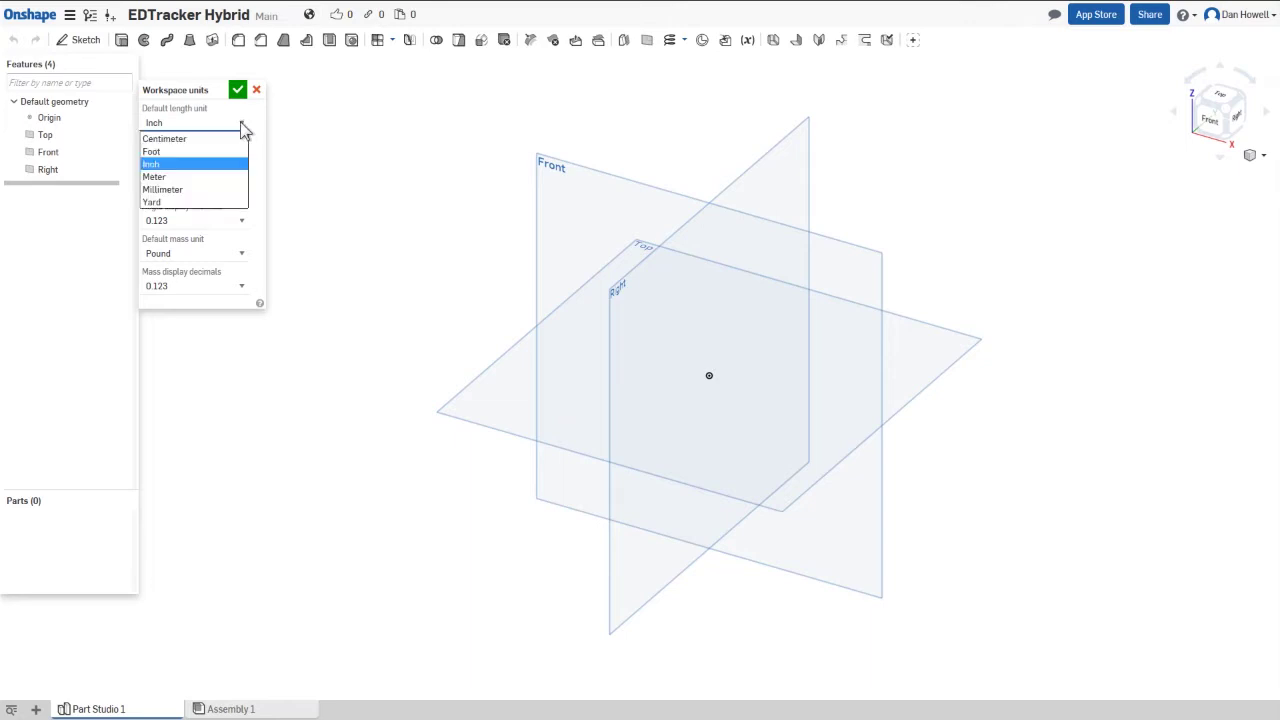
click(196, 190)
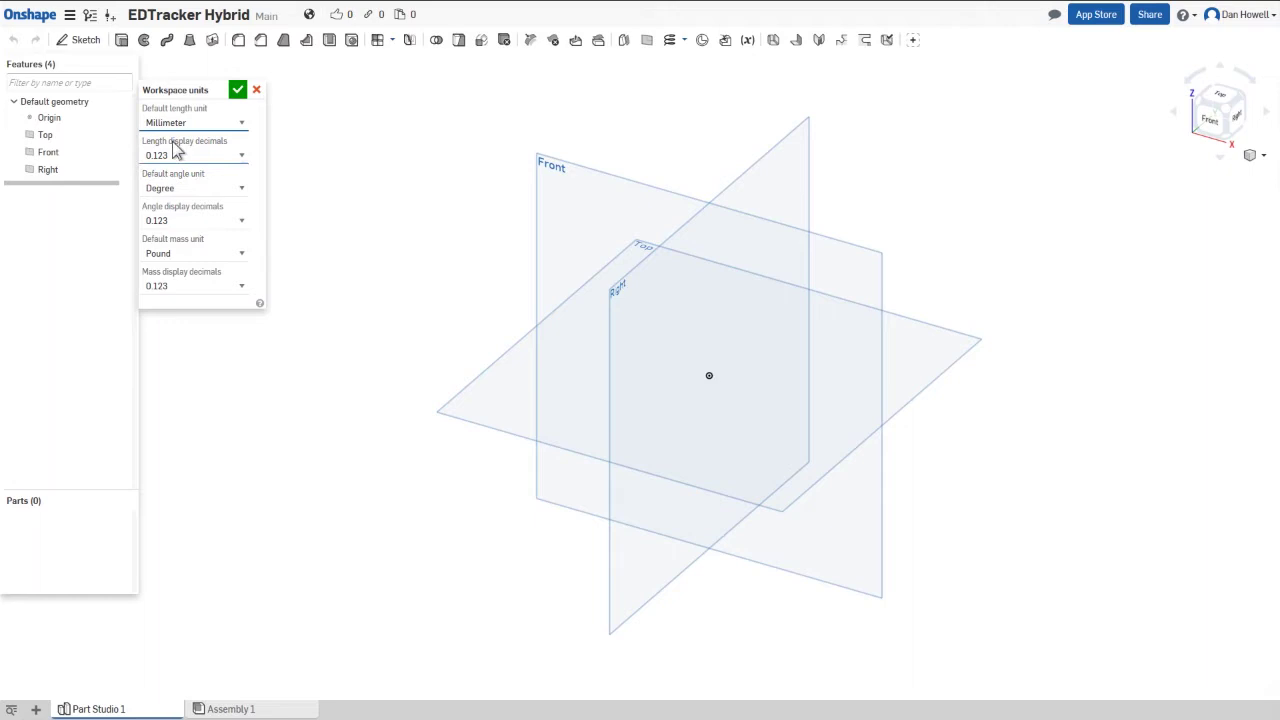
click(242, 156)
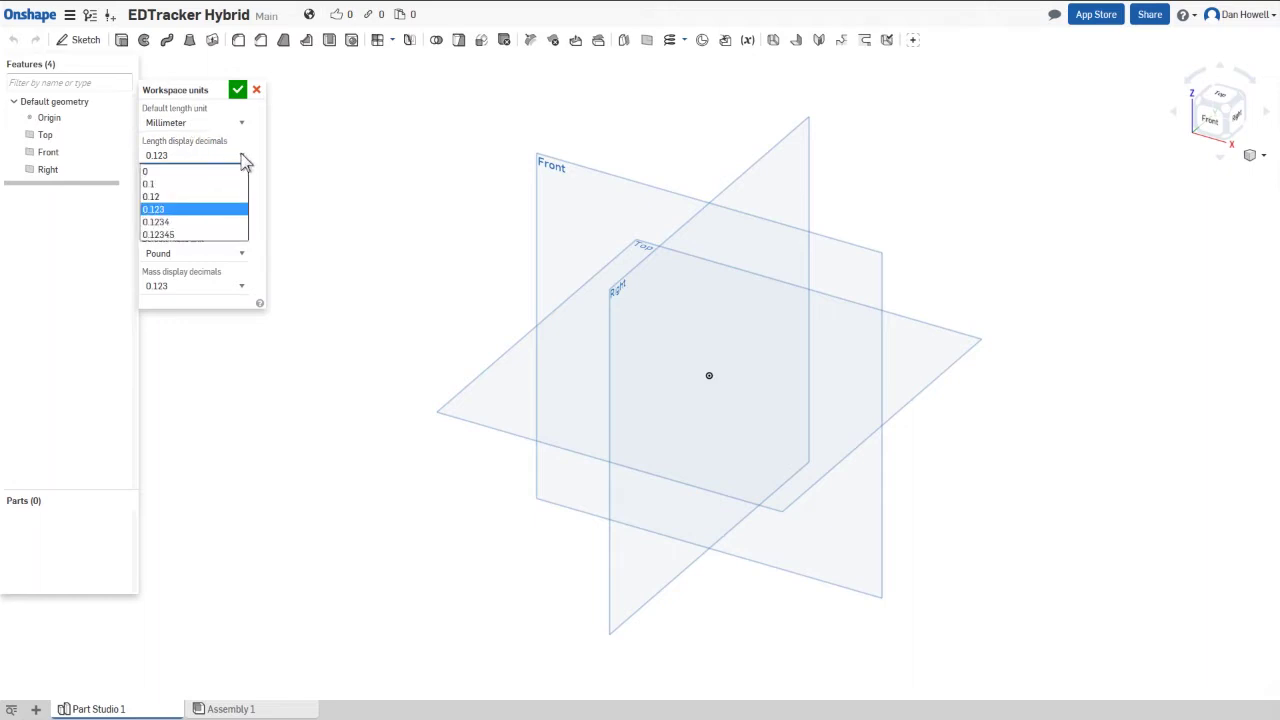
click(212, 197)
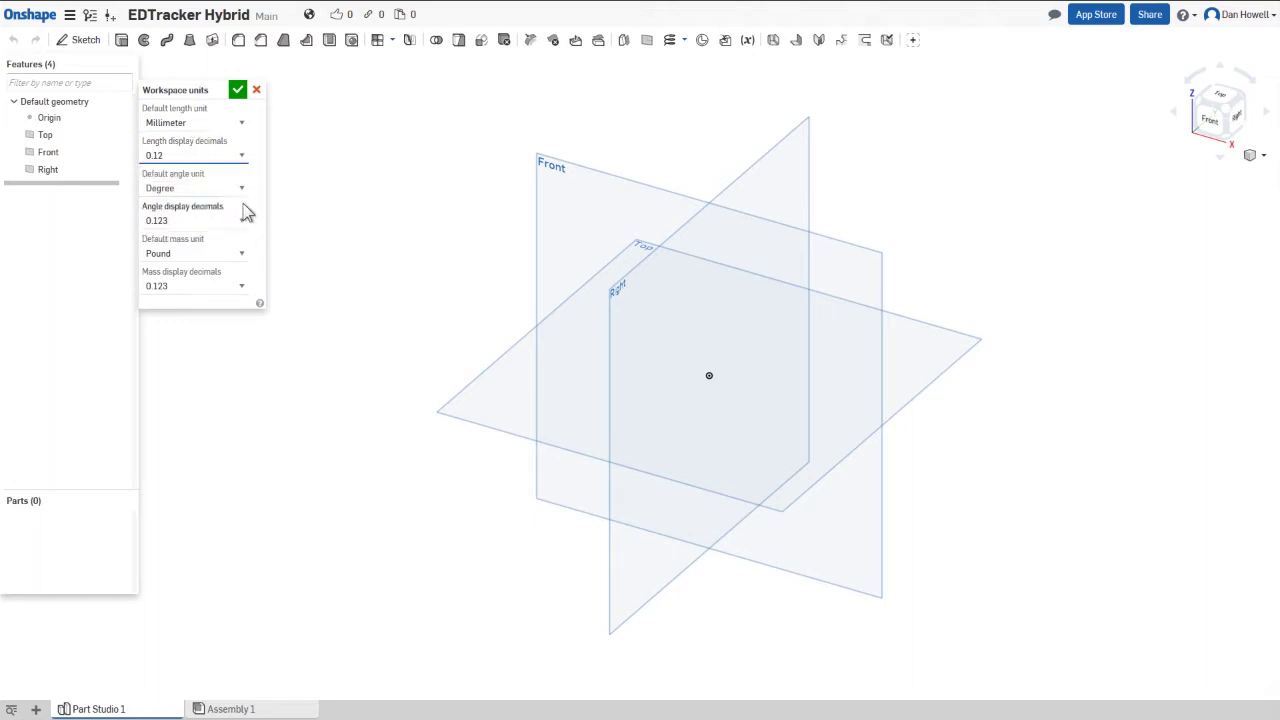
- Set the workspace's default mass unit to Gram with mass display decimals of 0.1, and accept the units
click(242, 253)
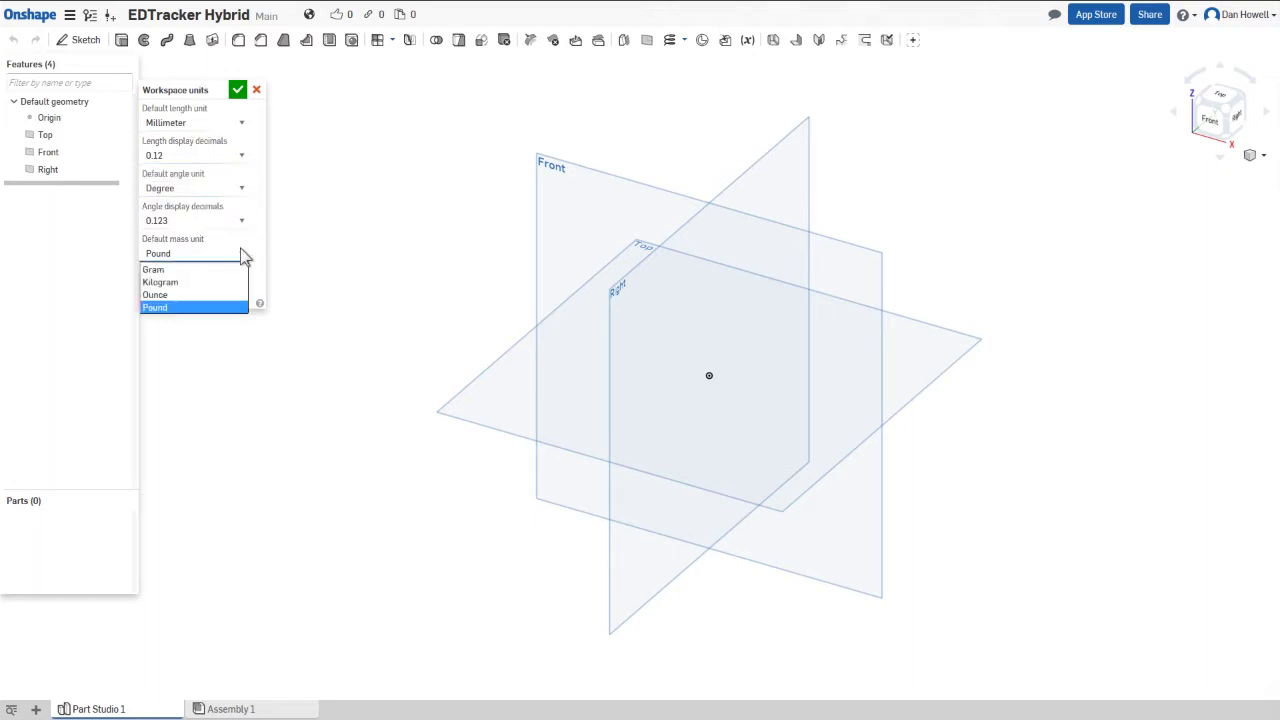
click(192, 270)
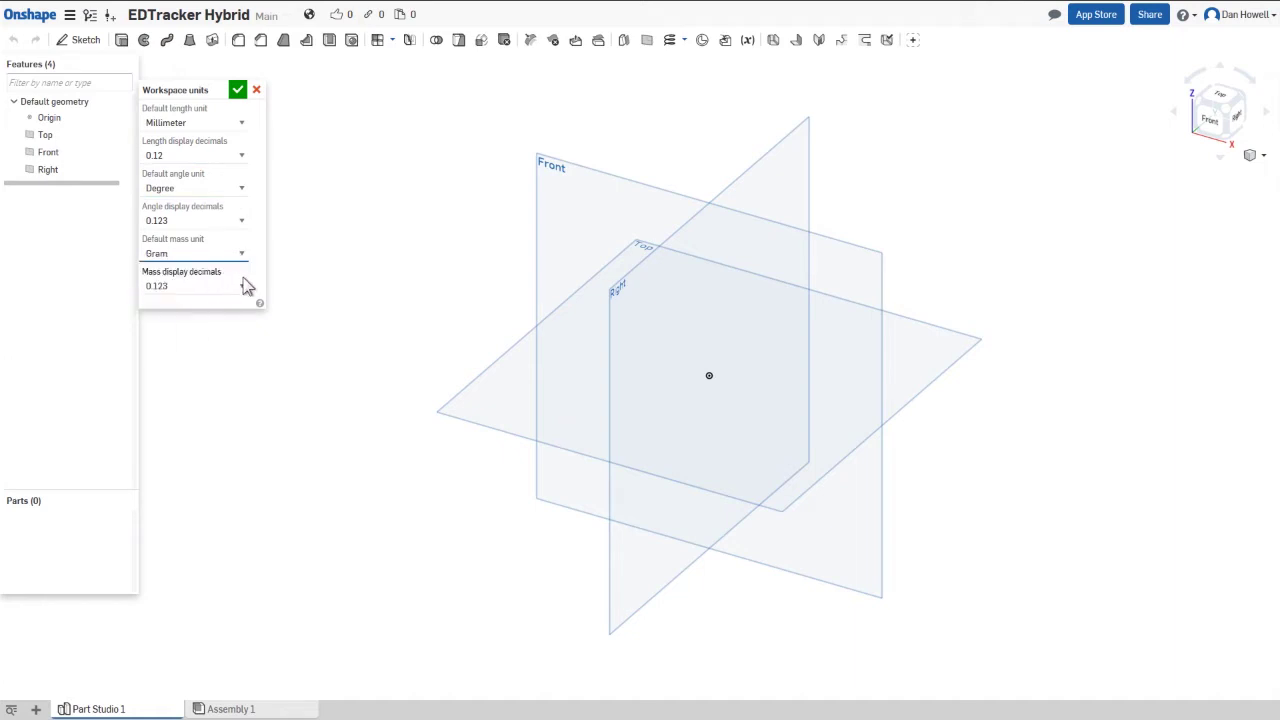
click(245, 294)
click(195, 315)
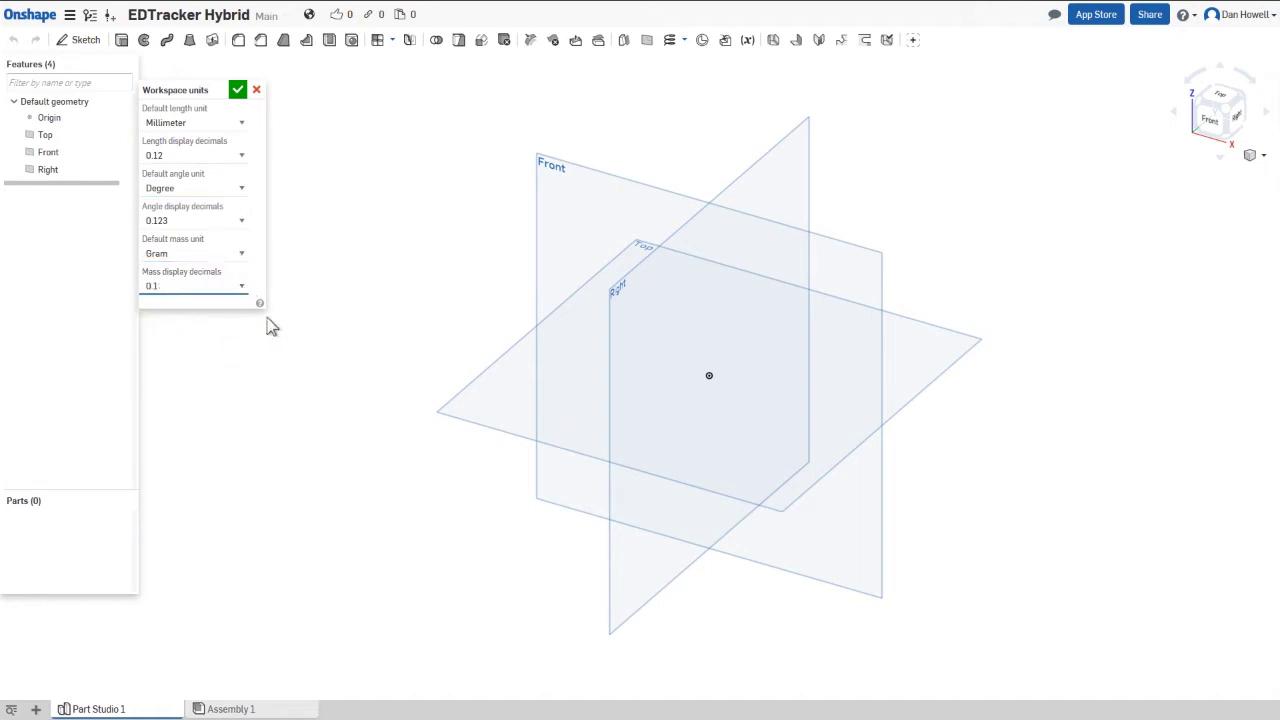
click(238, 90)
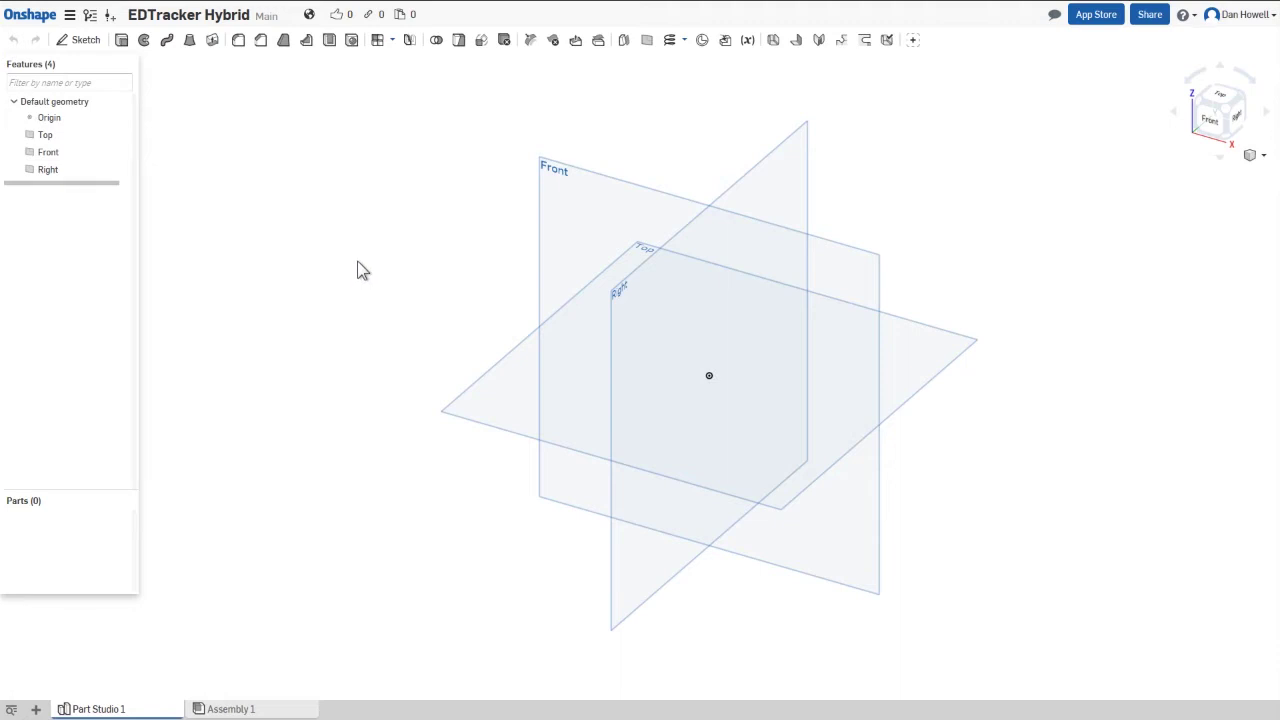
- Examine the three default planes from different angles and zoom levels in the empty part studio
drag(358, 258, 1036, 556)
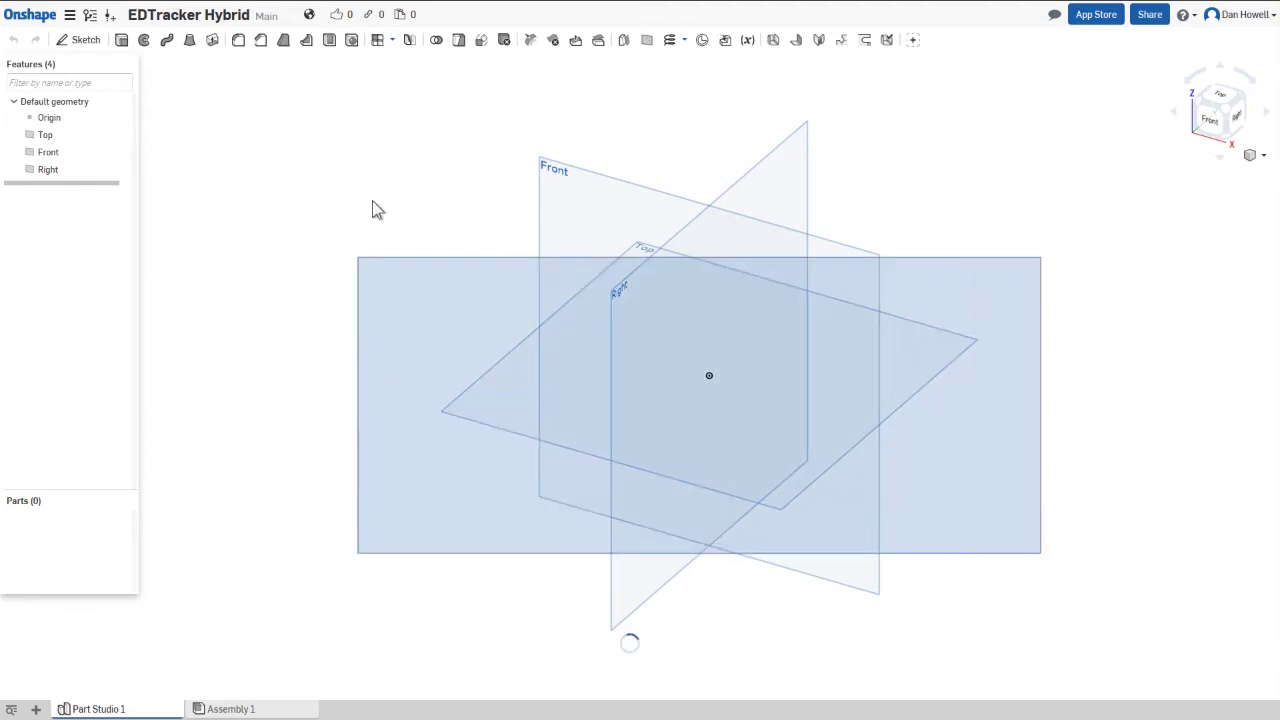
drag(704, 560, 370, 164)
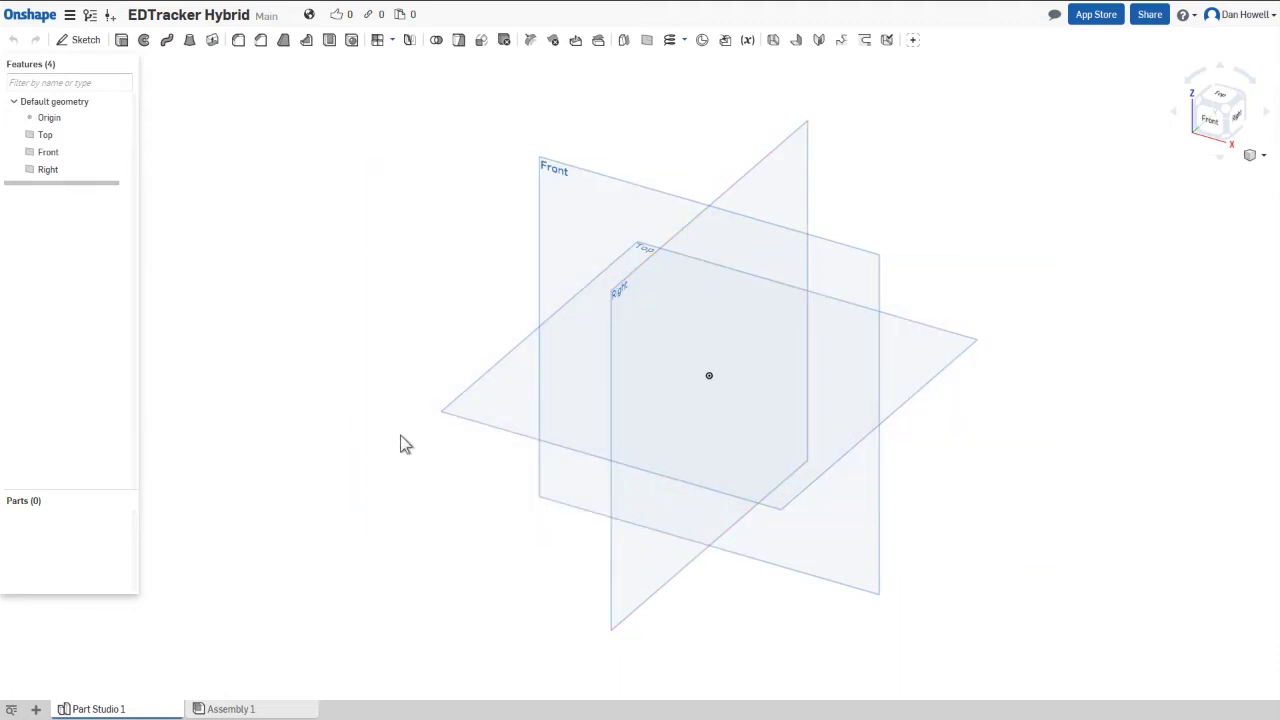
right_drag(414, 477, 437, 443)
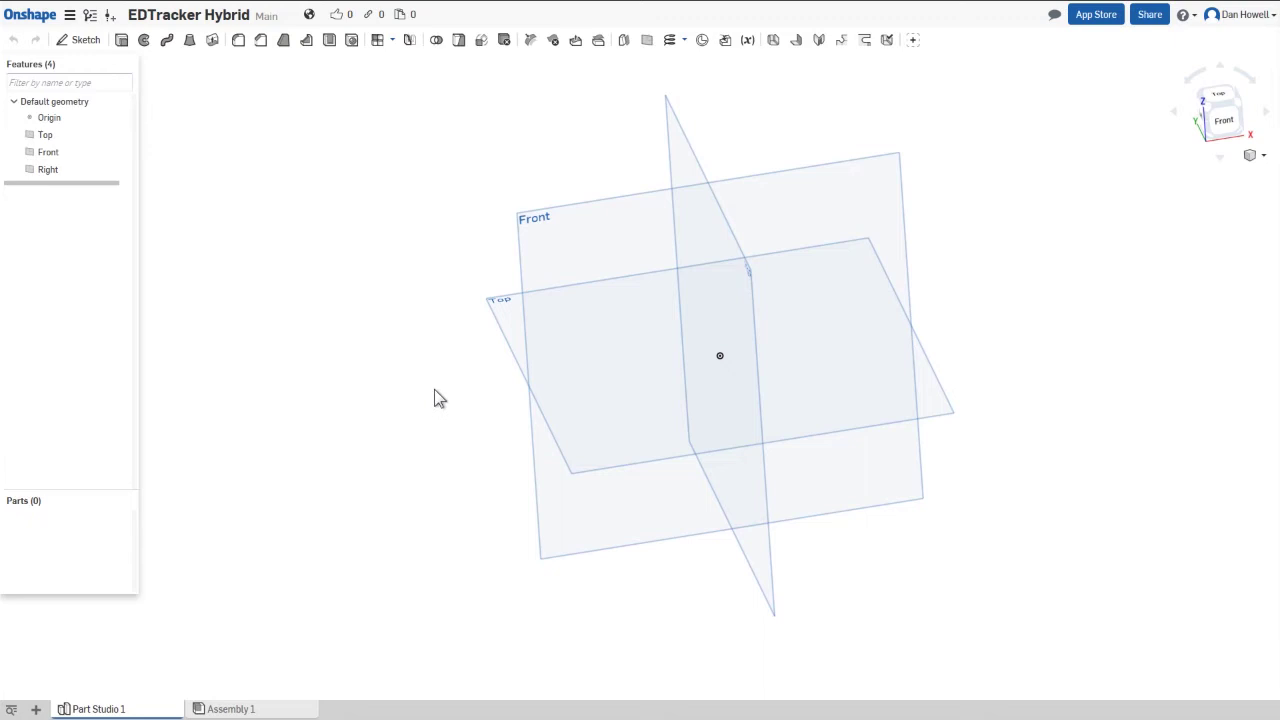
mouse_move(436, 420)
middle_down()
mouse_move(436, 301)
mouse_move(436, 432)
mouse_move(245, 478)
mouse_move(631, 486)
mouse_move(351, 394)
mouse_move(420, 435)
middle_up()
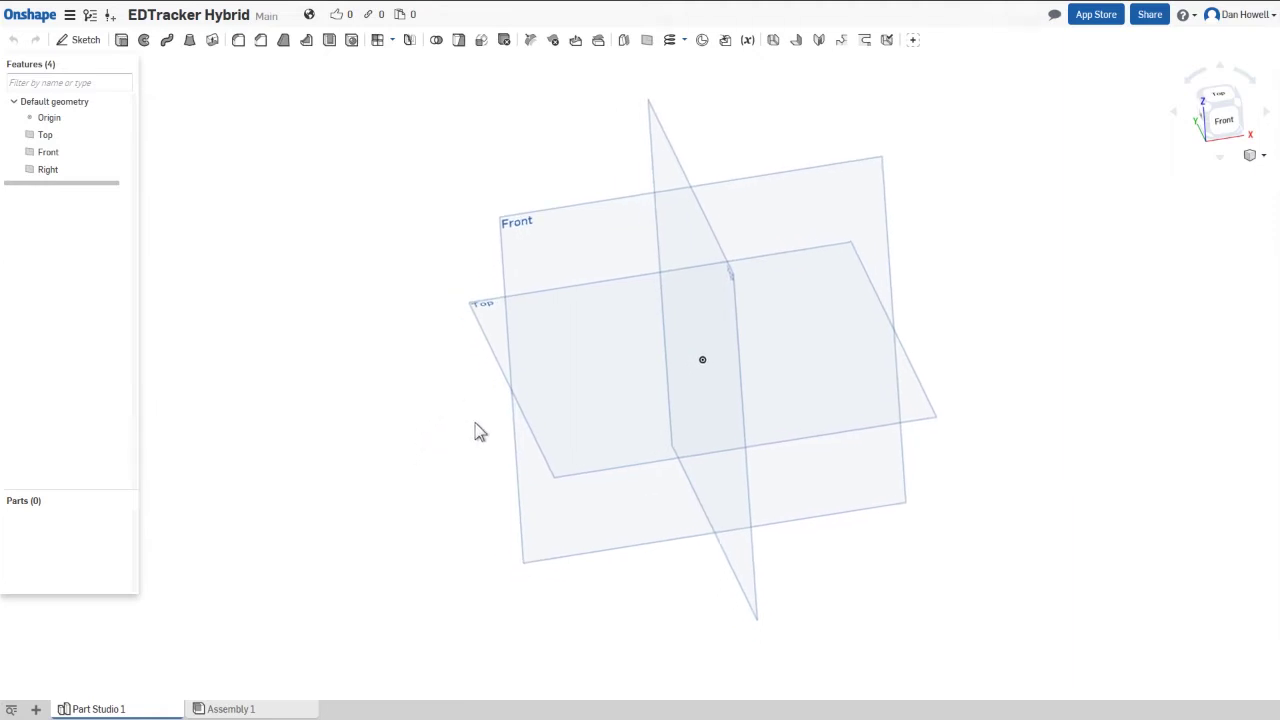
scroll(443, 394, down, 3)
scroll(443, 394, up, 4)
scroll(443, 394, down, 3)
scroll(660, 378, up, 4)
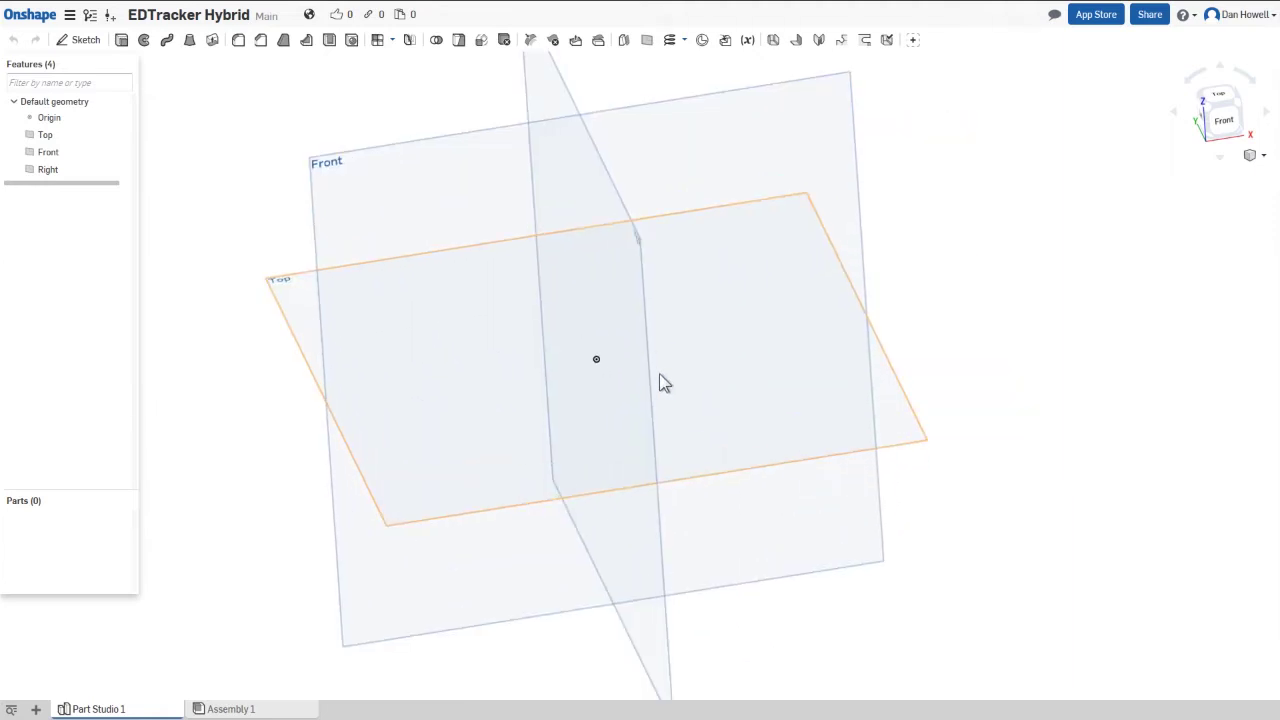
scroll(663, 371, down, 4)
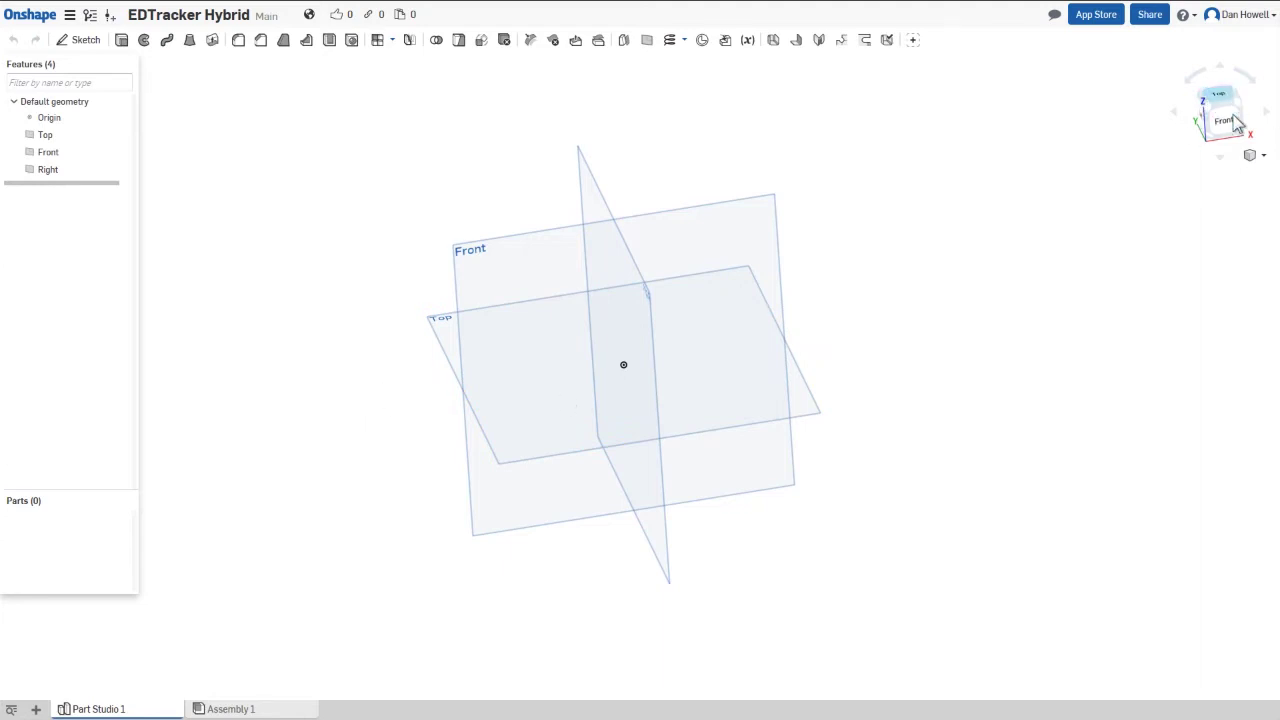
- View the default planes in several standard orientations, including Front and Trimetric, finishing with a straight-on Top view
right_drag(1081, 191, 1100, 216)
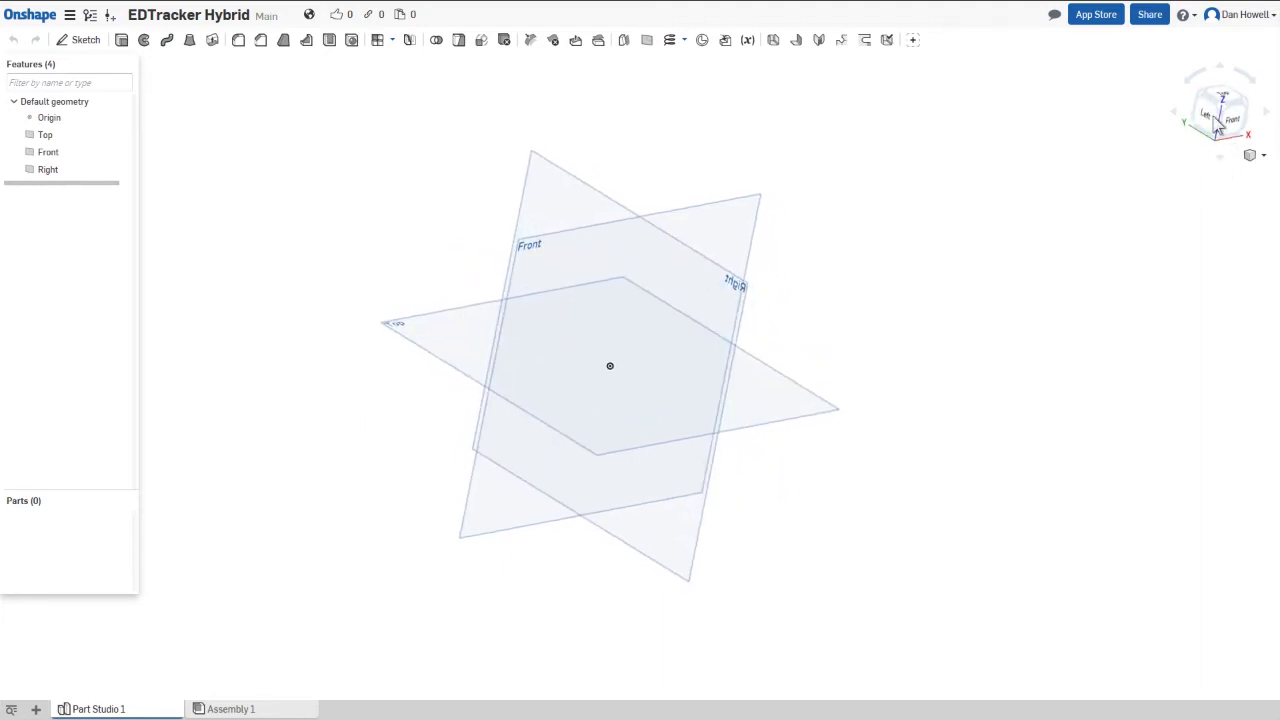
click(1231, 121)
click(1226, 115)
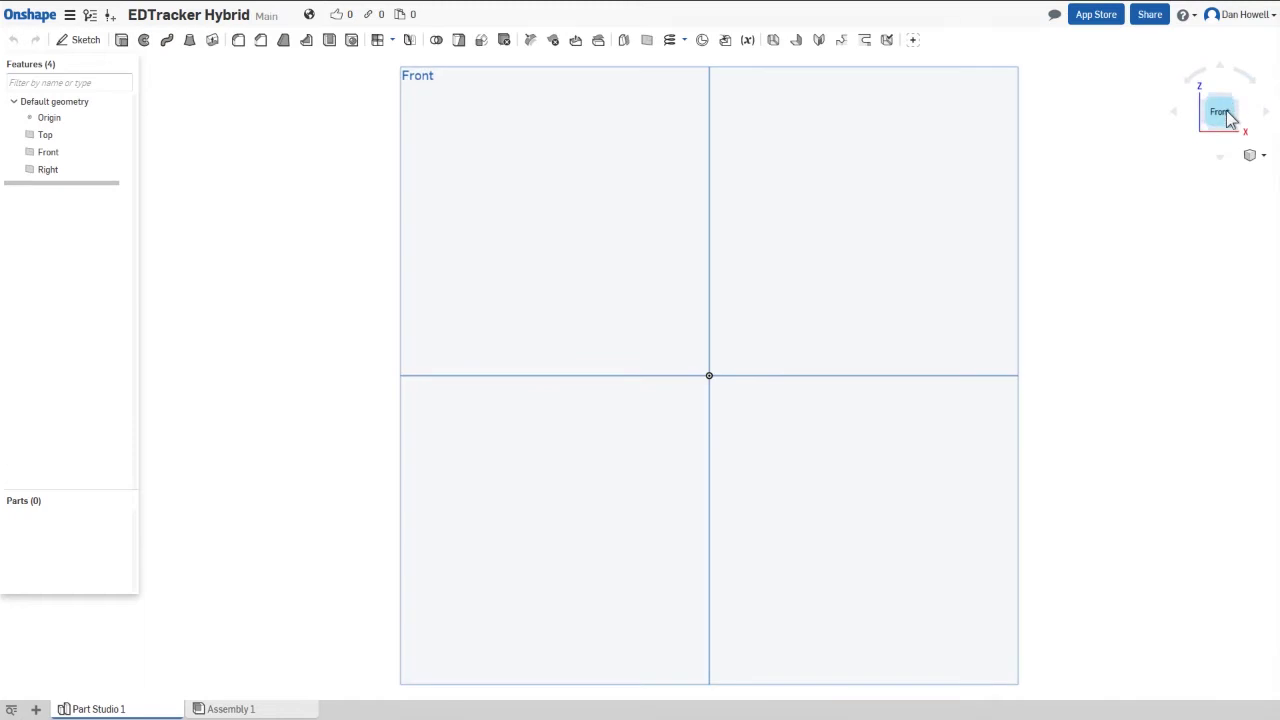
mouse_move(1154, 209)
right_down()
mouse_move(1146, 252)
mouse_move(1152, 234)
right_up()
click(1221, 100)
click(1213, 125)
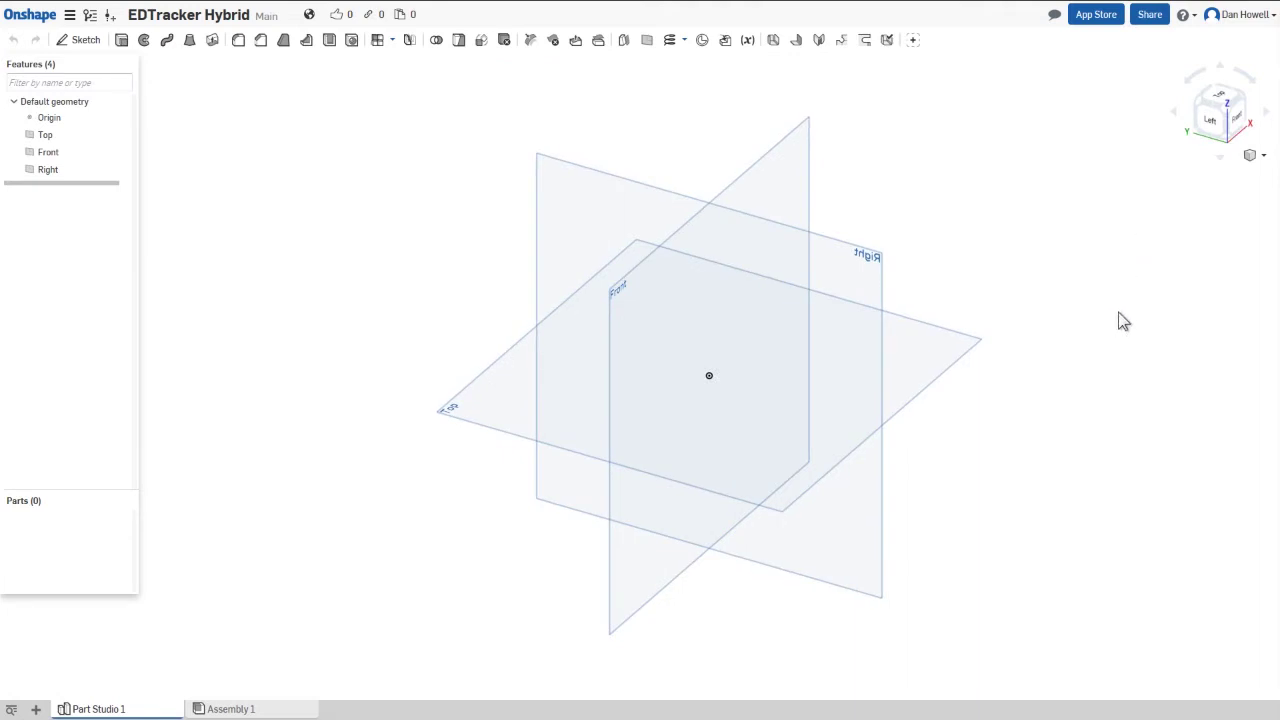
click(1262, 156)
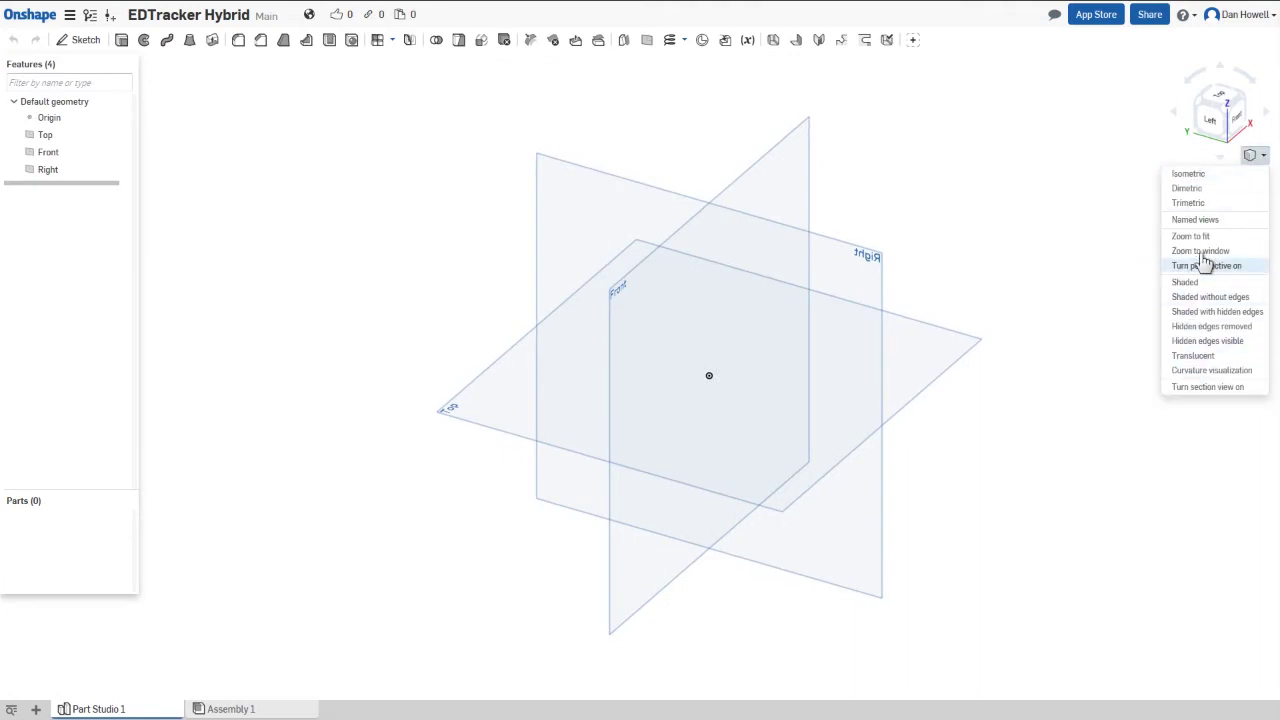
click(1195, 203)
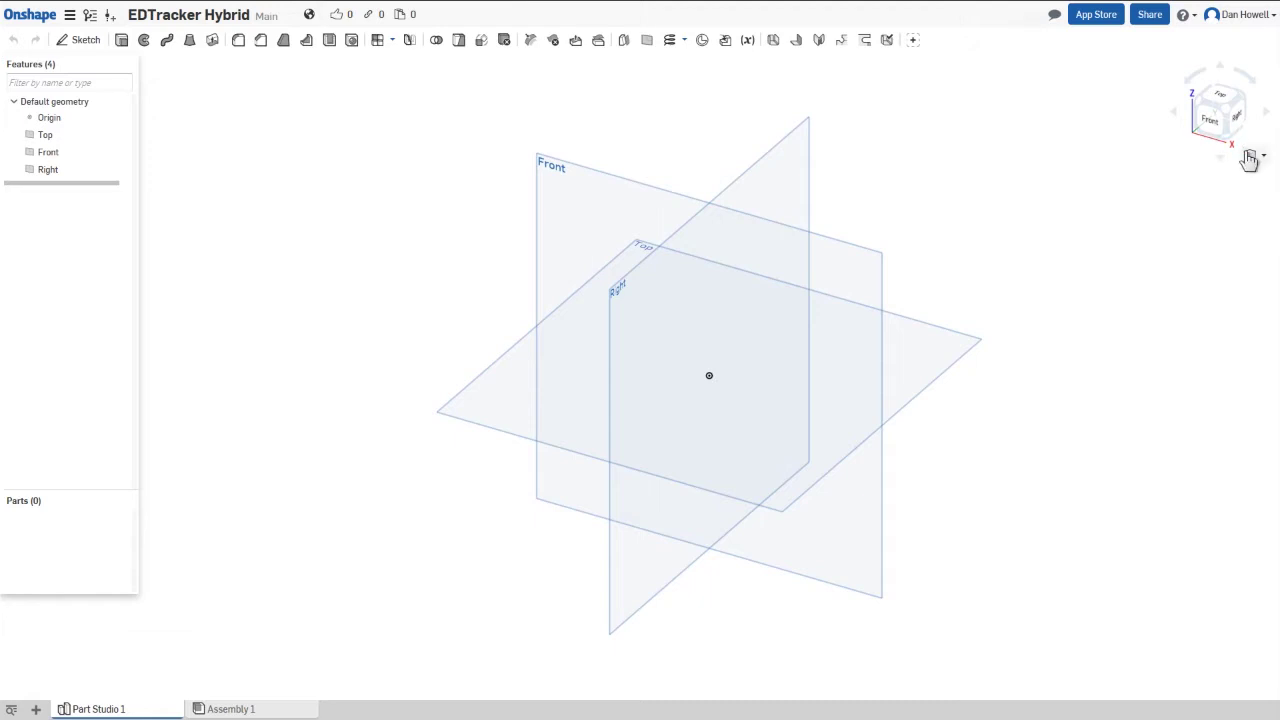
right_drag(1067, 230, 1104, 236)
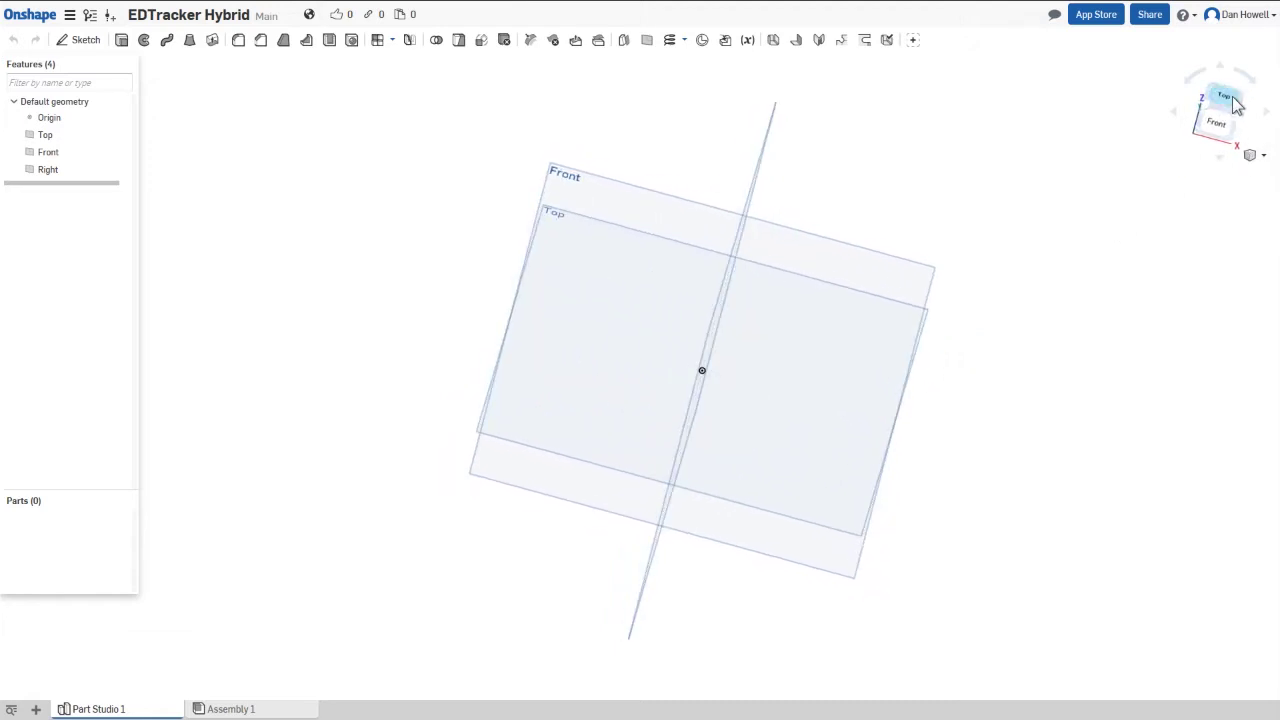
click(1235, 103)
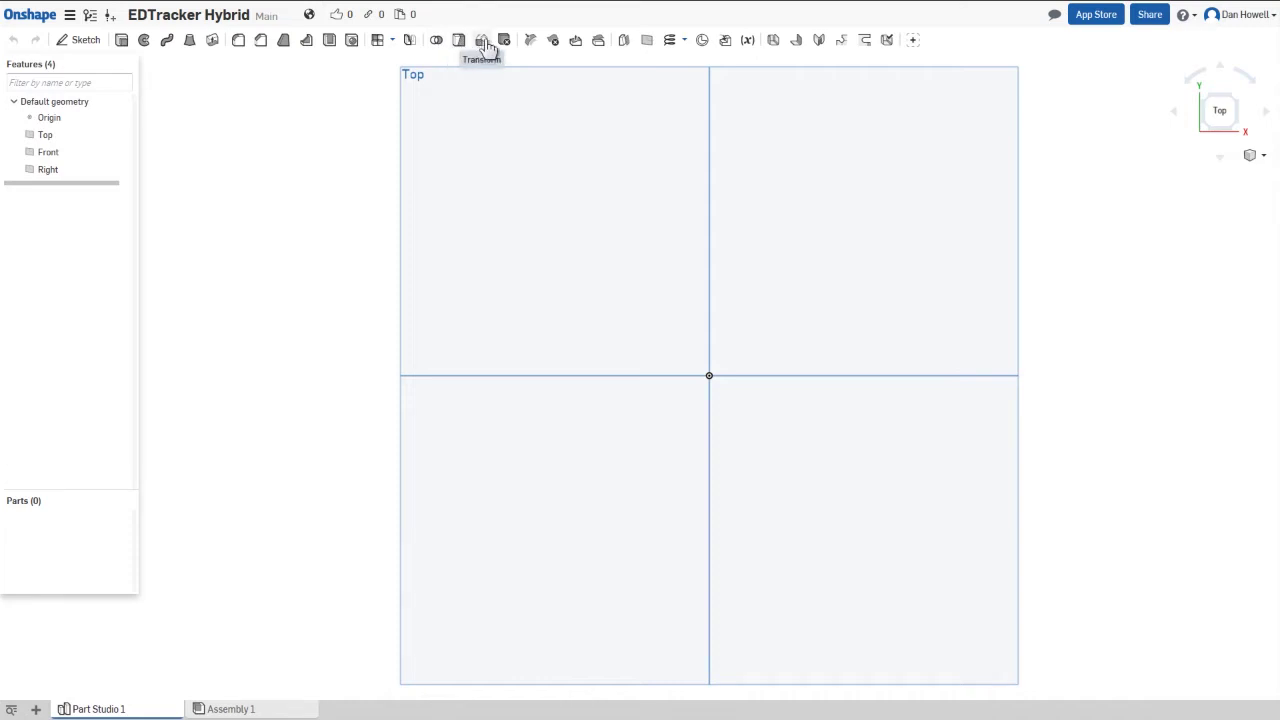
mouse_move(487, 48)
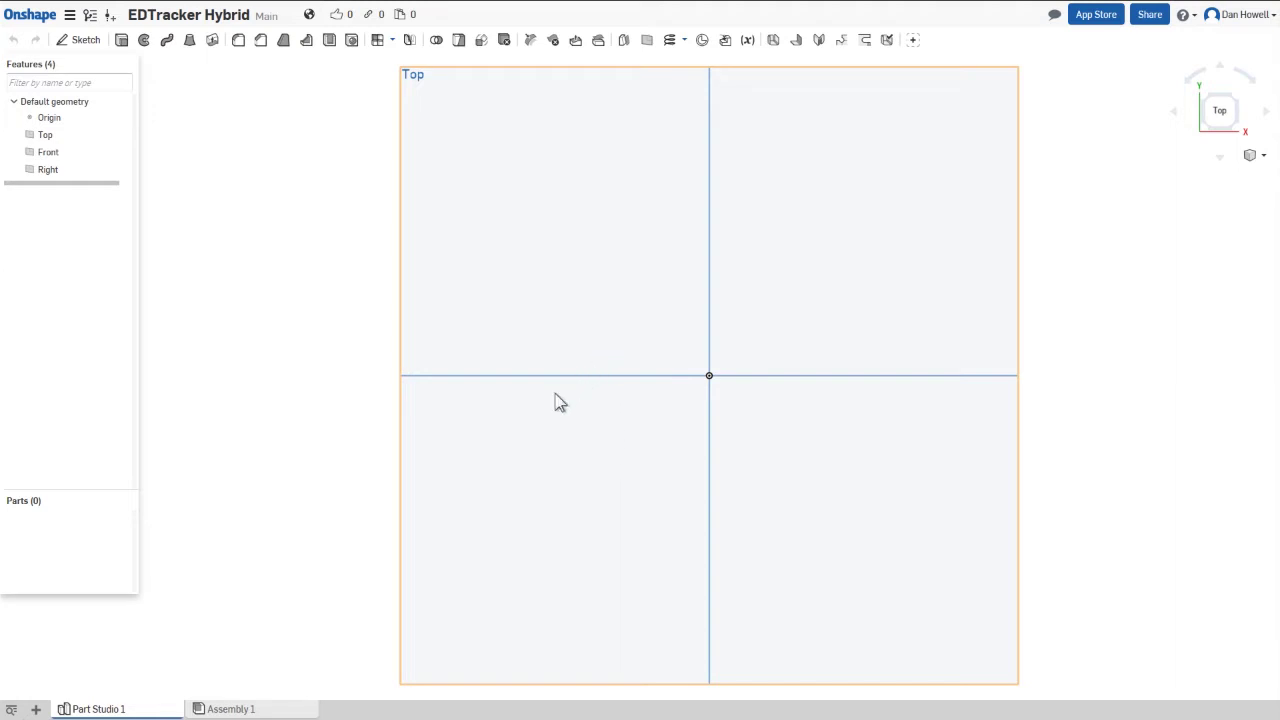
- Import headtracker_diy_v3.dxf from the EDTracker-DIY folder into the document and open the imported drawing to view the board outline
click(36, 709)
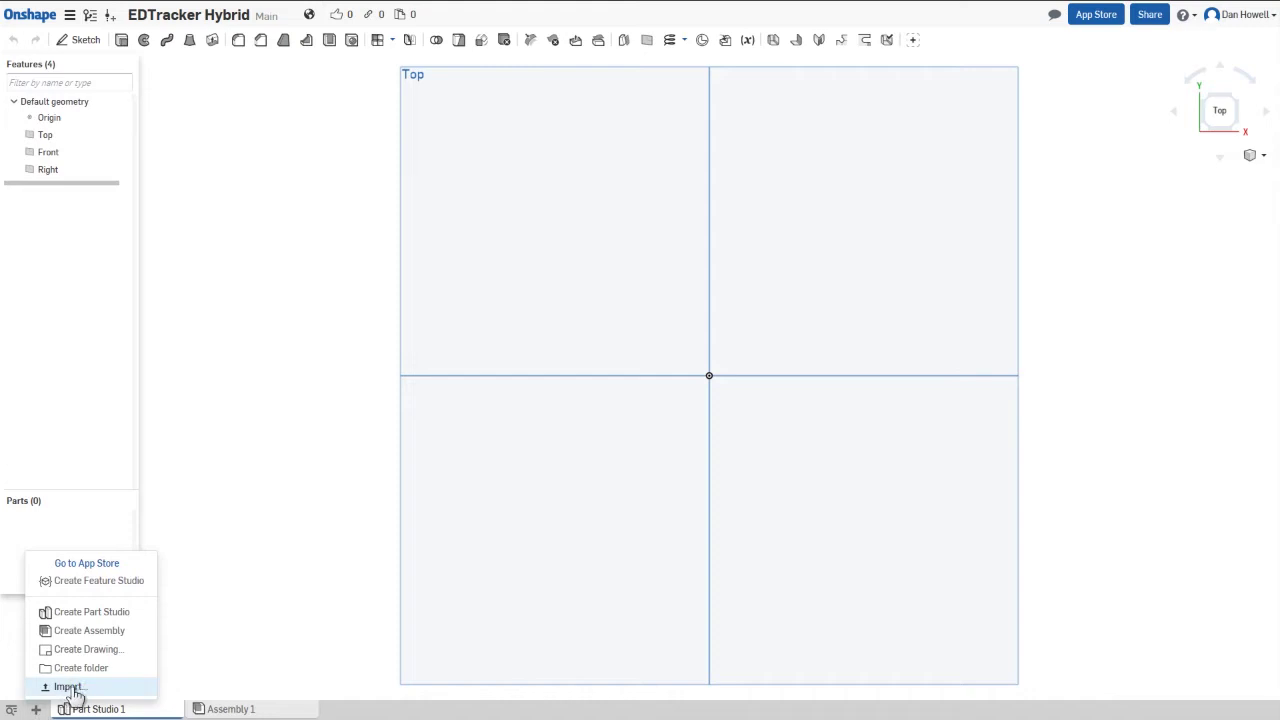
click(68, 688)
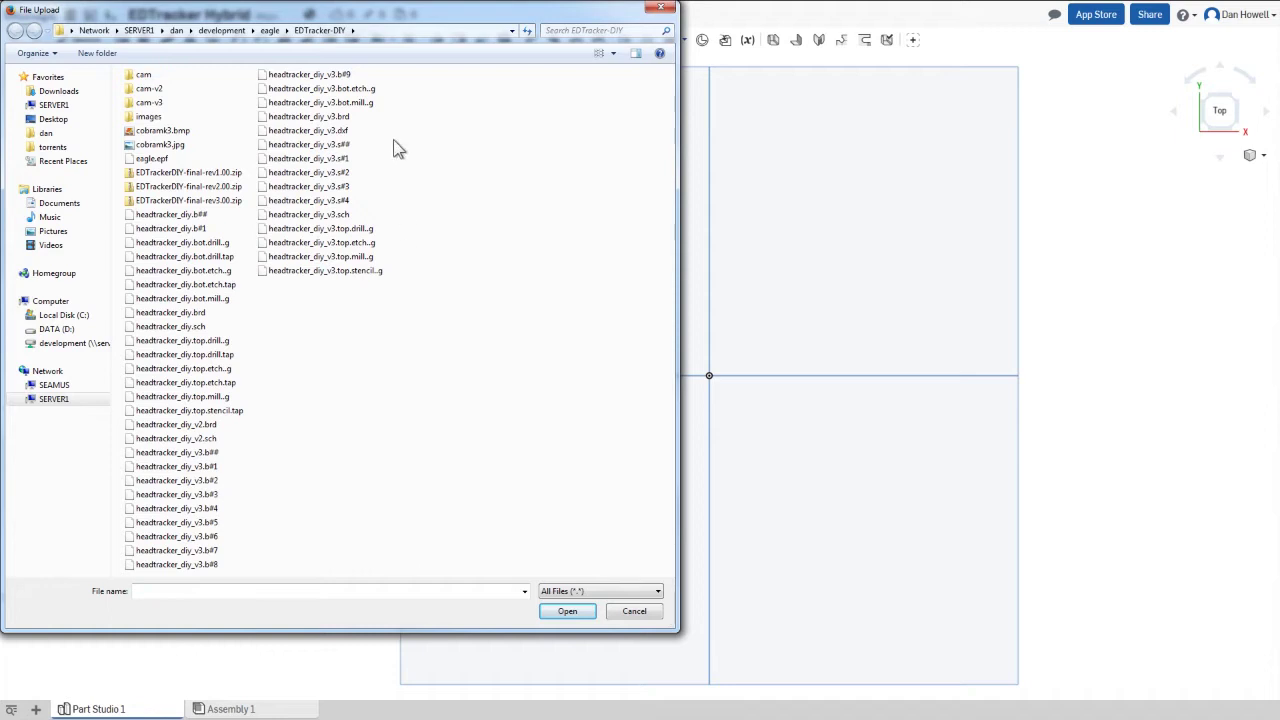
click(328, 132)
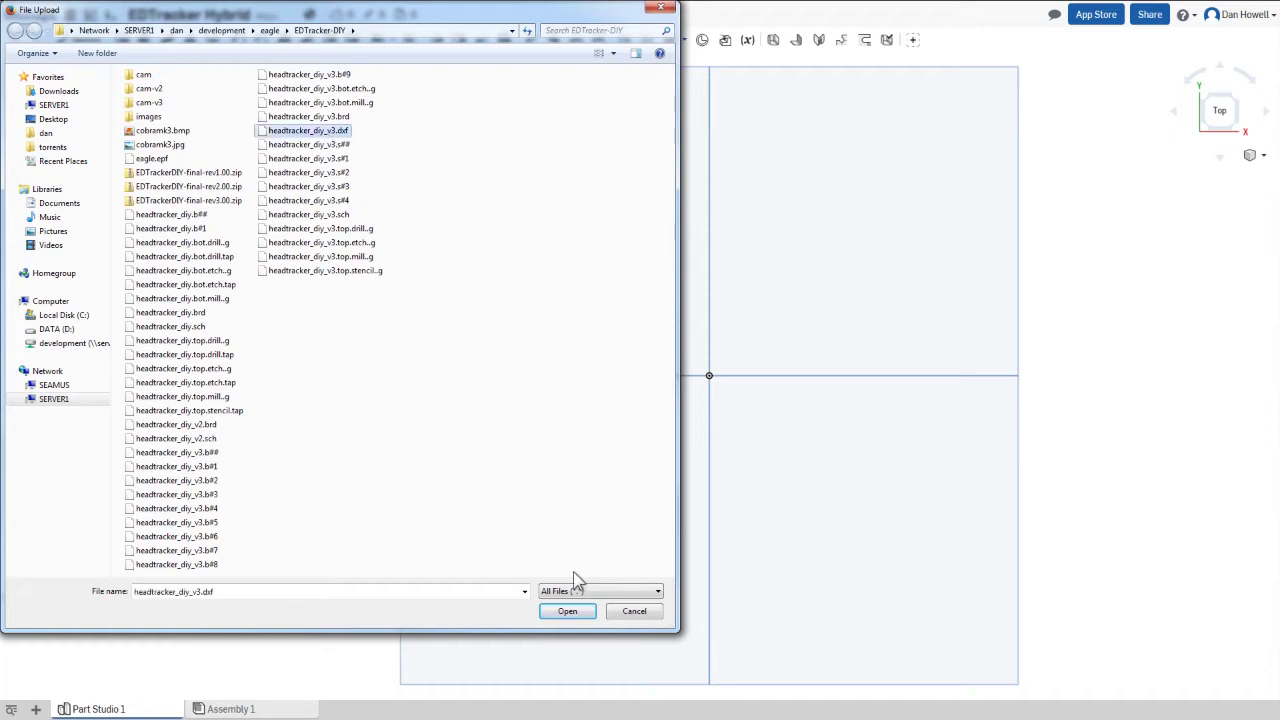
click(569, 612)
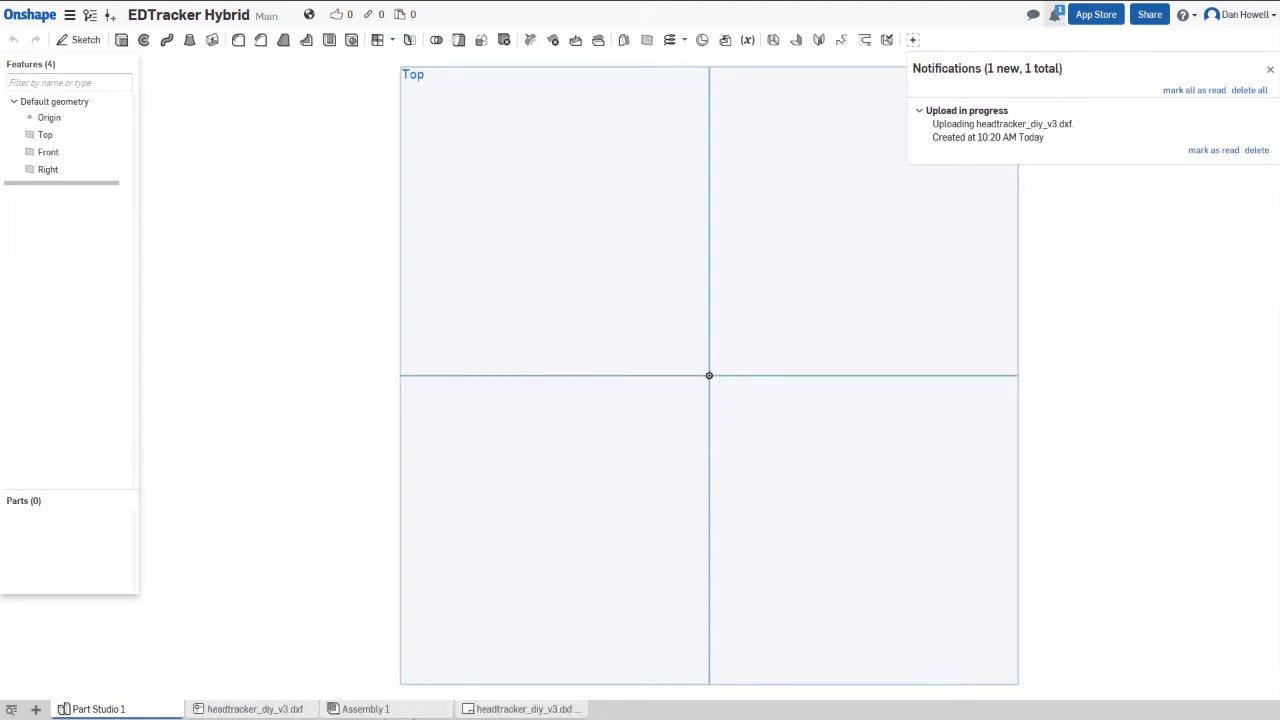
click(522, 709)
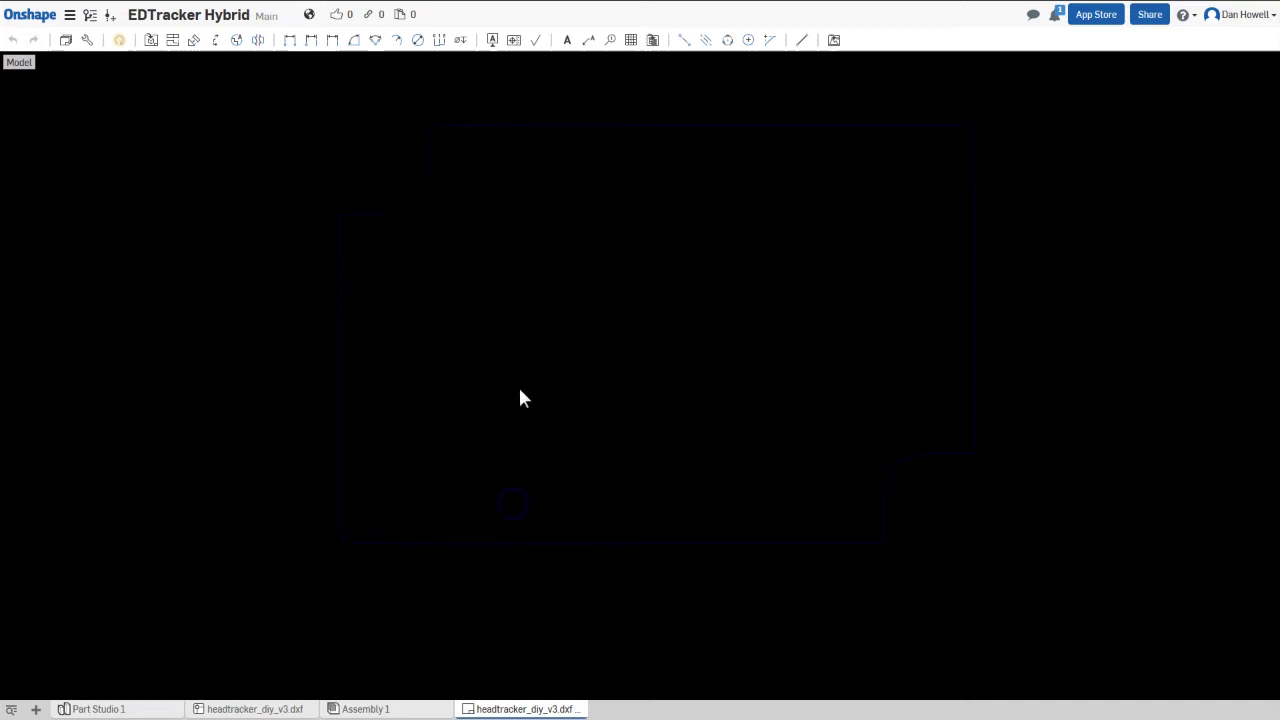
- Start a new sketch on the Top plane in Part Studio 1
click(128, 710)
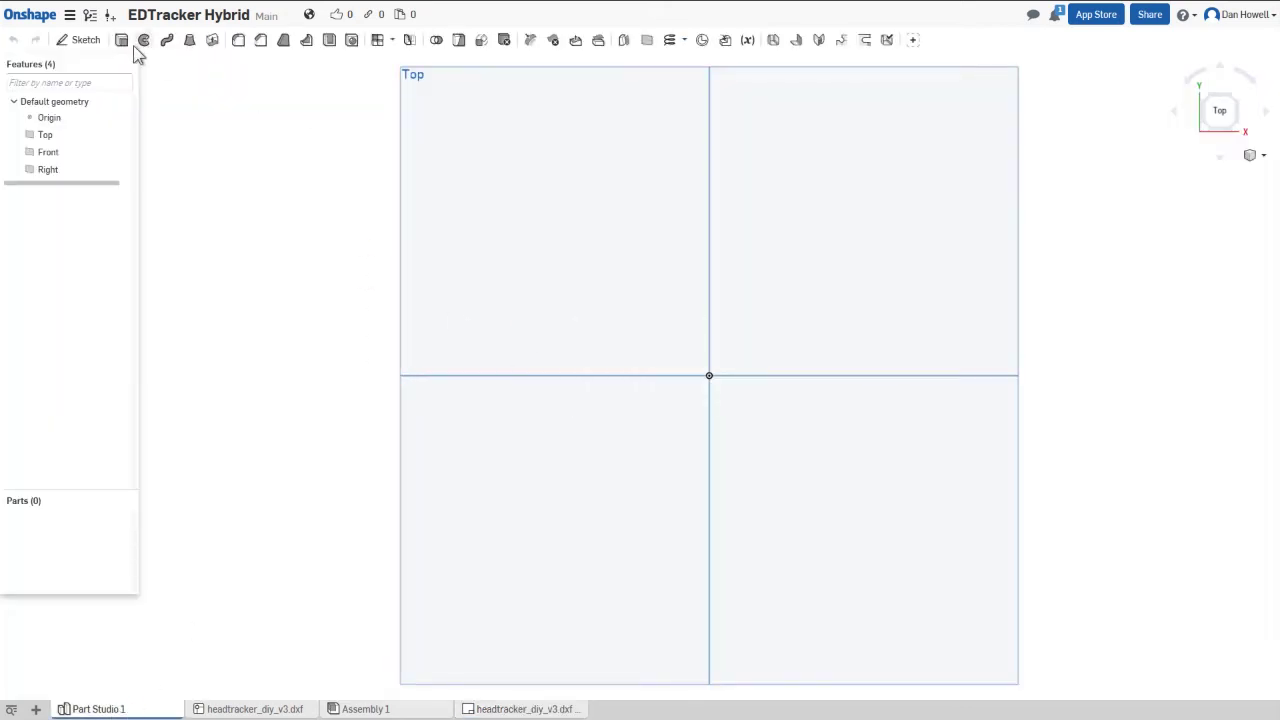
click(81, 43)
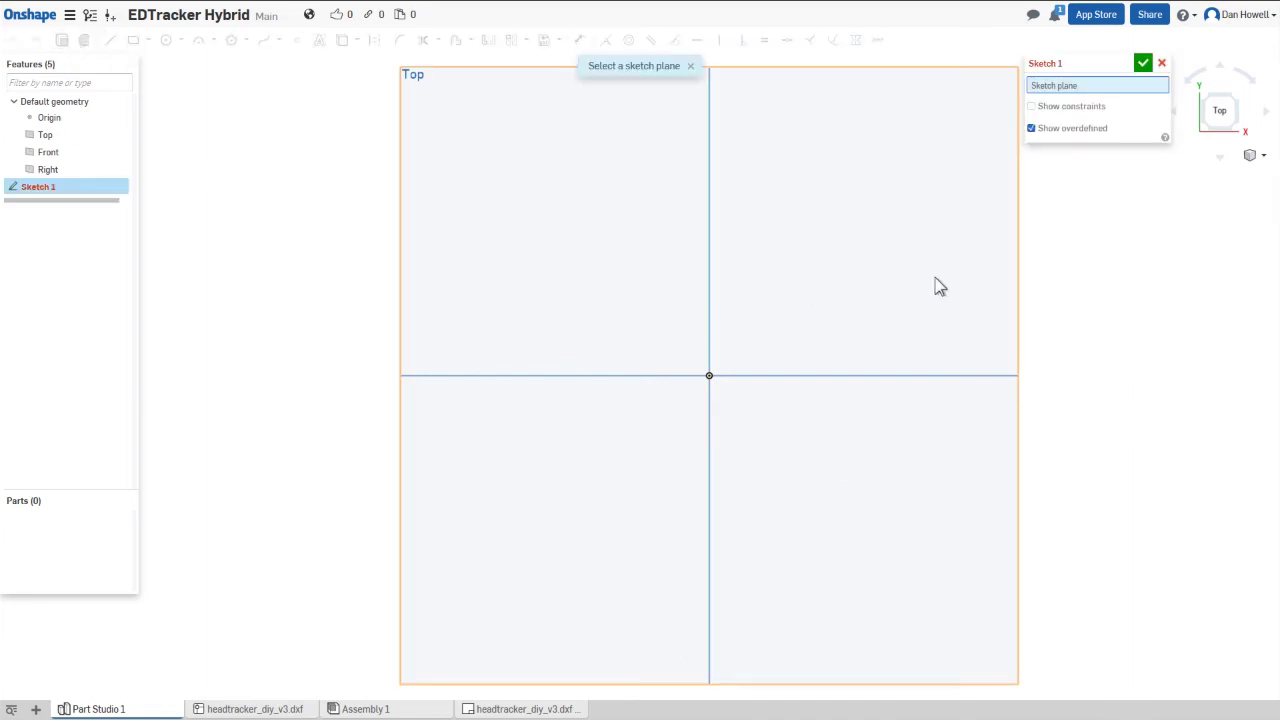
click(571, 240)
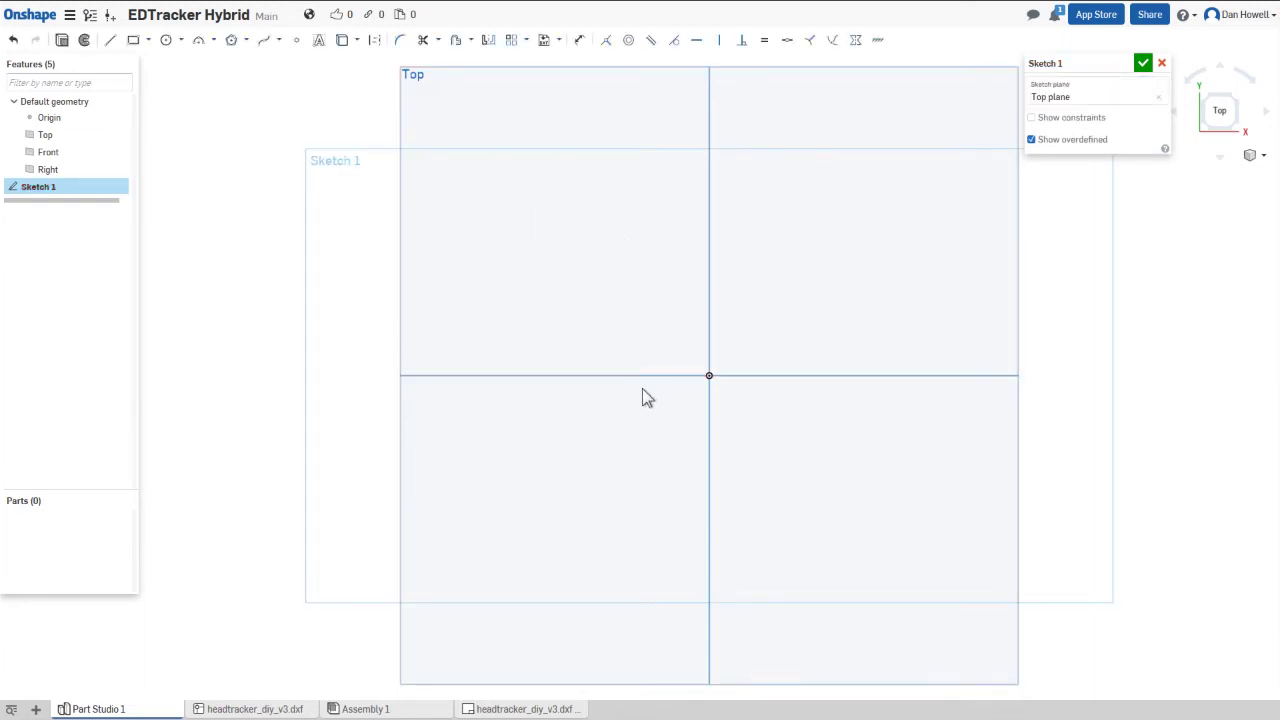
right_click(610, 323)
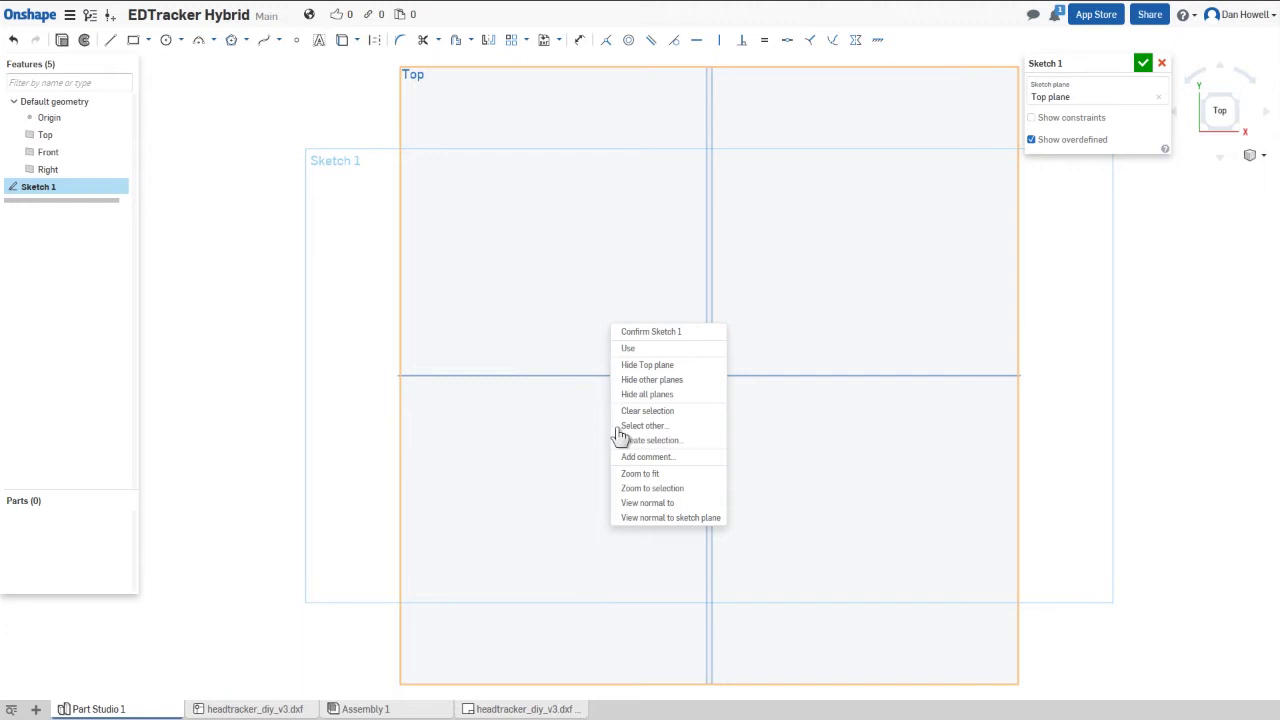
click(566, 258)
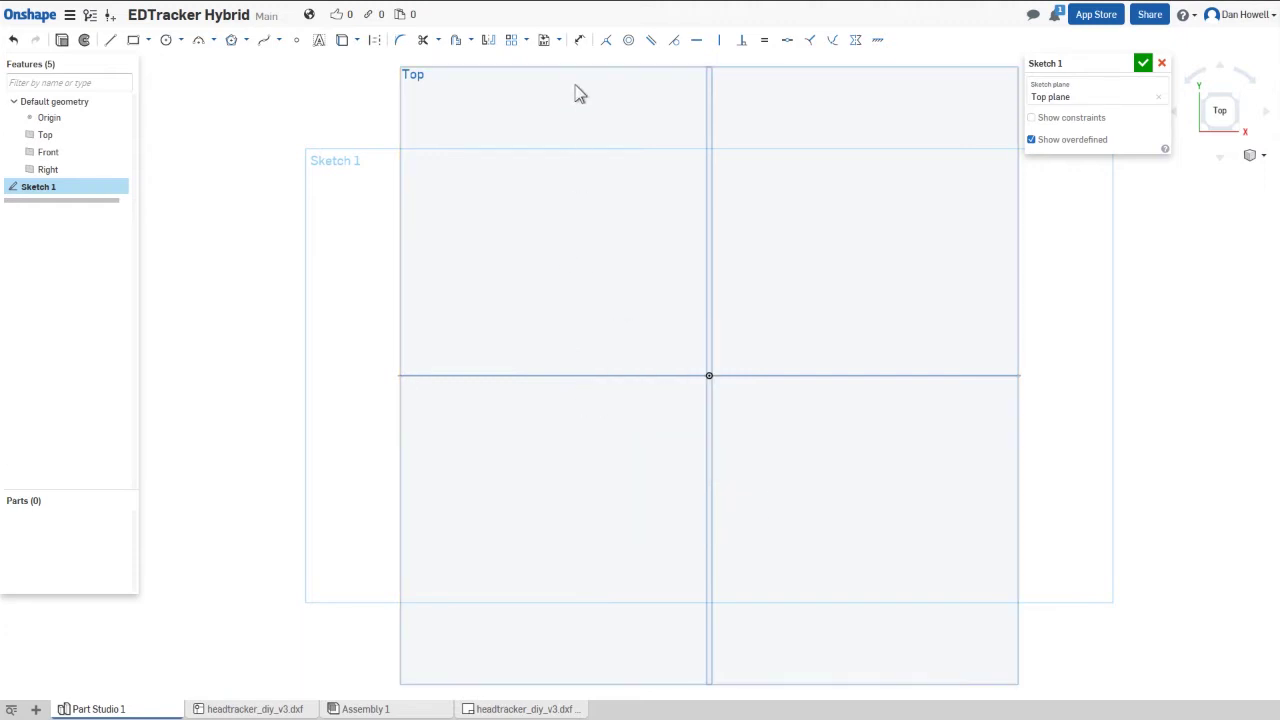
- Insert headtracker_diy_v3.dxf from the current document into the sketch, with its units left at Inch
click(544, 42)
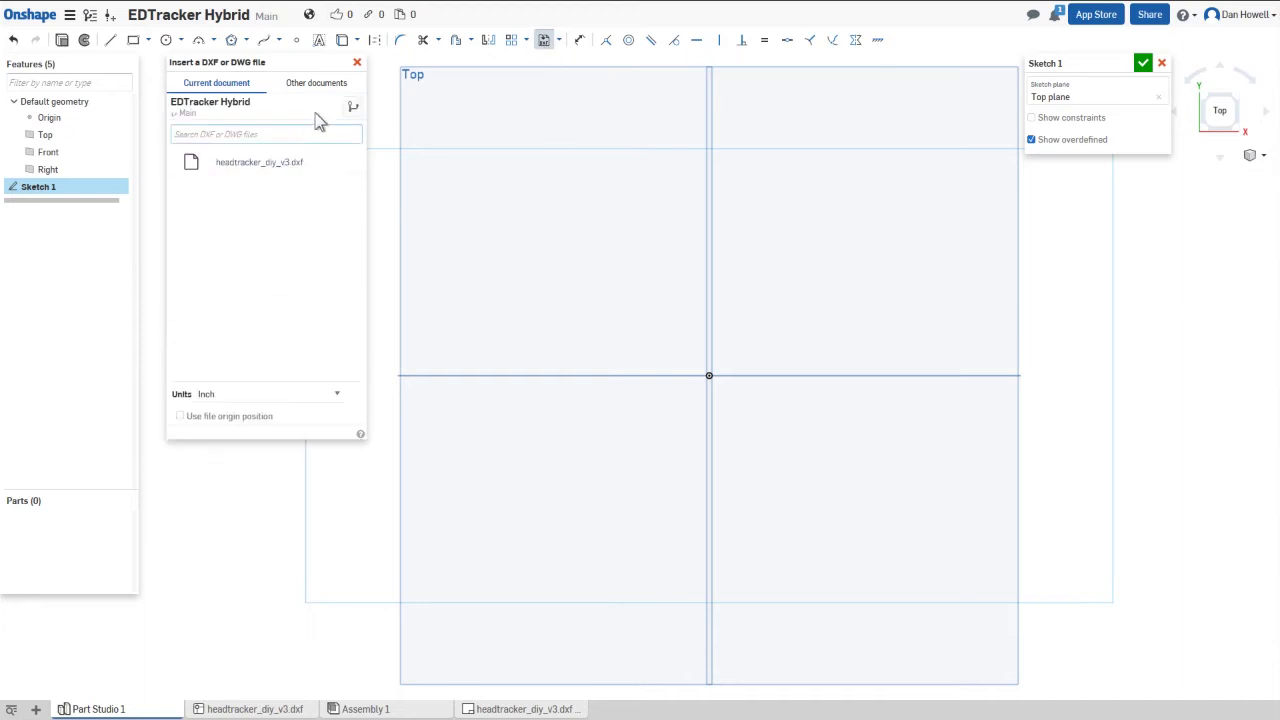
click(257, 166)
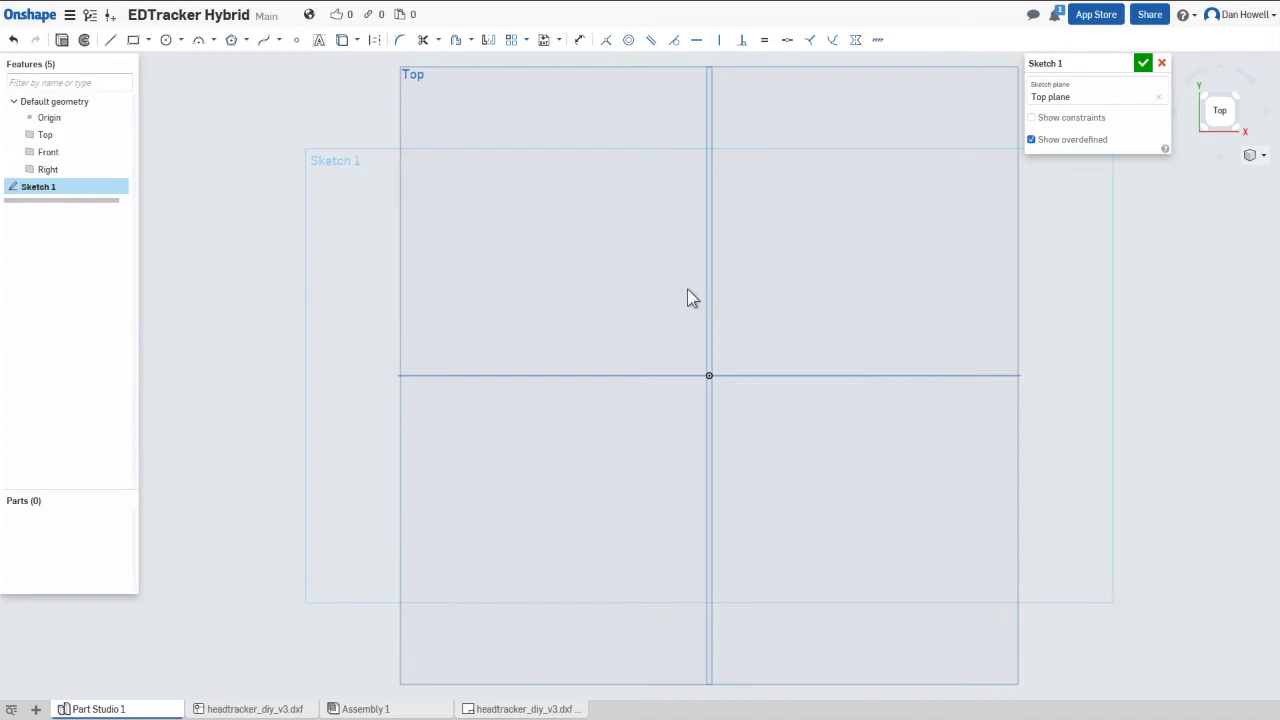
scroll(690, 295, down, 10)
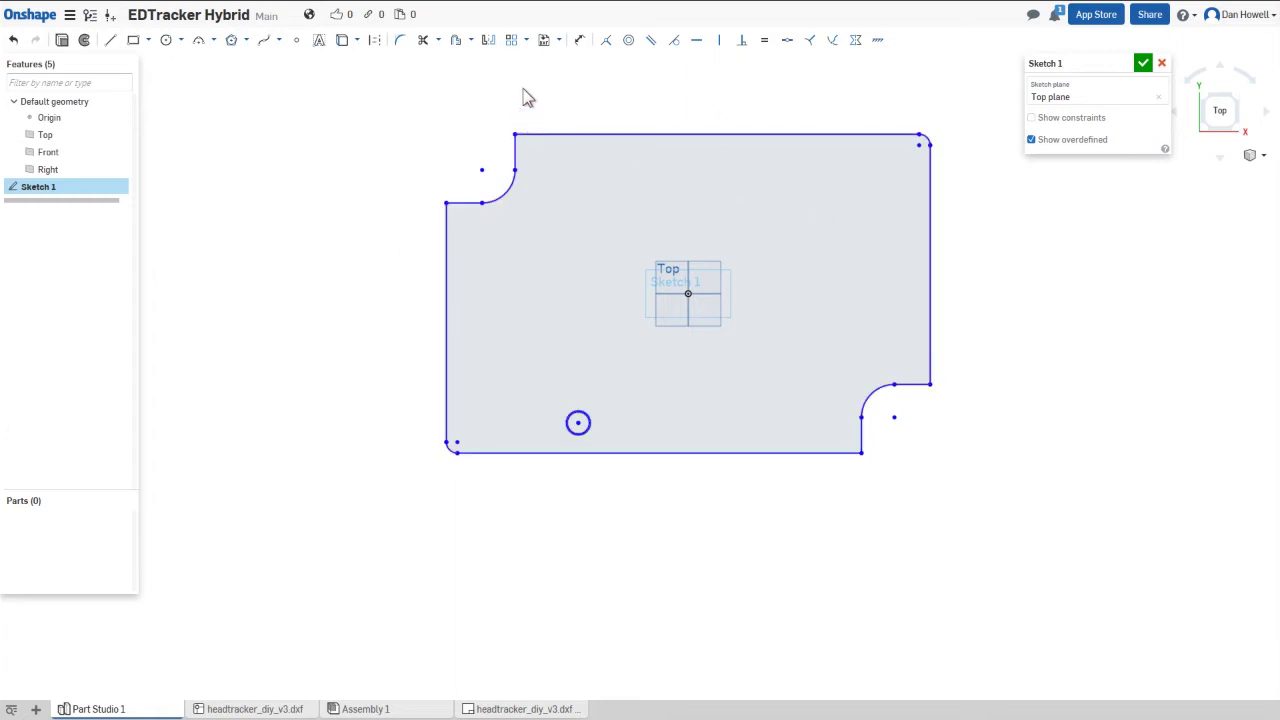
- Dimension the distance between the board outline's upper and lower long edges and set it to 29 mm
click(580, 42)
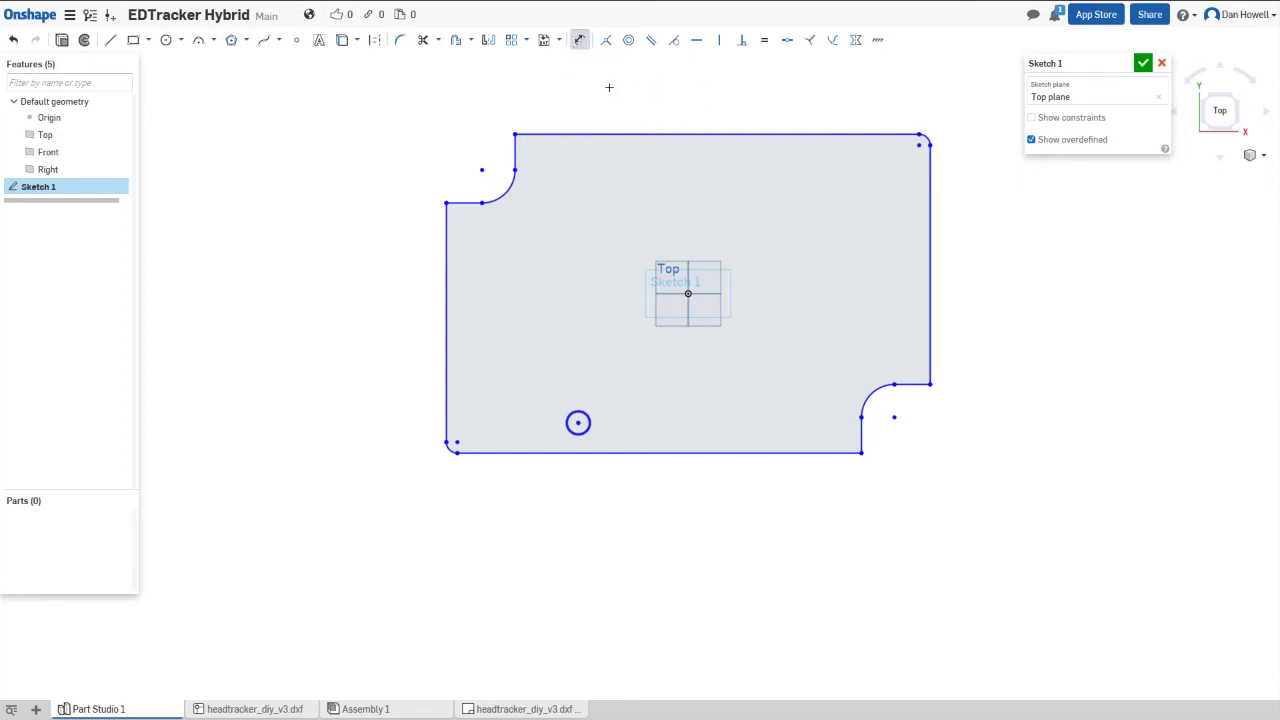
click(741, 133)
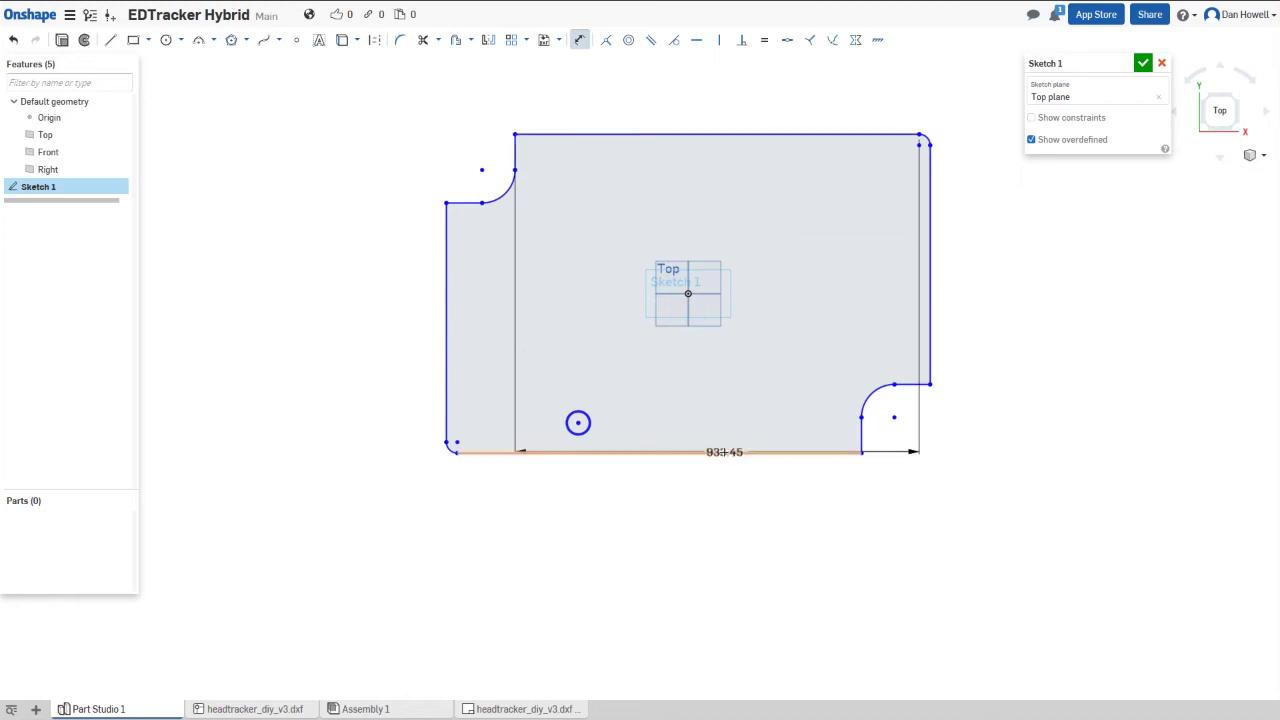
click(729, 454)
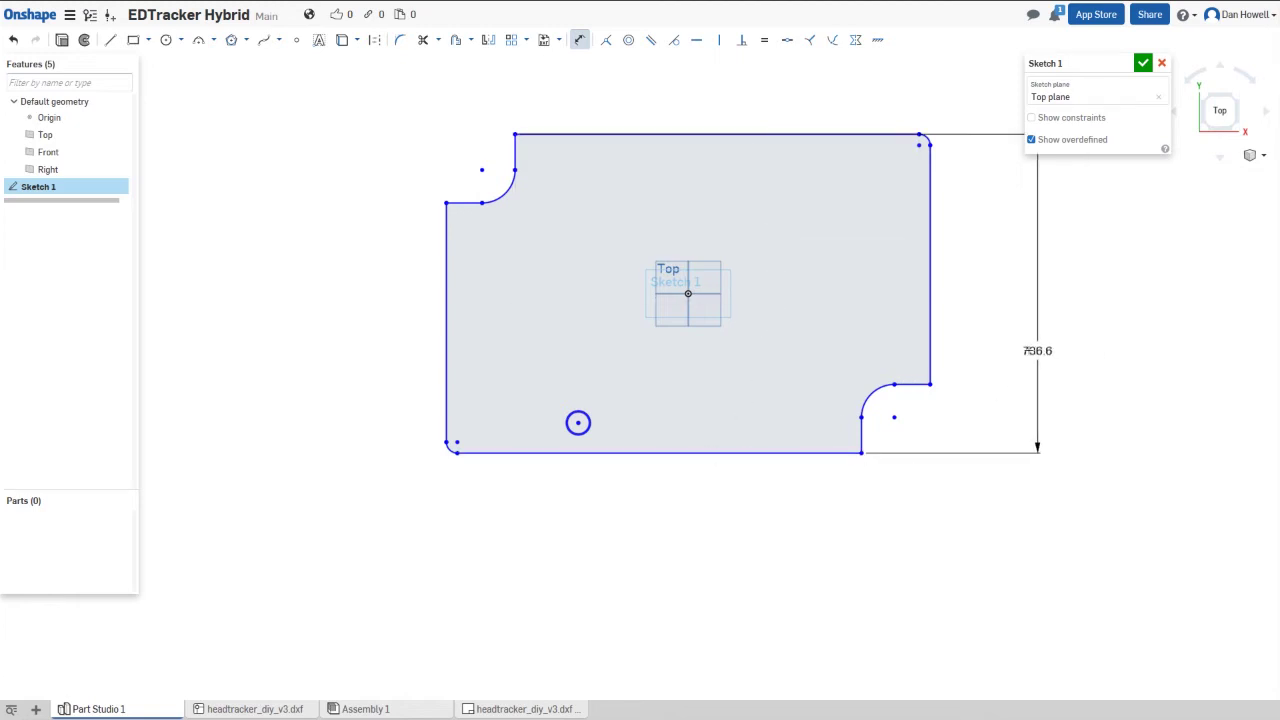
click(993, 294)
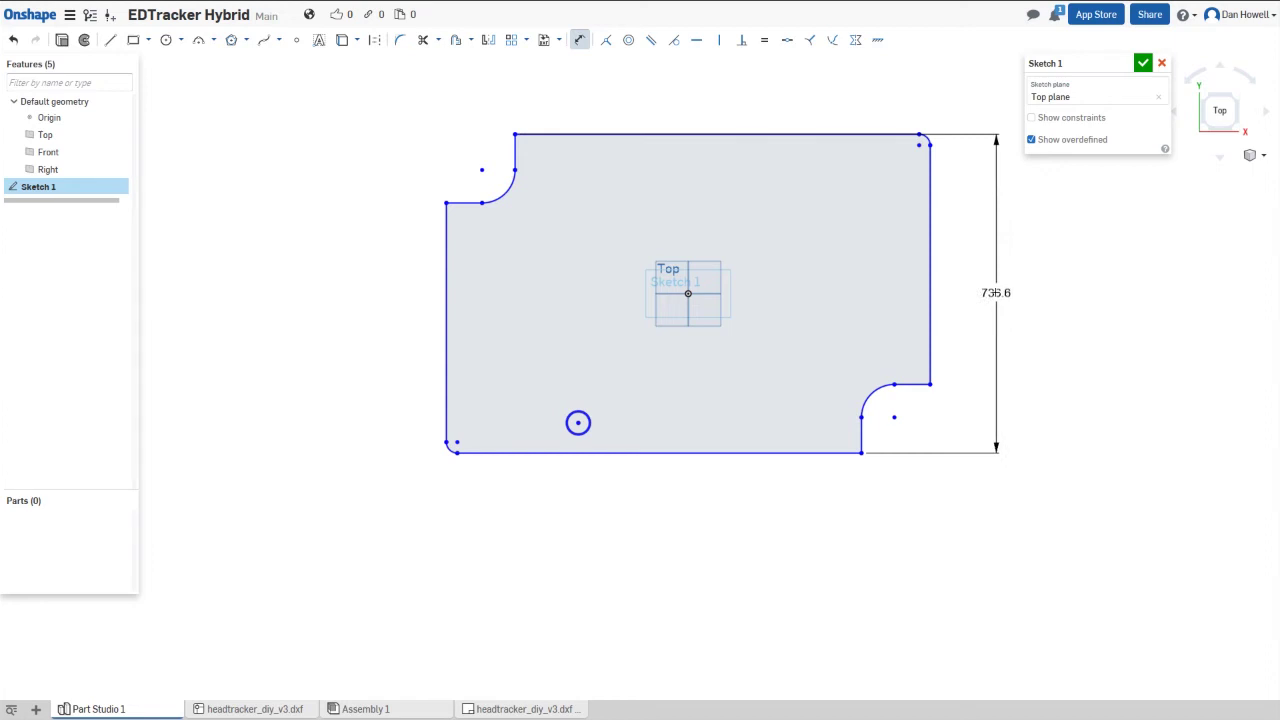
click(996, 294)
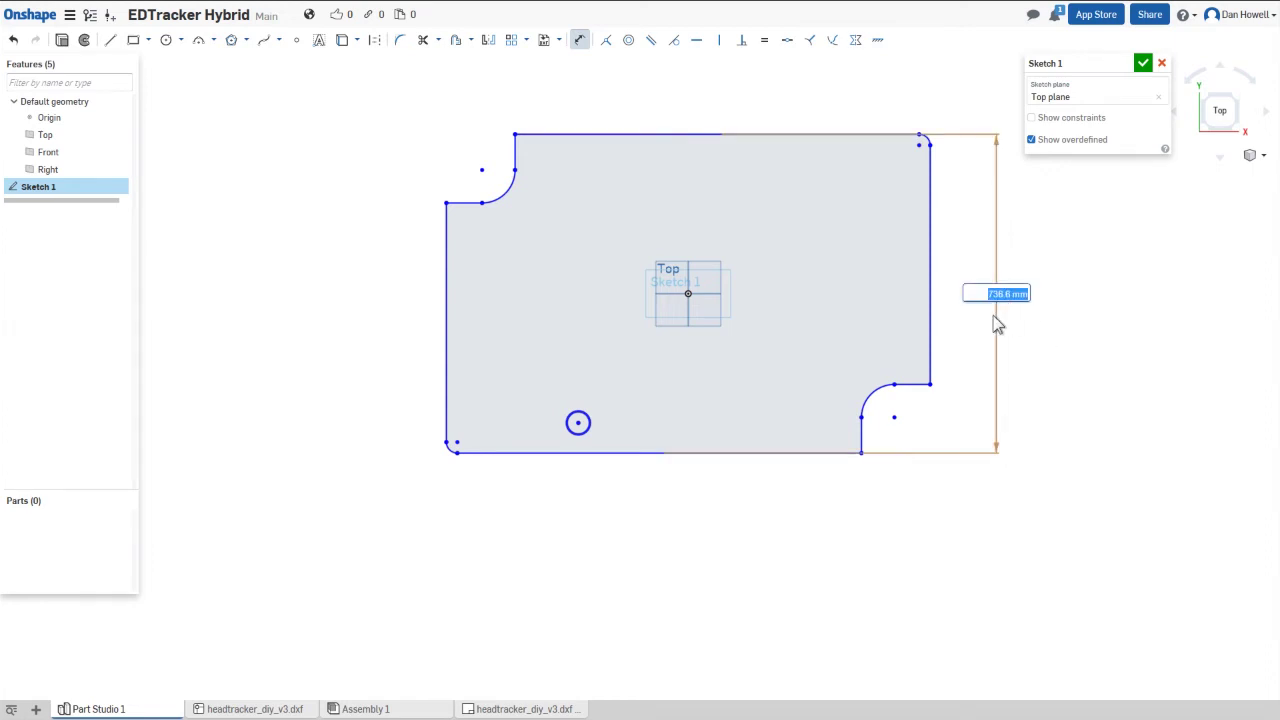
text(29)
key(Return)
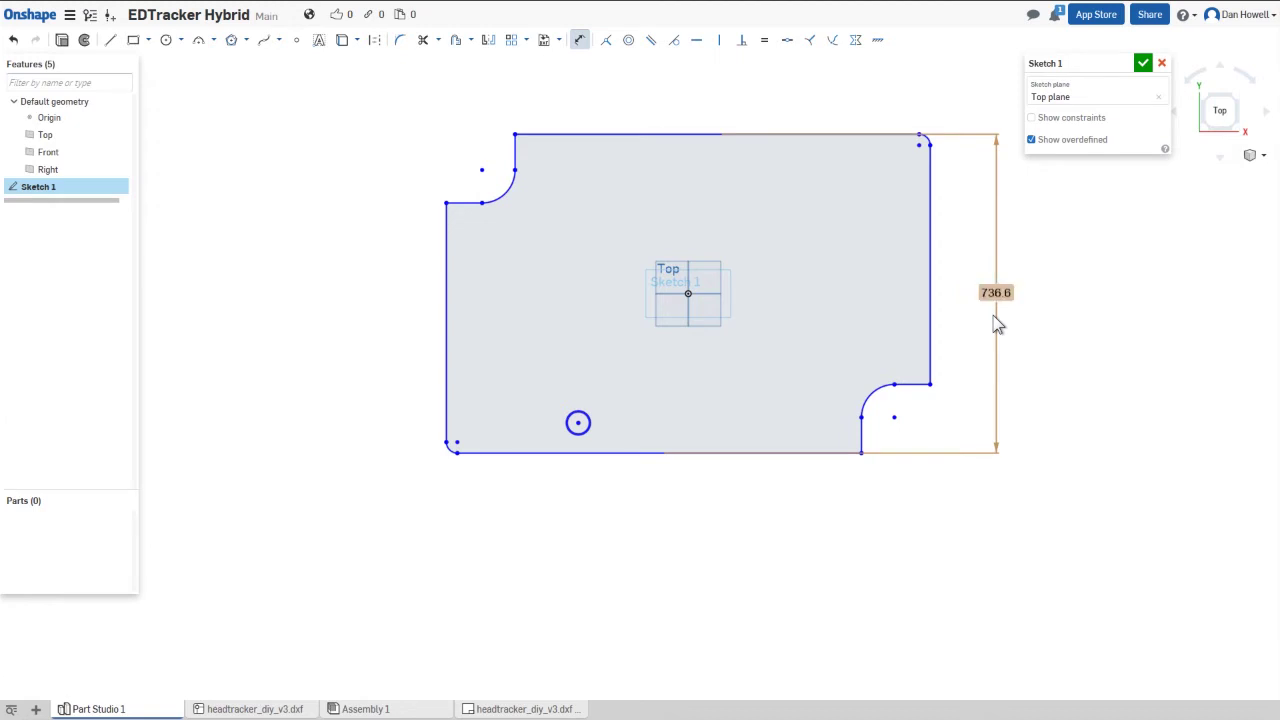
key(f)
scroll(713, 327, down, 3)
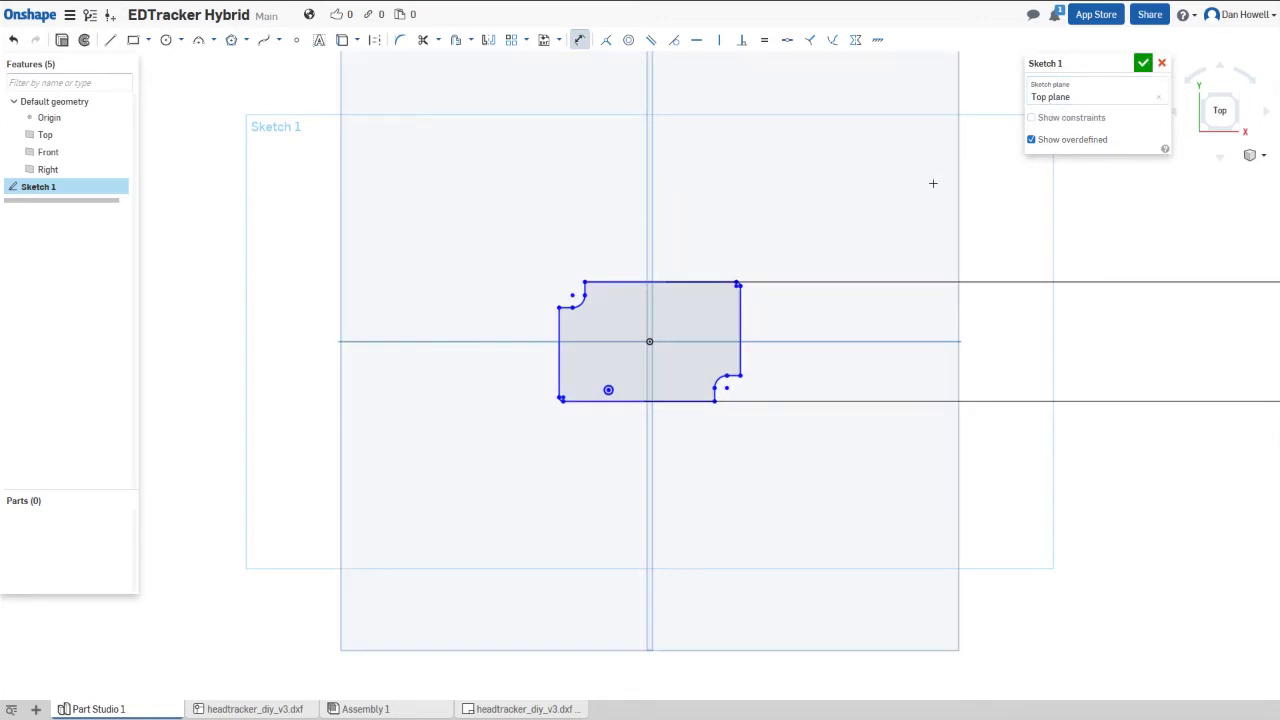
- Accept the sketch with the board outline and reopen Sketch 1 for editing
click(1143, 64)
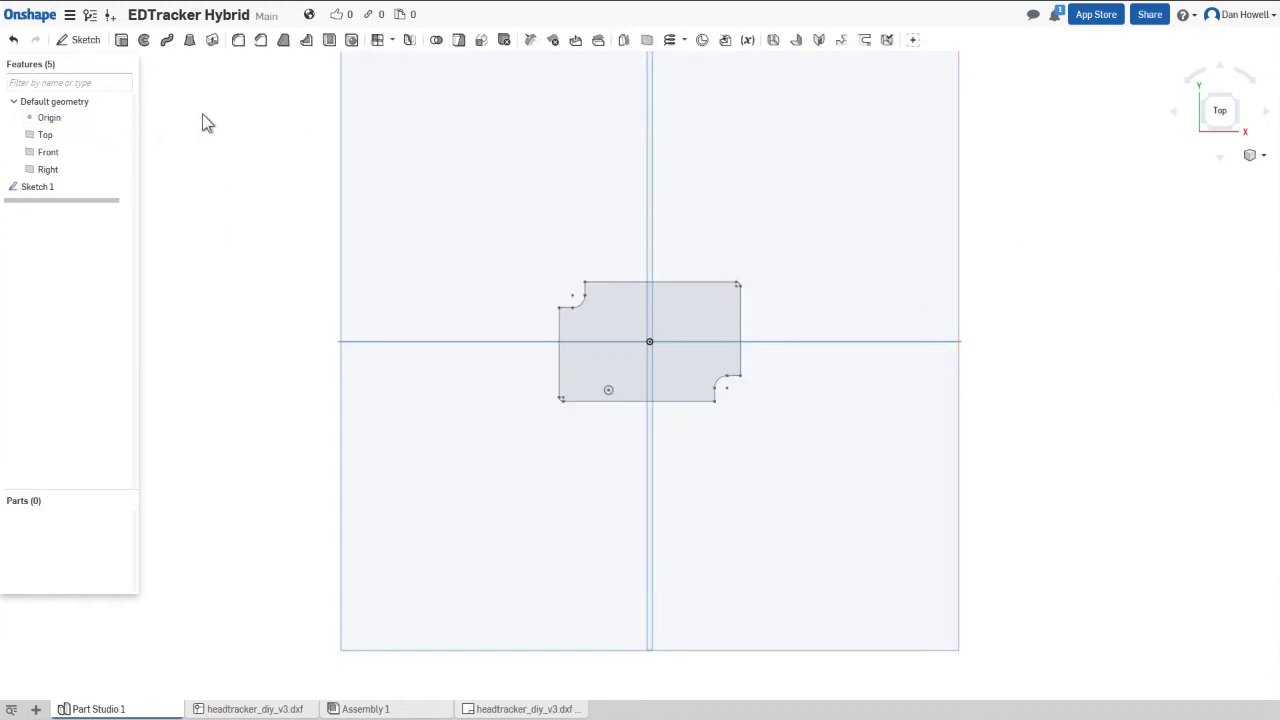
right_click(30, 187)
click(57, 216)
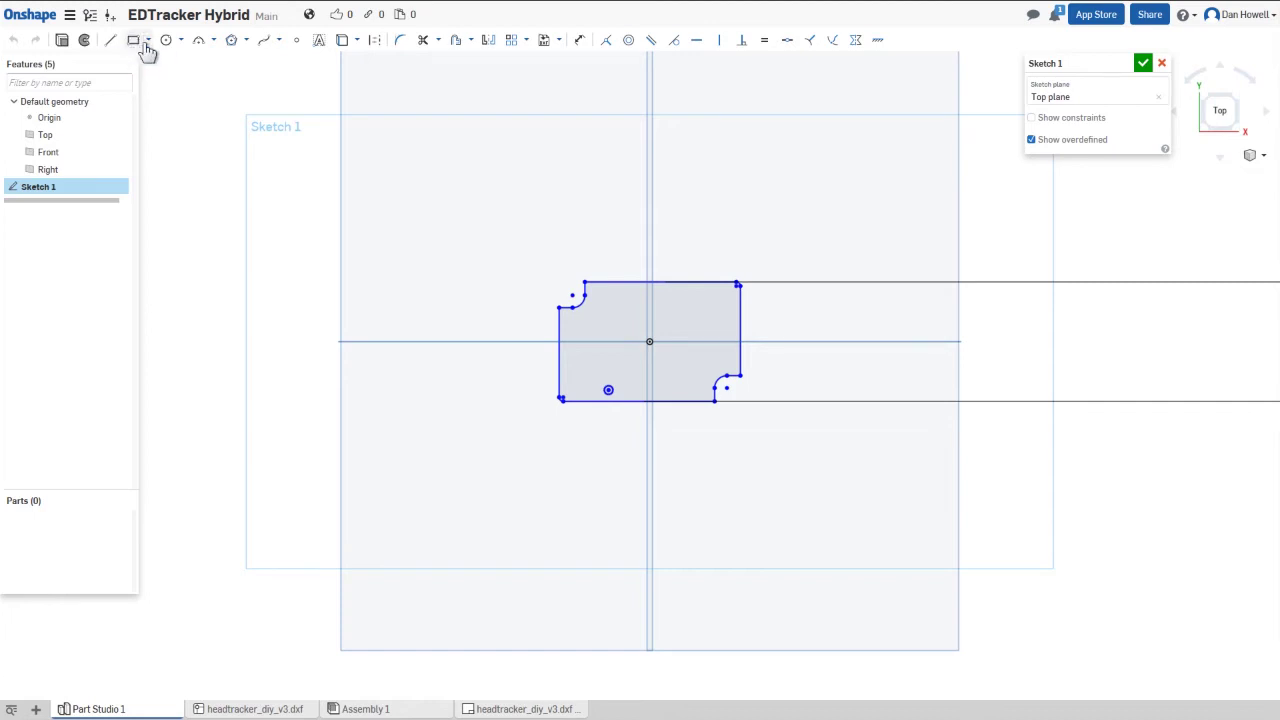
click(247, 41)
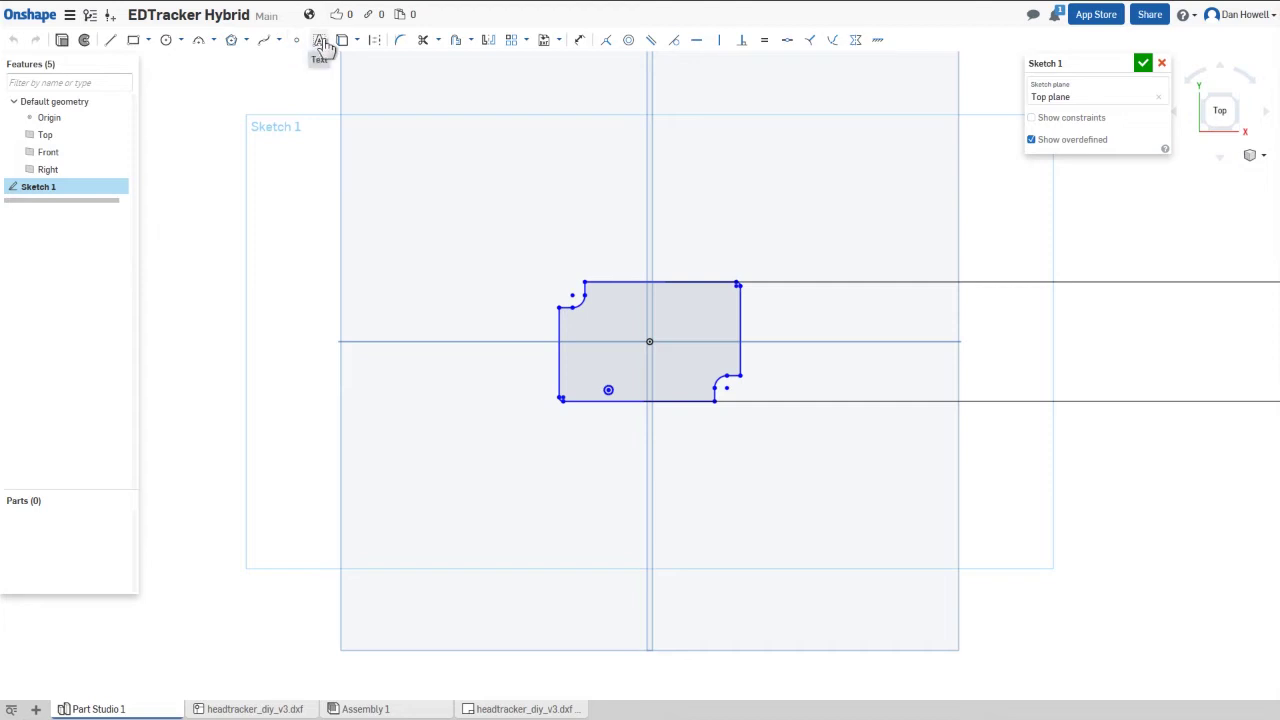
click(358, 41)
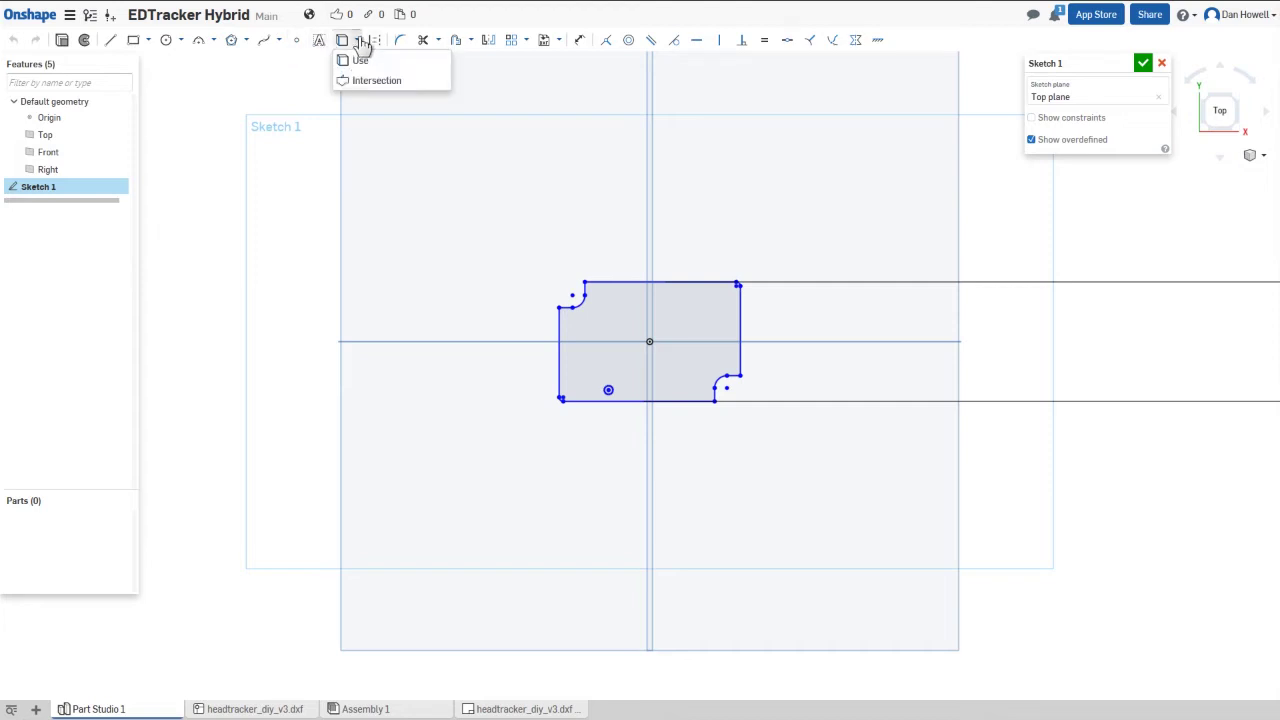
click(360, 41)
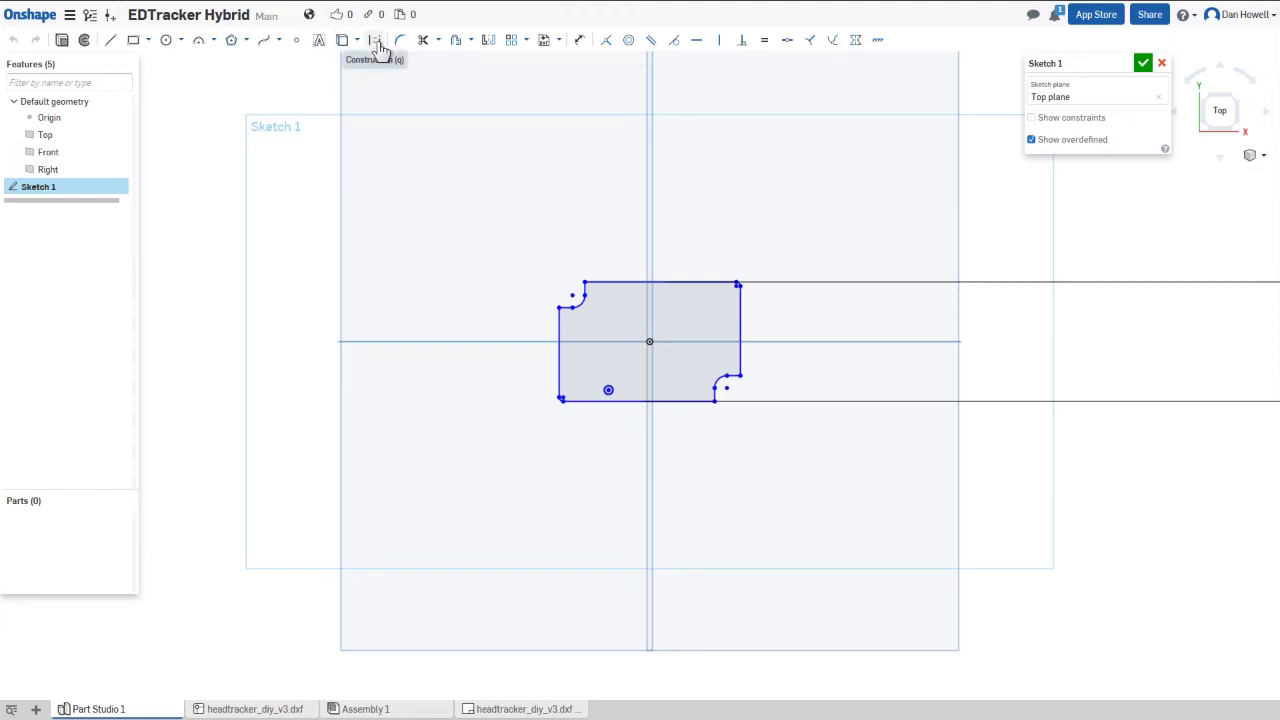
click(378, 44)
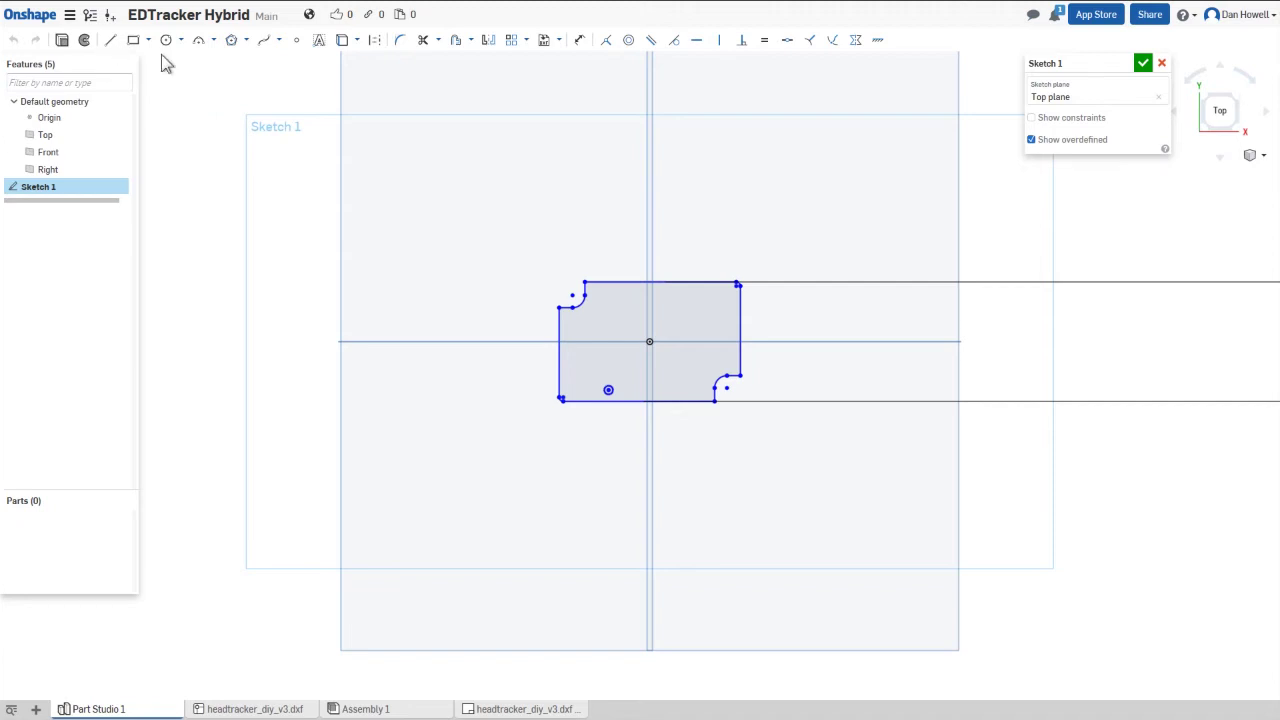
- Place three sketch points around the board outline: one upper left, one upper right and one below it
click(298, 46)
click(411, 211)
click(295, 41)
- Align the two upper sketch points with a Horizontal constraint and move the left one slightly down to test it
click(411, 212)
click(904, 193)
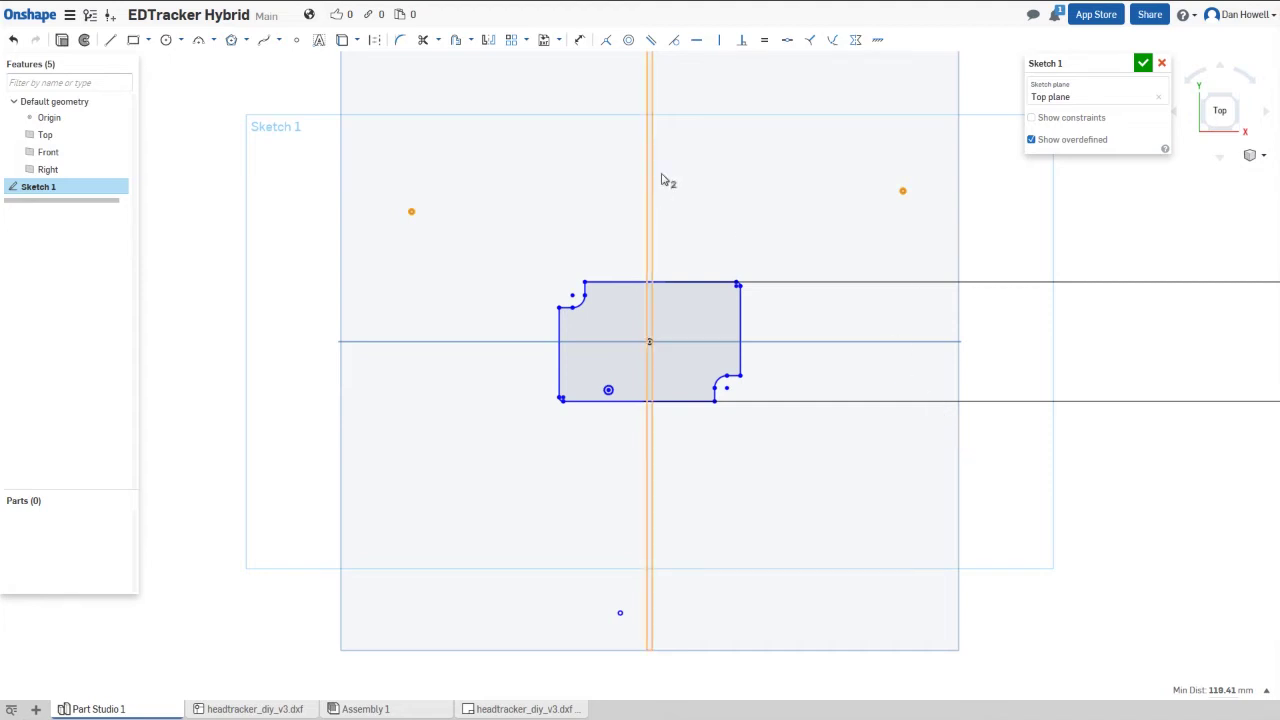
click(697, 41)
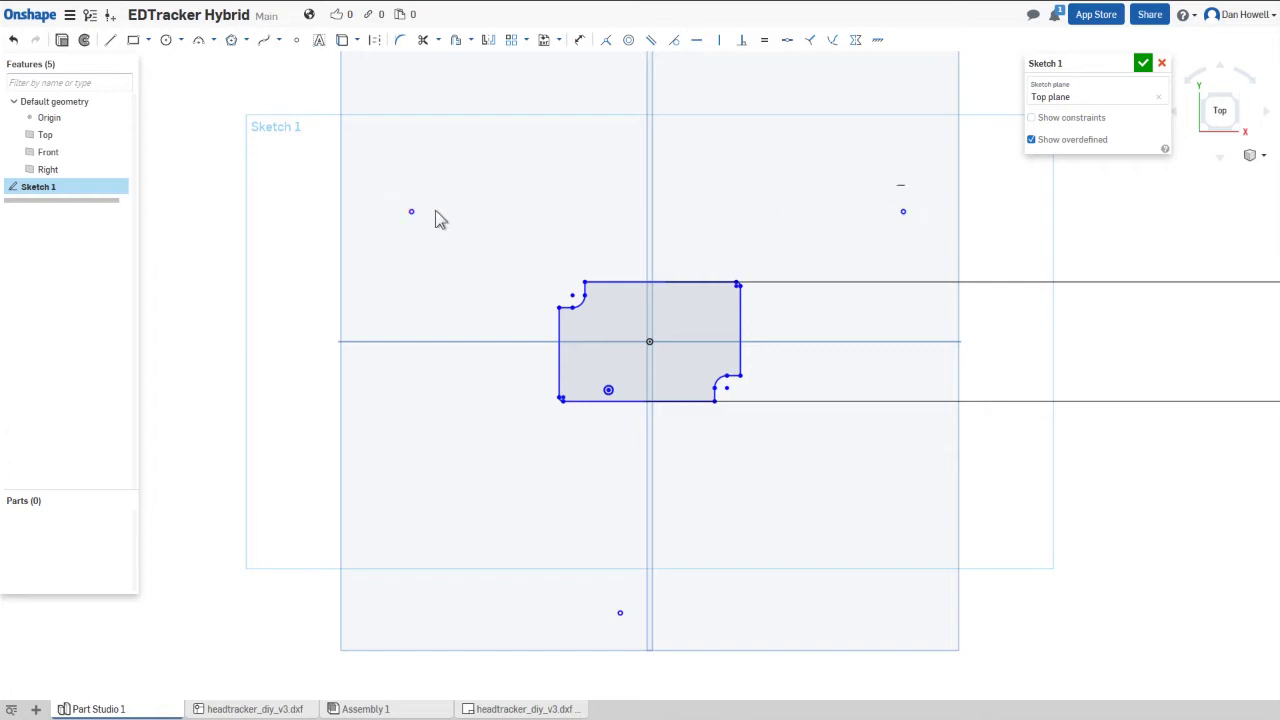
mouse_move(411, 212)
mouse_down()
mouse_move(410, 176)
mouse_move(410, 203)
mouse_up()
mouse_move(411, 250)
mouse_down()
mouse_move(411, 263)
mouse_move(412, 217)
mouse_move(411, 229)
mouse_up()
- Constrain the lower sketch point vertically in line with the origin
click(620, 613)
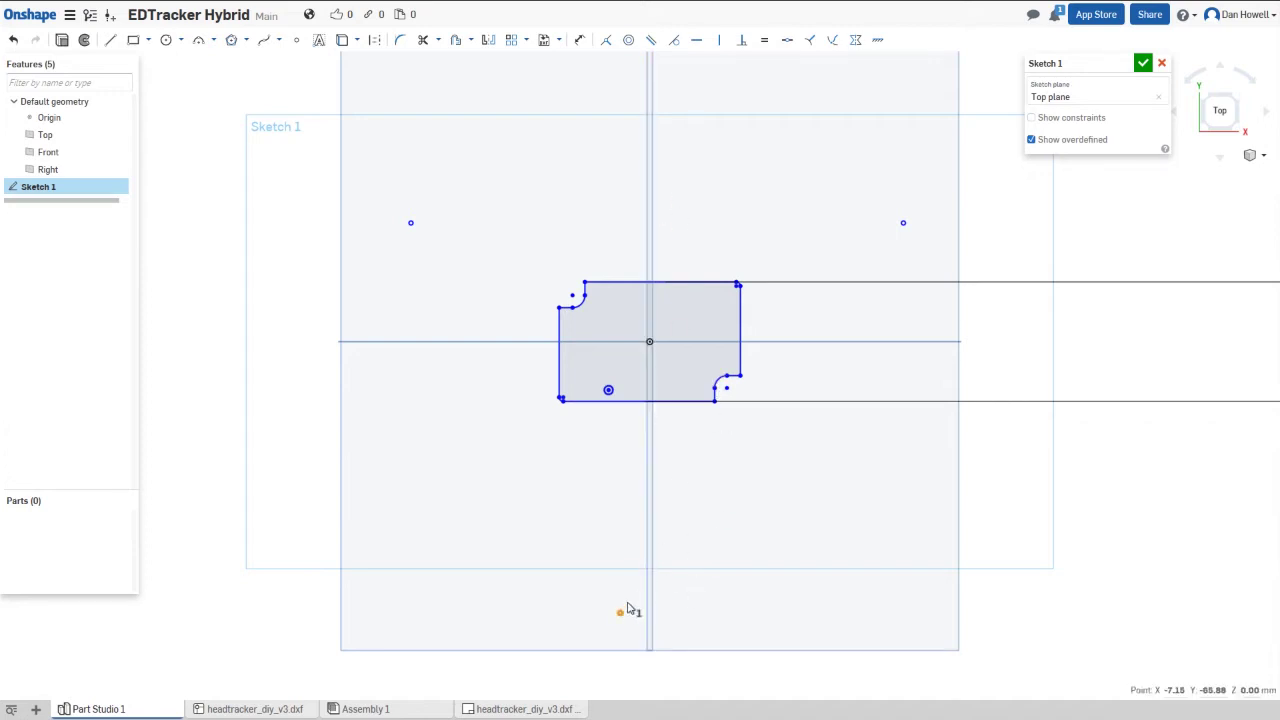
click(650, 343)
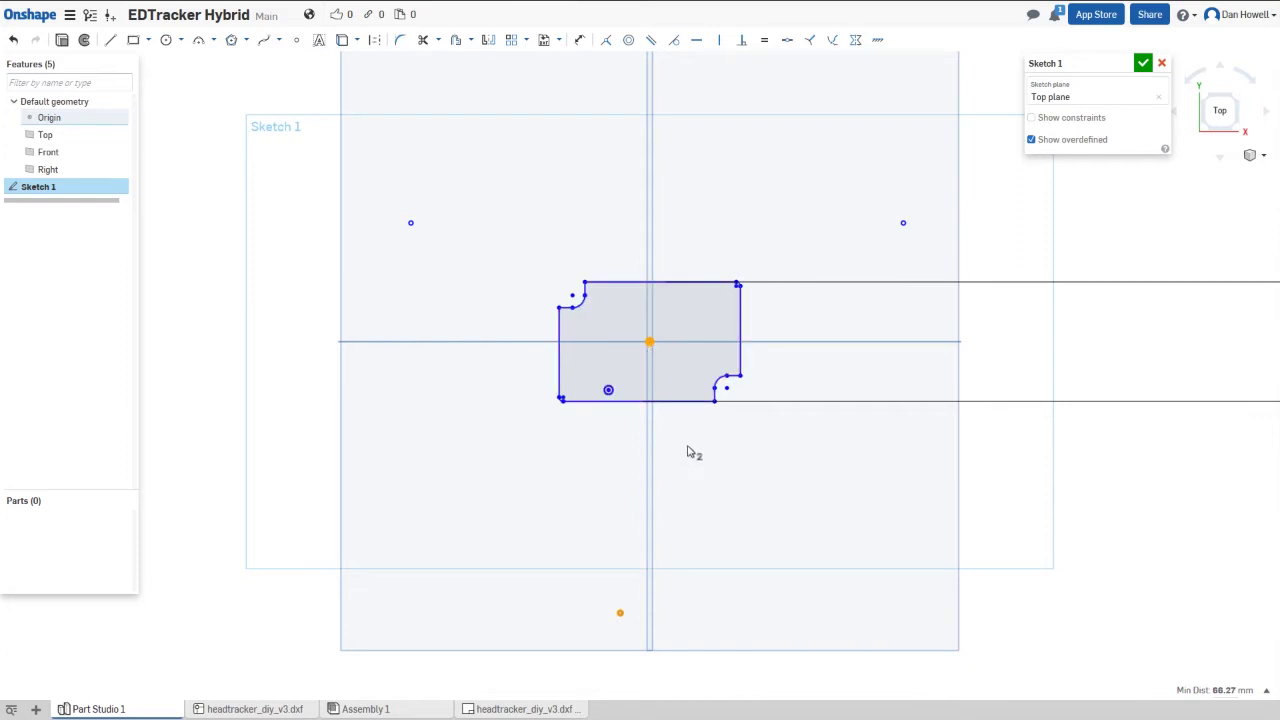
click(720, 42)
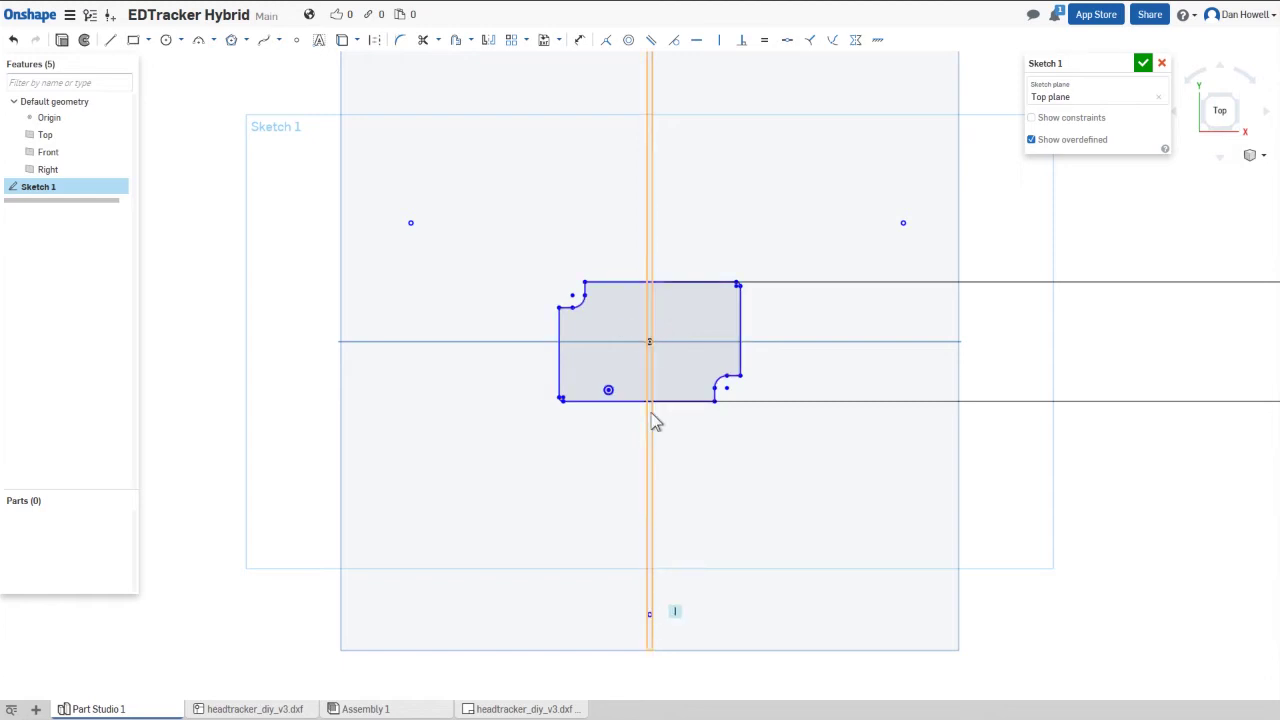
click(655, 366)
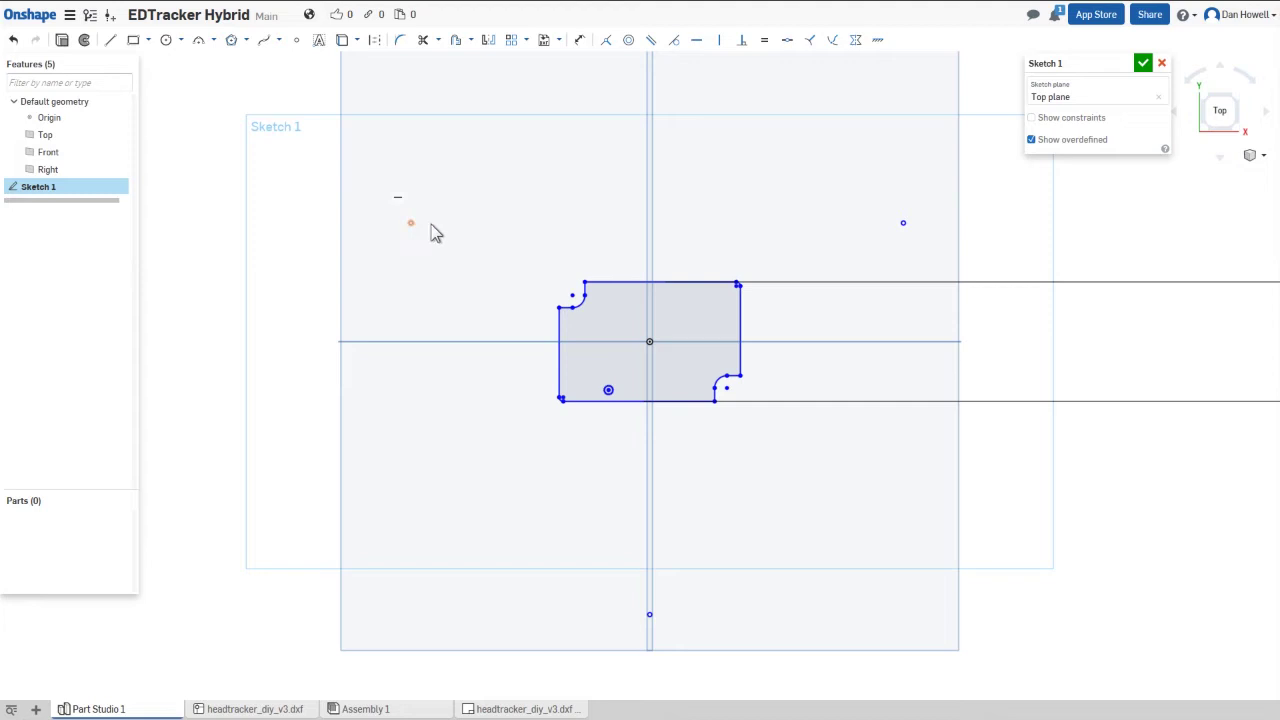
- Dimension the horizontal distance from the upper-left sketch point to the origin and set it to 60 mm
click(580, 40)
click(410, 221)
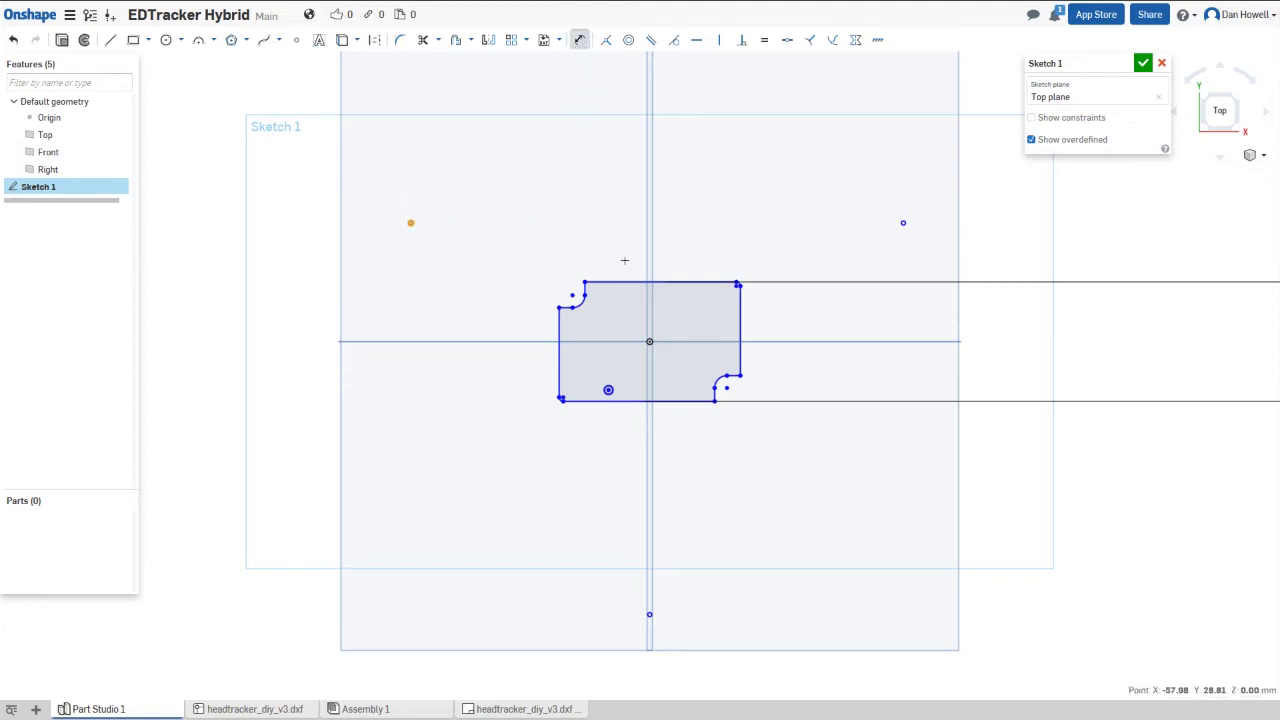
click(650, 342)
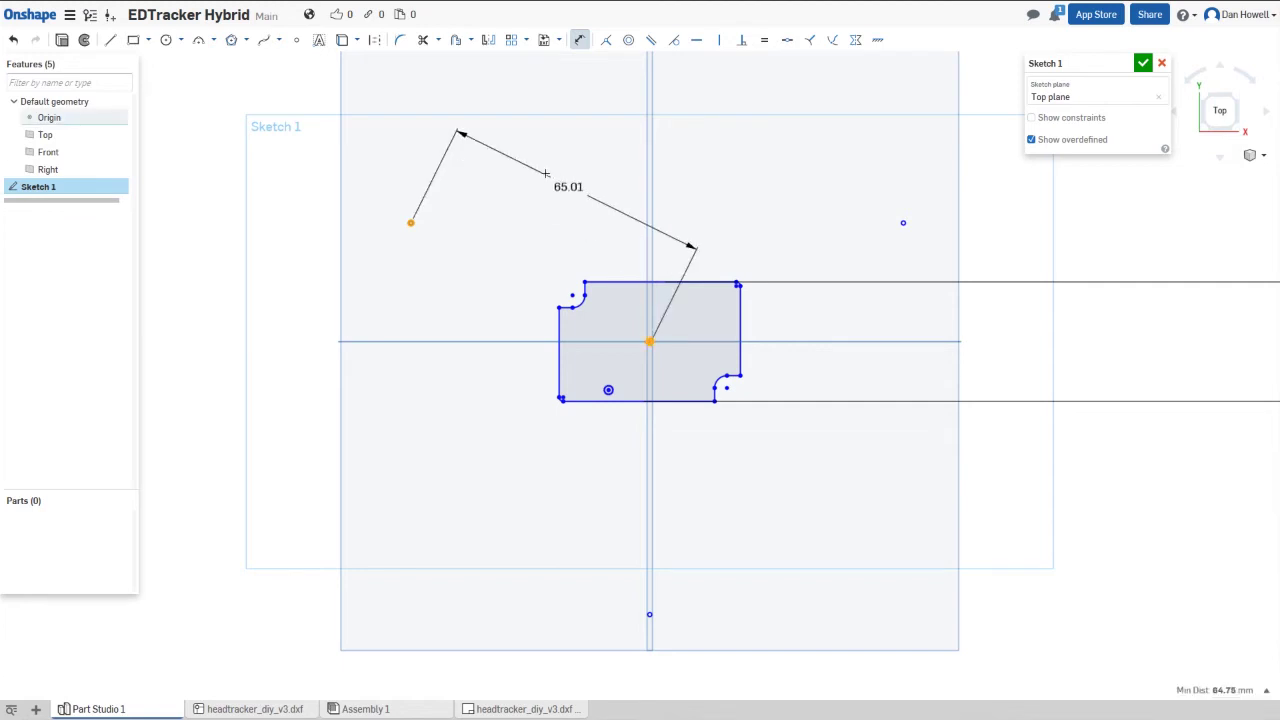
click(523, 147)
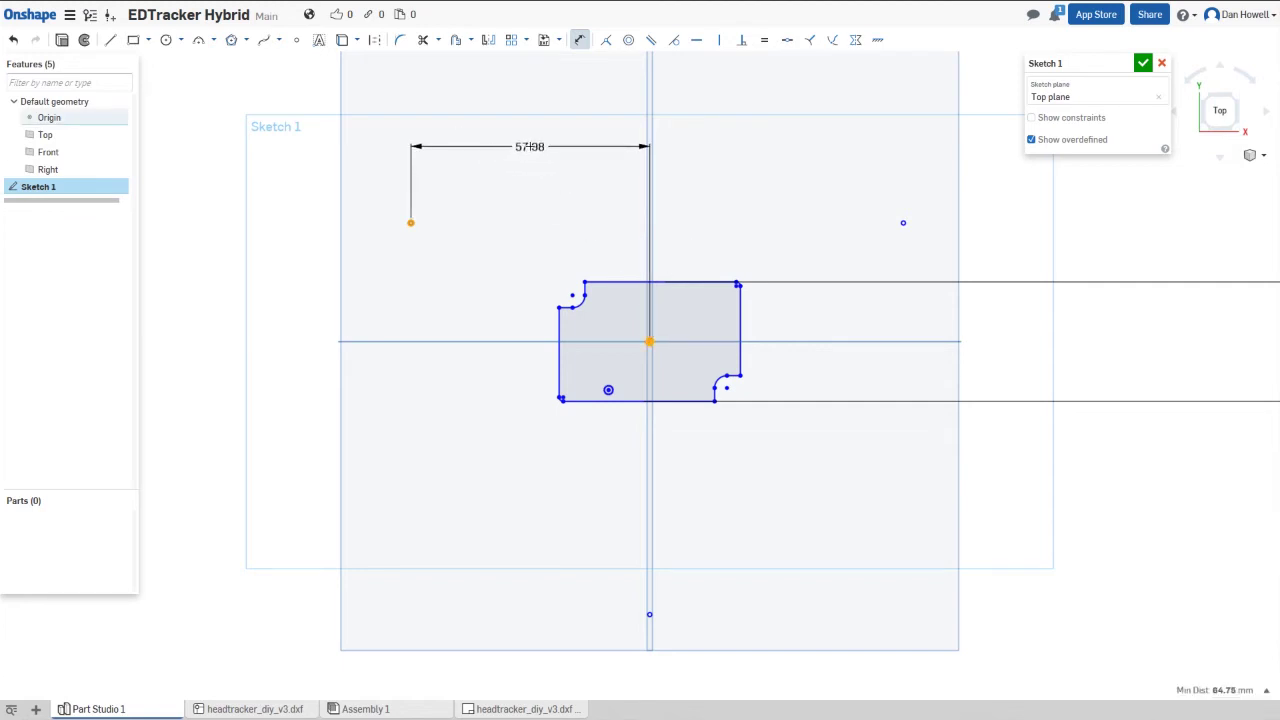
click(528, 147)
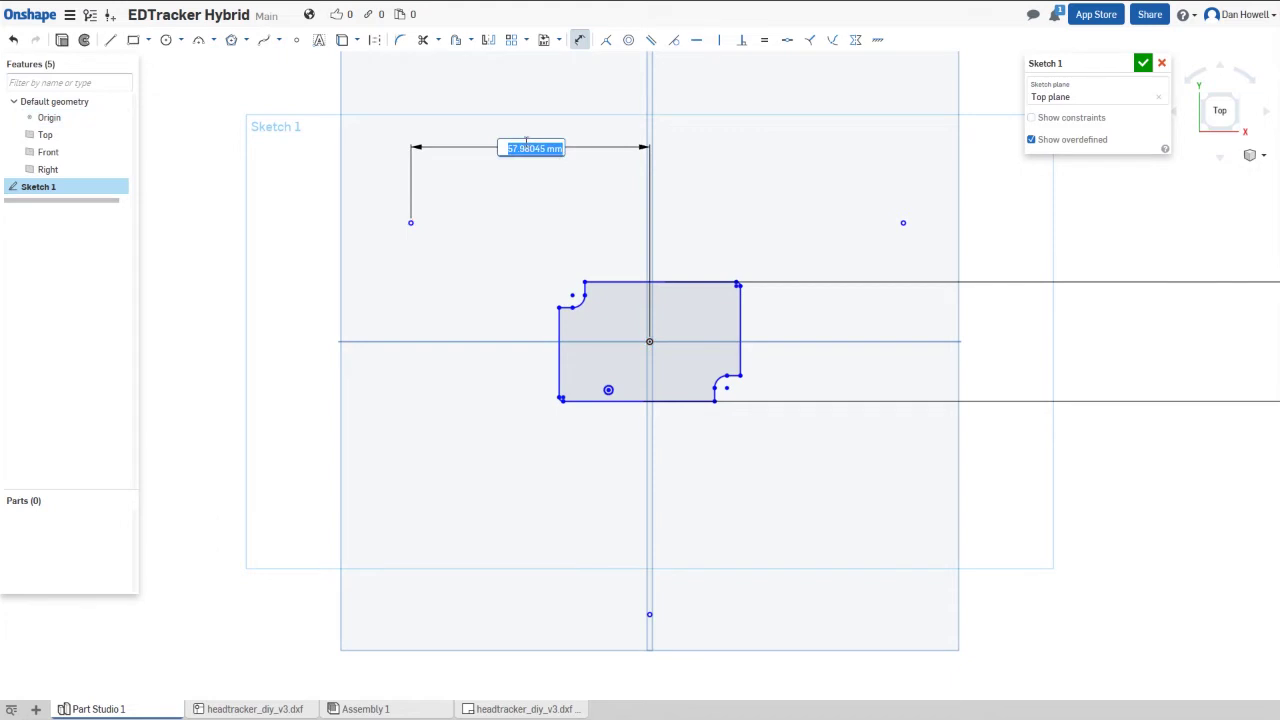
text(60)
key(Return)
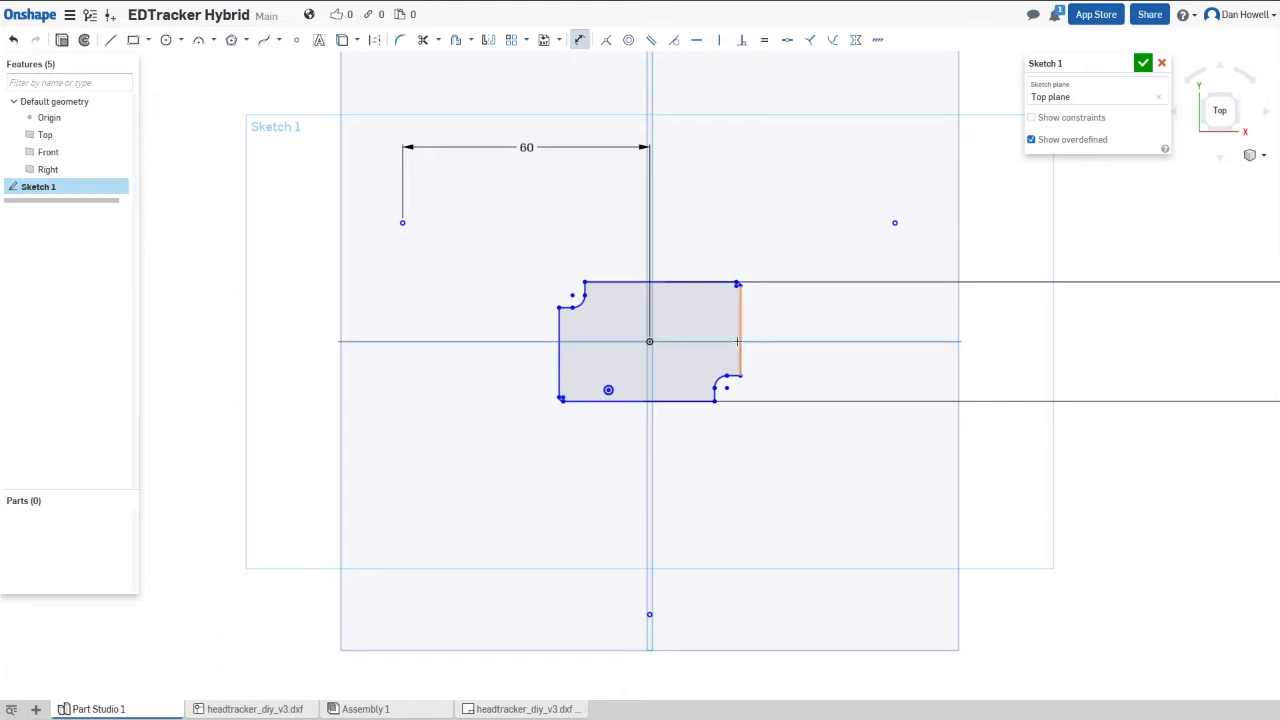
- Dimension the horizontal distance from the origin to the upper-right sketch point and set it to 60 mm
click(649, 342)
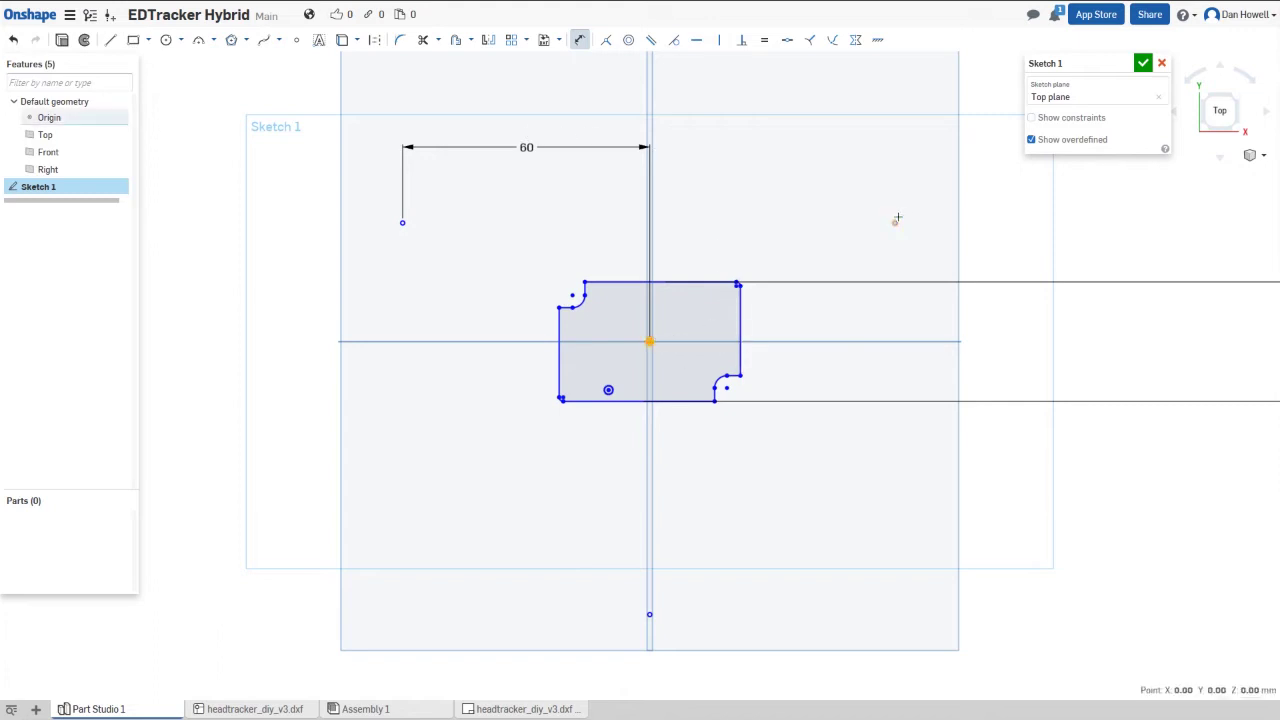
click(895, 222)
click(768, 147)
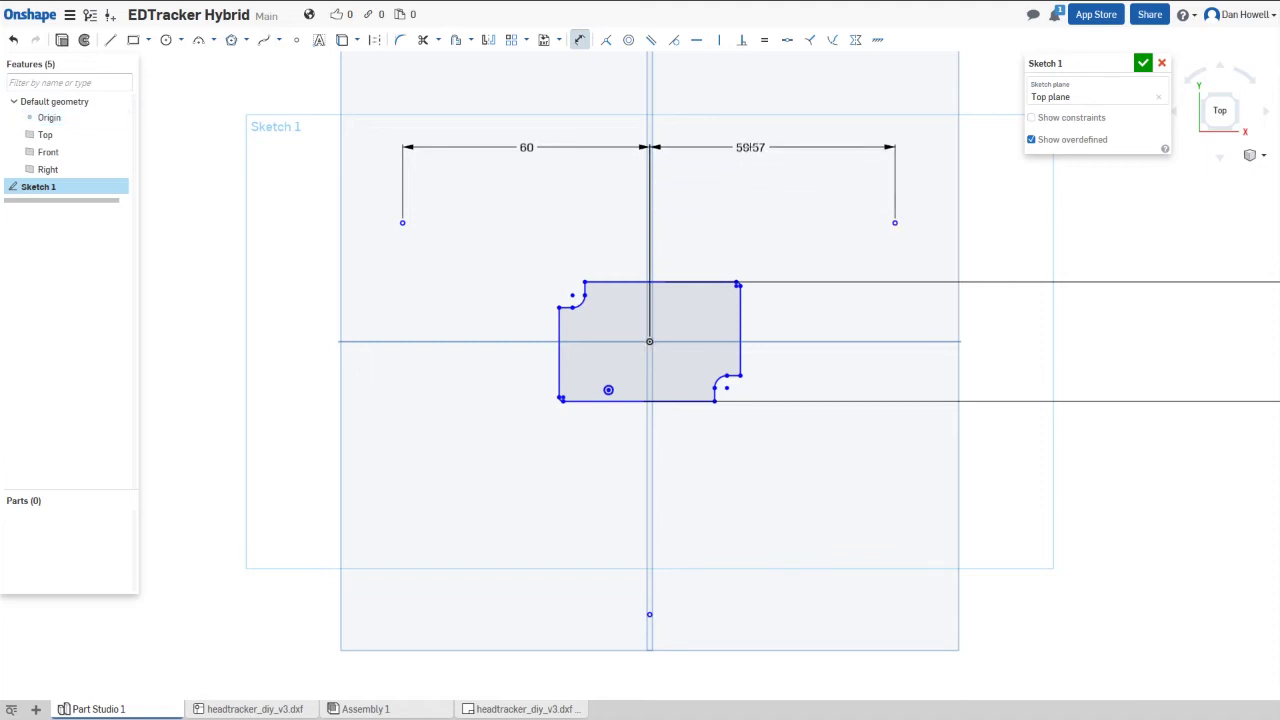
text(60)
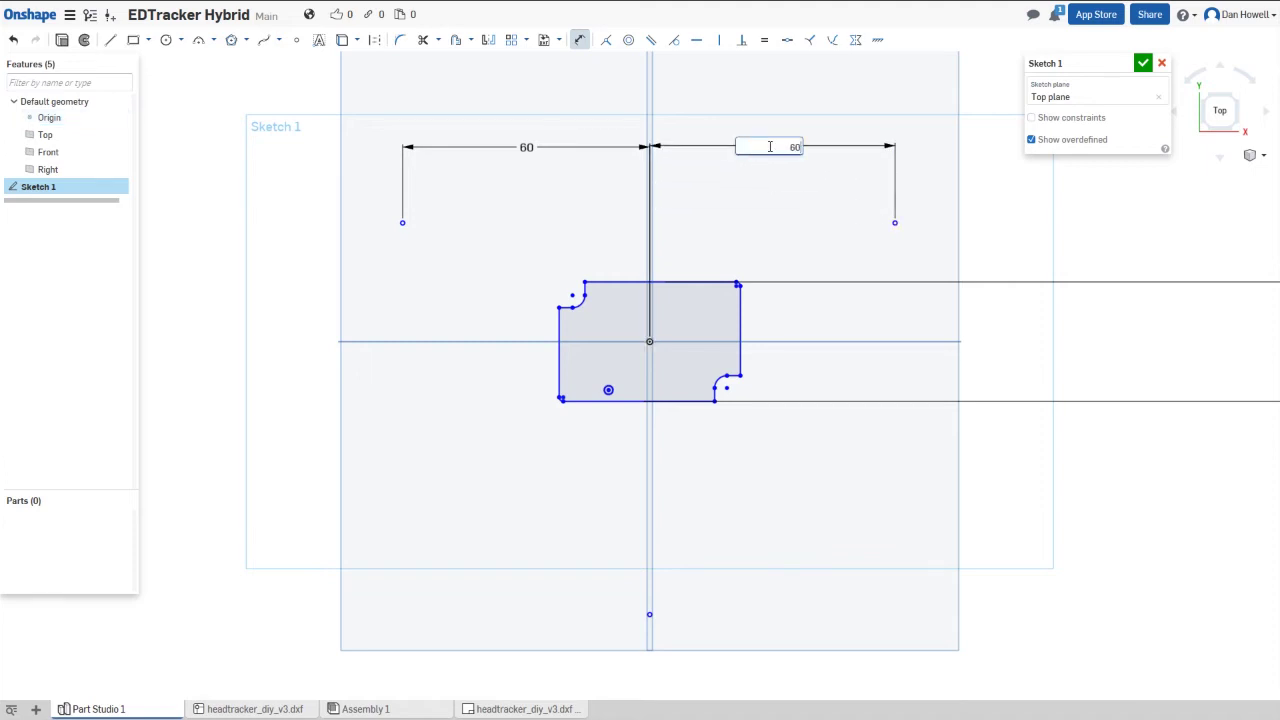
key(Return)
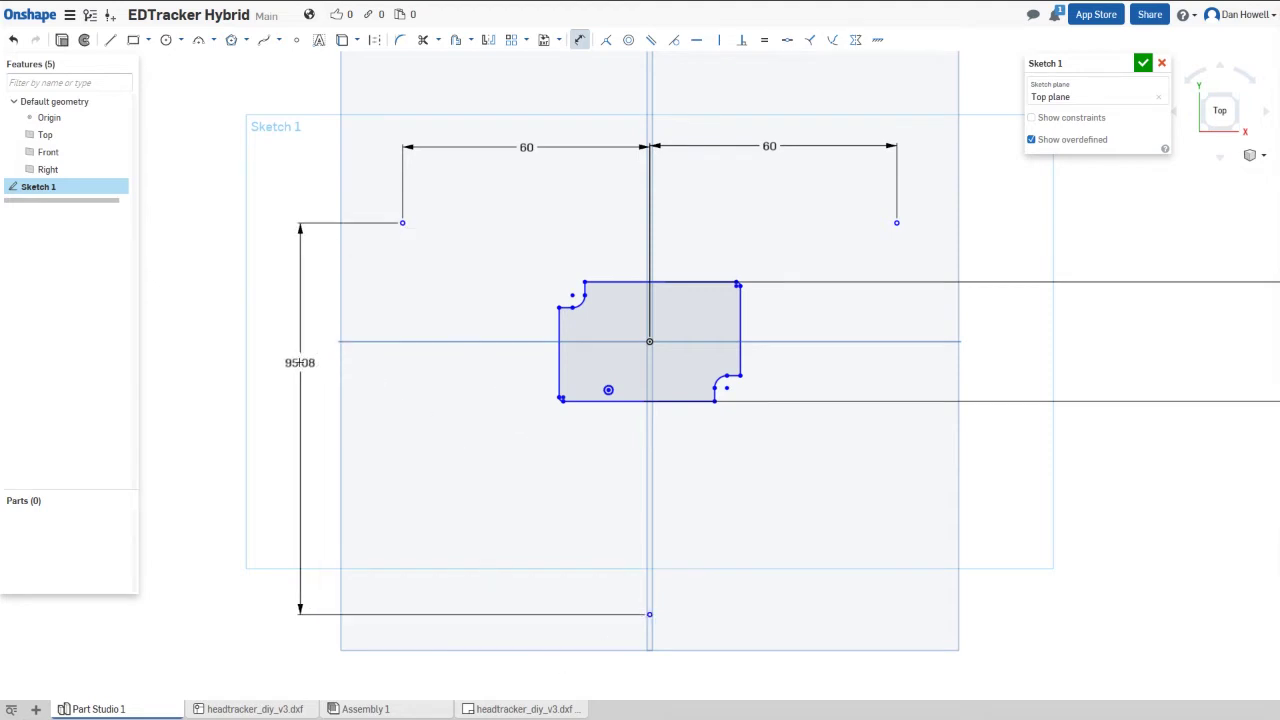
- Dimension the vertical distance between the upper-left and lower sketch points and set it to 100 mm
click(276, 409)
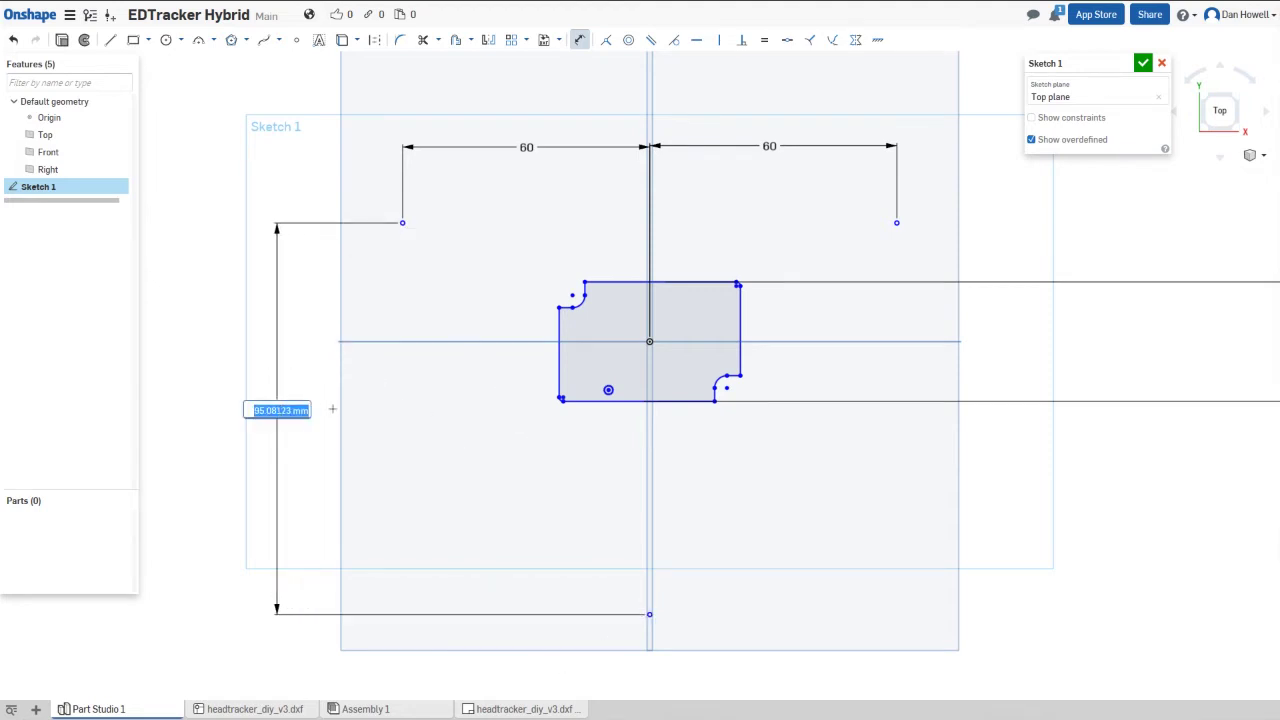
text(100)
key(Return)
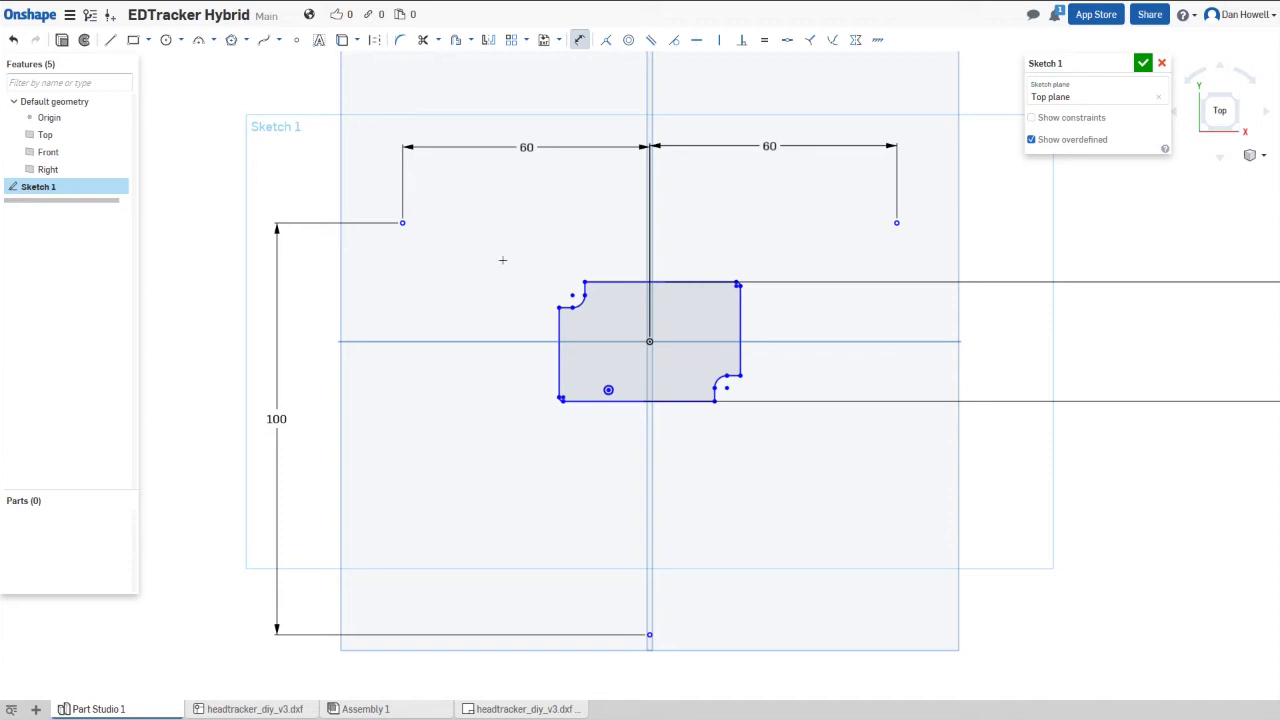
- Move the upper-left sketch point slightly upward to test how the dimensioned points follow
click(579, 40)
mouse_move(403, 225)
mouse_down()
mouse_move(404, 201)
mouse_move(405, 236)
mouse_move(406, 211)
mouse_up()
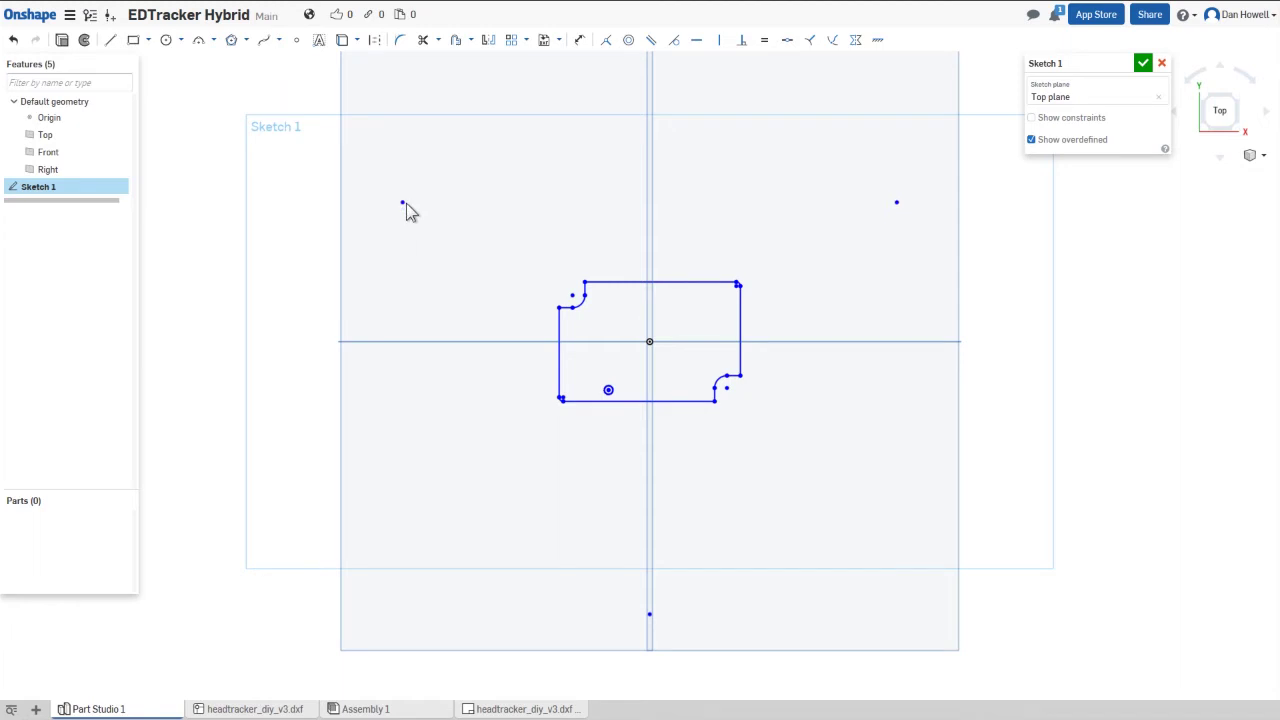
drag(406, 202, 406, 199)
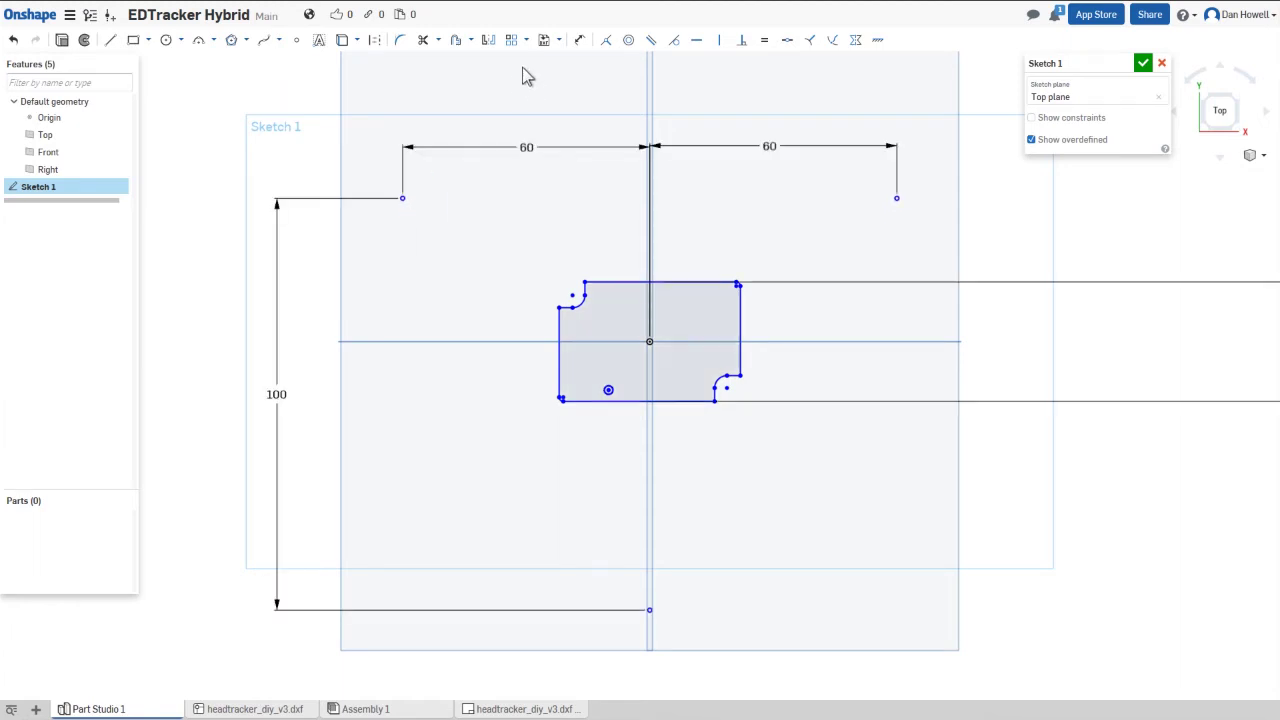
- Dimension the vertical distance from the origin to the lower sketch point as 60 mm and finish the sketch
click(581, 42)
click(649, 342)
click(635, 610)
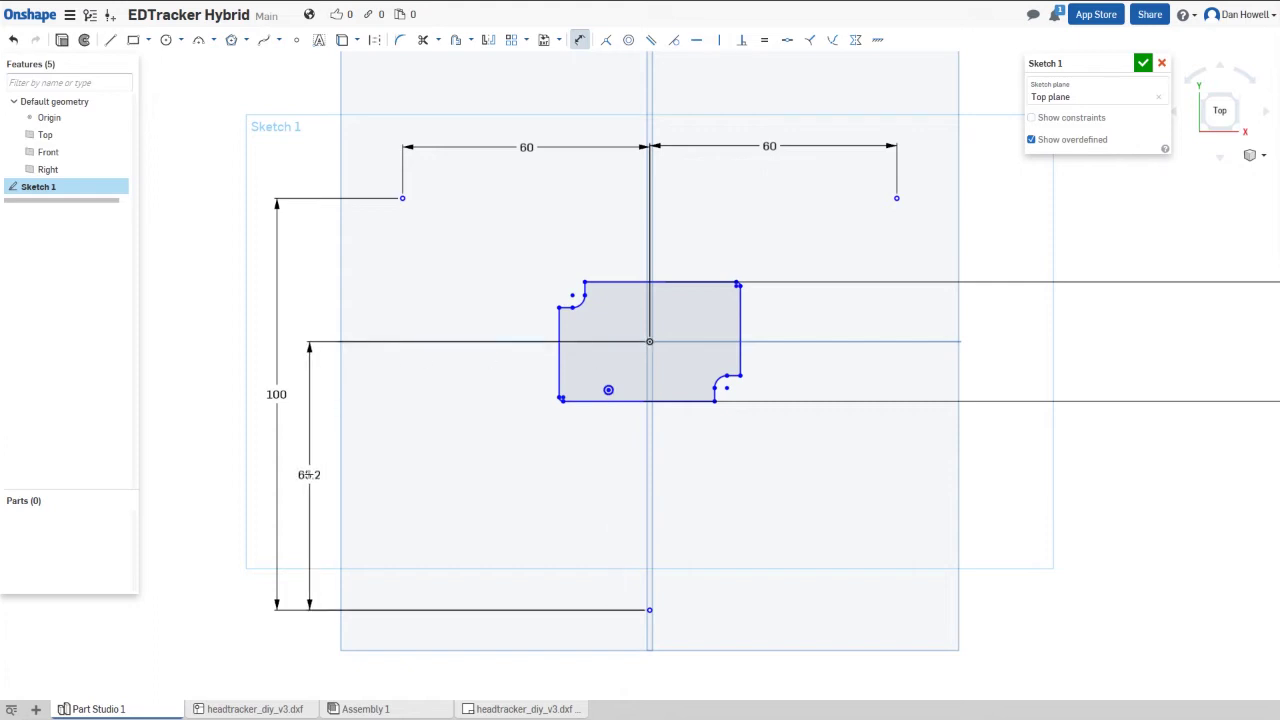
click(312, 475)
text(60)
key(Return)
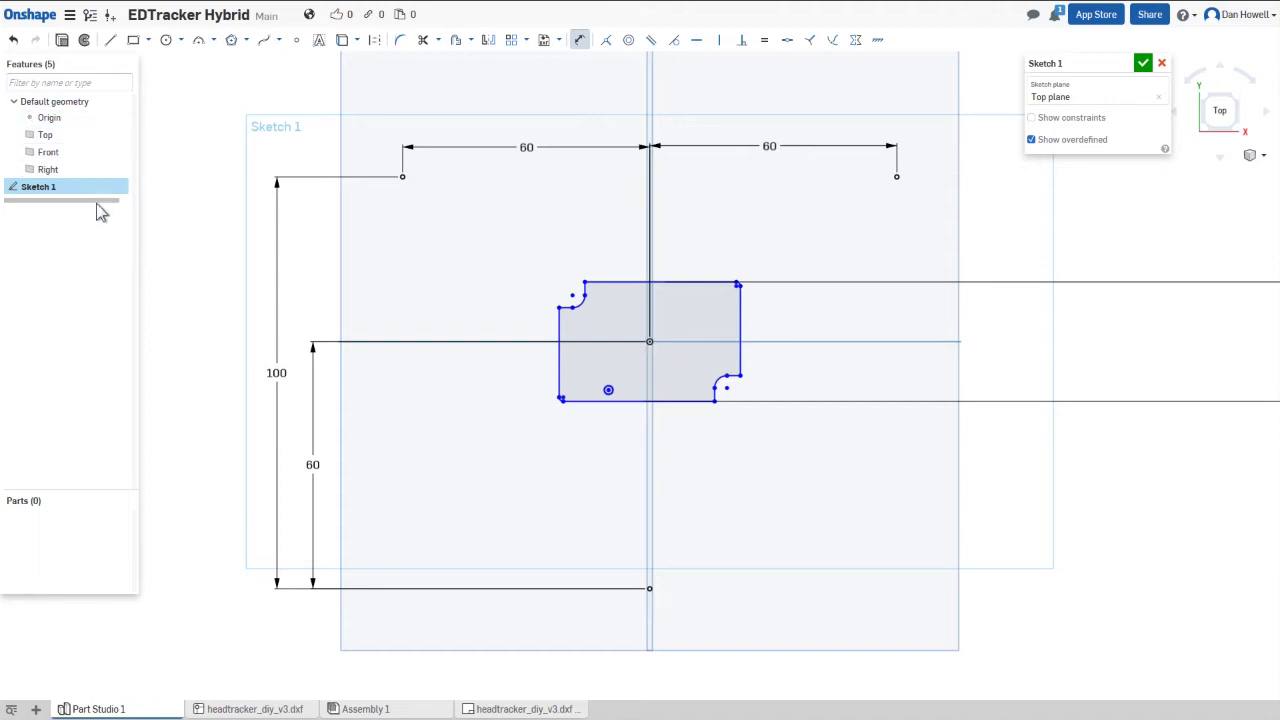
click(579, 40)
click(1143, 64)
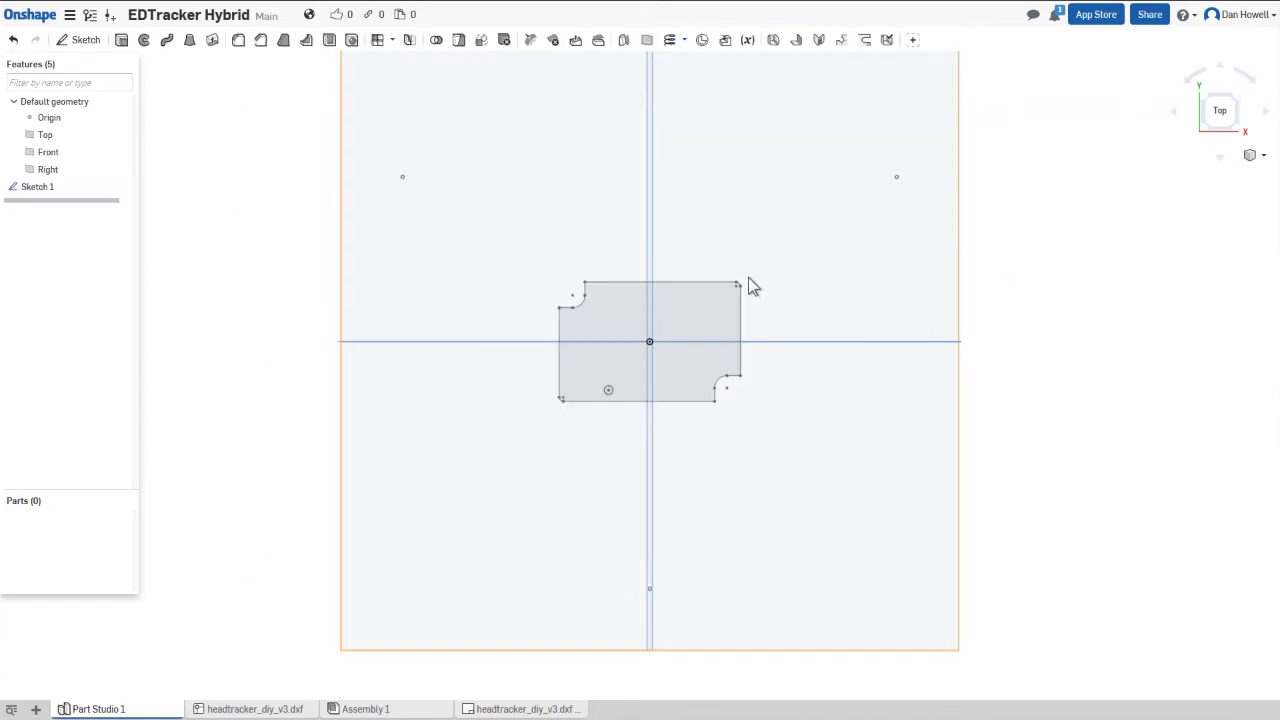
- Create a variable named fudgeFactor with a value of 1
click(748, 42)
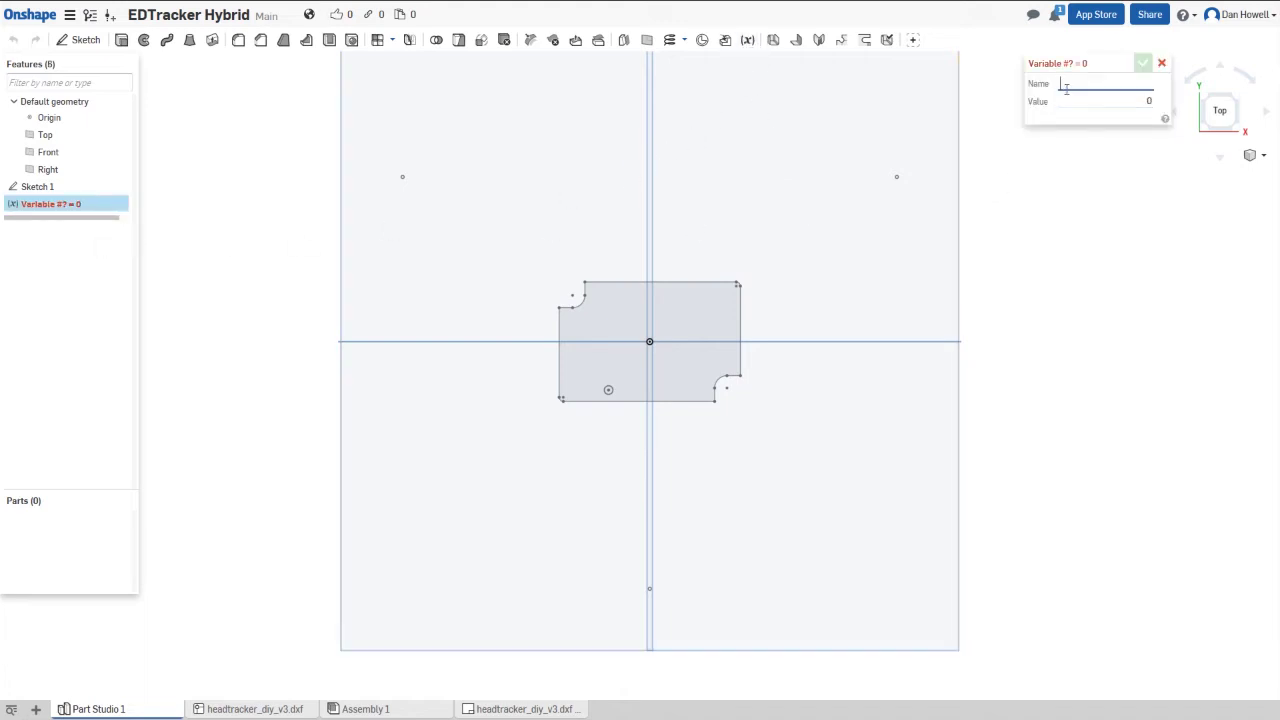
text(fudgeFactor)
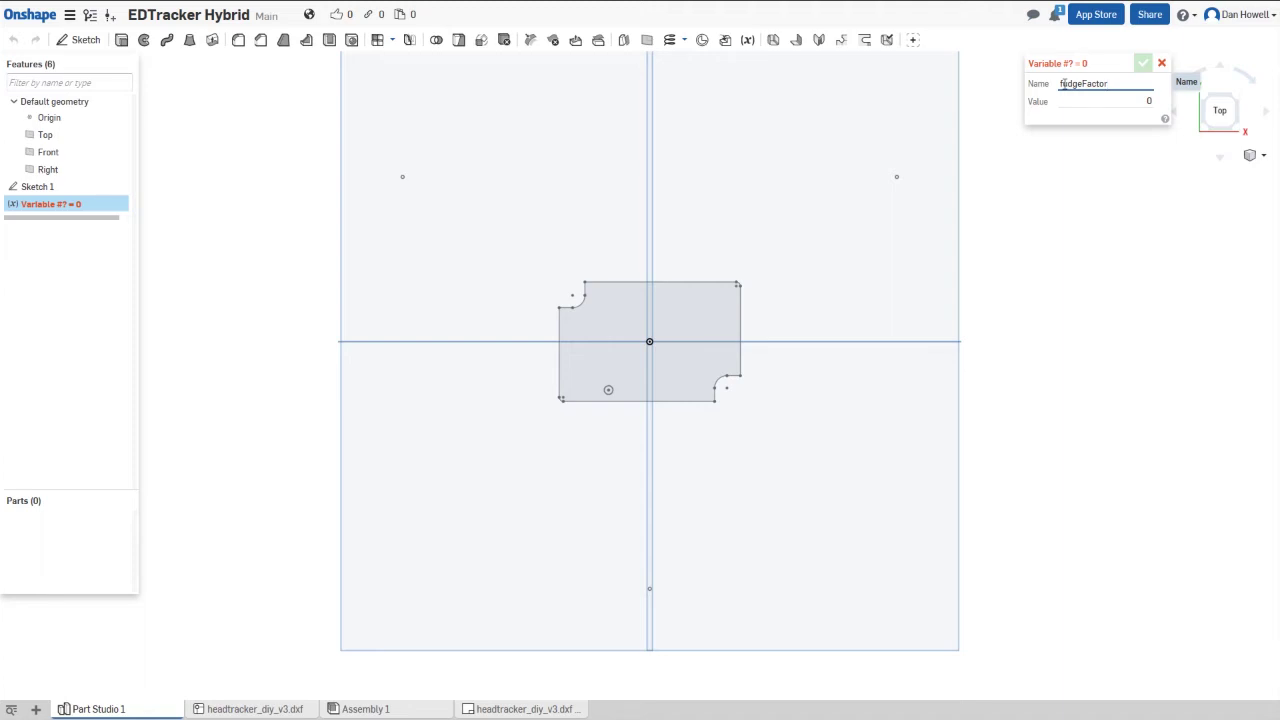
key(Tab)
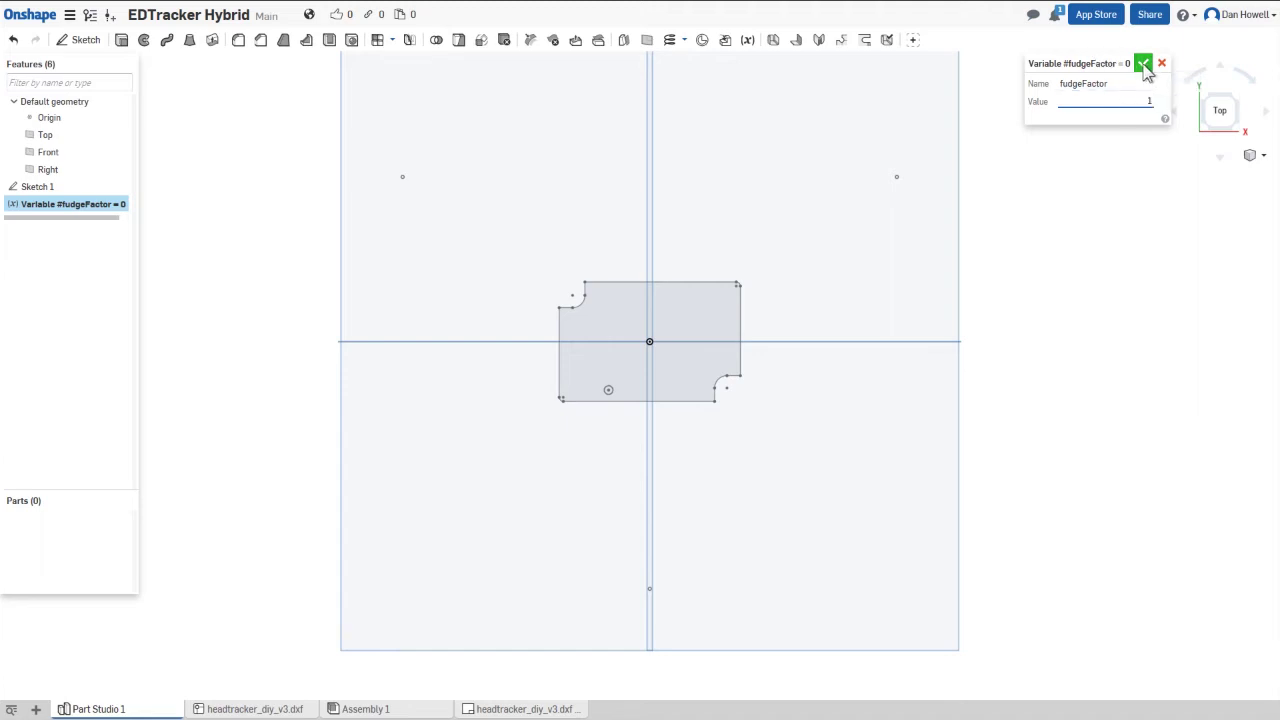
click(1143, 65)
- Reorder the features so that the fudgeFactor variable comes before Sketch 1
drag(55, 215, 76, 191)
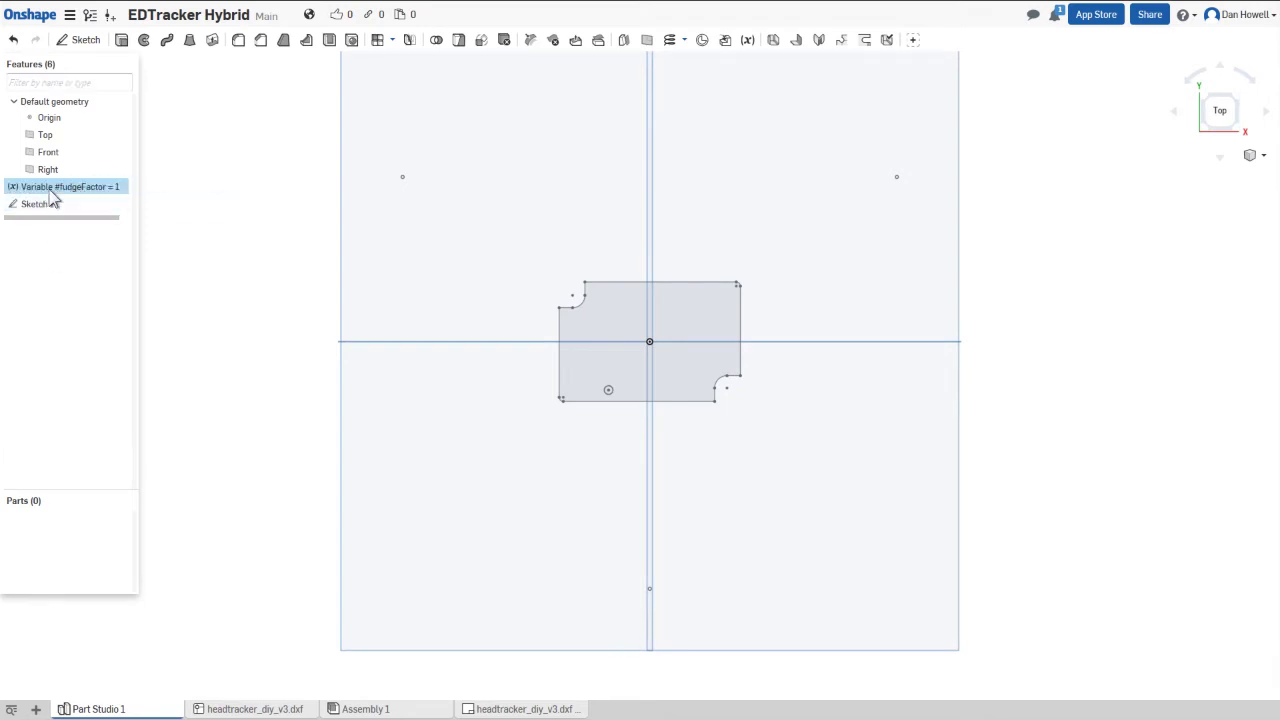
drag(51, 190, 69, 211)
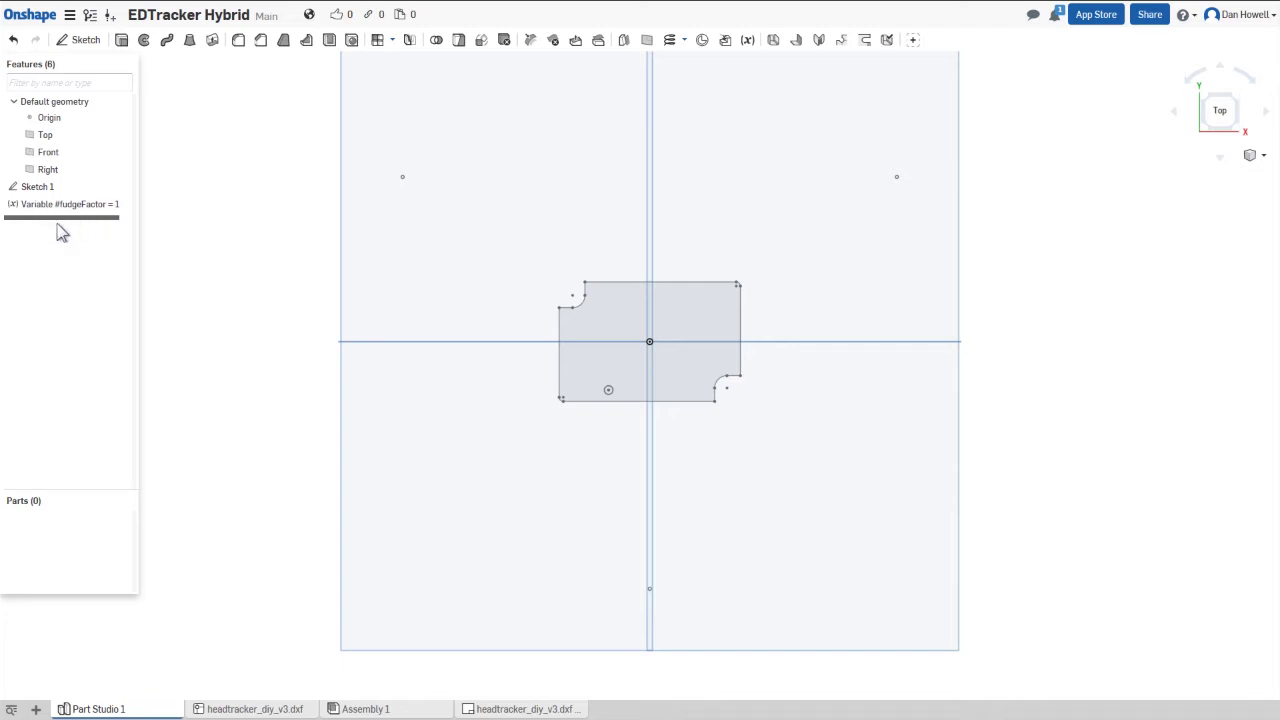
mouse_move(62, 218)
mouse_down()
mouse_move(80, 206)
mouse_move(80, 240)
mouse_move(88, 191)
mouse_move(54, 203)
mouse_up()
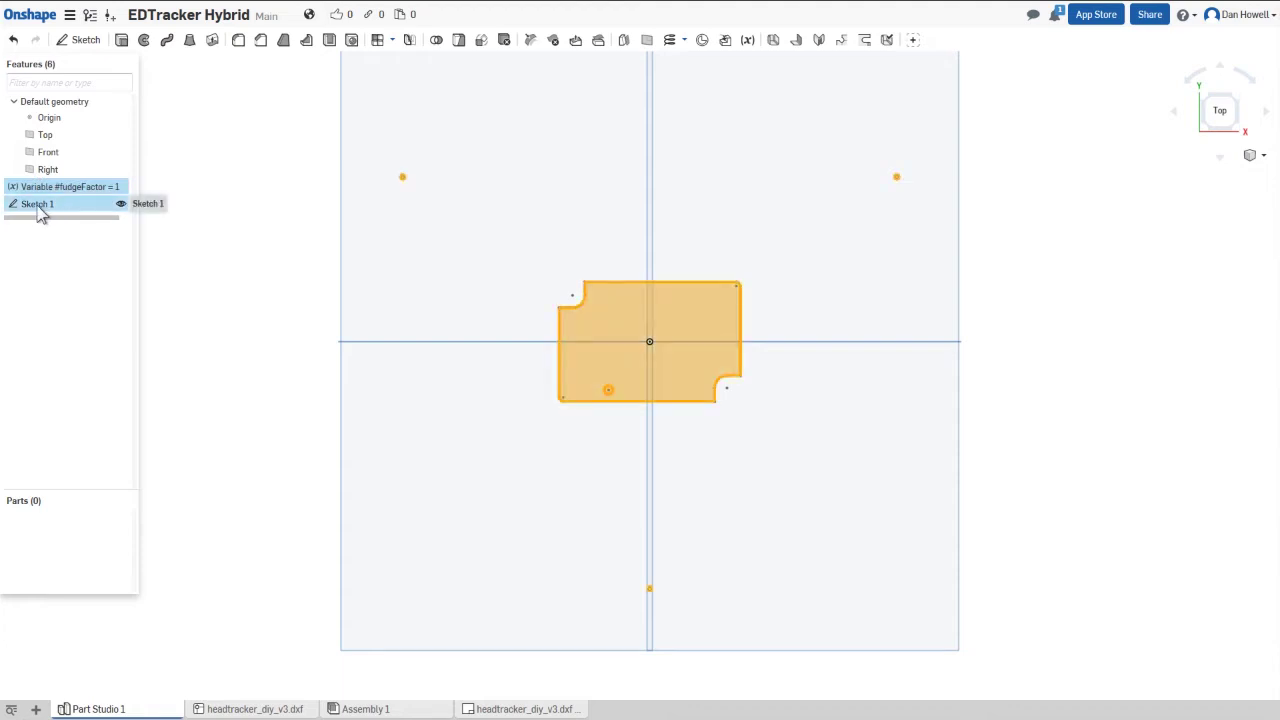
click(84, 230)
- Reopen Sketch 1 for editing, try moving the board outline's upper-left corner point and undo the move
right_click(40, 205)
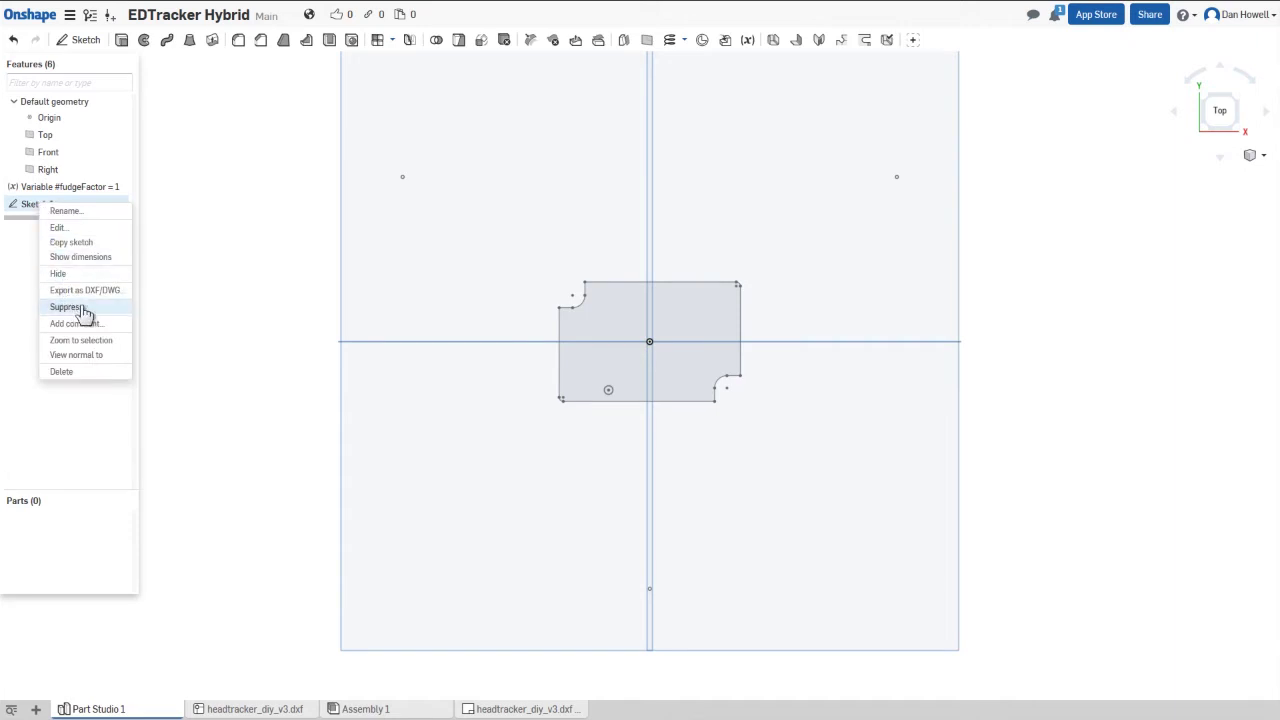
click(86, 229)
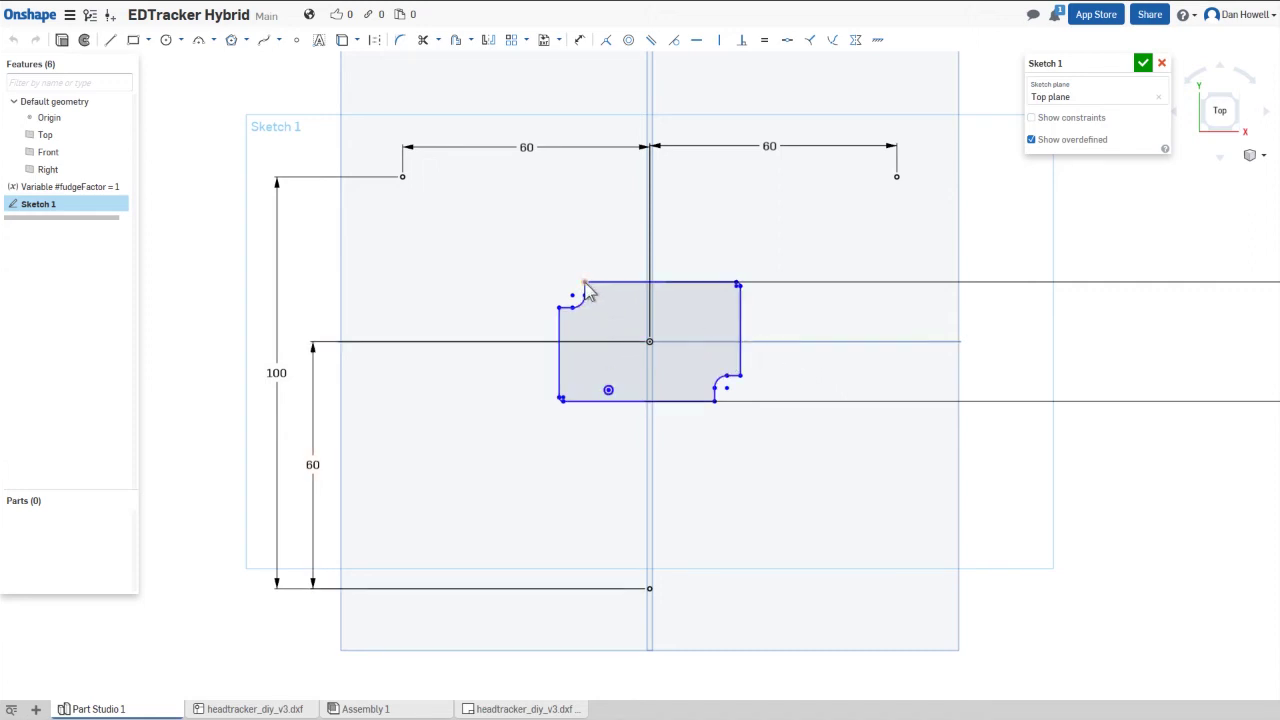
mouse_move(585, 282)
mouse_down()
mouse_move(570, 262)
mouse_move(515, 250)
mouse_move(538, 240)
mouse_move(594, 251)
mouse_up()
key(ctrl+z)
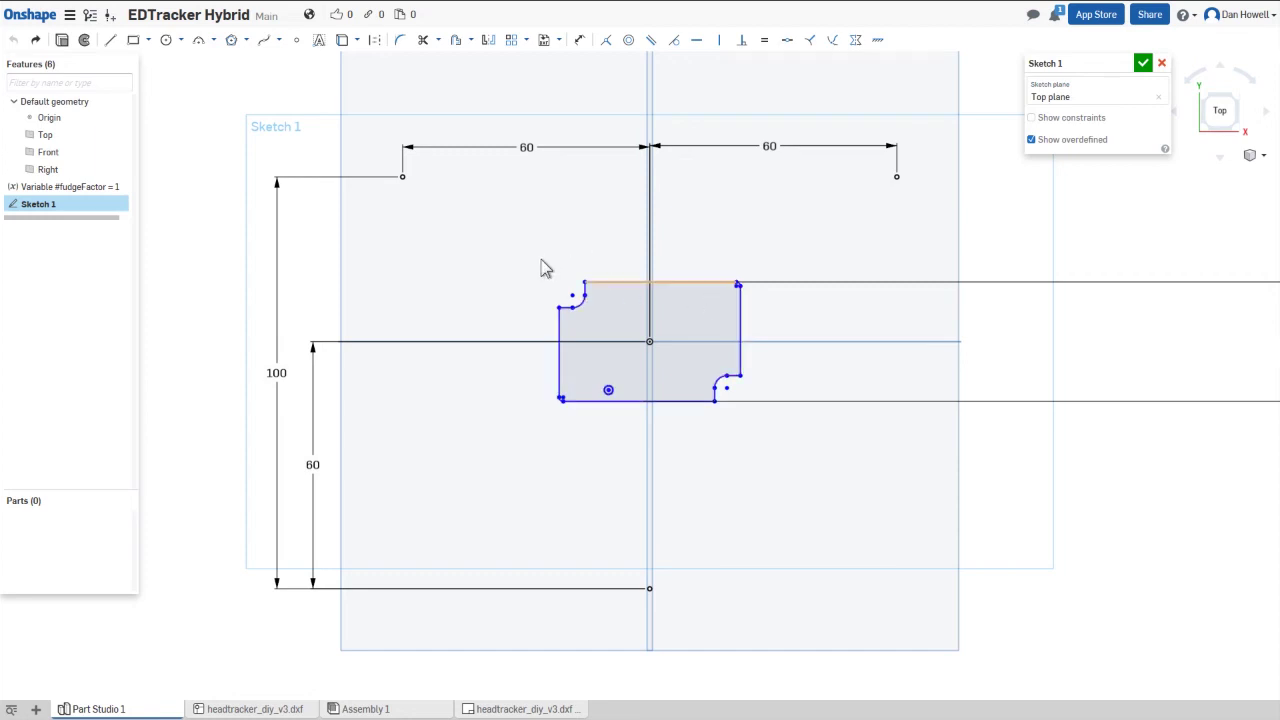
- Select the whole board outline with its small circle and apply a Fix constraint to it
scroll(677, 343, up, 2)
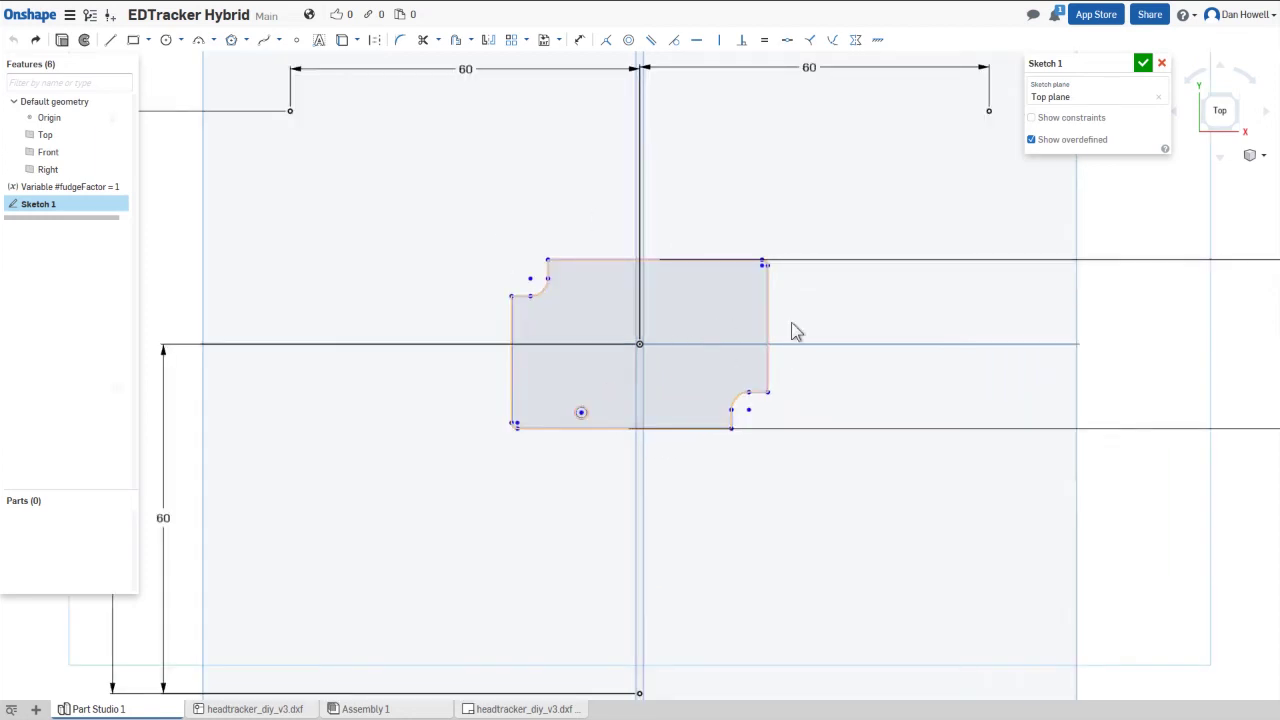
drag(449, 208, 820, 467)
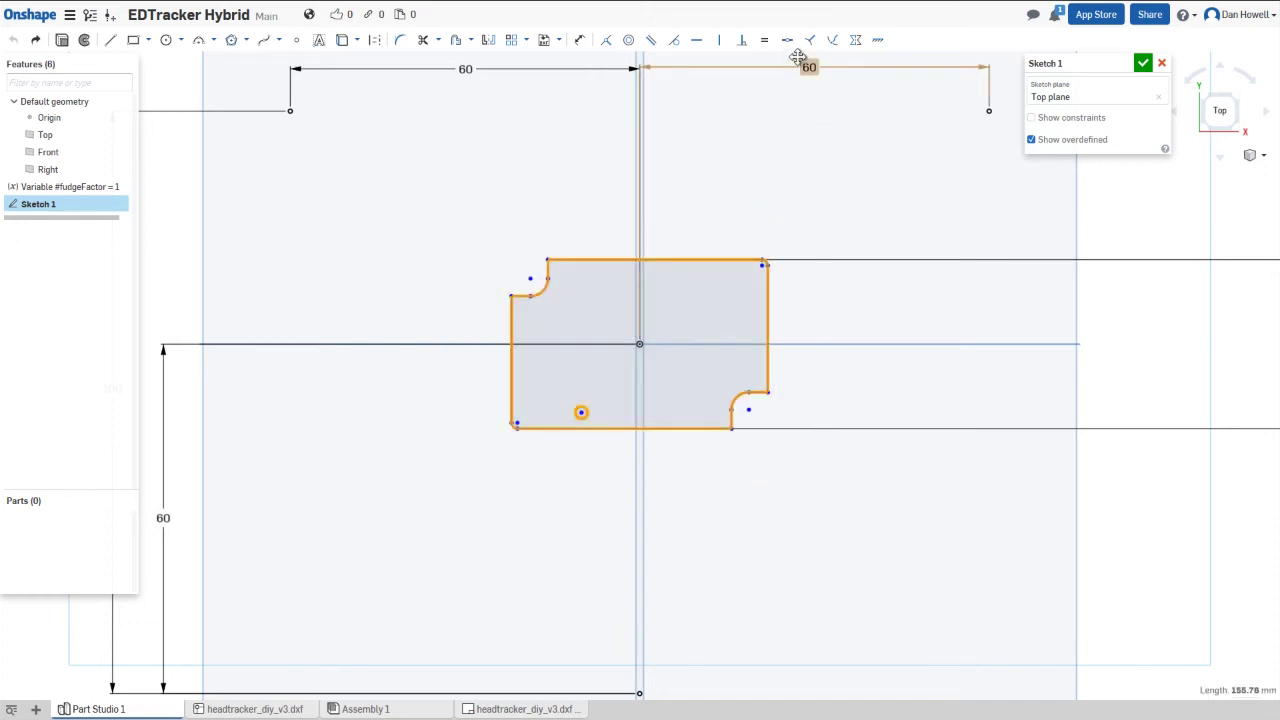
click(879, 42)
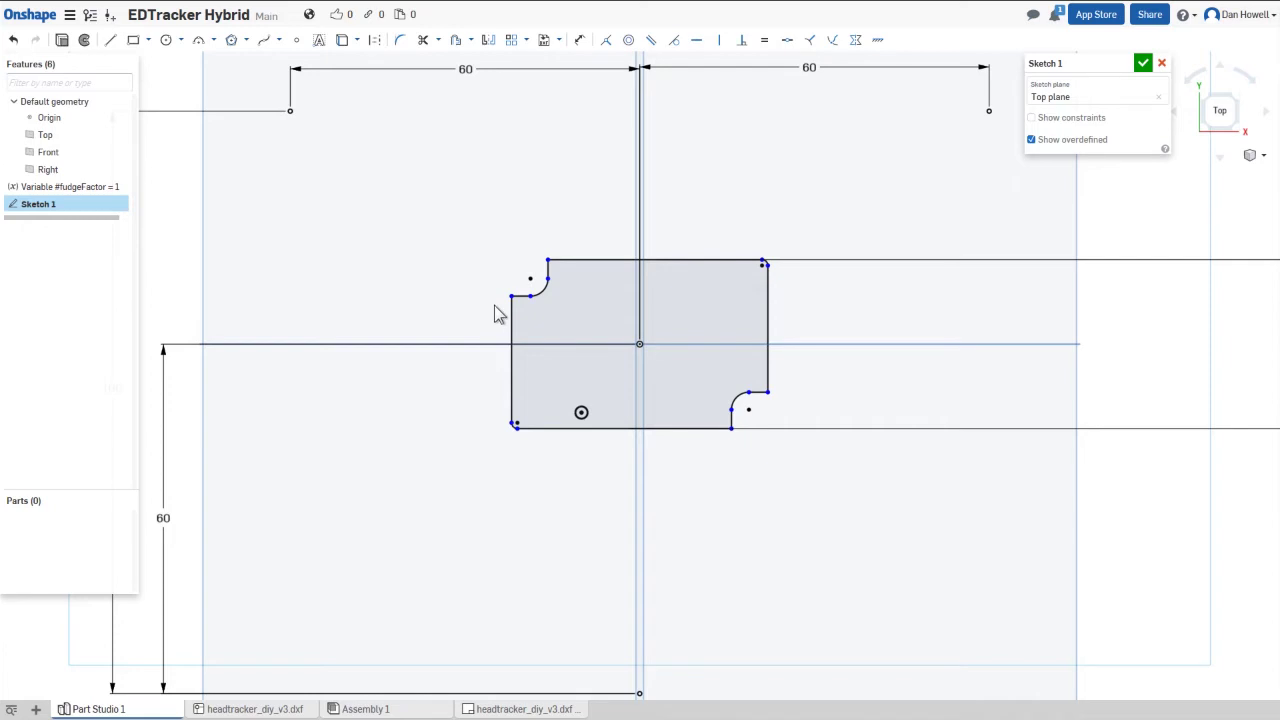
- Sketch a center point rectangle on the origin around the board outline, about 88 mm wide and 62 mm high
scroll(528, 282, down, 3)
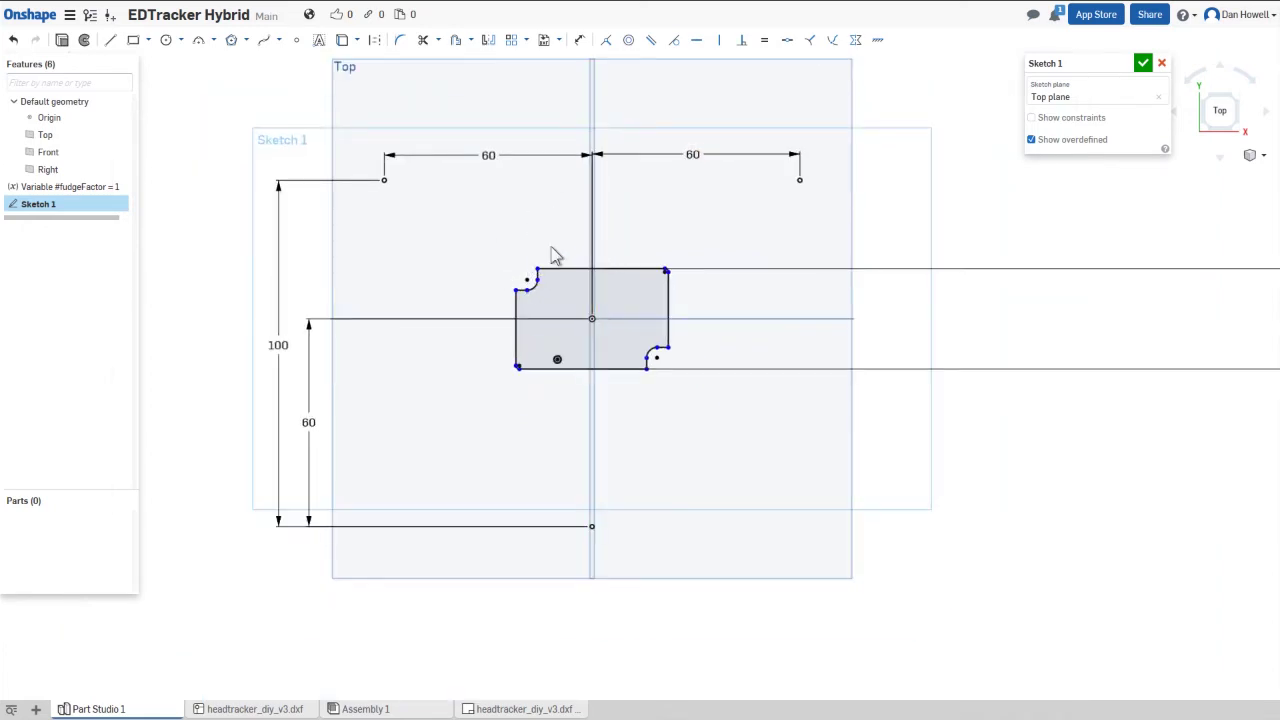
scroll(532, 272, up, 3)
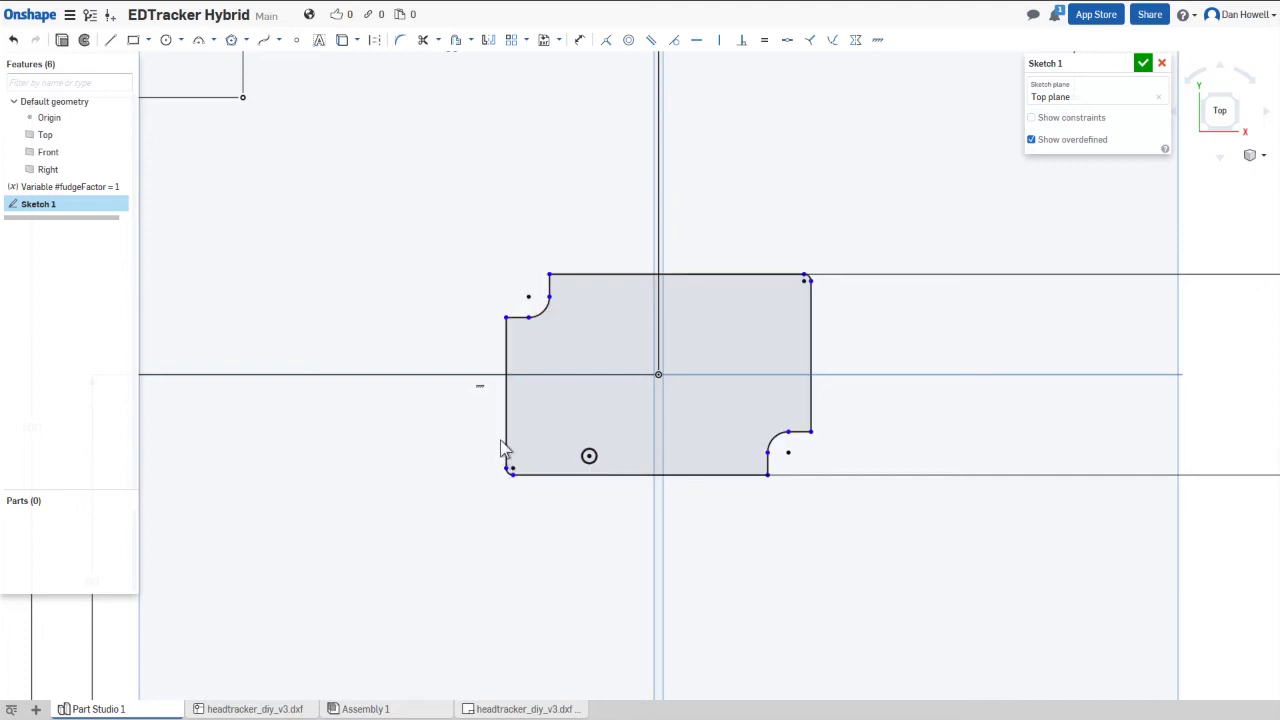
click(148, 40)
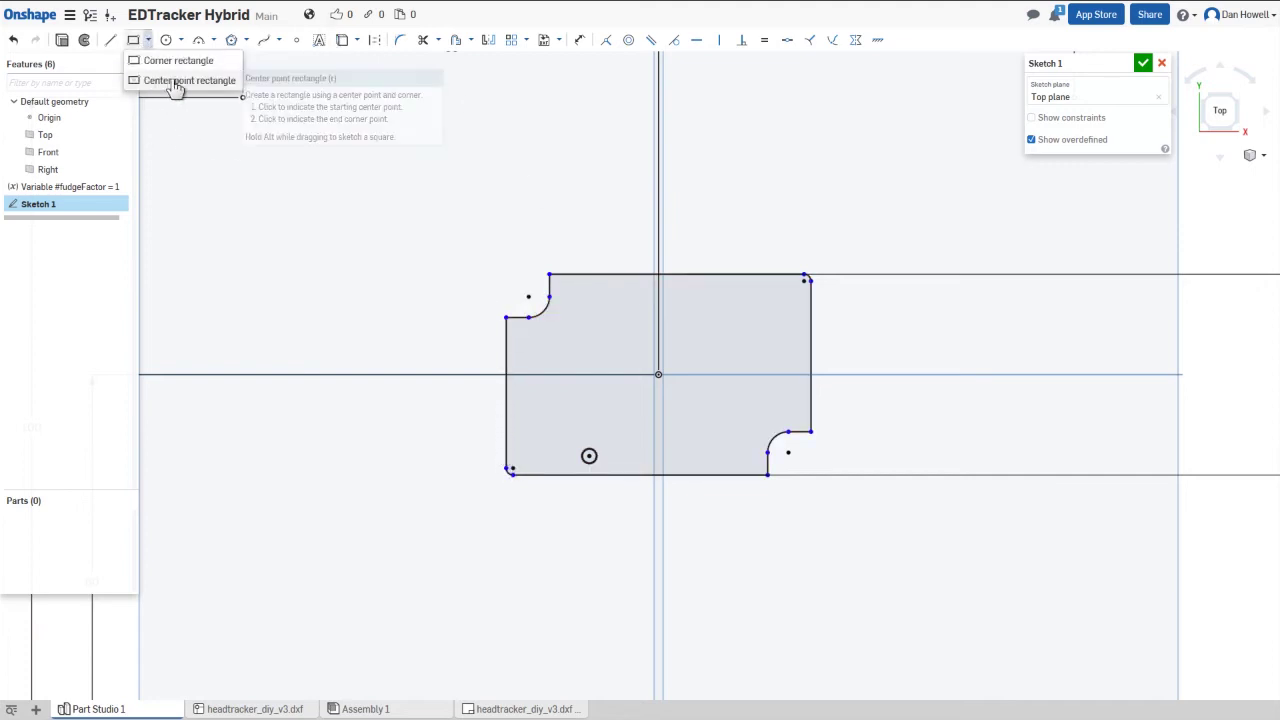
click(174, 82)
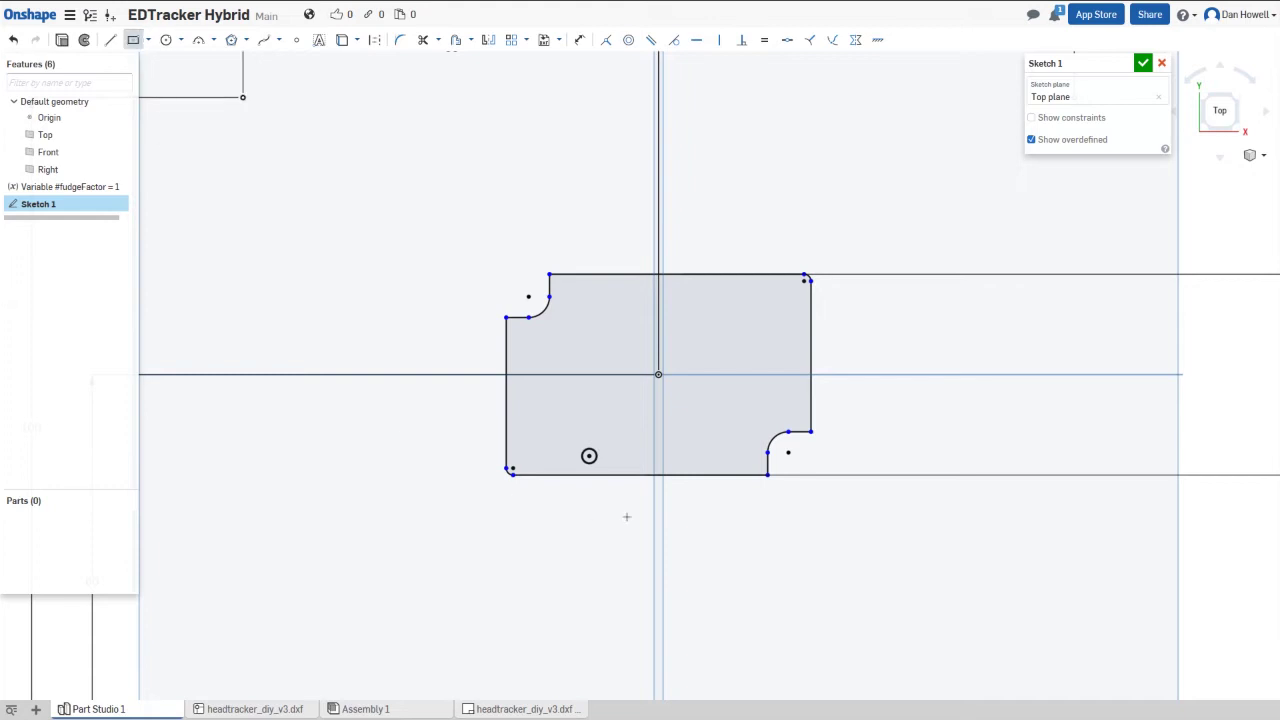
click(658, 375)
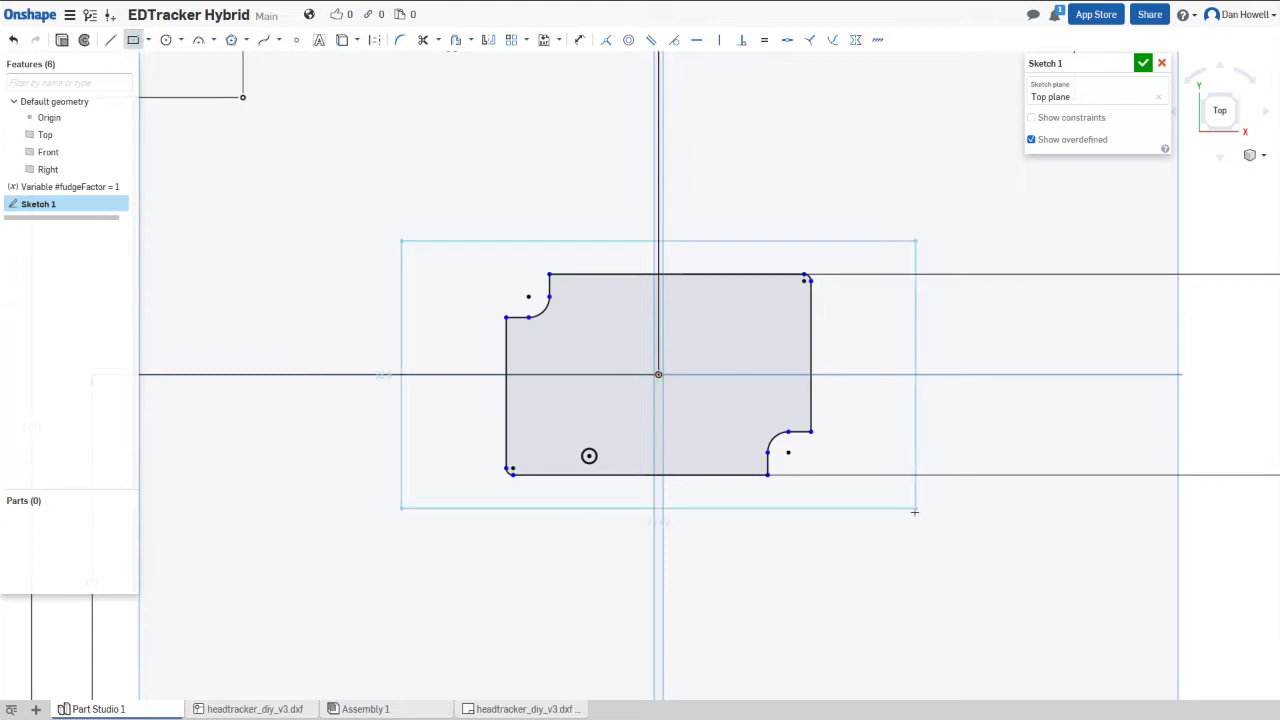
click(962, 590)
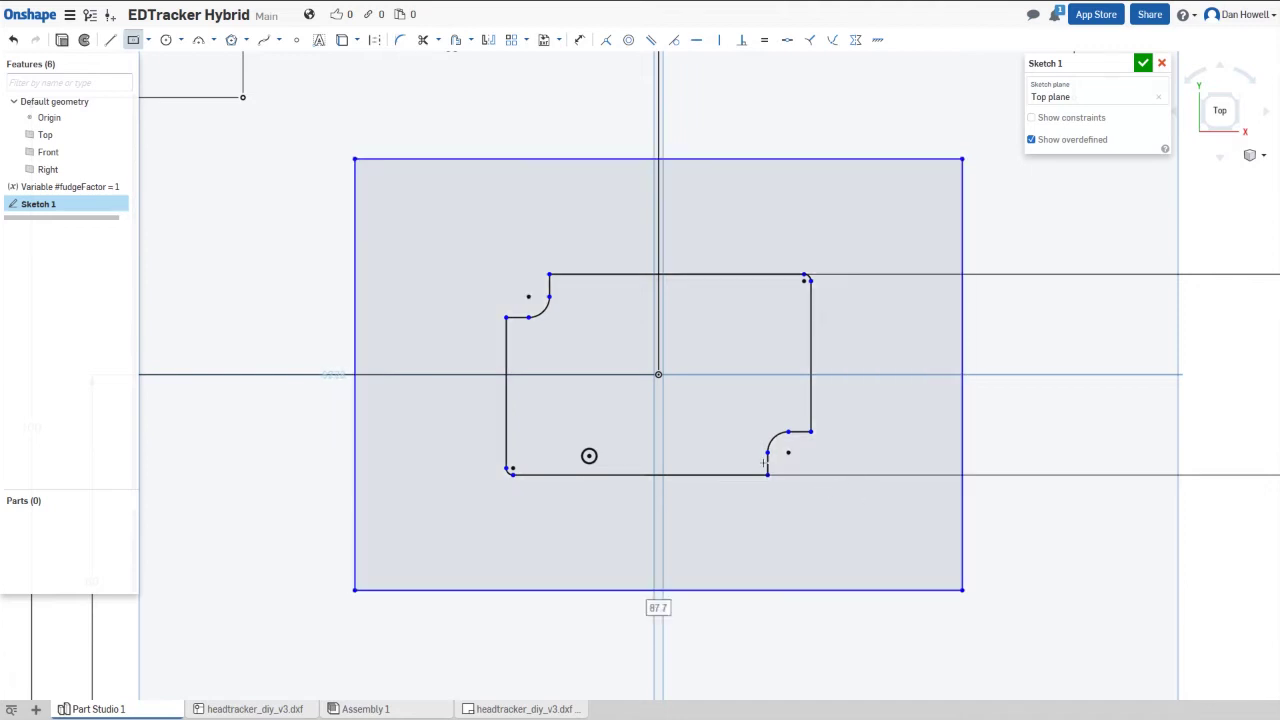
- Dimension the rectangle's top edge and set its width to 60 mm
click(580, 41)
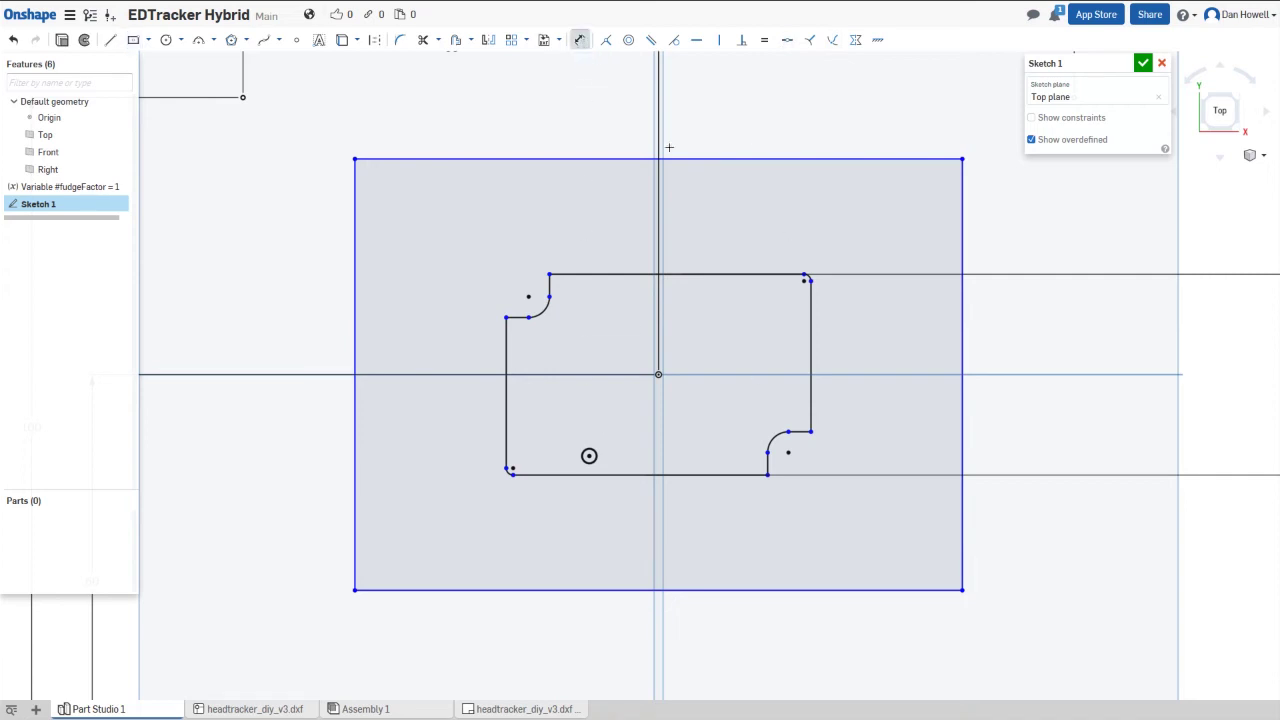
click(722, 157)
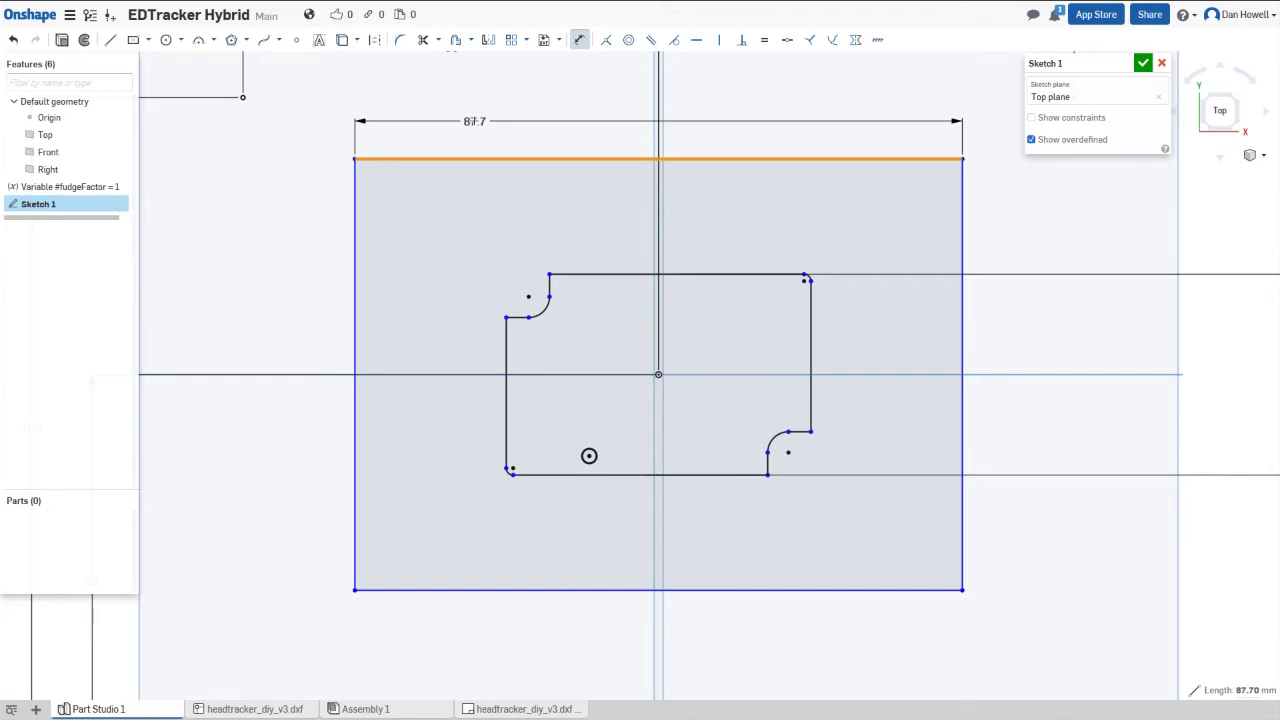
click(474, 121)
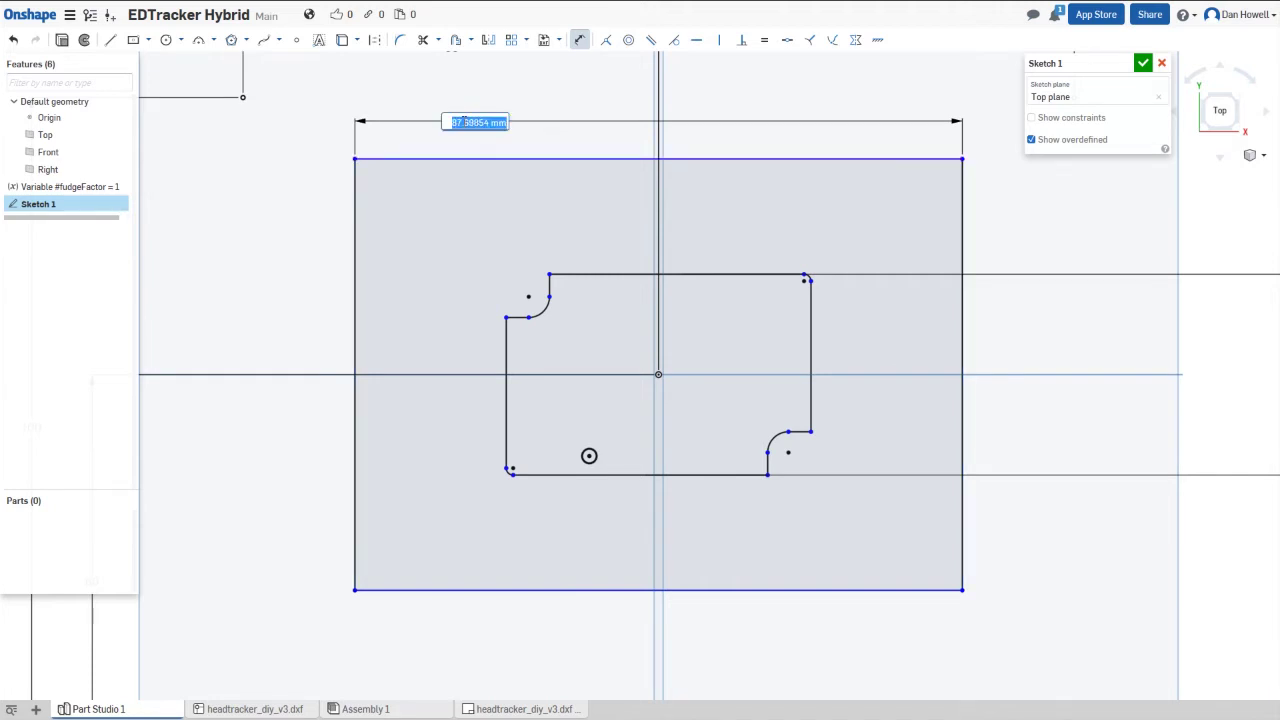
text(60)
key(Return)
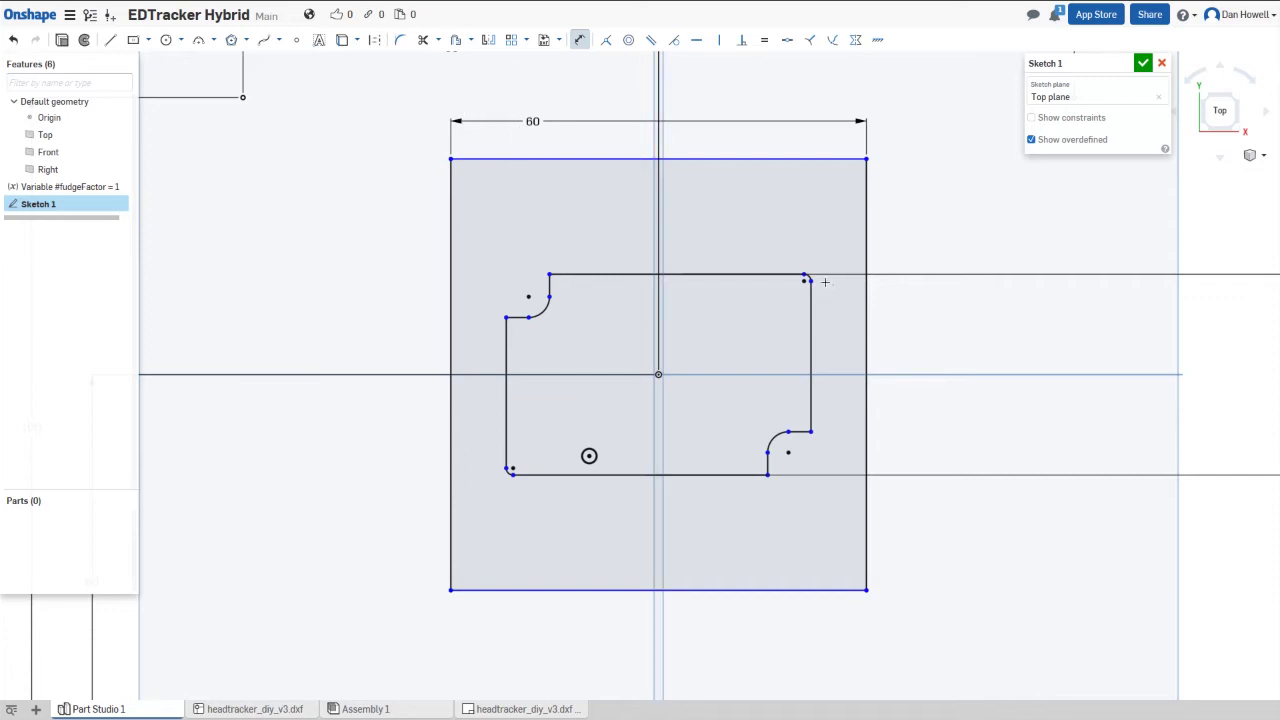
- Dimension the rectangle's left edge and set its height to 40 mm
click(450, 318)
click(293, 201)
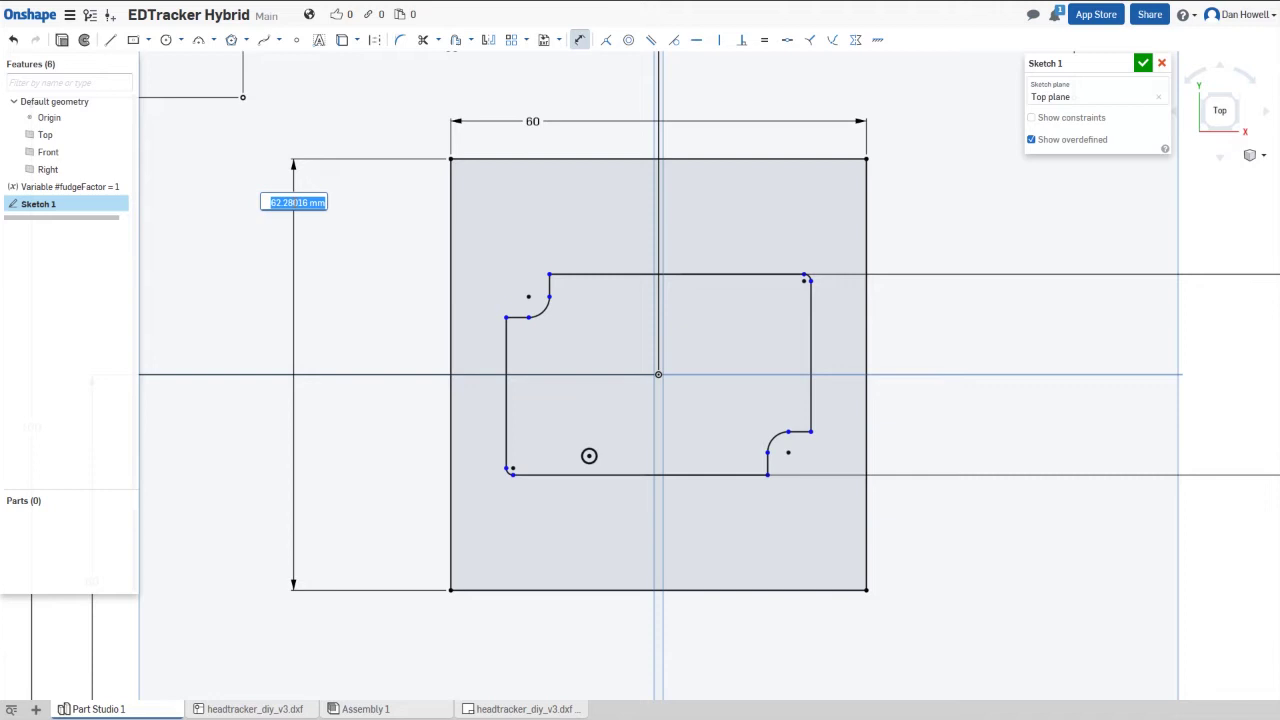
text(40)
key(Return)
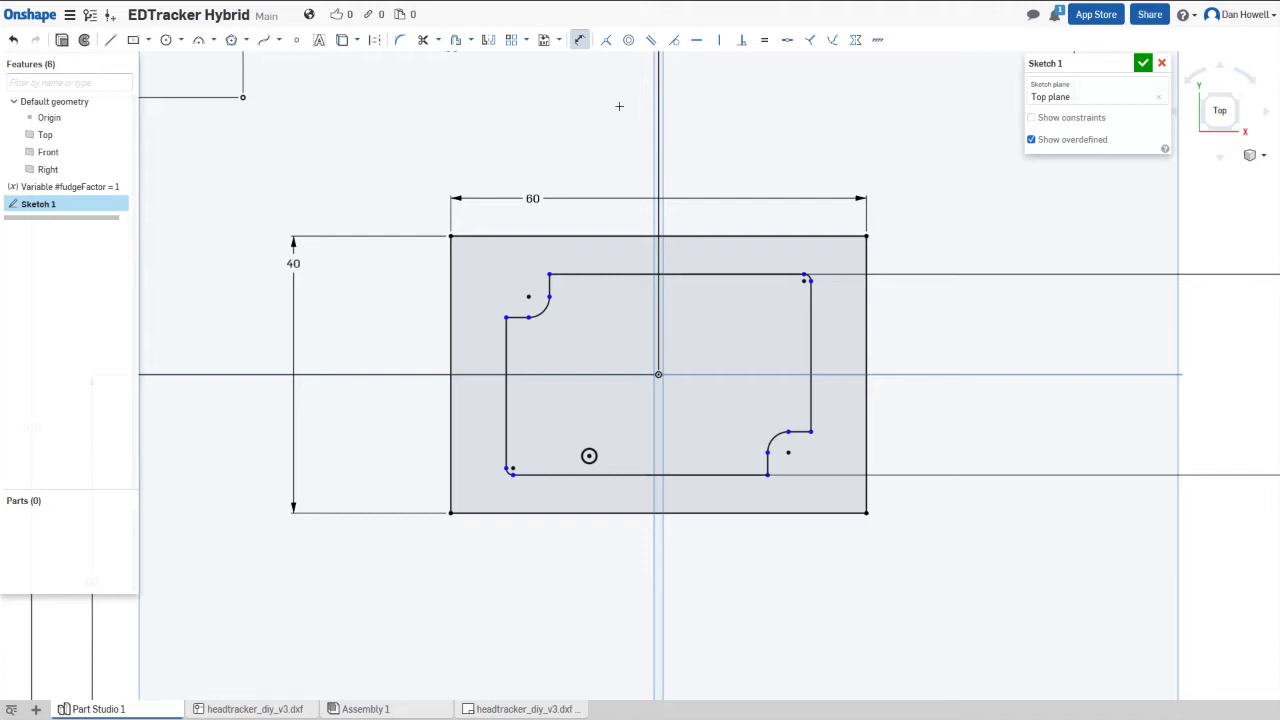
- Offset the entire board outline outward by 0.75 mm inside the 60 by 40 mm rectangle, including its arcs and rounded corners
click(580, 40)
right_drag(981, 346, 963, 266)
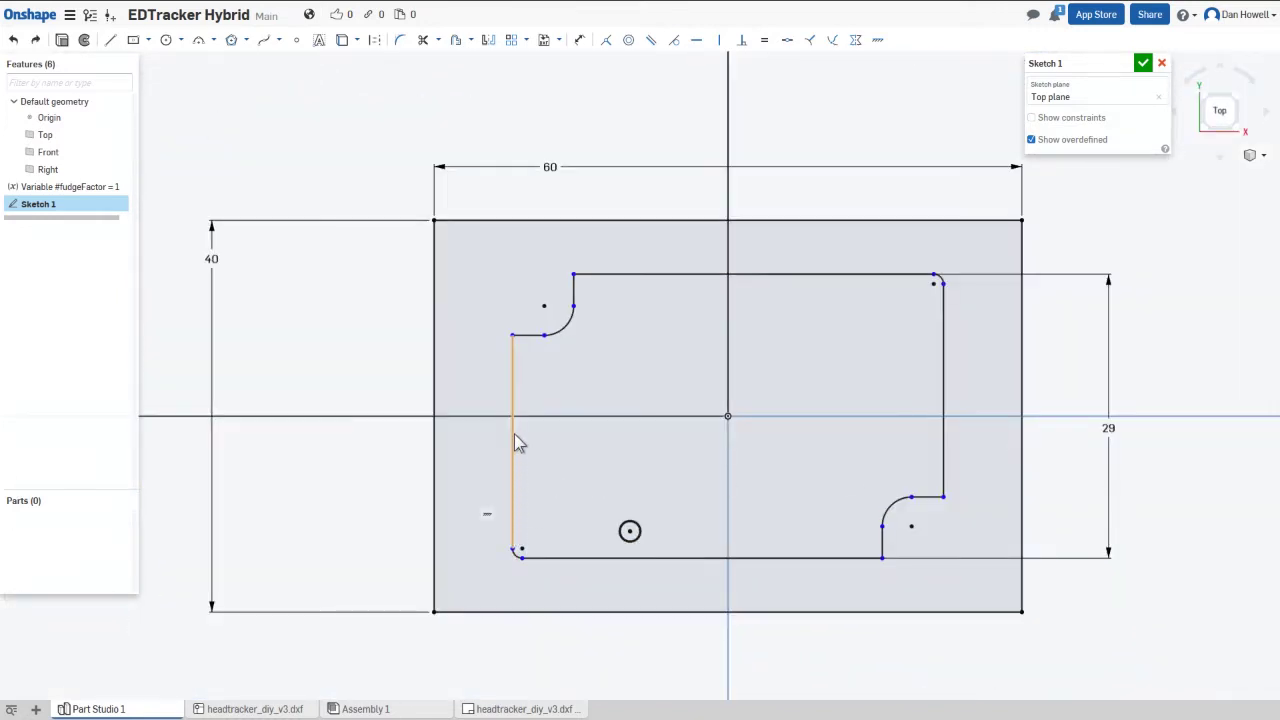
click(705, 272)
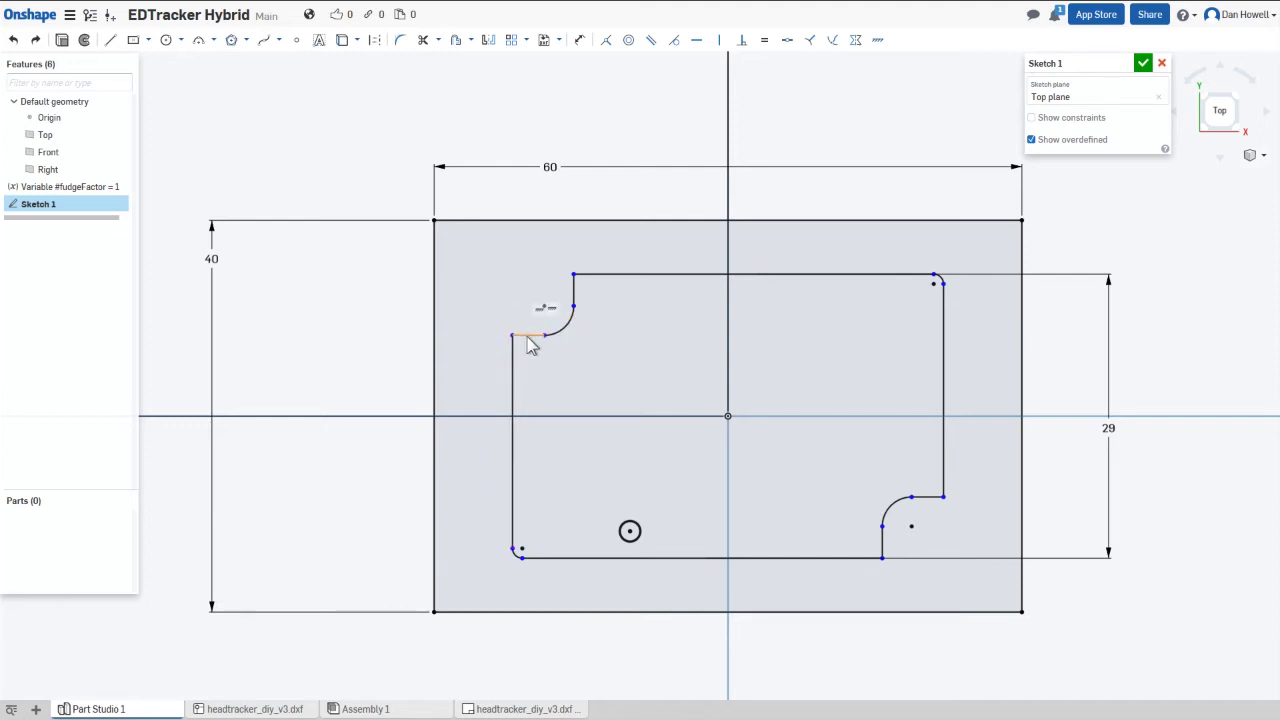
click(456, 40)
click(511, 383)
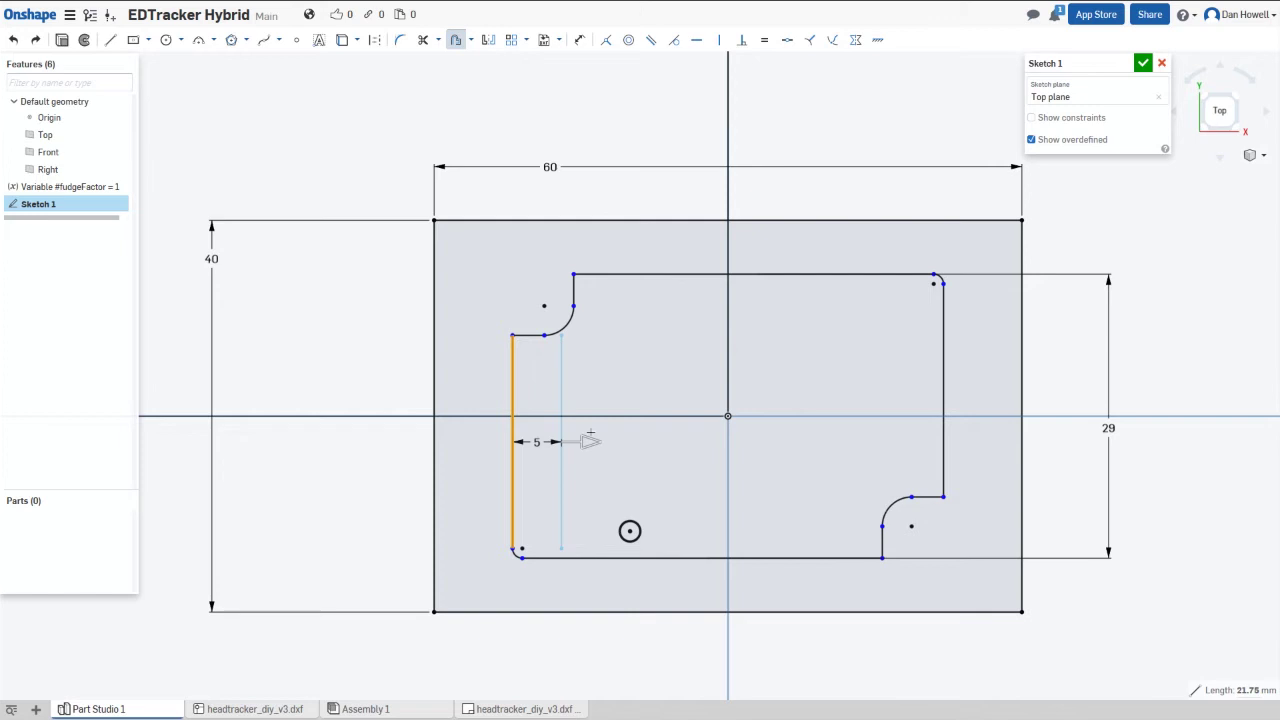
click(526, 335)
click(556, 331)
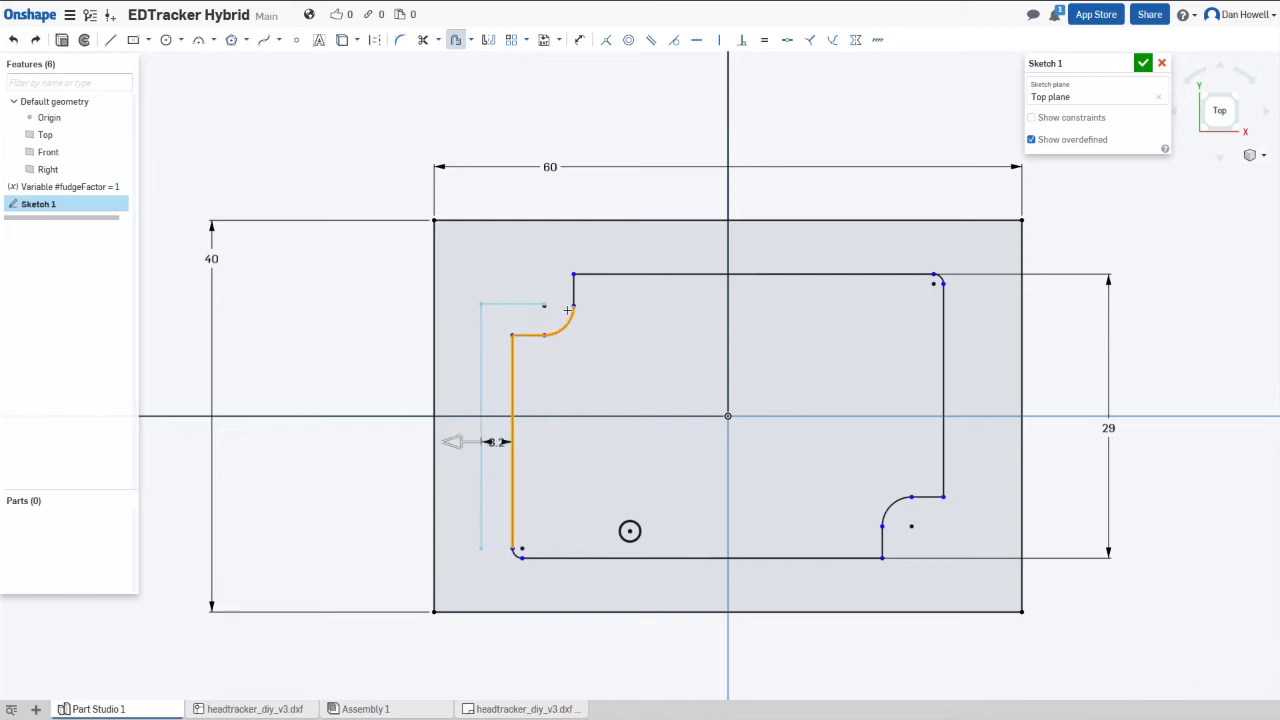
click(930, 274)
click(942, 295)
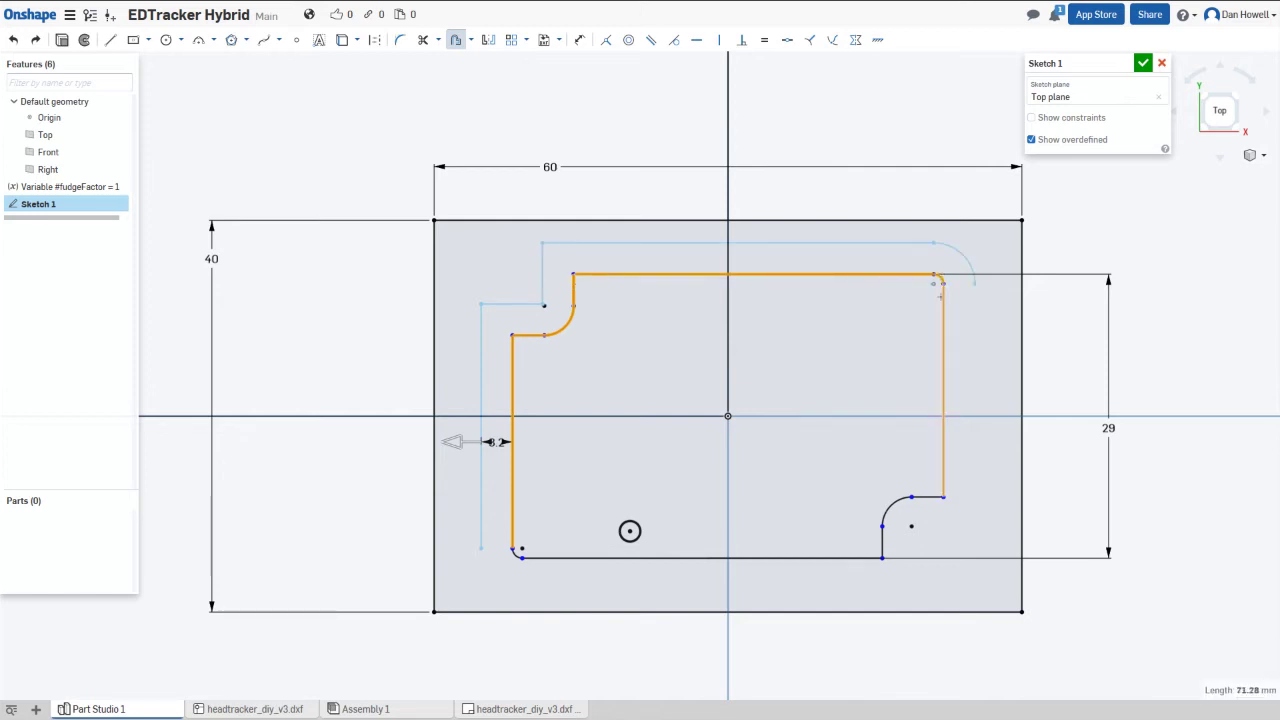
click(941, 486)
click(898, 503)
click(784, 558)
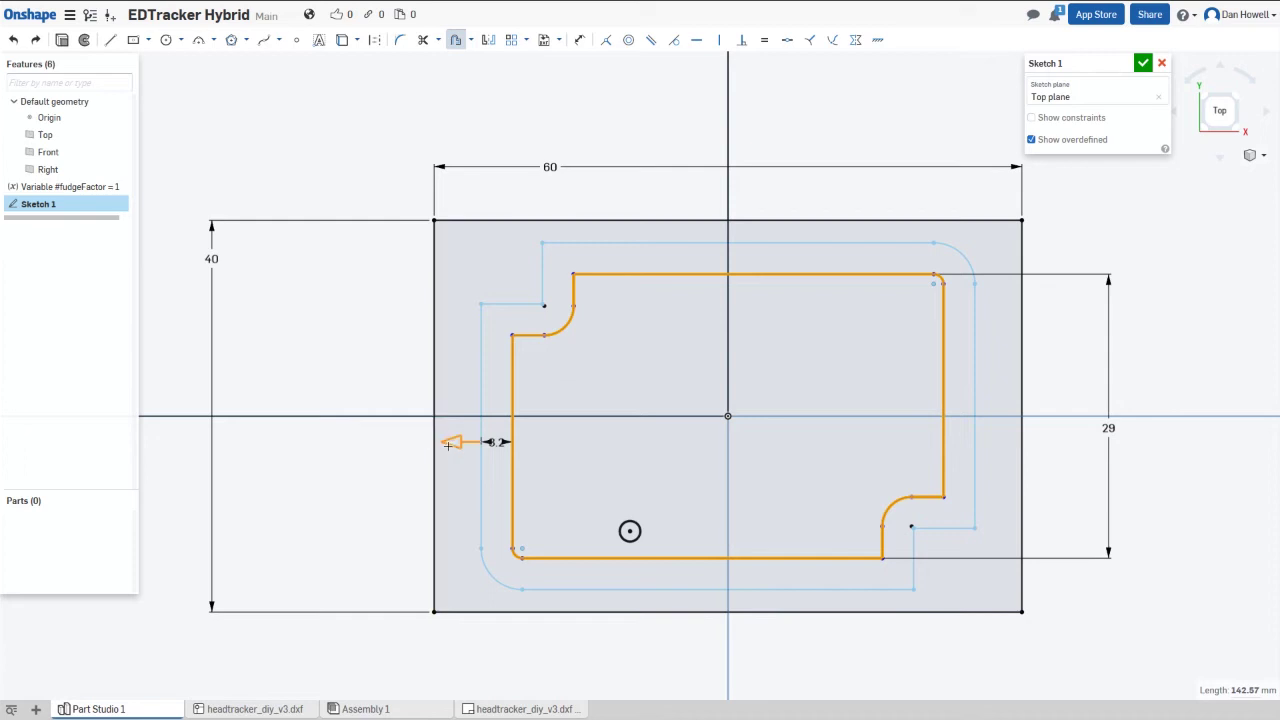
drag(455, 441, 452, 441)
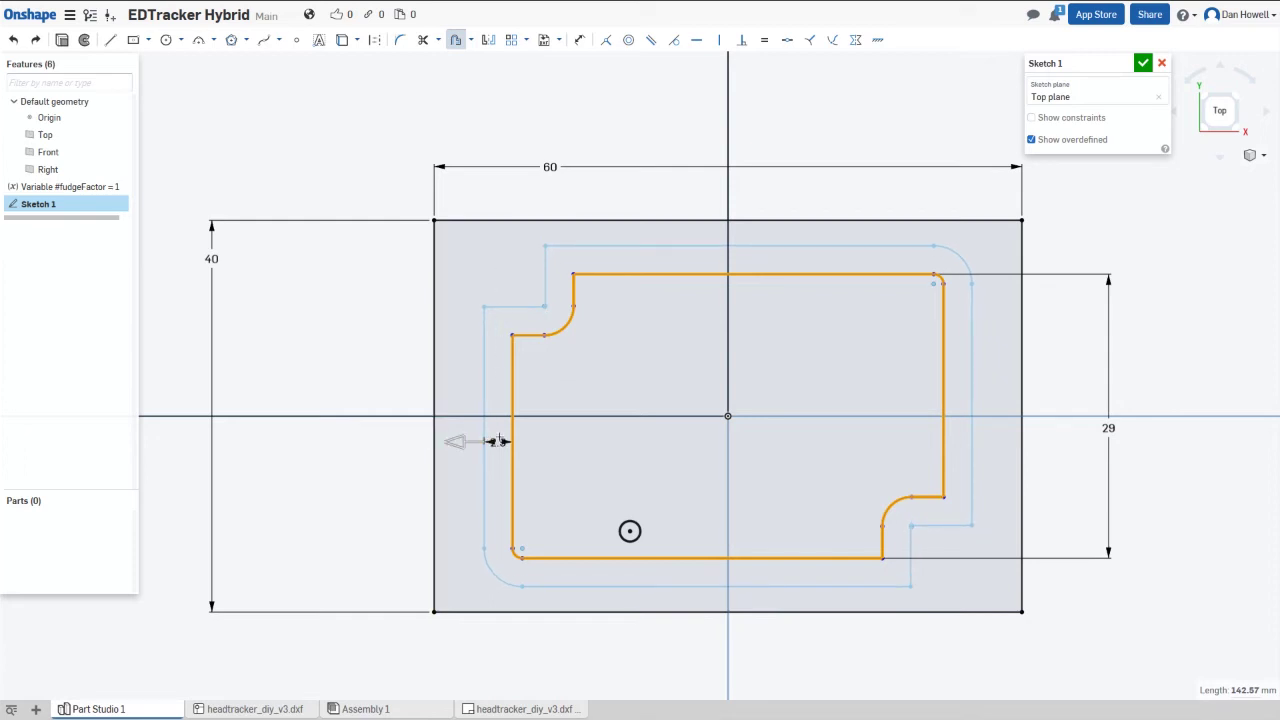
key(Return)
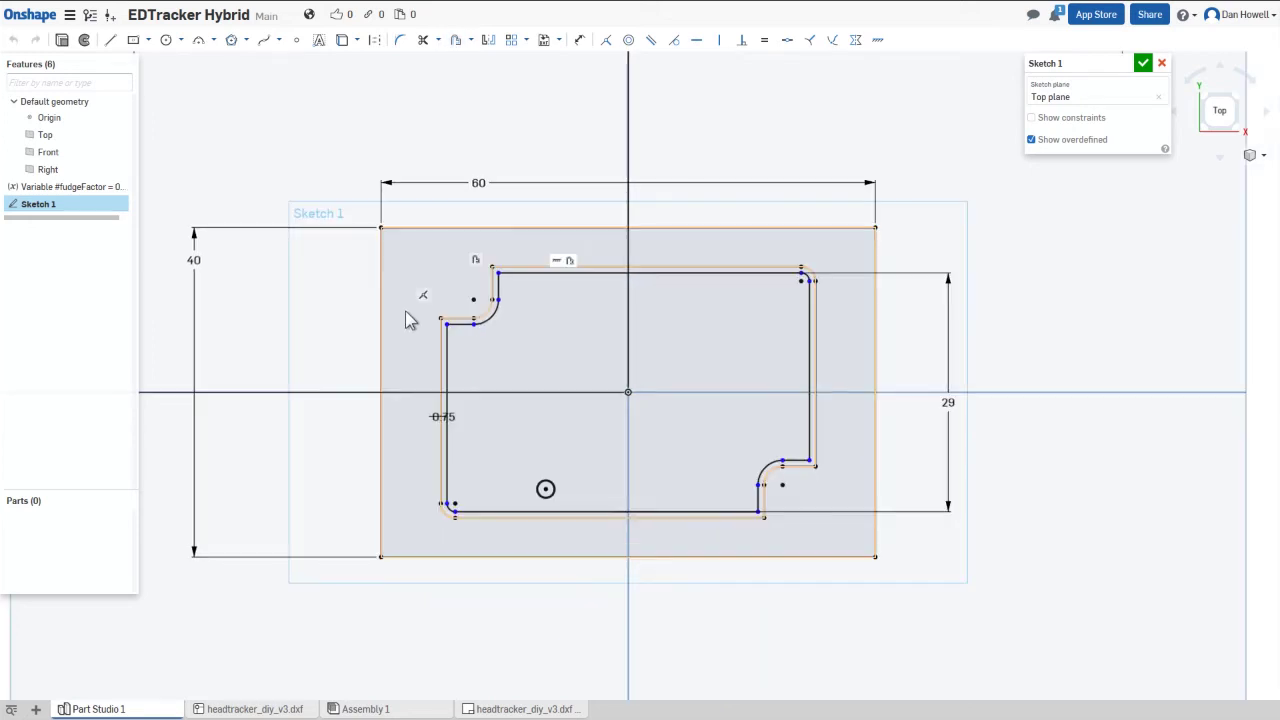
- Sketch a two-point spline from the upper-left reference point to the upper part of the rectangle's left edge
middle_drag(567, 124, 687, 217)
scroll(687, 217, down, 3)
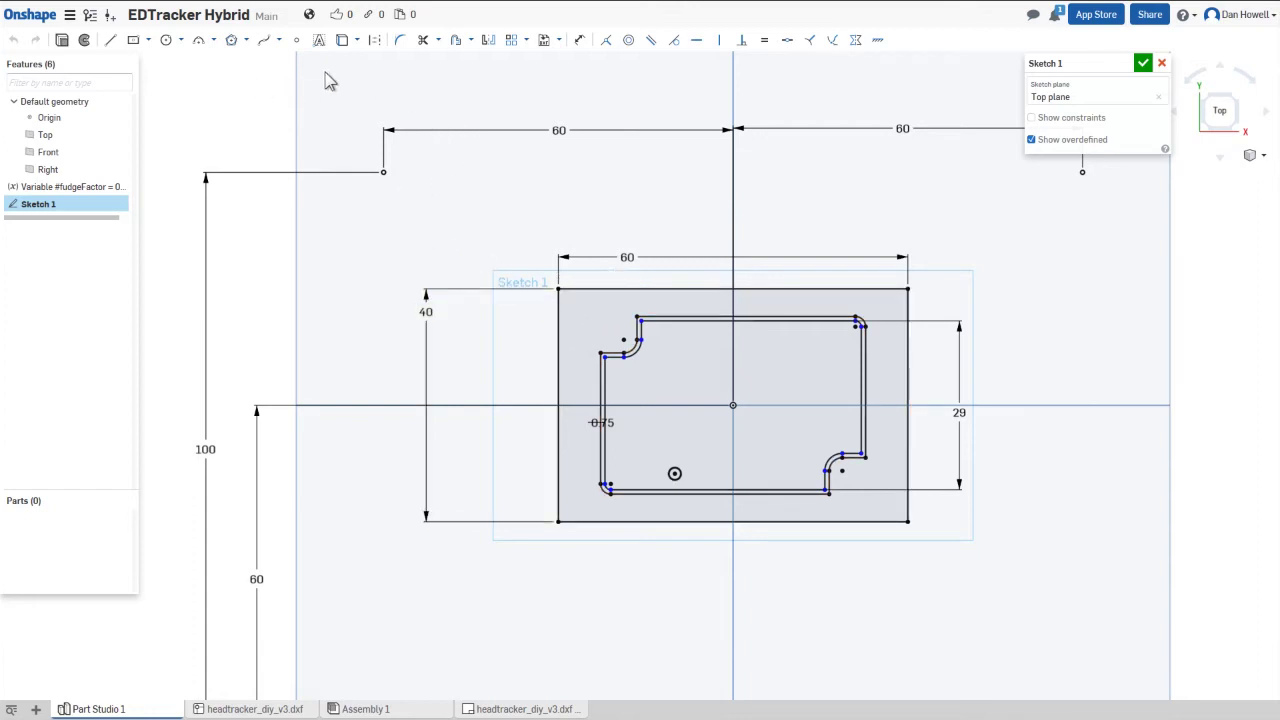
click(280, 40)
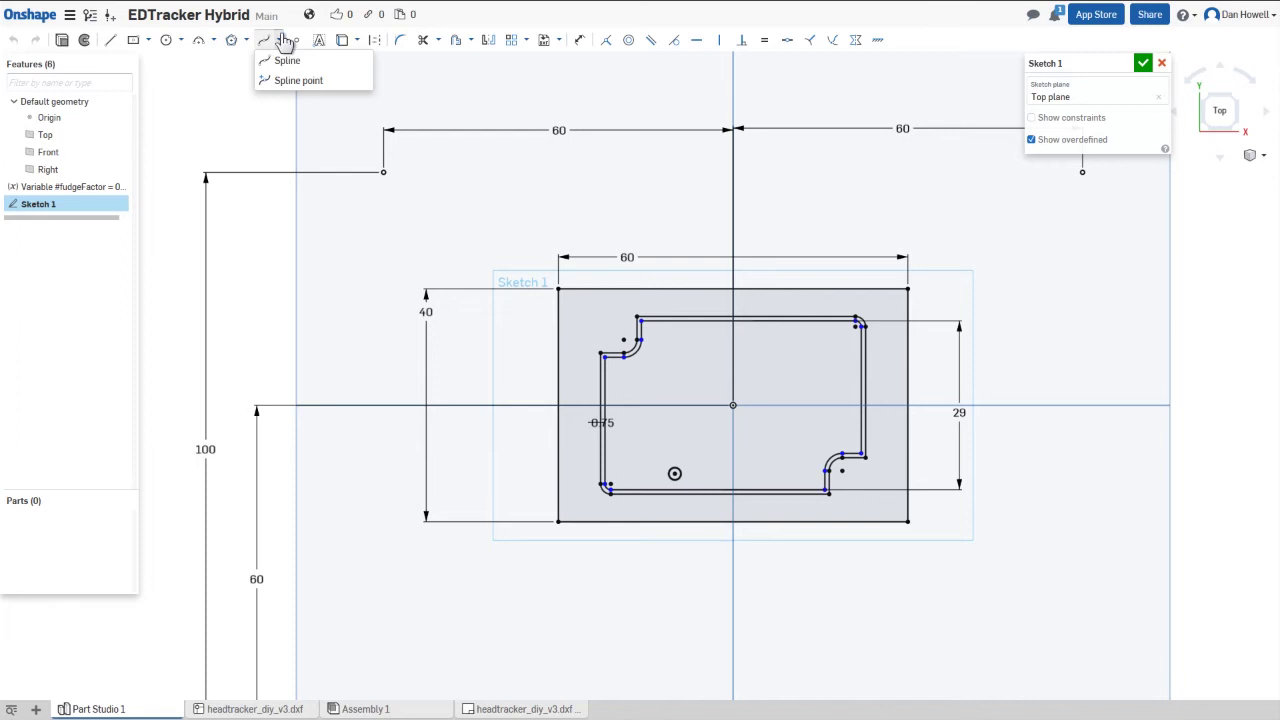
click(282, 60)
scroll(540, 275, up, 3)
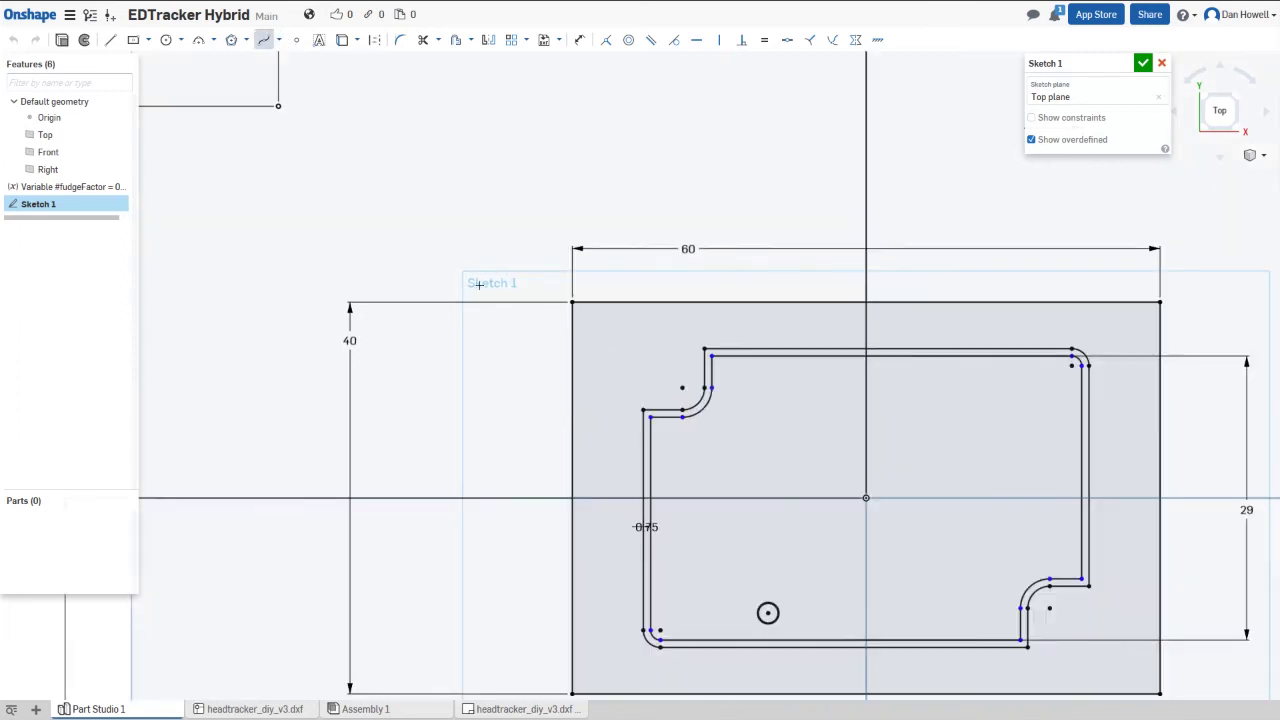
scroll(397, 234, down, 3)
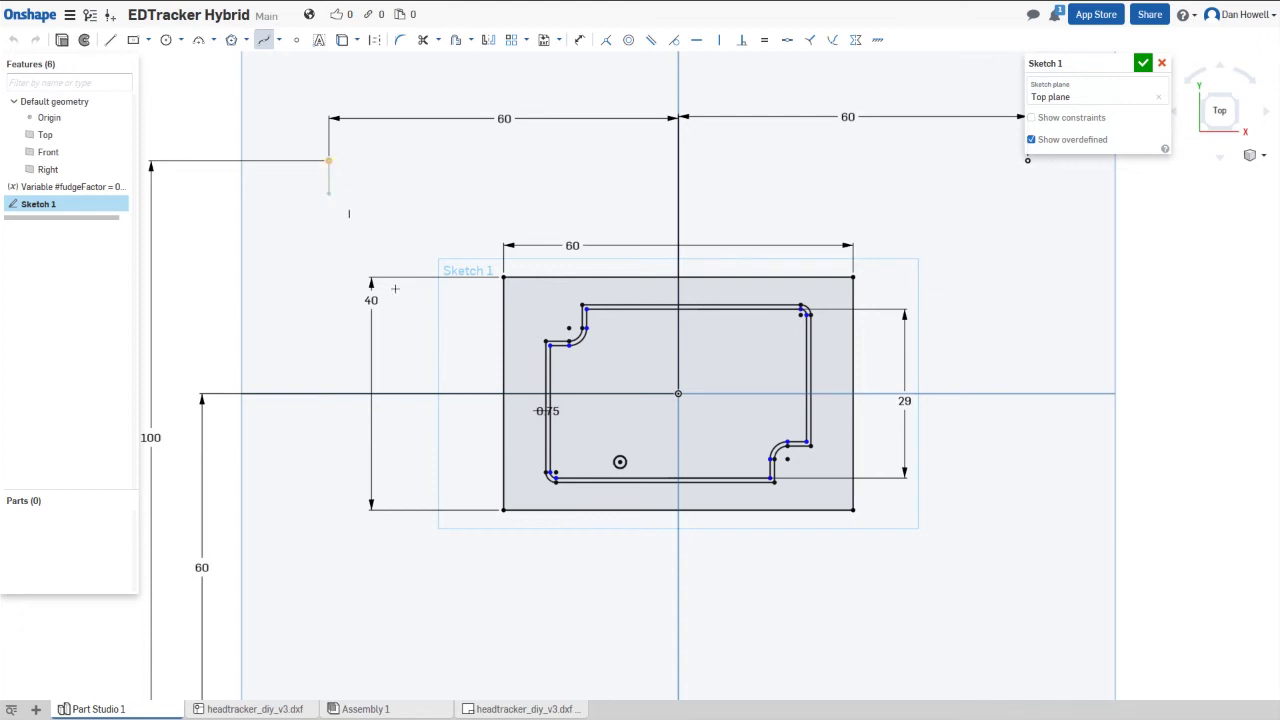
click(503, 315)
key(Escape)
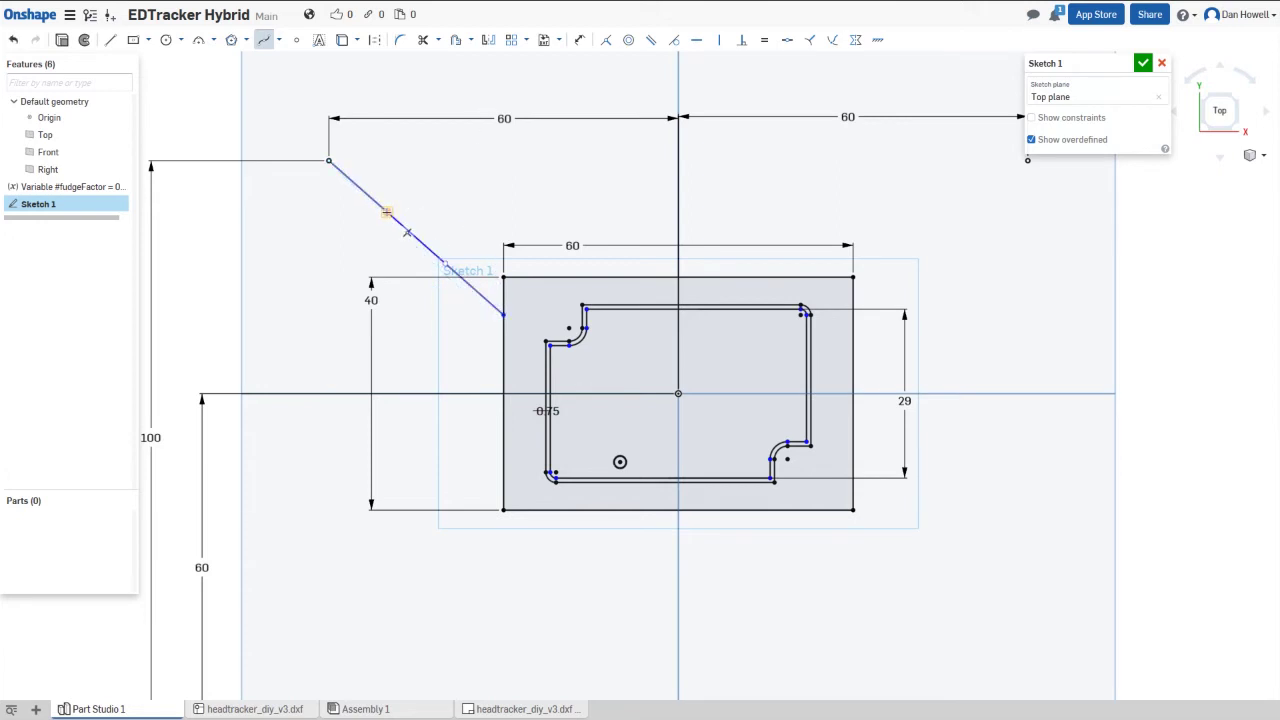
key(Escape)
- Bend the spline into a smooth downward curve, with a vertical tangent handle at its start and a horizontal one at the rectangle
drag(373, 222, 332, 284)
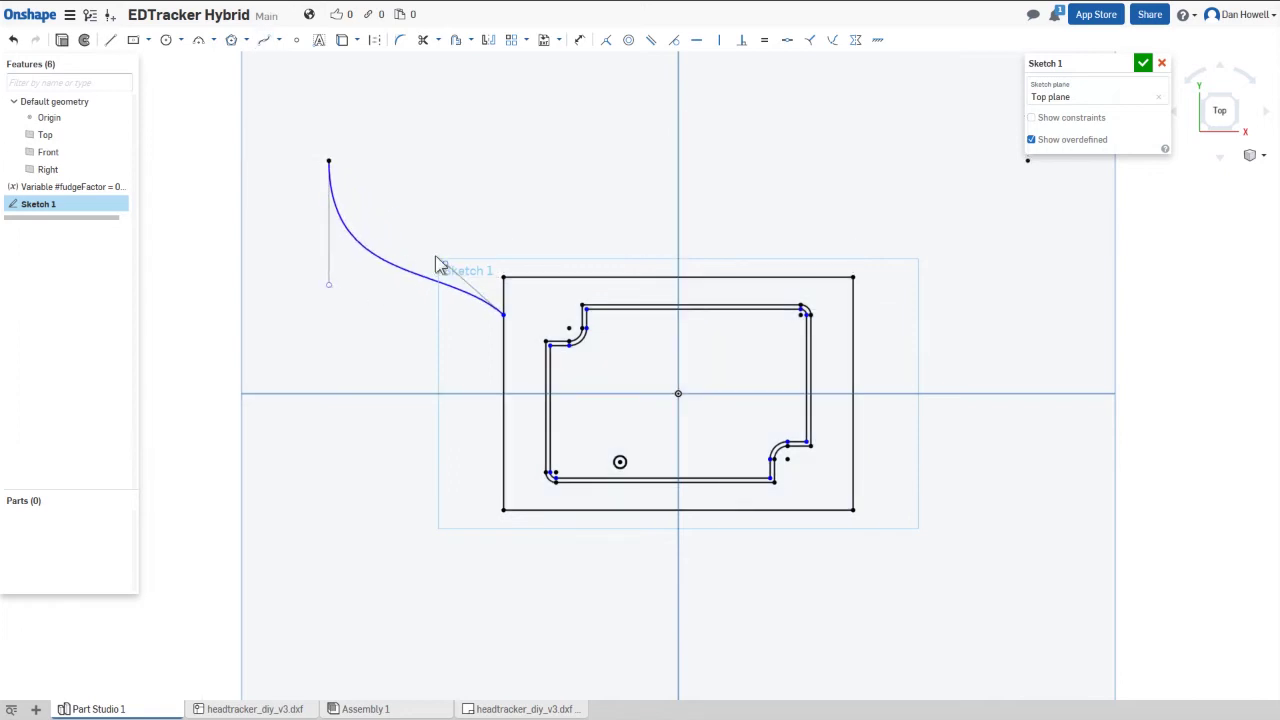
mouse_move(444, 267)
mouse_down()
mouse_move(414, 314)
mouse_move(396, 316)
mouse_up()
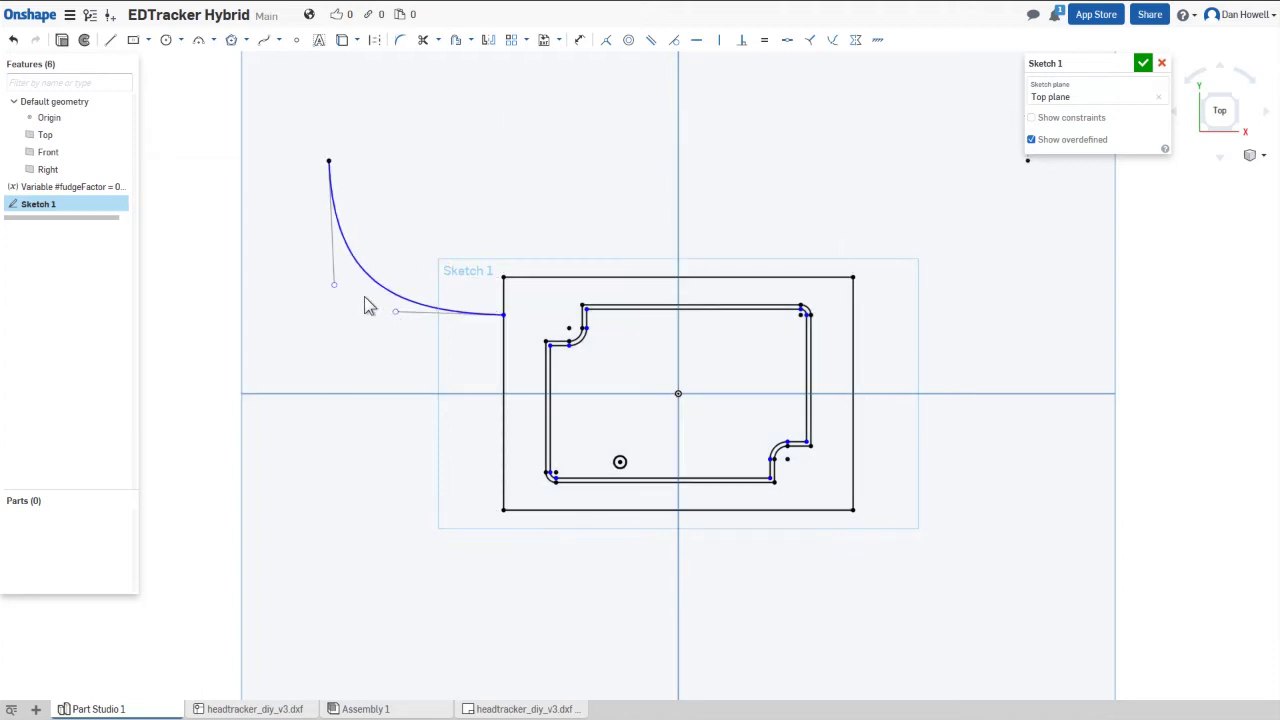
drag(336, 288, 328, 251)
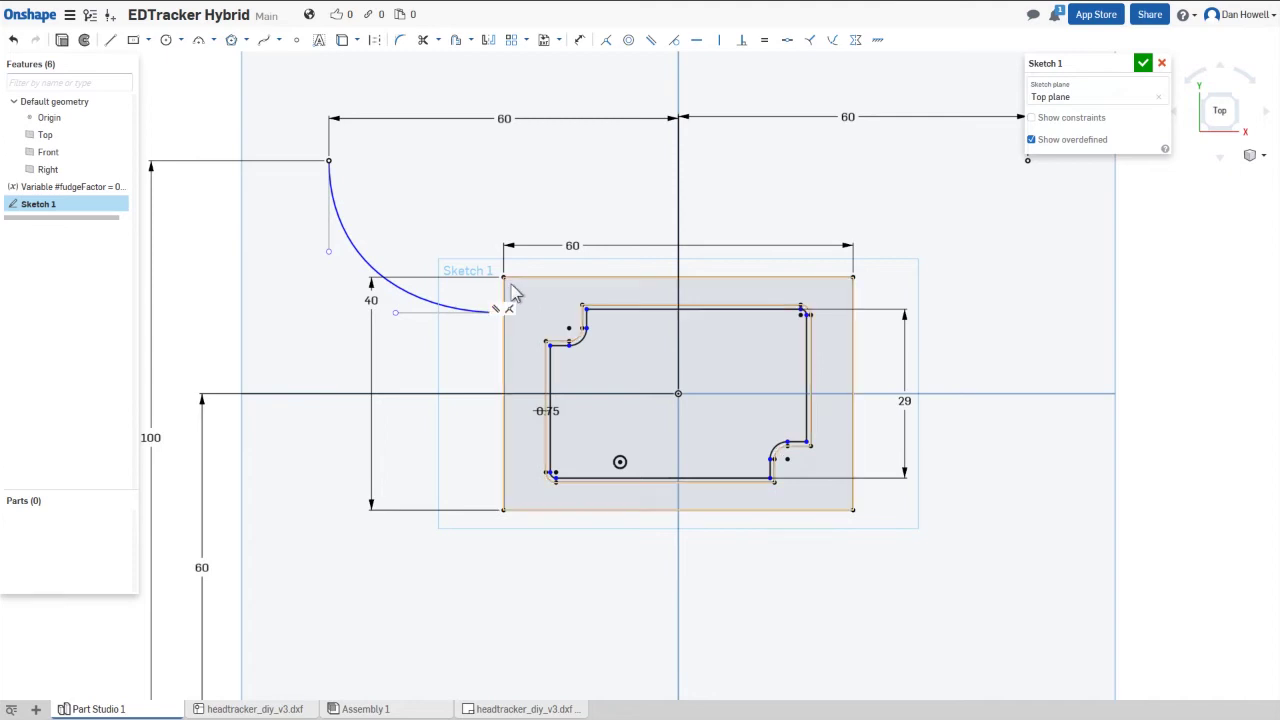
click(516, 322)
click(490, 220)
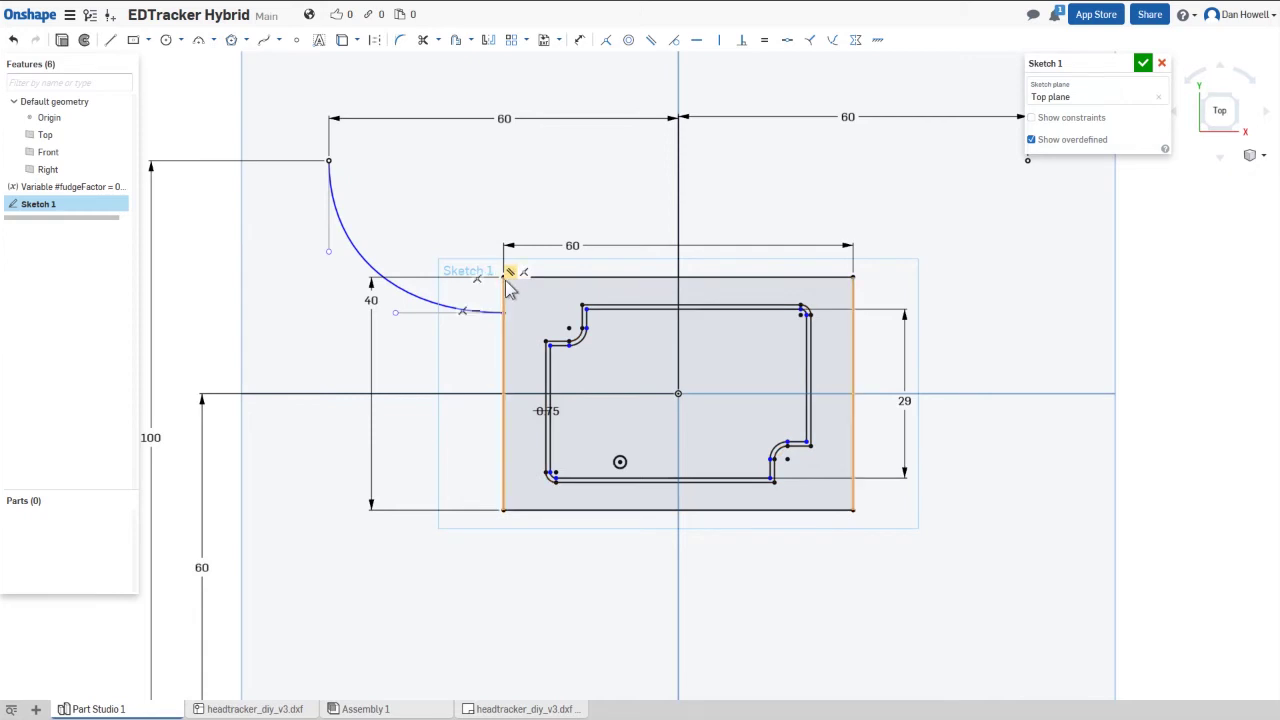
- Dimension the spline's endpoint from the rectangle's top edge and set the distance to 3 mm
scroll(508, 283, up, 5)
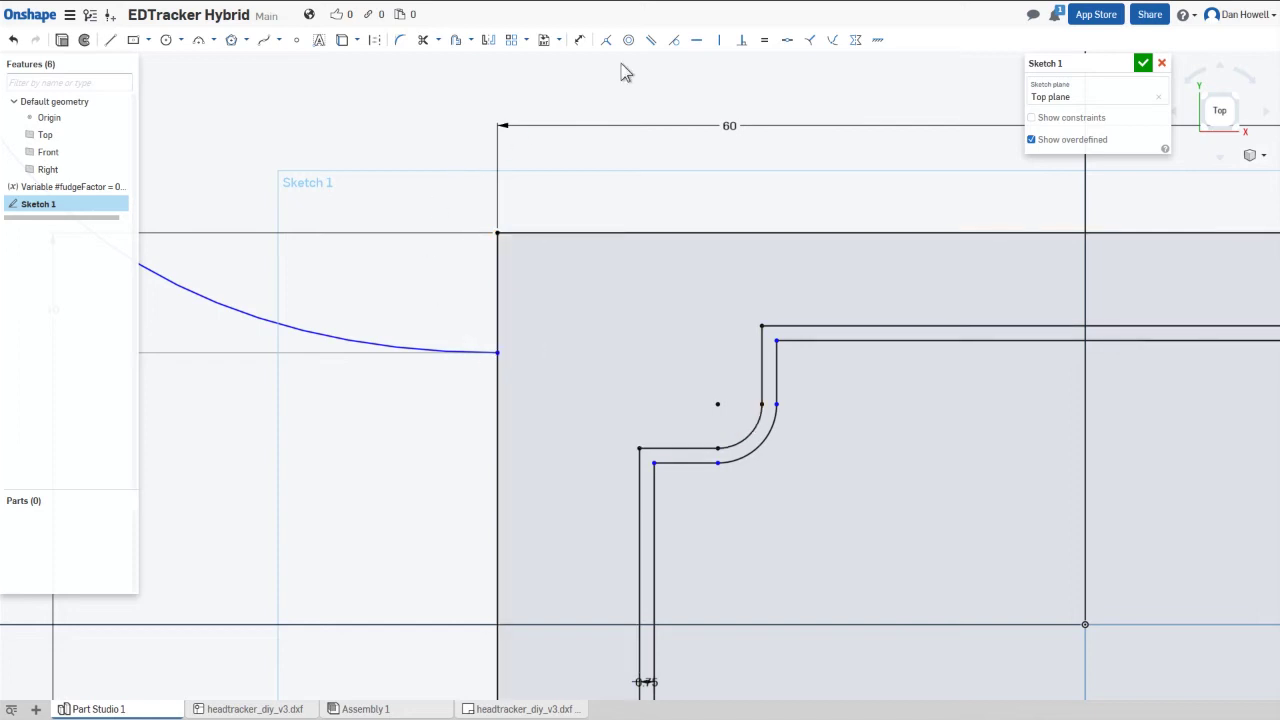
click(580, 40)
click(519, 231)
click(497, 352)
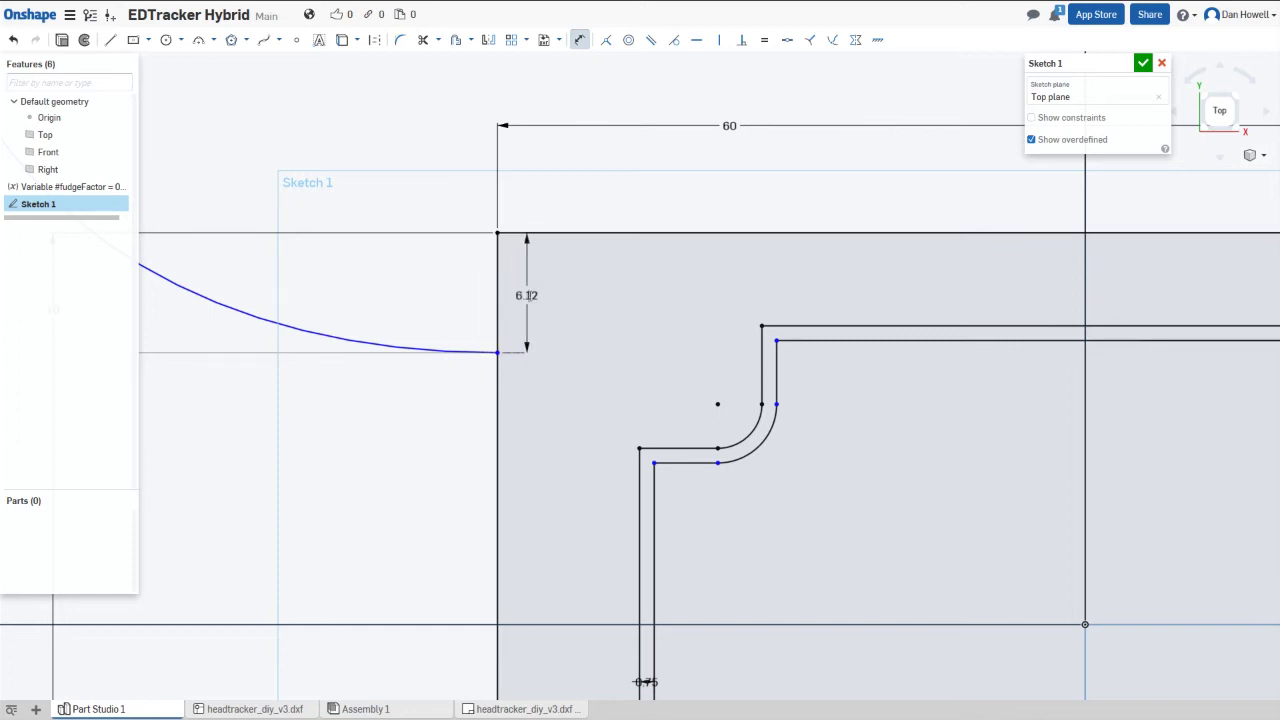
click(526, 295)
text(3)
key(Return)
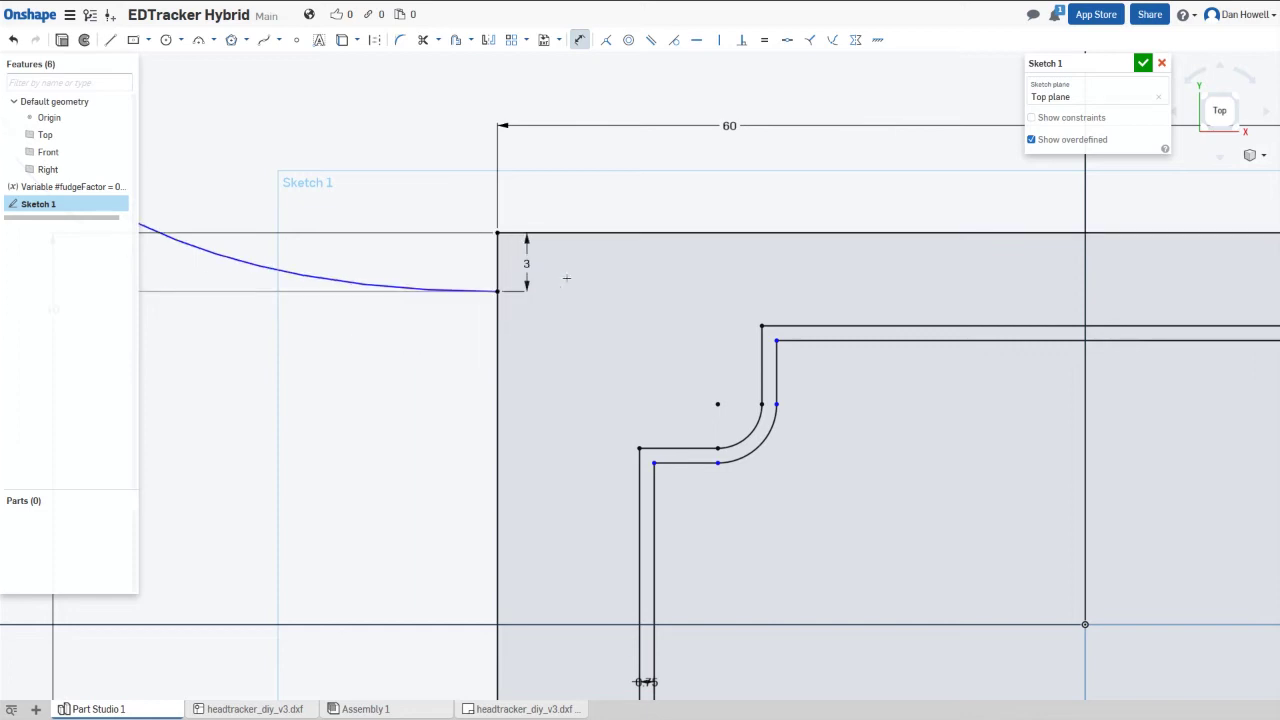
- Offset the spline 3 mm to its outer, lower-left side
scroll(355, 108, down, 4)
middle_drag(355, 108, 493, 378)
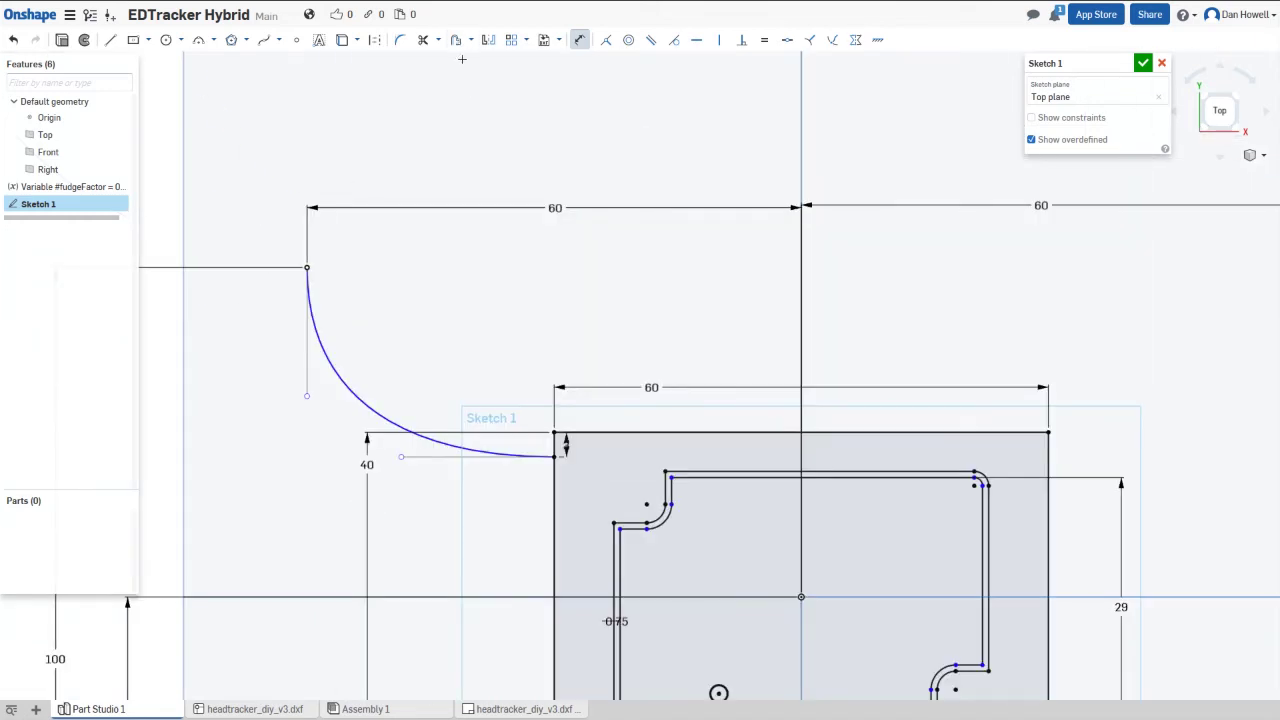
click(456, 42)
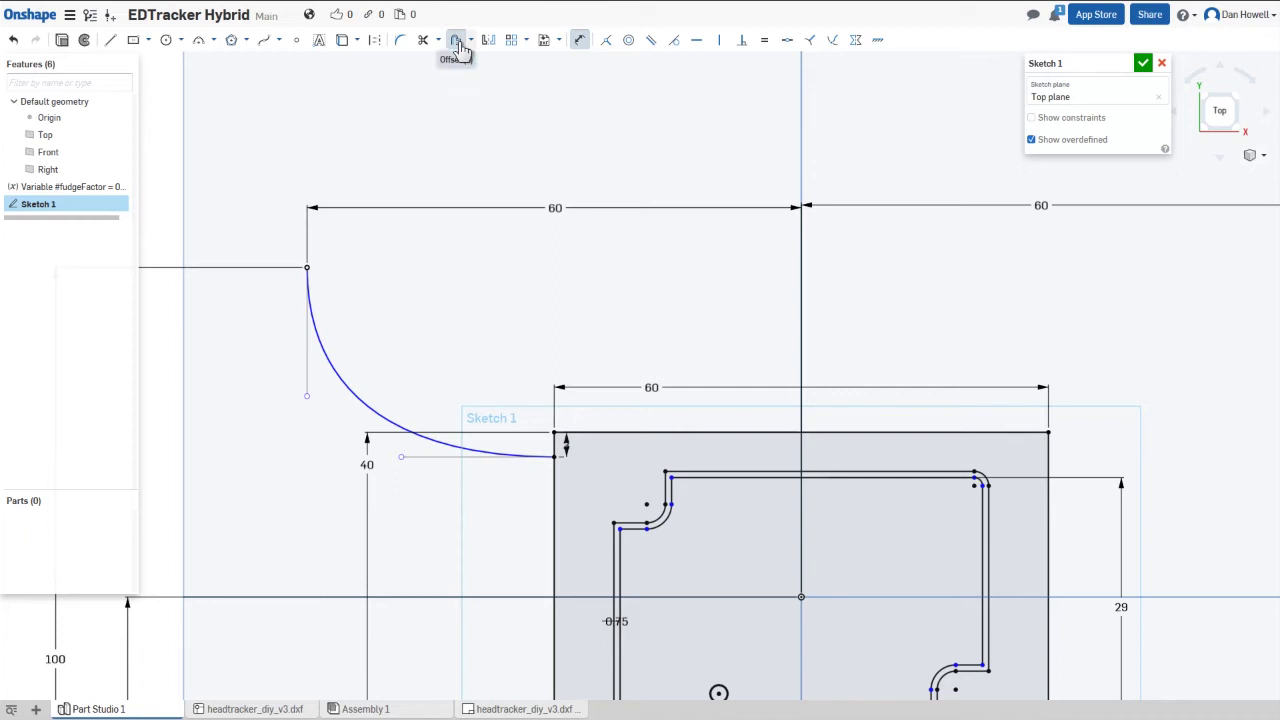
click(355, 399)
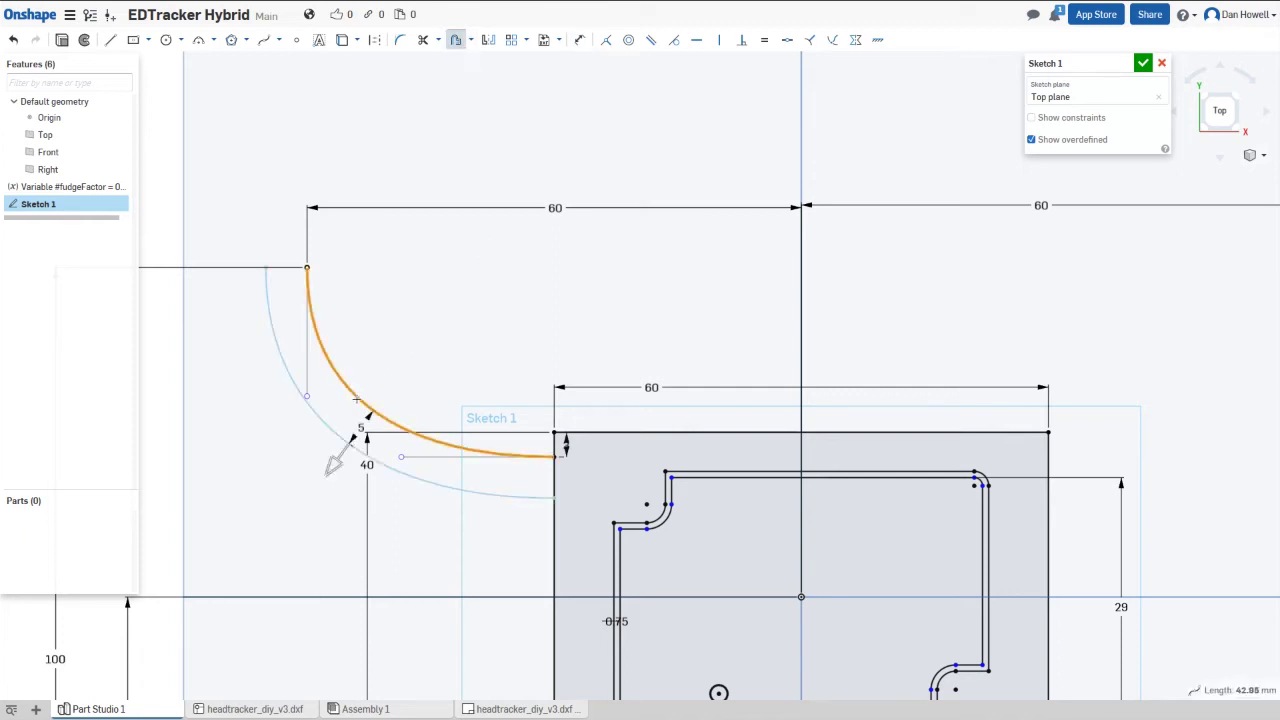
click(340, 458)
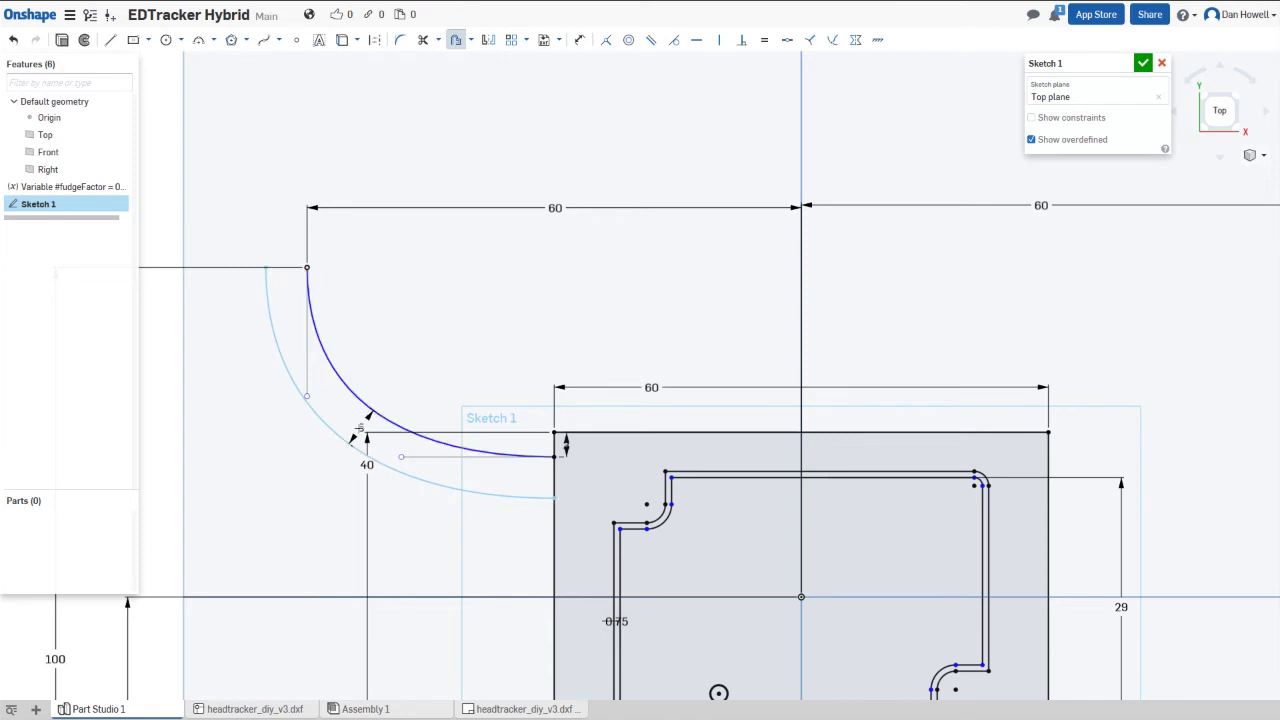
key(Return)
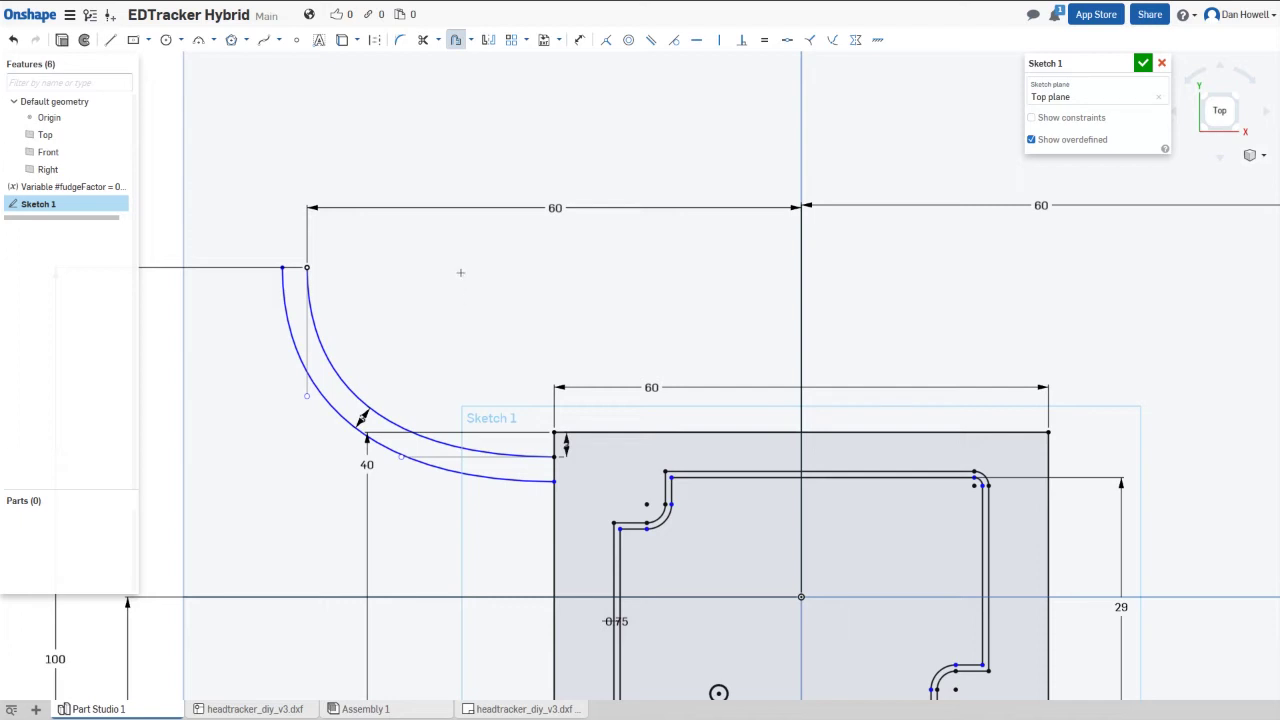
- Offset the original spline 3 mm to its inner, upper-right side and leave the Offset tool
click(456, 40)
click(344, 388)
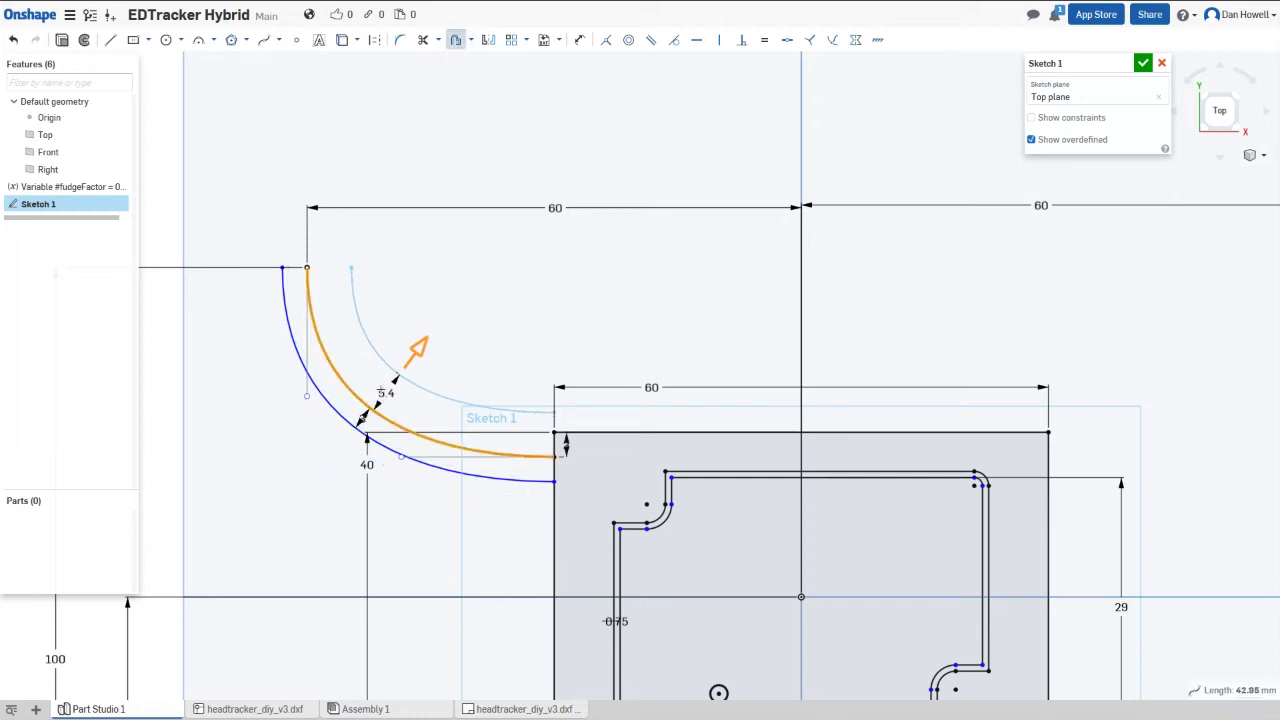
click(418, 346)
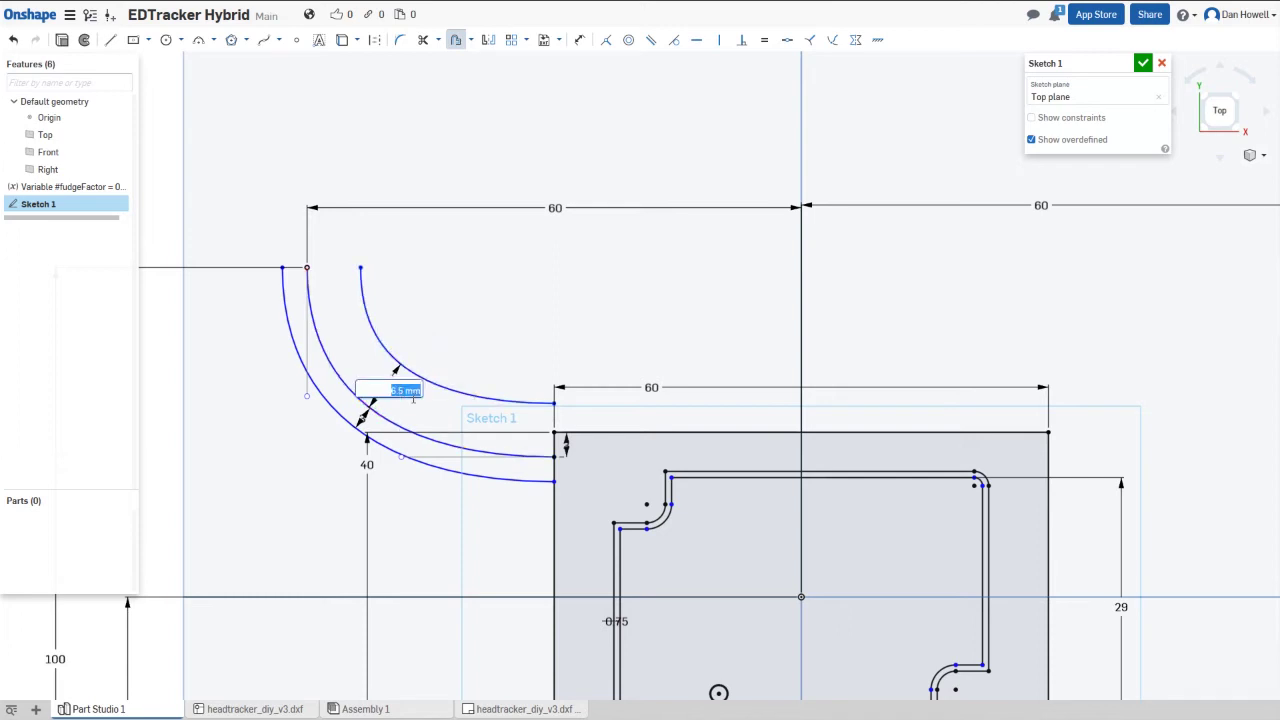
text(3)
key(Return)
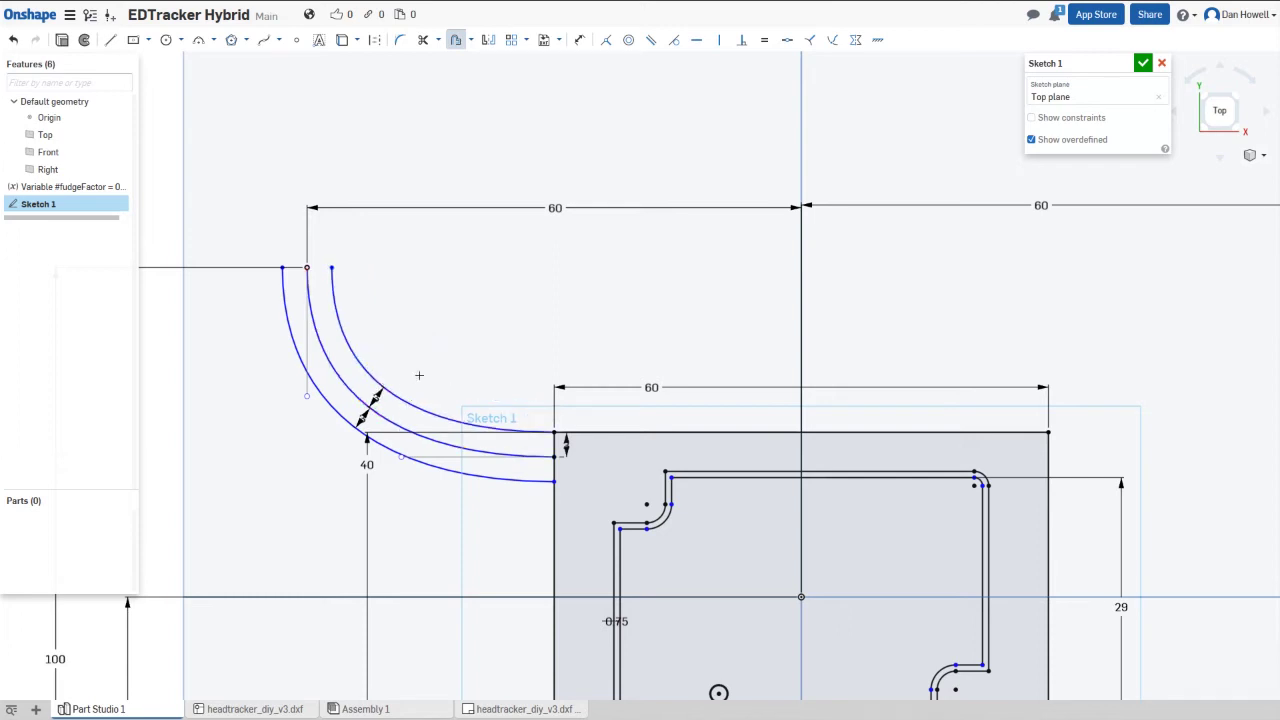
click(458, 43)
- Close the arm's free end with a straight line joining the upper endpoints of the two offset curves
click(110, 40)
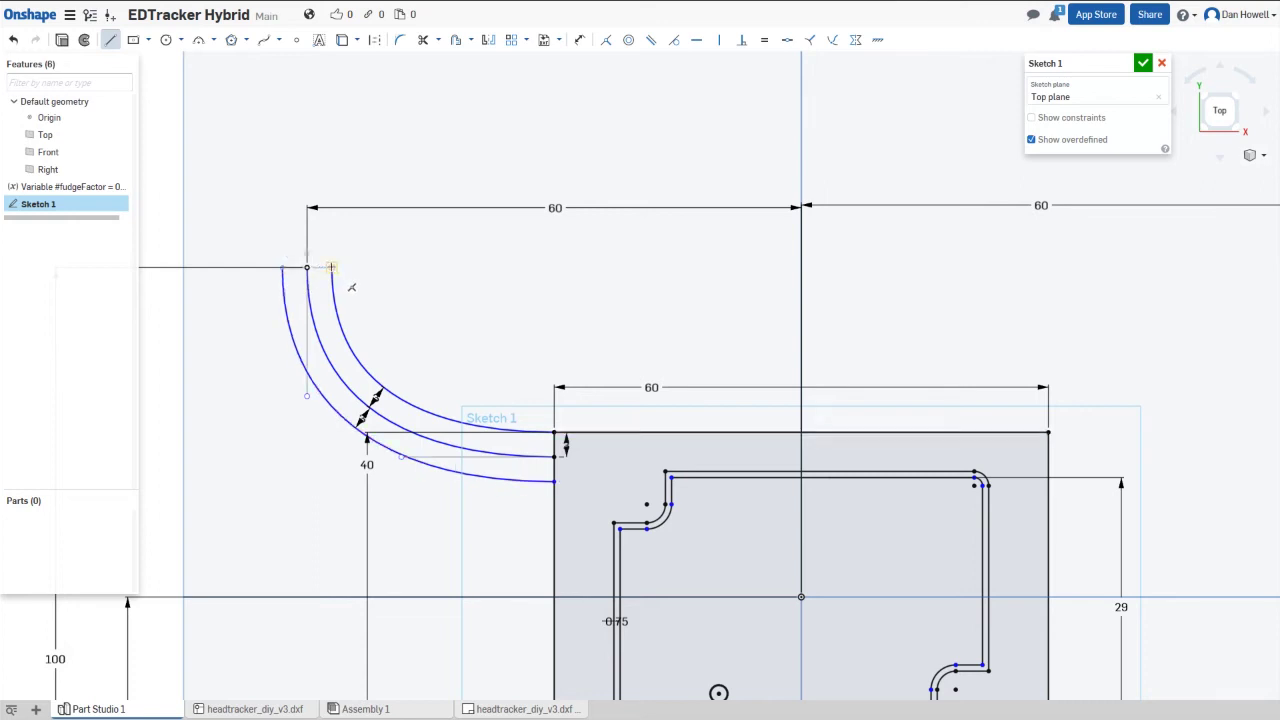
click(331, 267)
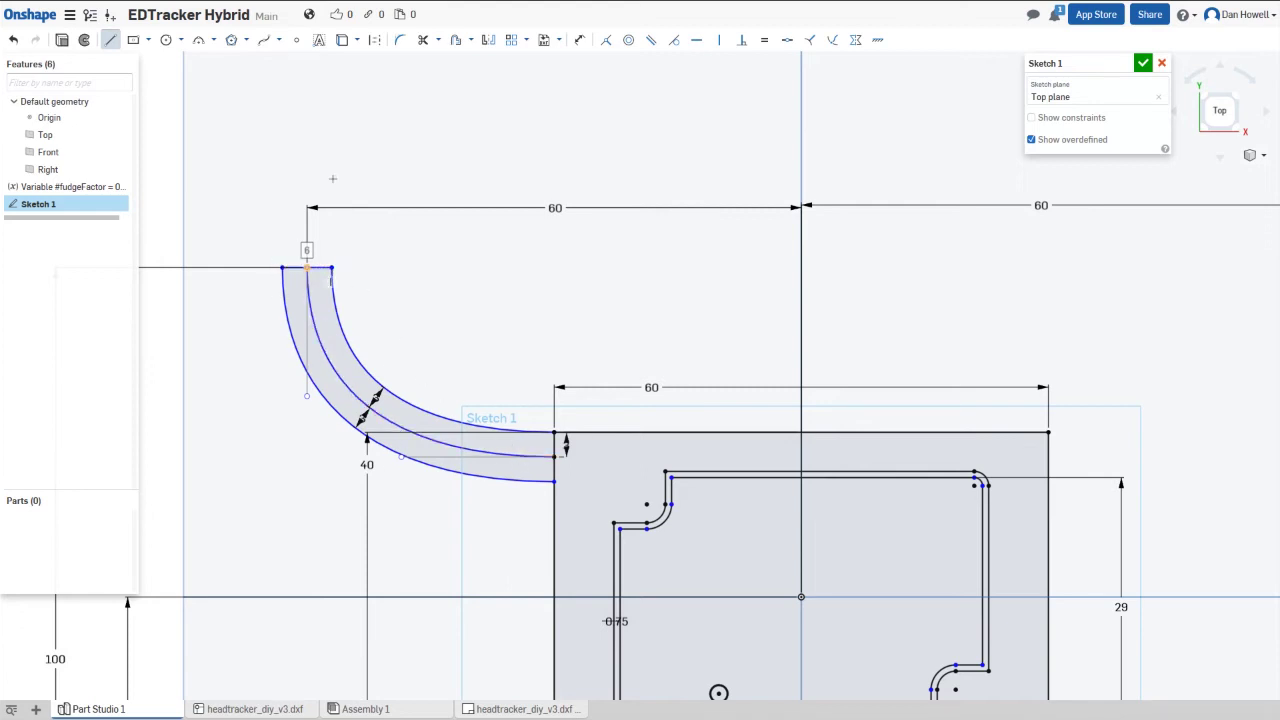
click(111, 40)
- Fine-tune the middle spline's curvature by slightly adjusting its two tangent handles
mouse_move(396, 457)
mouse_down()
mouse_move(307, 458)
mouse_move(401, 467)
mouse_up()
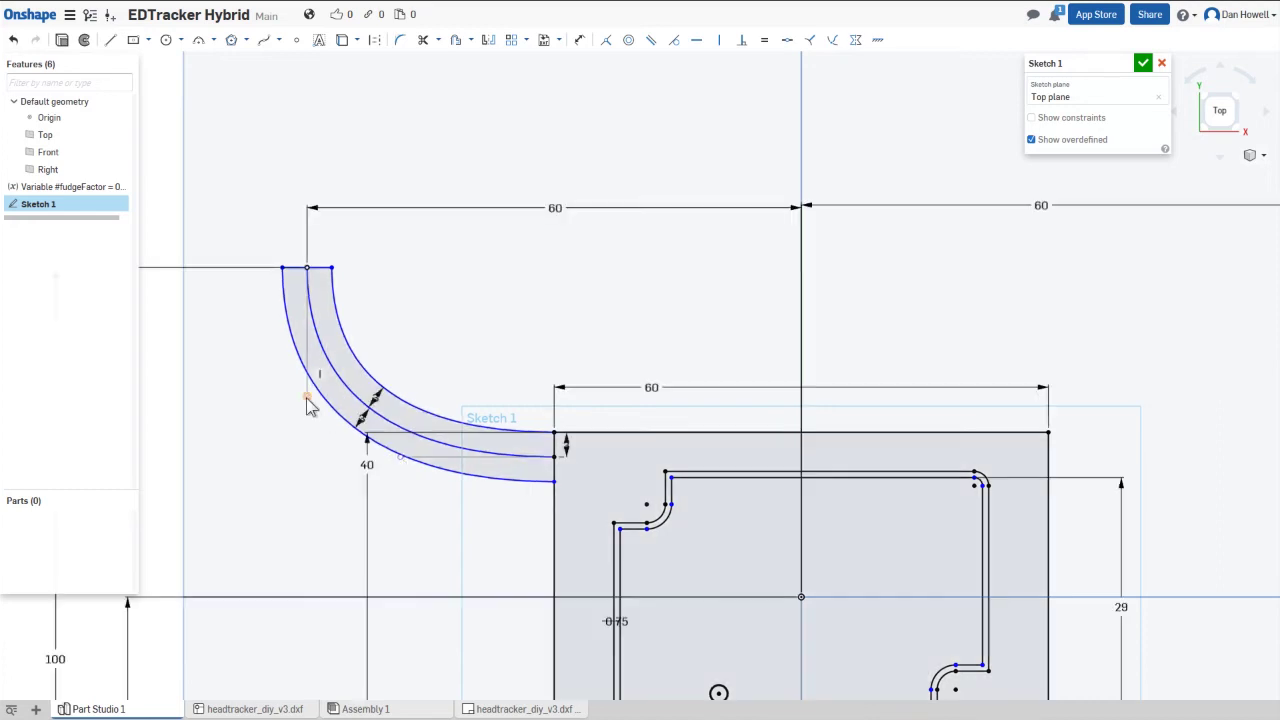
mouse_move(306, 423)
mouse_down()
mouse_move(307, 437)
mouse_move(318, 378)
mouse_move(309, 394)
mouse_up()
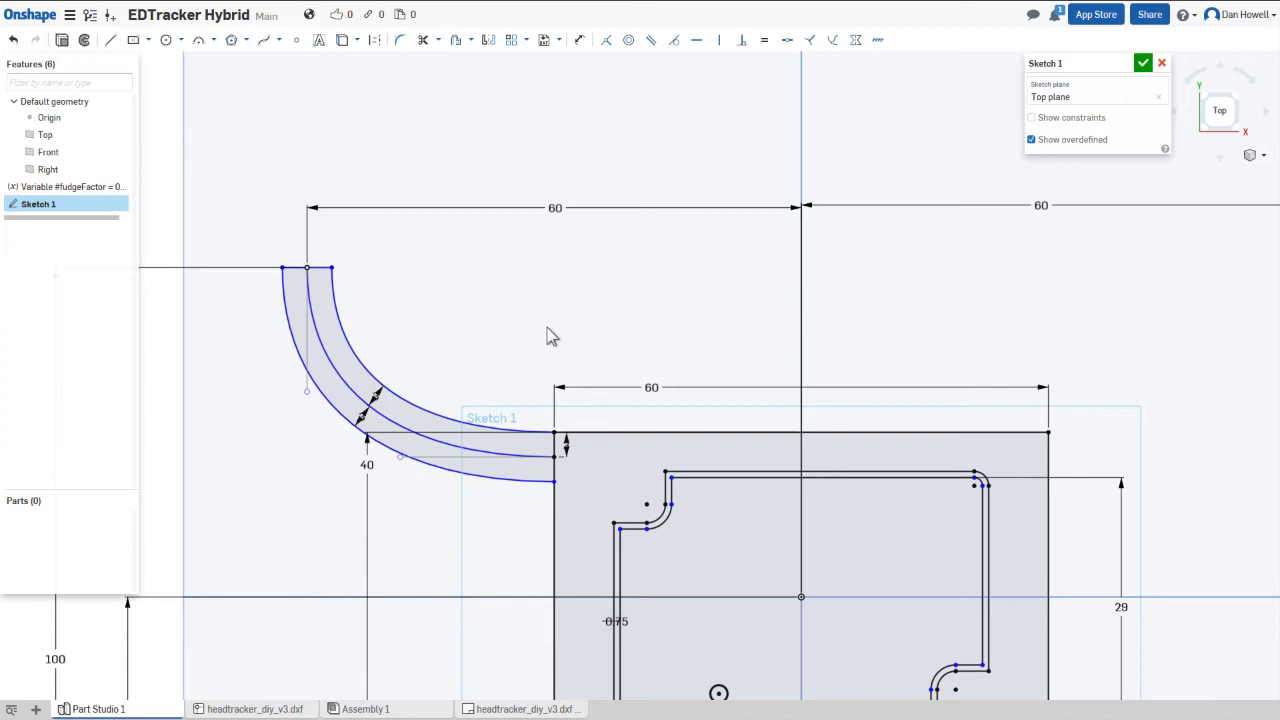
click(470, 424)
click(458, 447)
click(733, 408)
click(1038, 456)
mouse_move(482, 357)
middle_down()
mouse_move(441, 249)
mouse_move(459, 271)
middle_up()
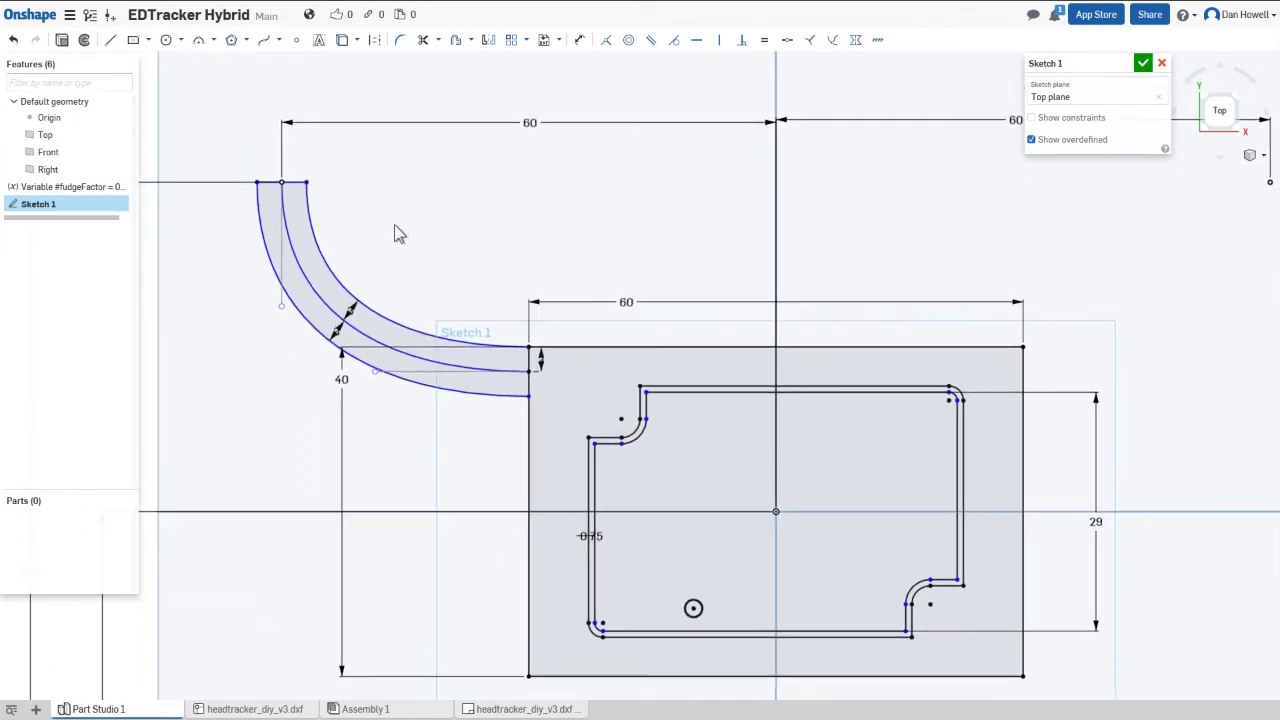
click(1164, 213)
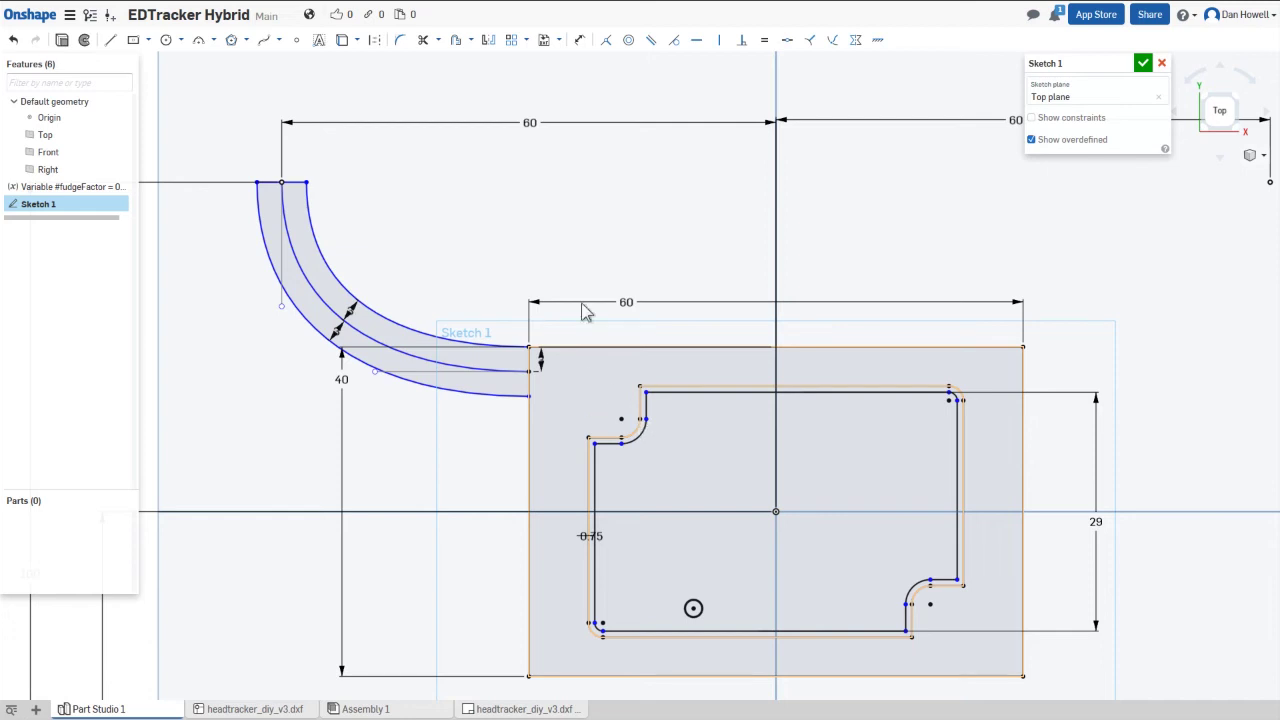
- Draw a circle centred on the cut-away upper-left corner of the outer board outline, where its two notch edges would intersect
click(167, 42)
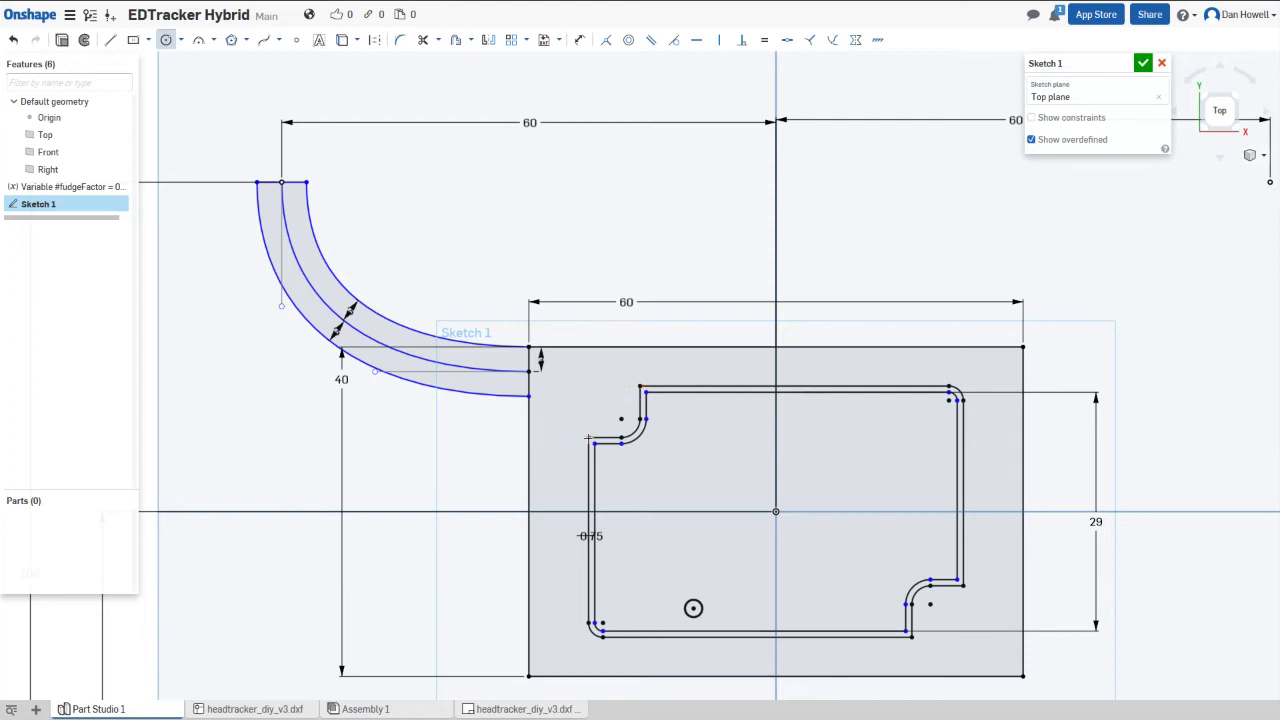
click(587, 385)
click(611, 389)
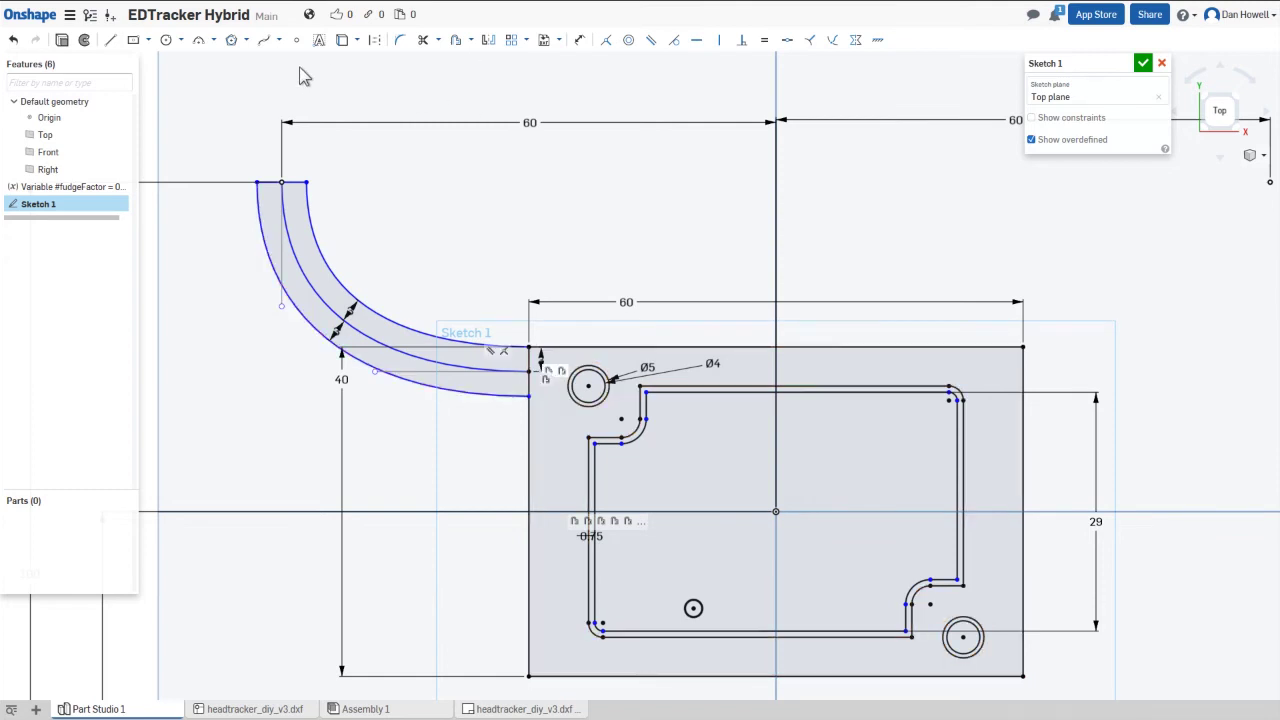
- Draw a spline from the left arm's centreline at the body to the board outline's lower left side, and bend it with its tangent handles
click(261, 44)
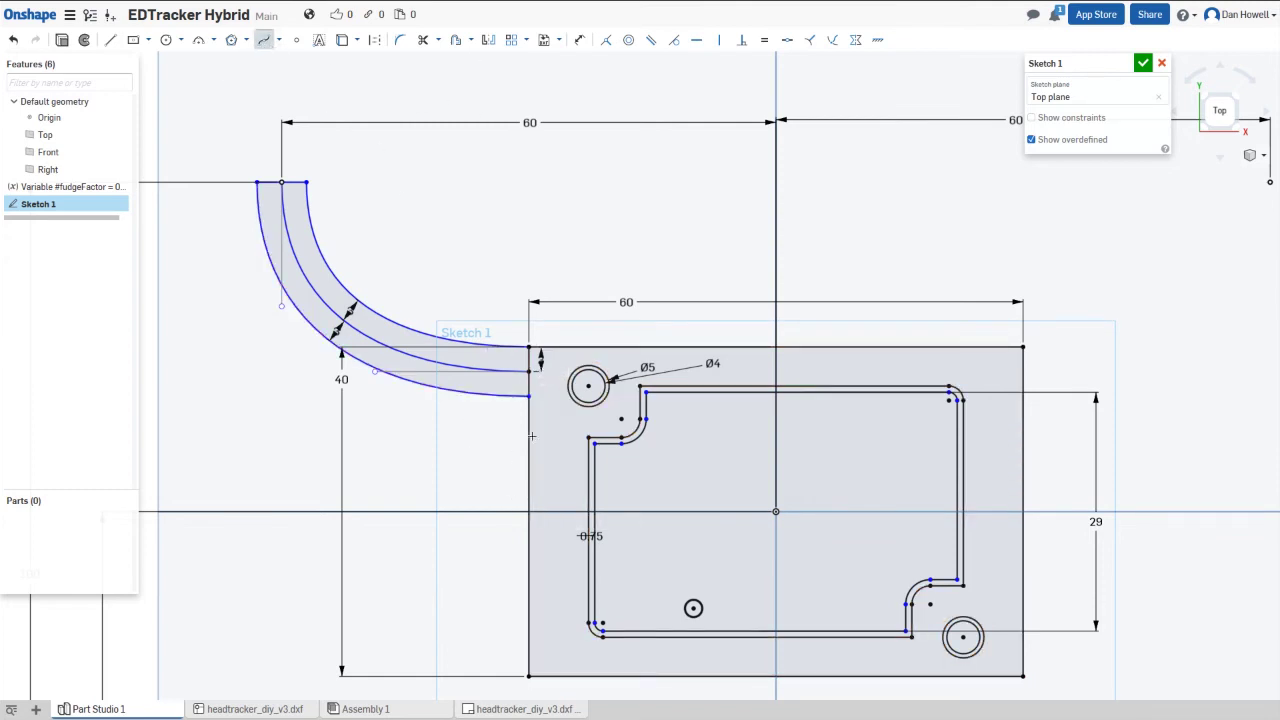
click(530, 371)
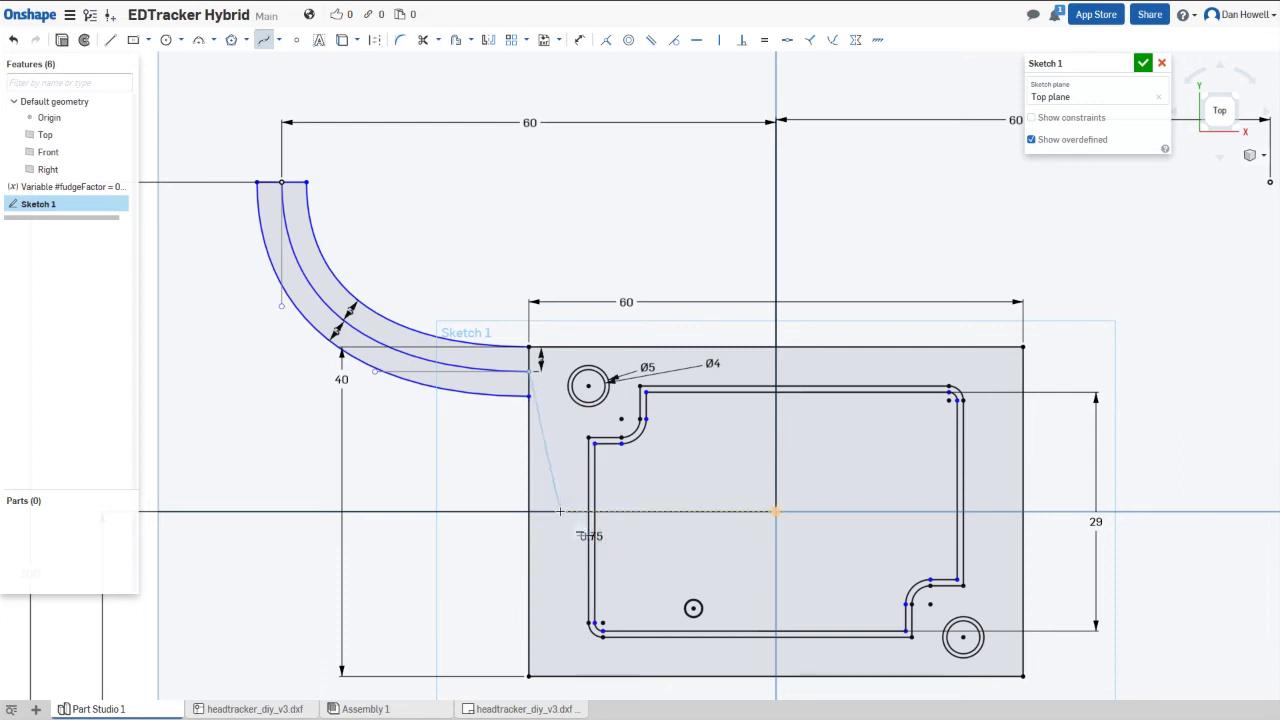
click(588, 600)
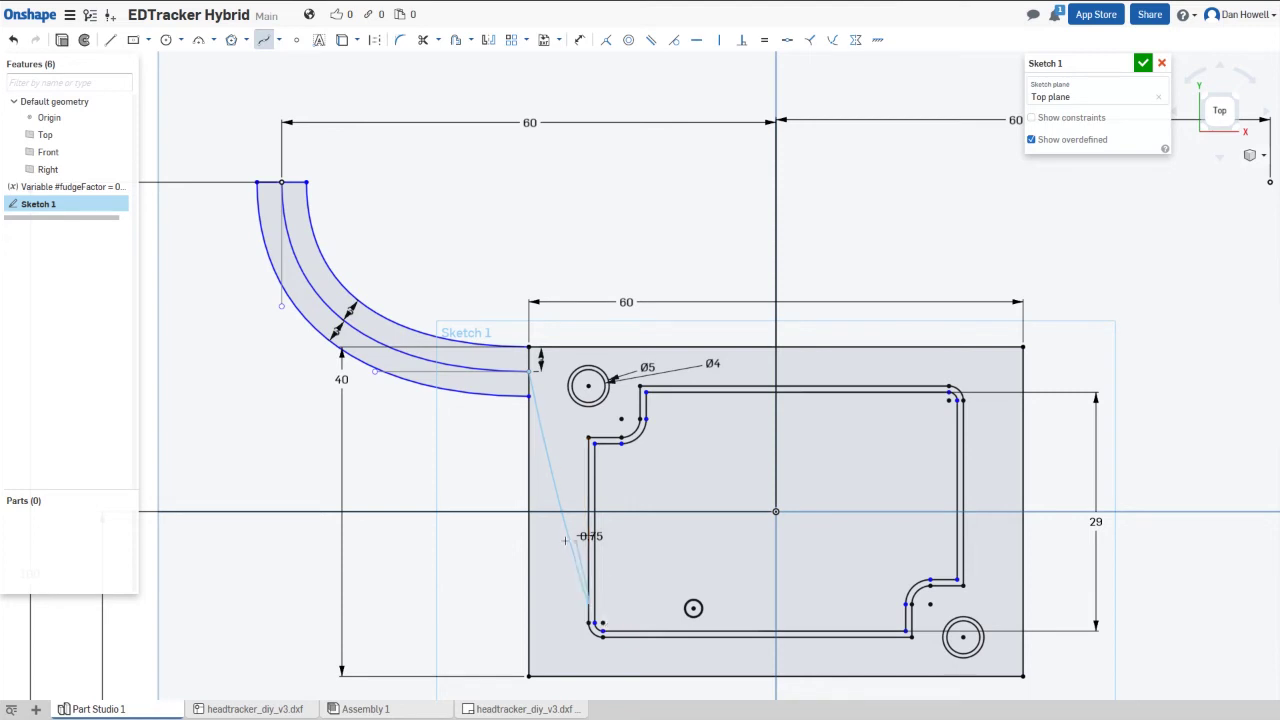
key(Escape)
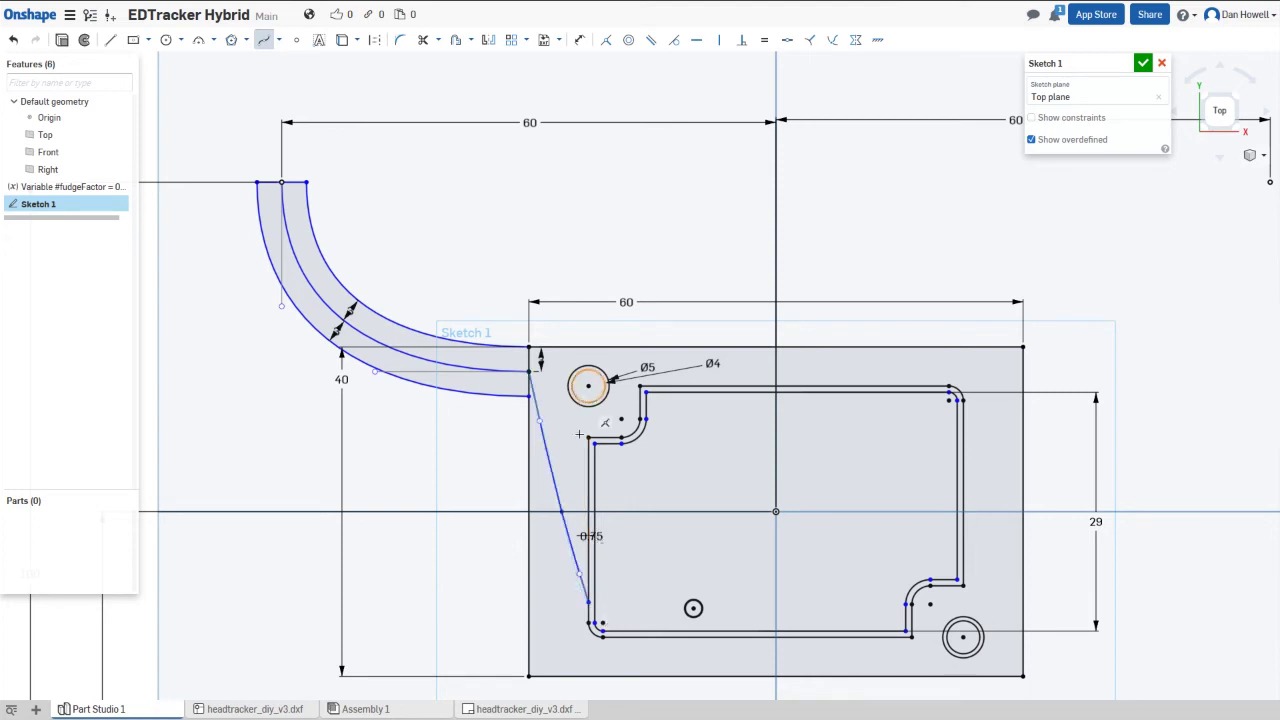
key(Escape)
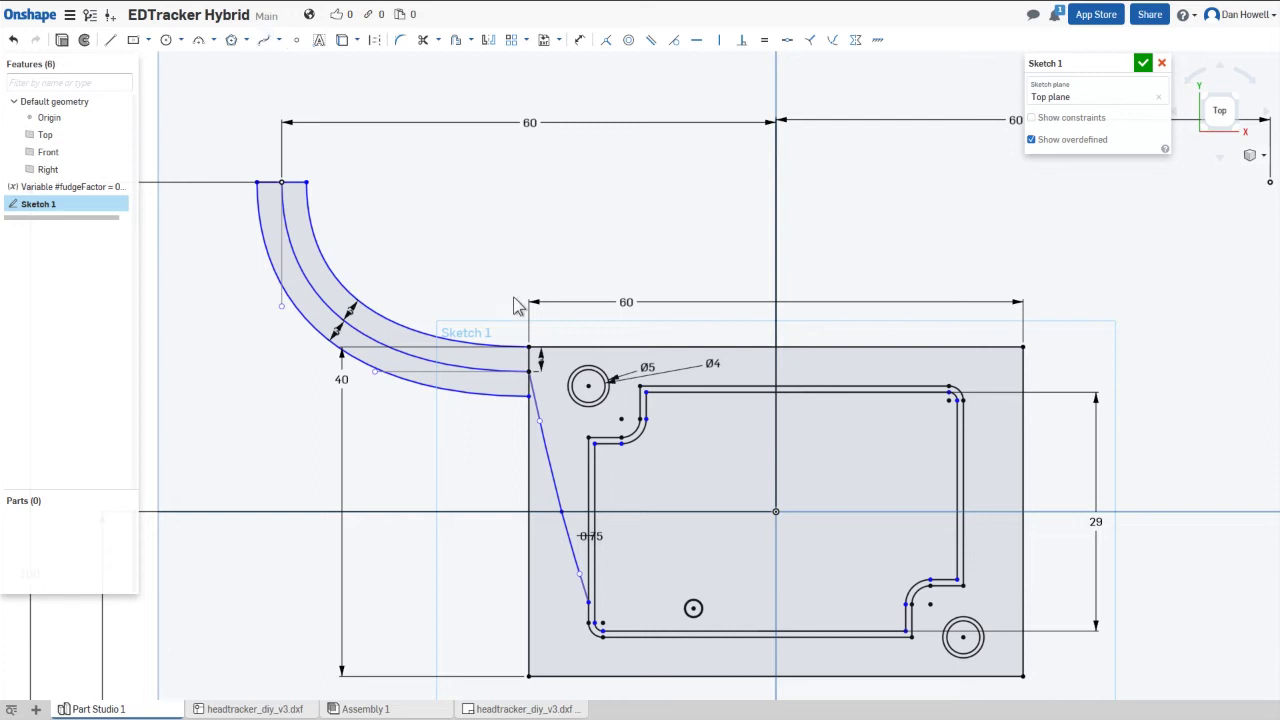
mouse_move(540, 421)
mouse_down()
mouse_move(566, 419)
mouse_move(559, 379)
mouse_move(578, 388)
mouse_up()
mouse_move(579, 575)
mouse_down()
mouse_move(551, 609)
mouse_move(543, 602)
mouse_up()
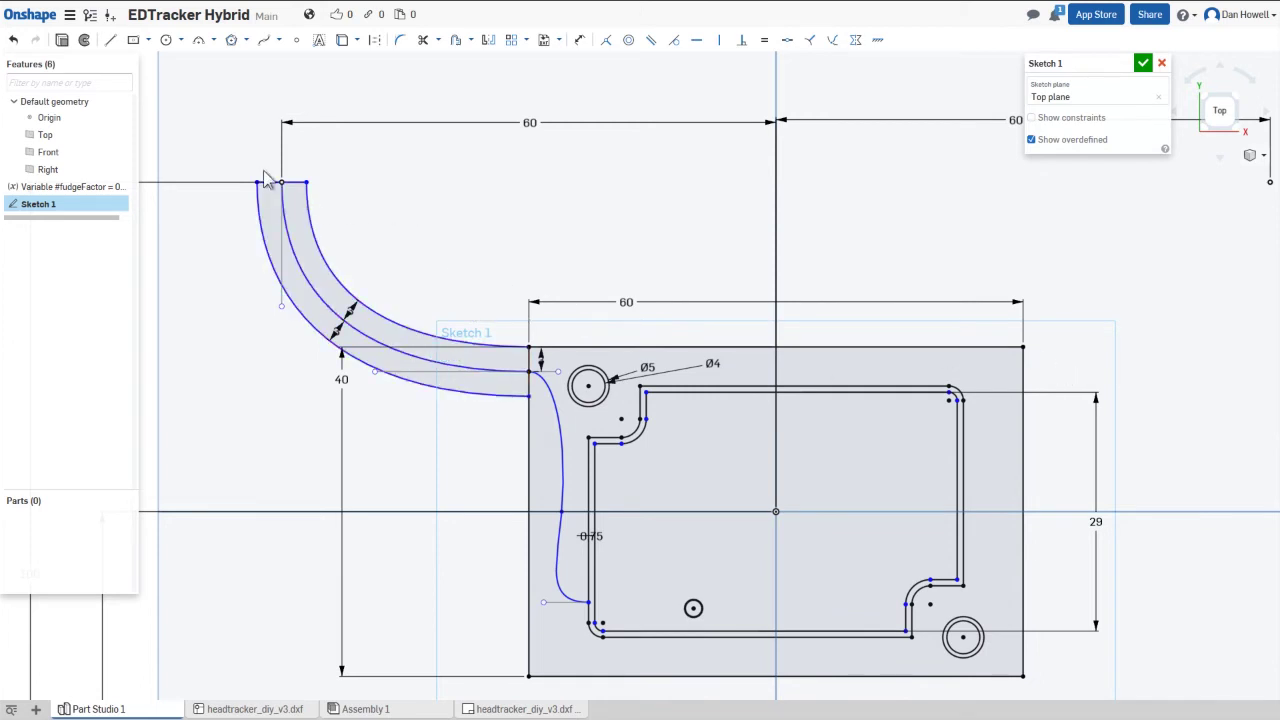
- Mirror the left arm's centre spline and end line across the vertical centreline
scroll(568, 362, down, 4)
click(488, 40)
click(691, 291)
drag(361, 239, 548, 388)
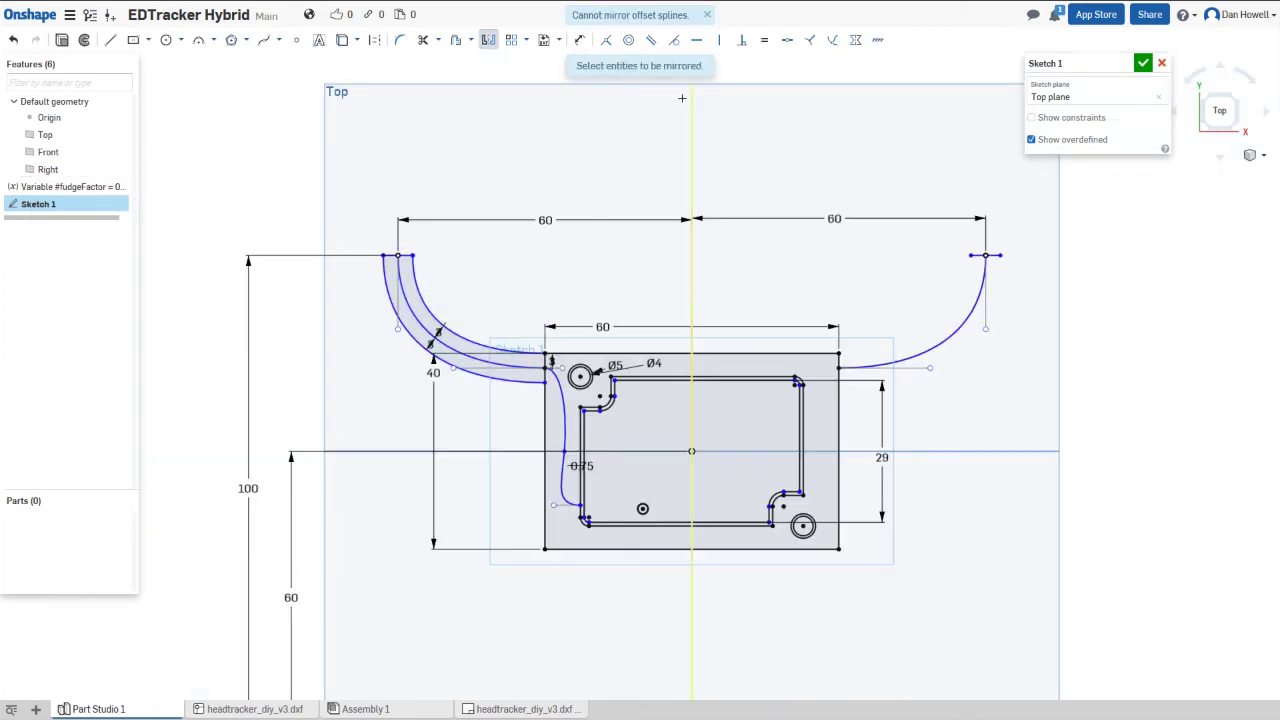
click(490, 47)
- Offset the right arm's centre spline 3 mm to its inner, upper-left side
click(456, 40)
click(942, 341)
scroll(940, 333, up, 6)
click(925, 306)
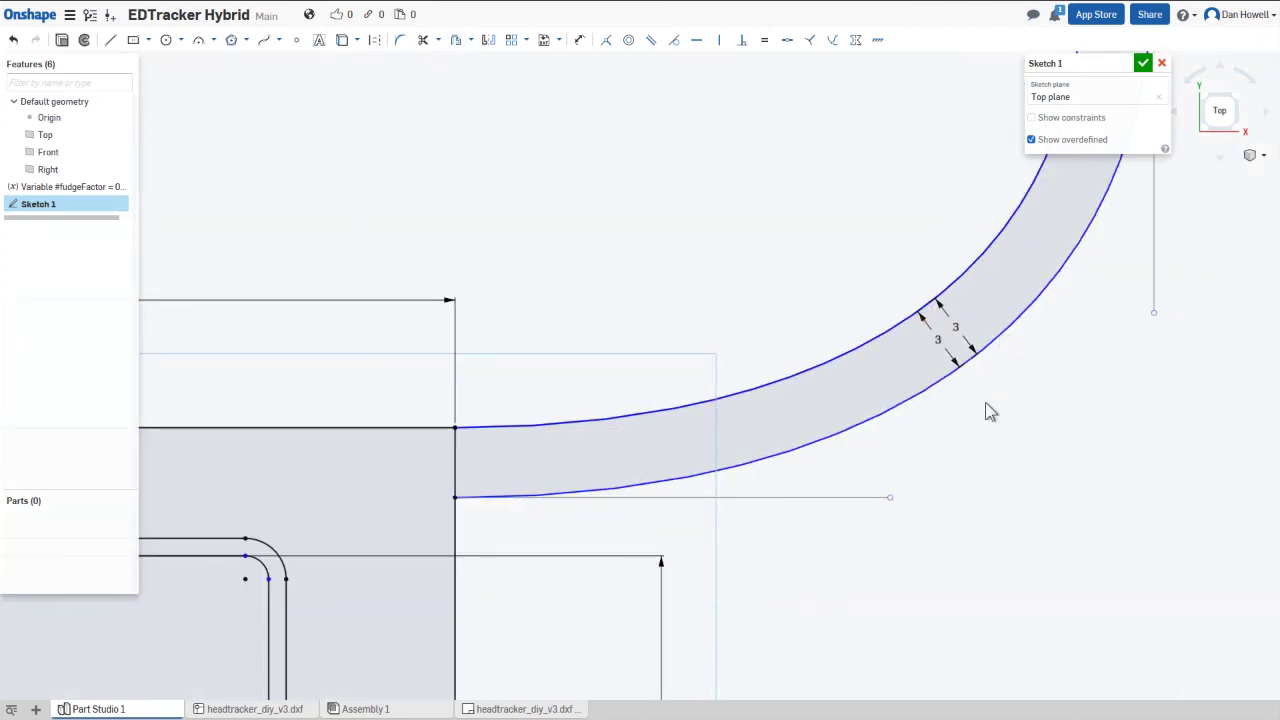
- Undo the duplicate inner offset, then offset the right centre spline 3 mm to its outer, lower-right side and leave the Offset tool
key(ctrl+z)
key(o)
click(971, 356)
click(884, 247)
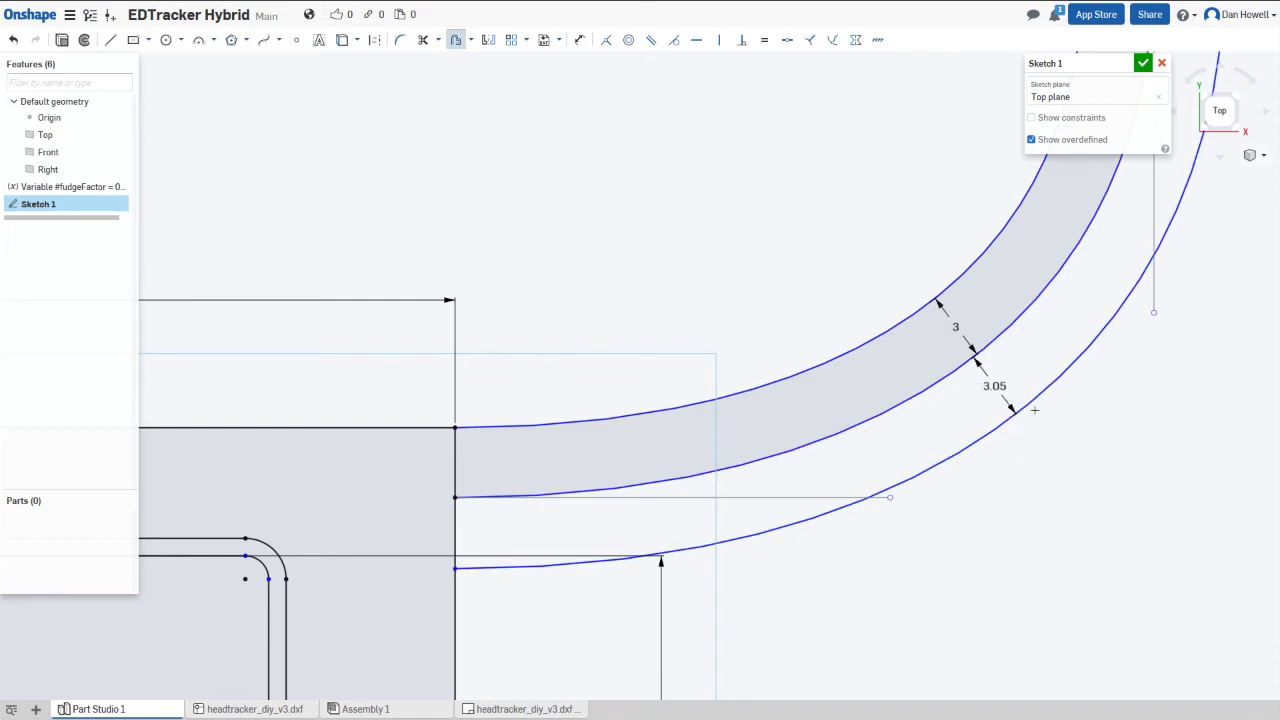
key(f)
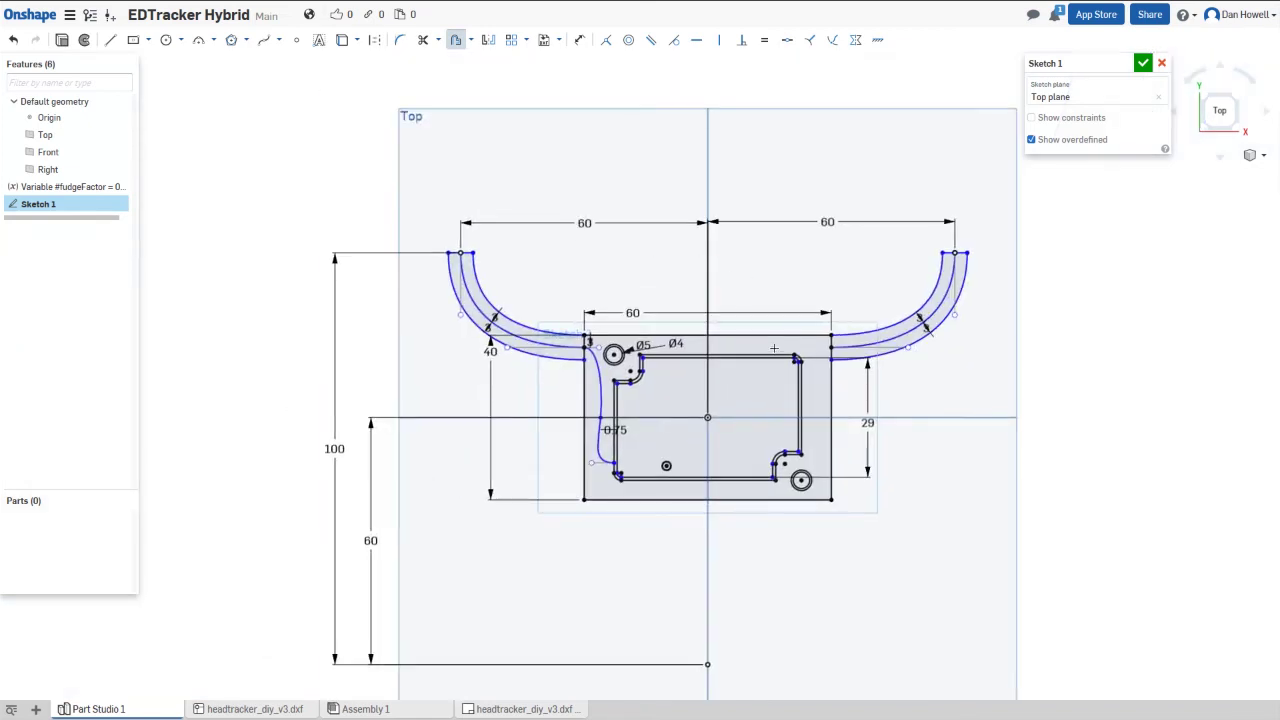
scroll(774, 348, up, 6)
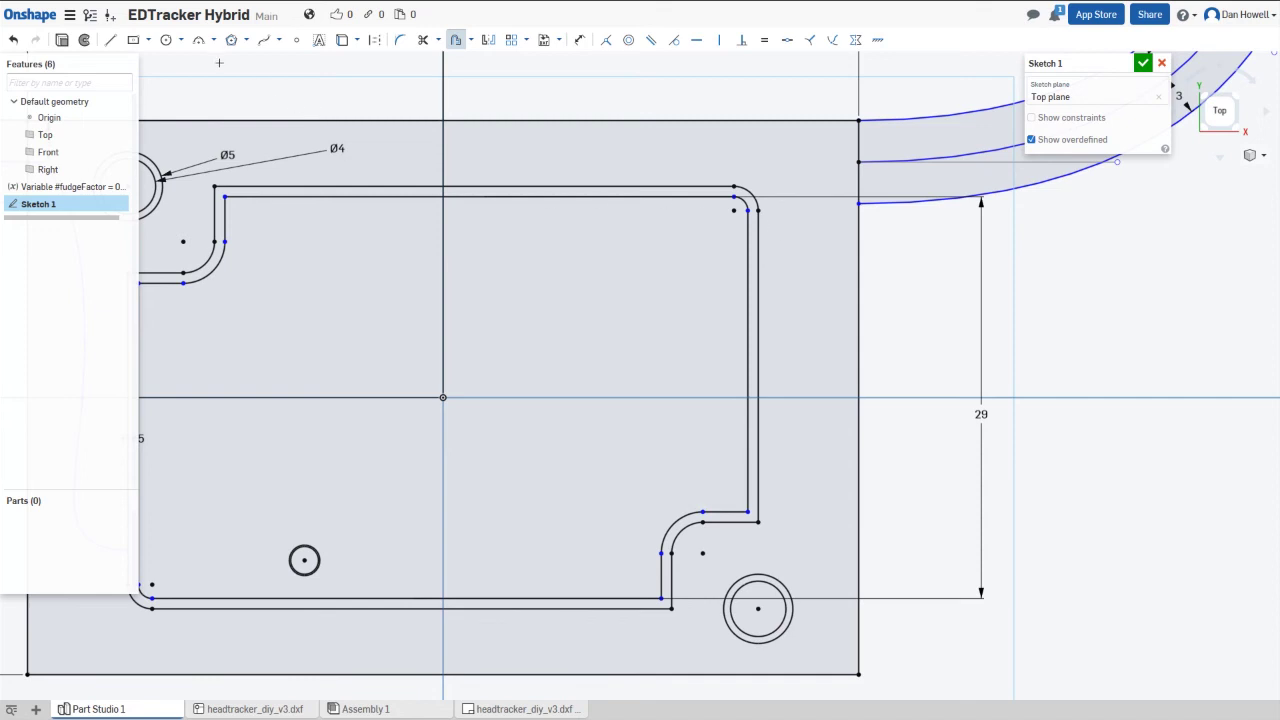
click(459, 42)
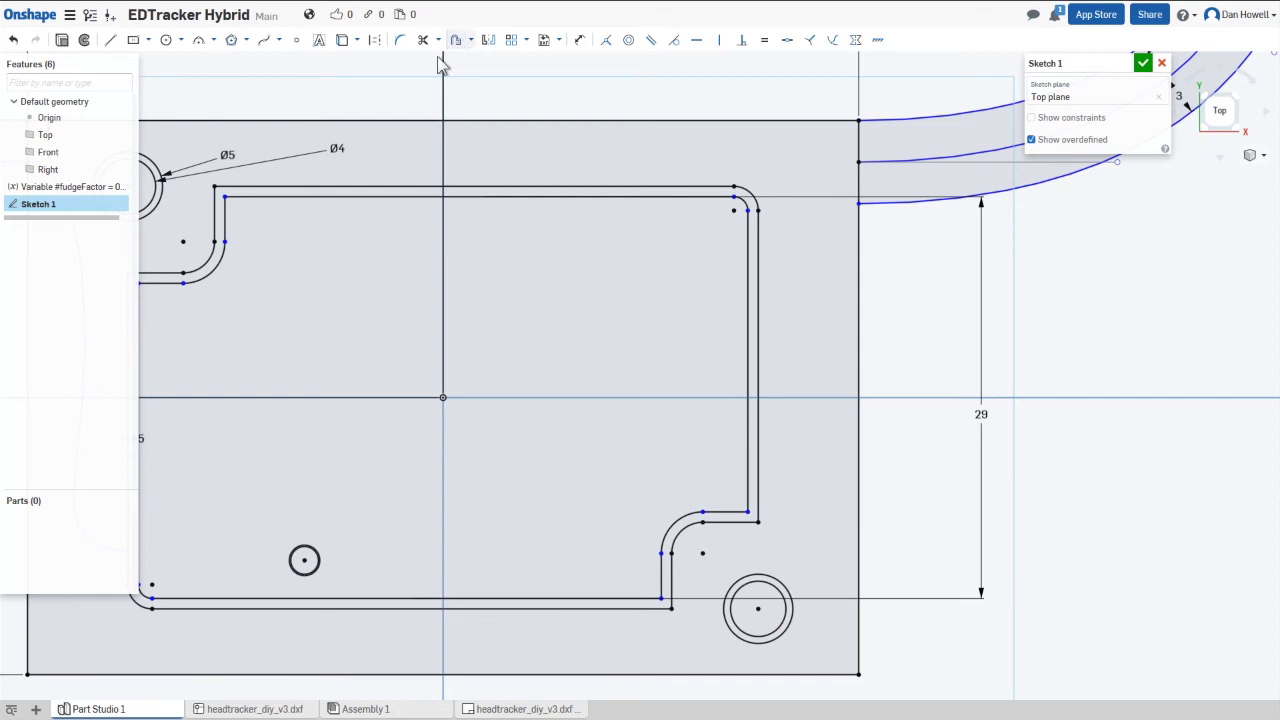
- Draw a spline joining the right arm's centreline to the board outline's upper right side, and bend it into an S with its tangent handles
click(265, 48)
scroll(780, 336, down, 5)
scroll(807, 273, up, 2)
click(817, 258)
double_click(758, 311)
scroll(782, 295, up, 3)
key(Escape)
drag(774, 290, 800, 321)
drag(808, 262, 774, 235)
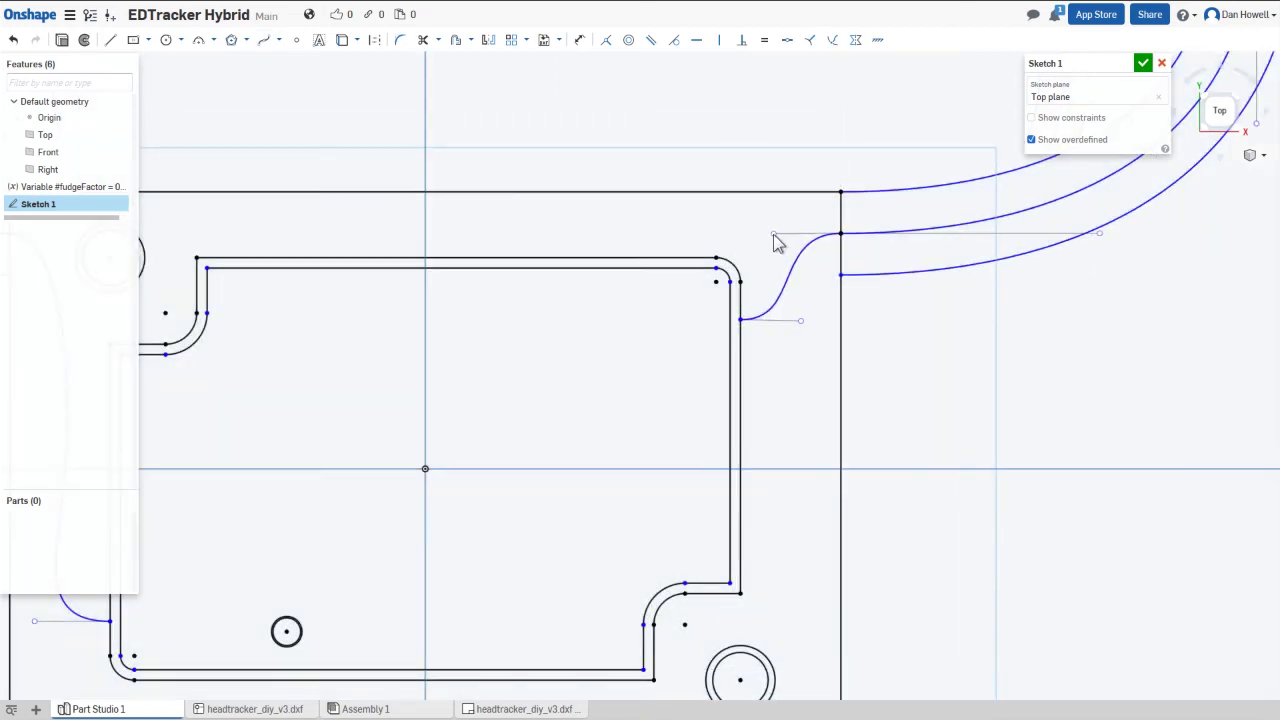
- Place a sketch point inside the board outline and dimension it 6 mm from the inner outline's right edge
scroll(338, 408, down, 9)
scroll(157, 468, up, 5)
click(297, 41)
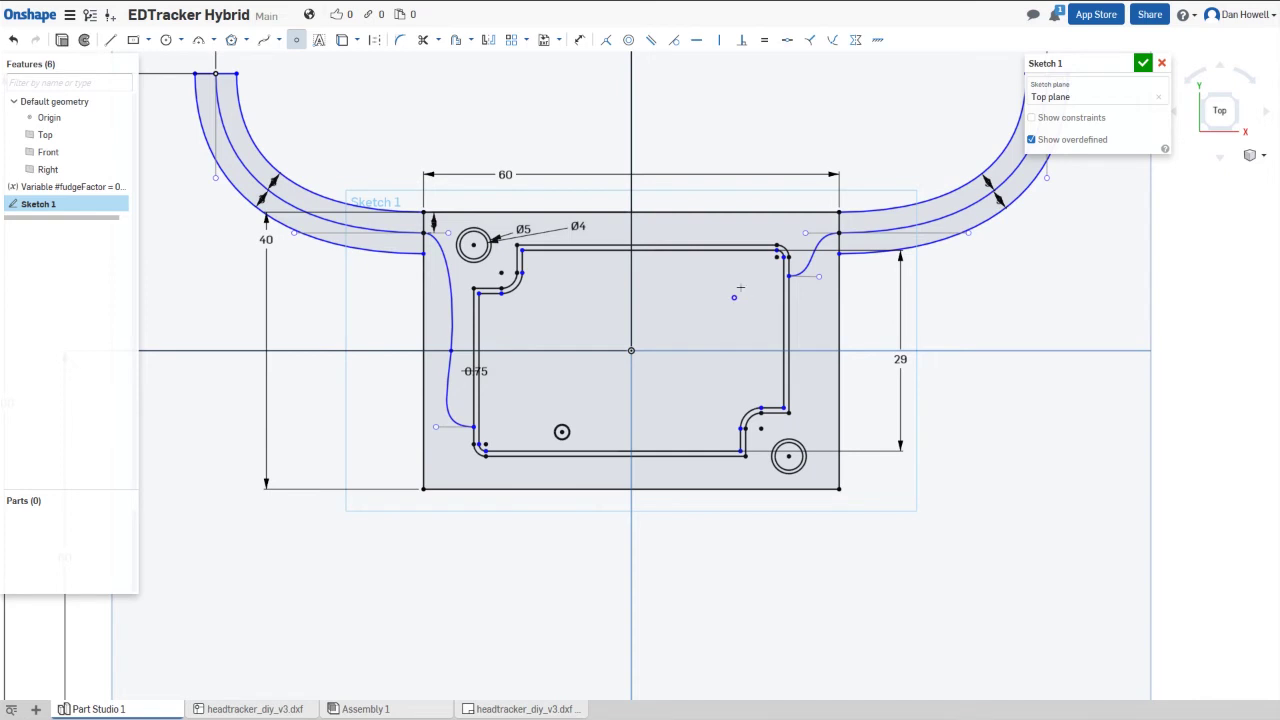
click(580, 40)
click(781, 297)
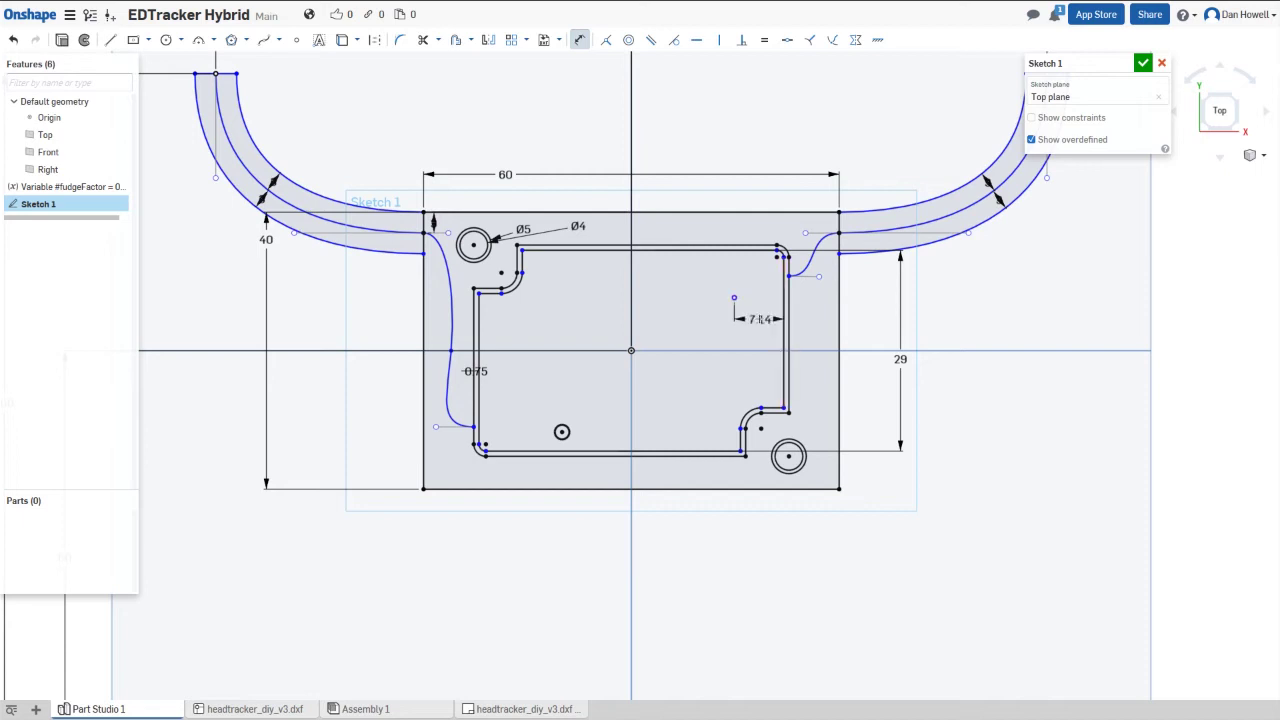
click(760, 309)
text(6)
key(Return)
- Dimension the sketch point 11 mm below the inner outline's top edge
click(724, 274)
click(718, 274)
text(11)
key(Return)
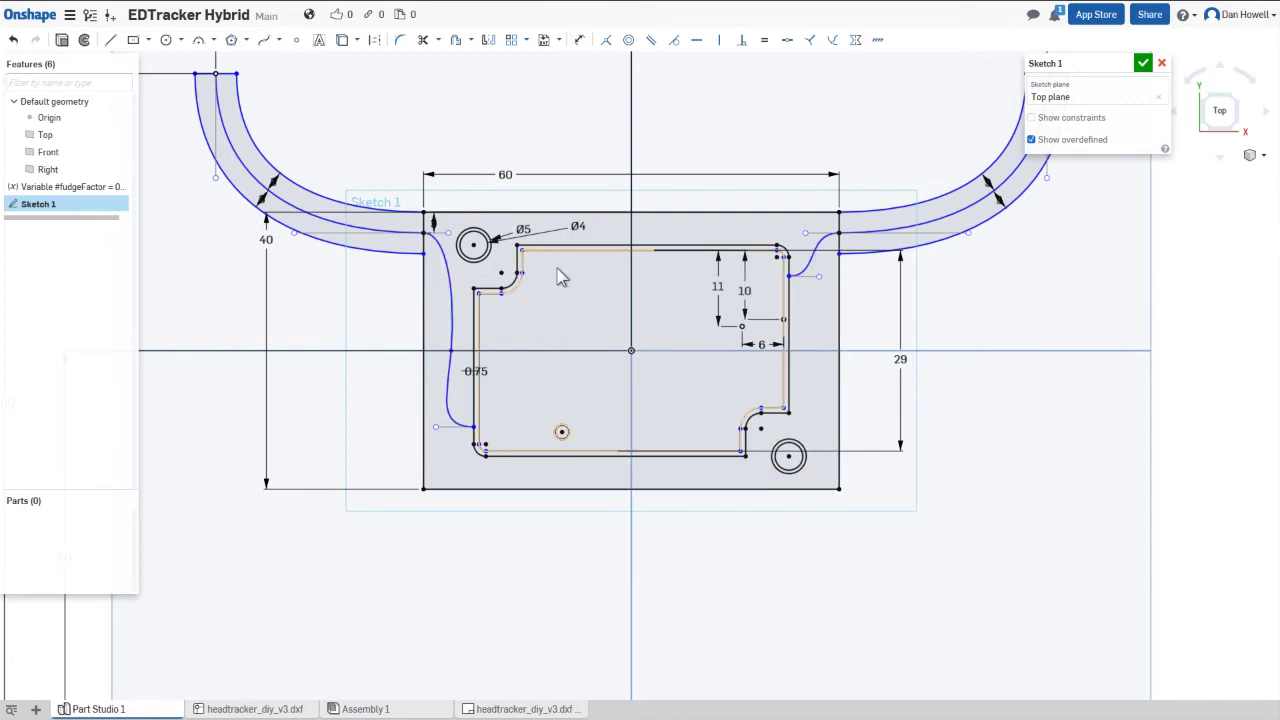
click(554, 257)
- Draw corner rectangles inside the inner outline: one about 3.3 mm tall beside the upper-left notch, one about 23.3 mm long along the bottom edge
click(149, 40)
click(163, 62)
scroll(540, 275, up, 4)
click(497, 216)
click(526, 269)
middle_drag(600, 659, 600, 487)
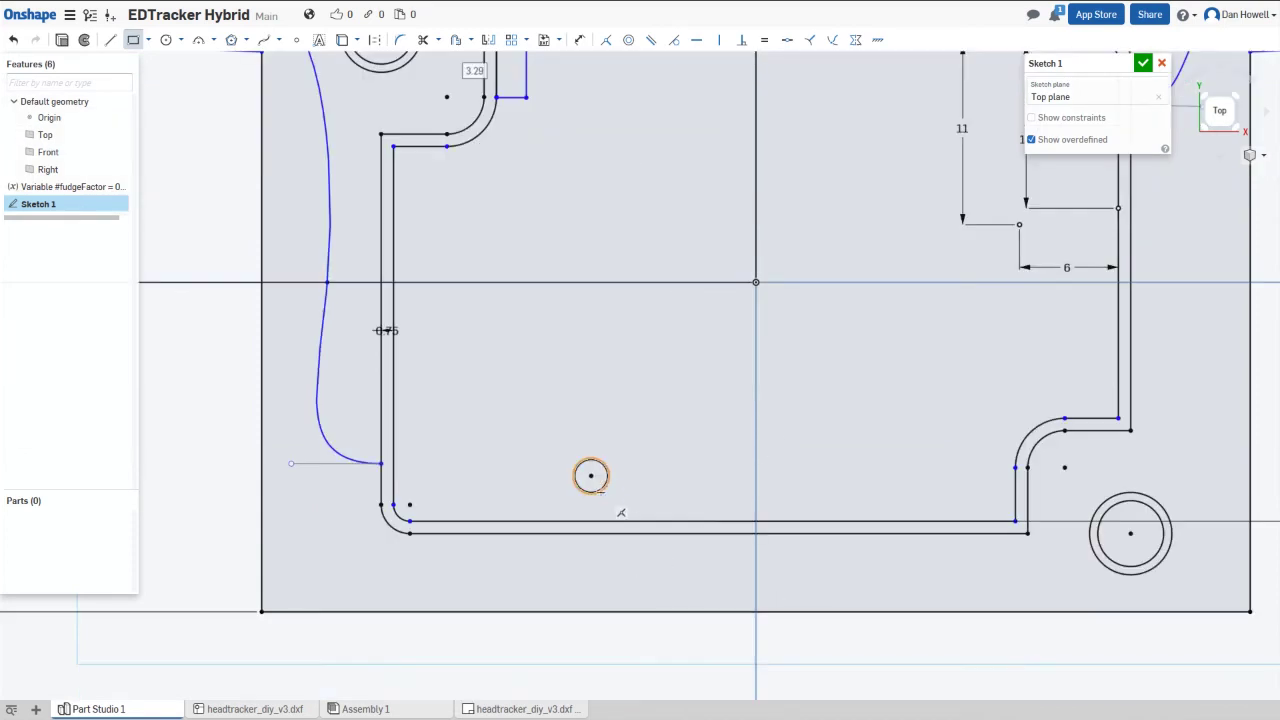
click(631, 479)
click(1016, 521)
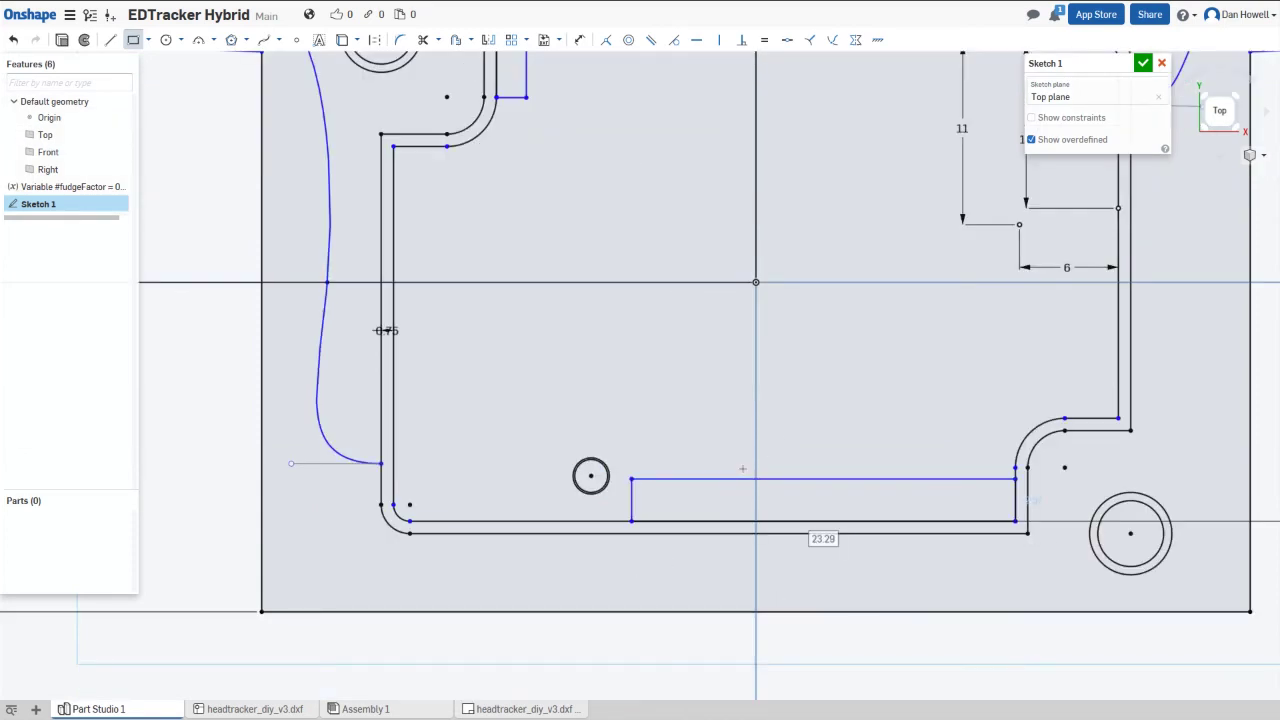
- Draw a rectangle about 2.6 mm wide against the inner outline's left edge and a small one above the lower-right notch
click(393, 188)
click(436, 305)
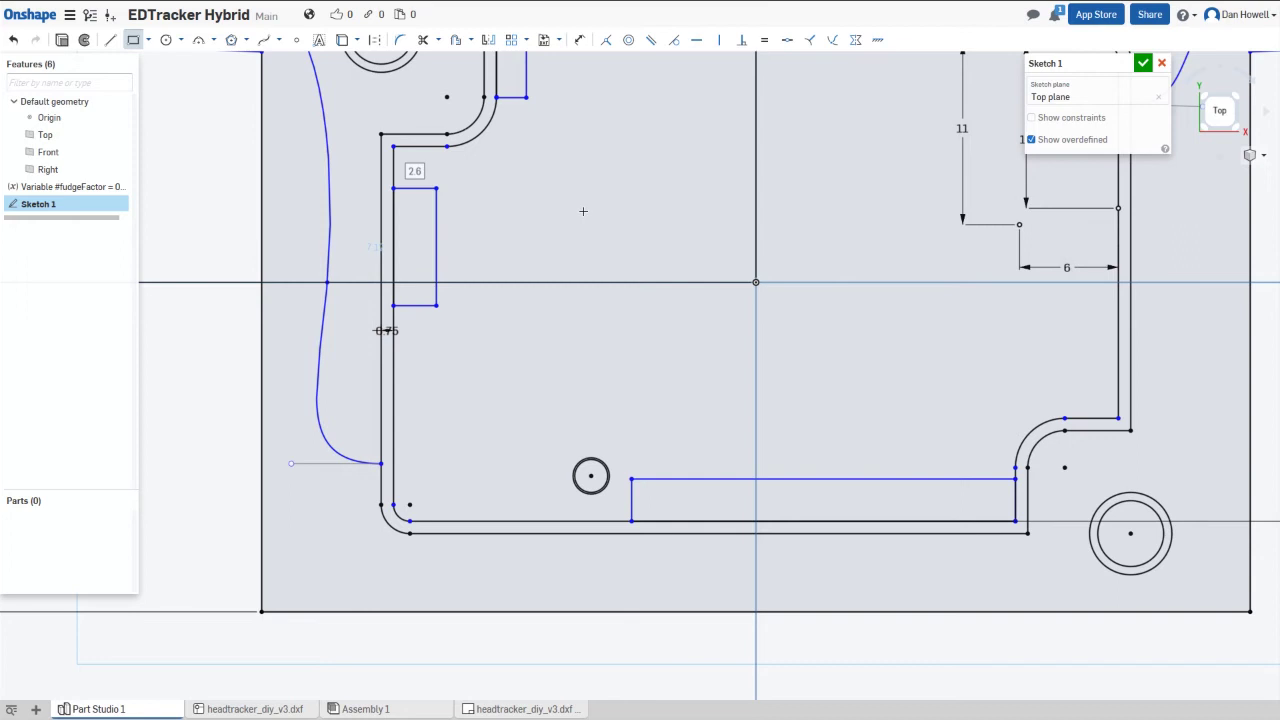
click(1072, 380)
click(1118, 418)
- Dimension the short side of the long bottom rectangle at 4 mm
click(579, 39)
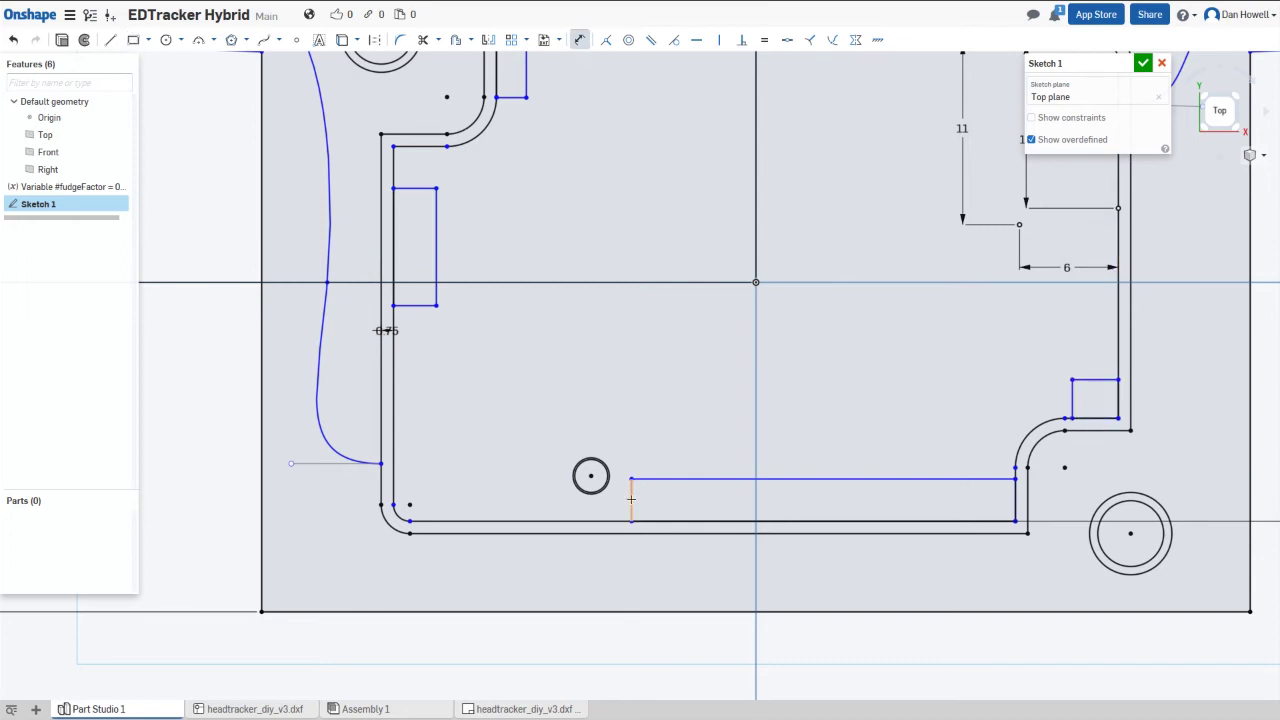
click(631, 499)
click(652, 501)
text(4)
key(Return)
- Inspect the bottom rectangle's corner at the notch and change the rectangle's height to 3 mm
scroll(1028, 467, up, 5)
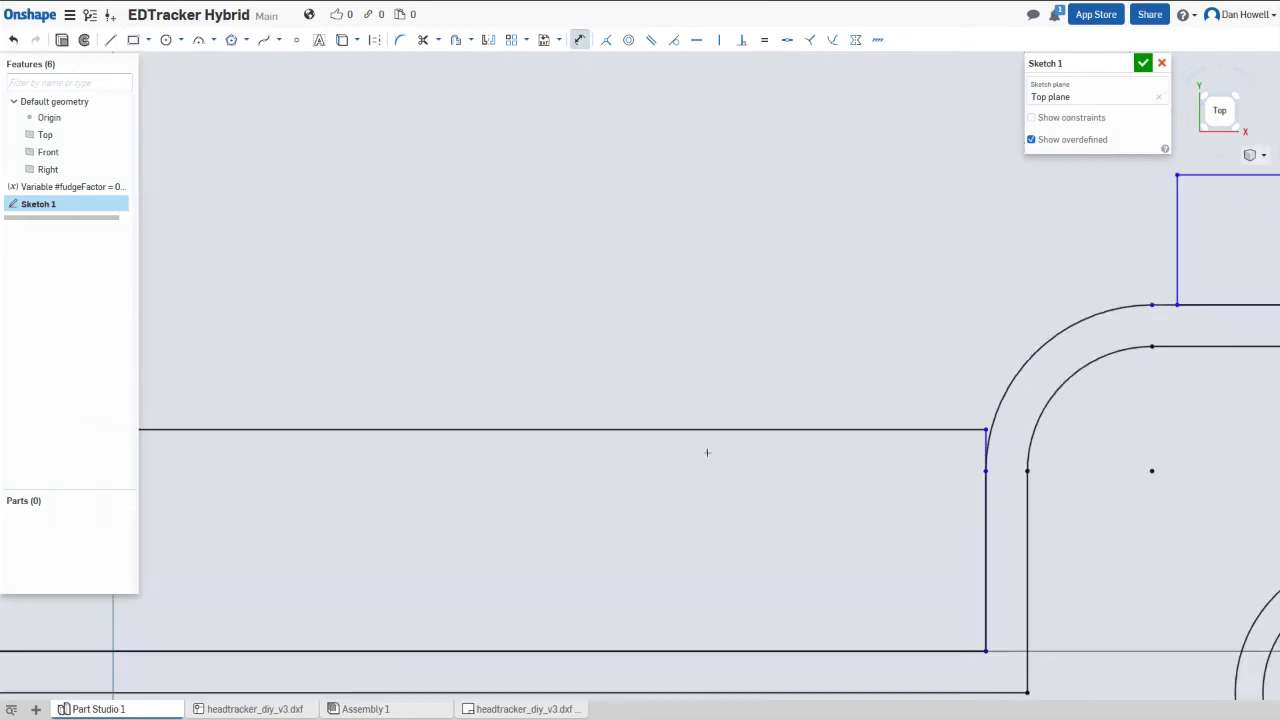
scroll(709, 453, down, 3)
double_click(235, 495)
text(3)
- Dimension the small rectangle above the lower-right notch to 3 mm wide and 3 mm high
click(942, 345)
click(896, 346)
text(3)
key(Return)
click(975, 296)
click(970, 330)
text(4)
key(Return)
- Set the width of the rectangle beside the upper-left notch to 2.5 mm
scroll(977, 346, down, 4)
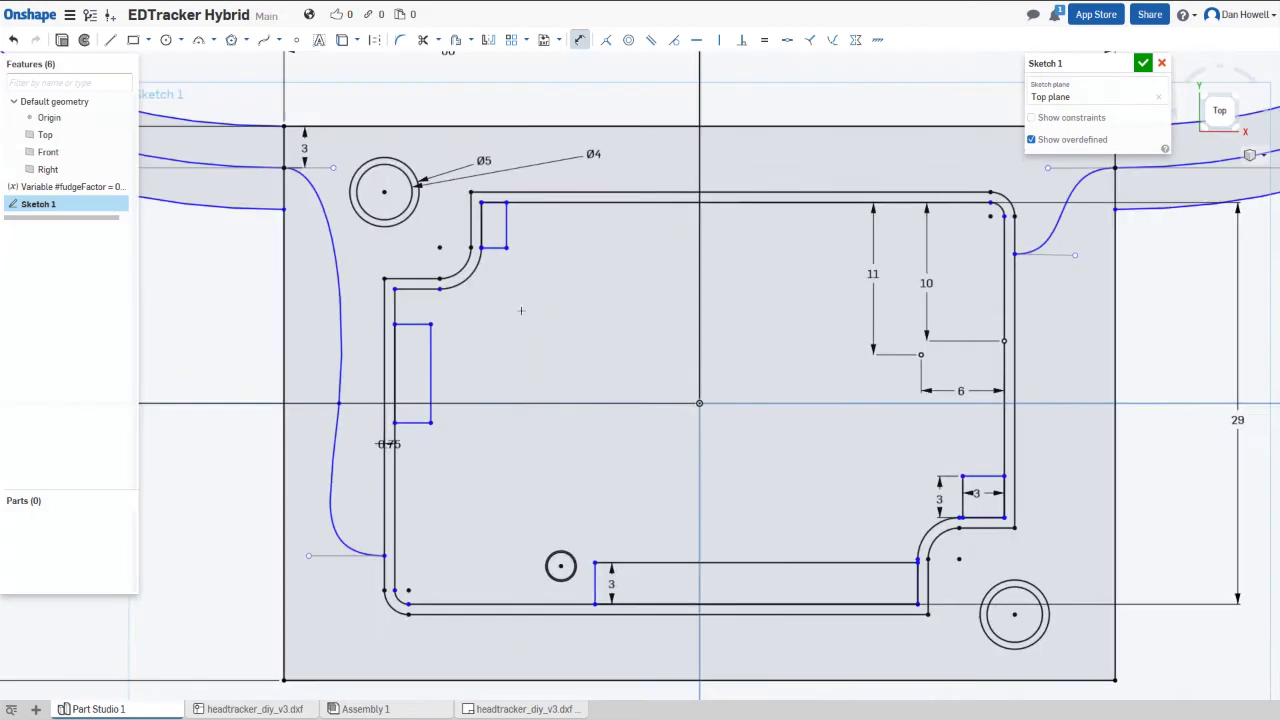
scroll(521, 309, up, 5)
click(737, 352)
click(737, 394)
text(2.5)
key(Return)
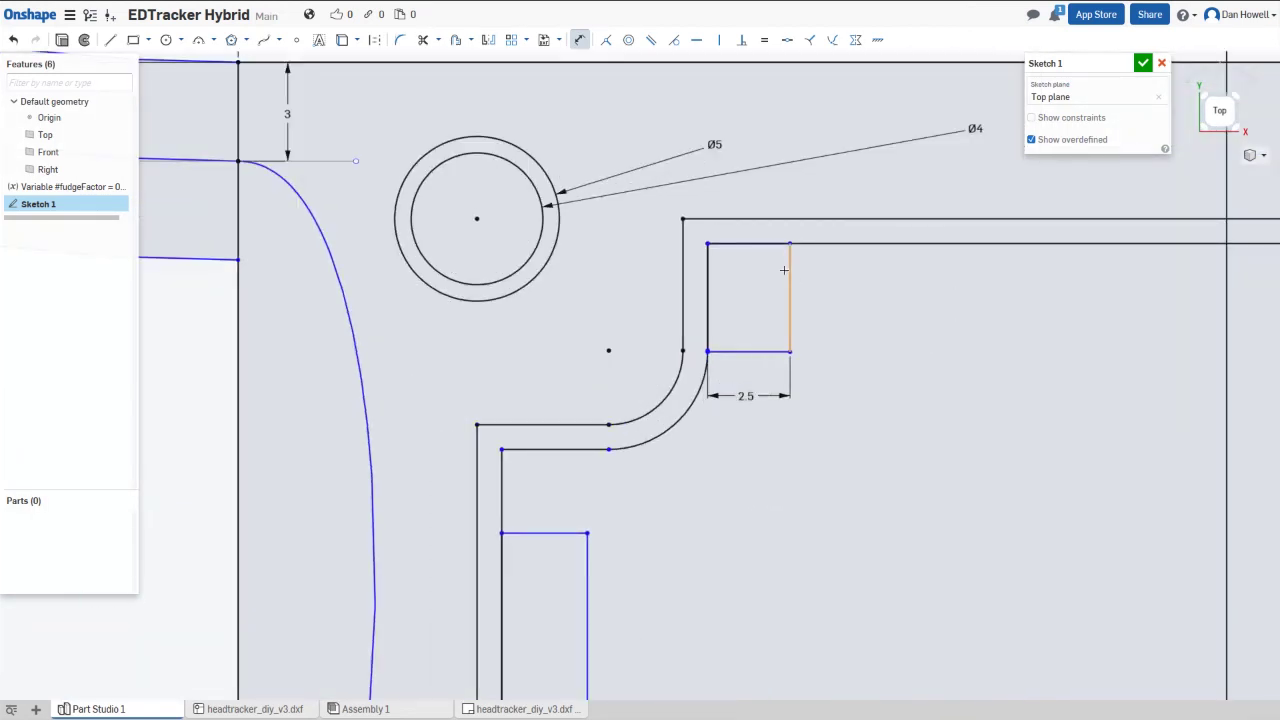
- Dimension the top of the left-edge rectangle 4 mm below the inner outline's notch edge
middle_drag(730, 511, 811, 311)
click(614, 332)
click(617, 290)
text(4)
key(Return)
- Set the left-edge rectangle's height to 6 mm and finish the sketch
click(669, 440)
click(620, 477)
text(6)
key(Return)
scroll(629, 641, down, 4)
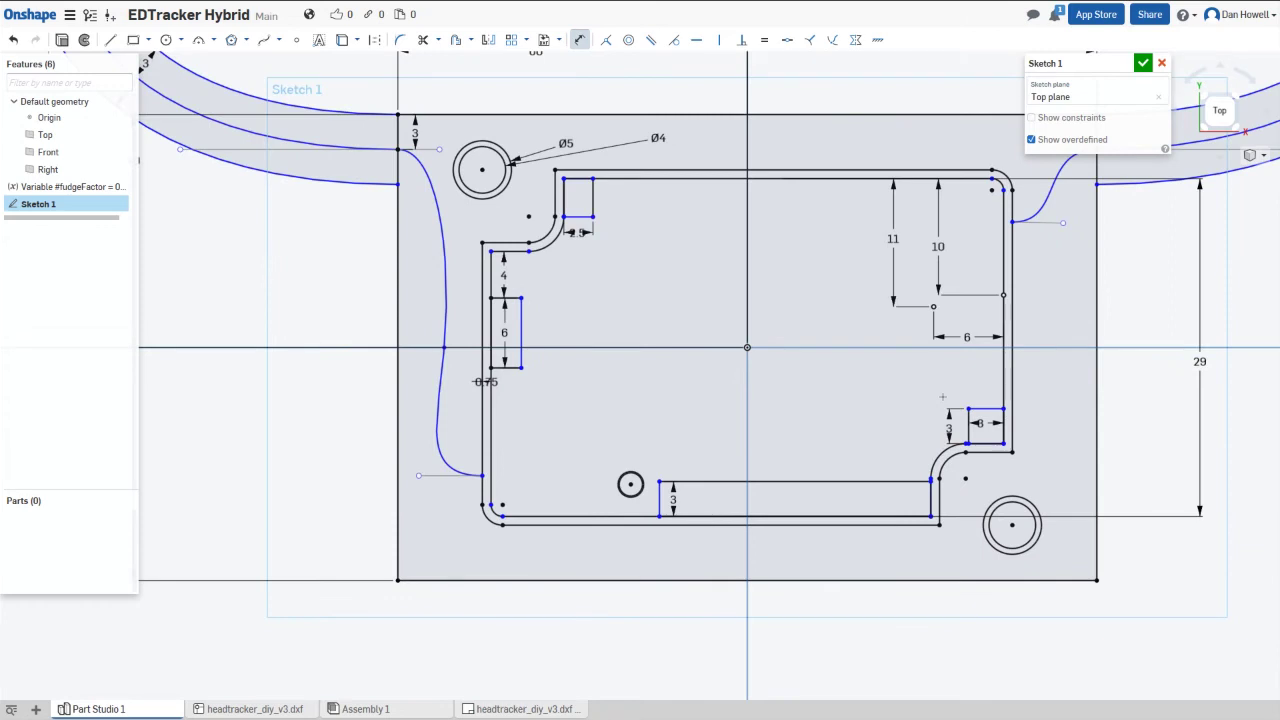
click(1143, 63)
scroll(1102, 398, down, 3)
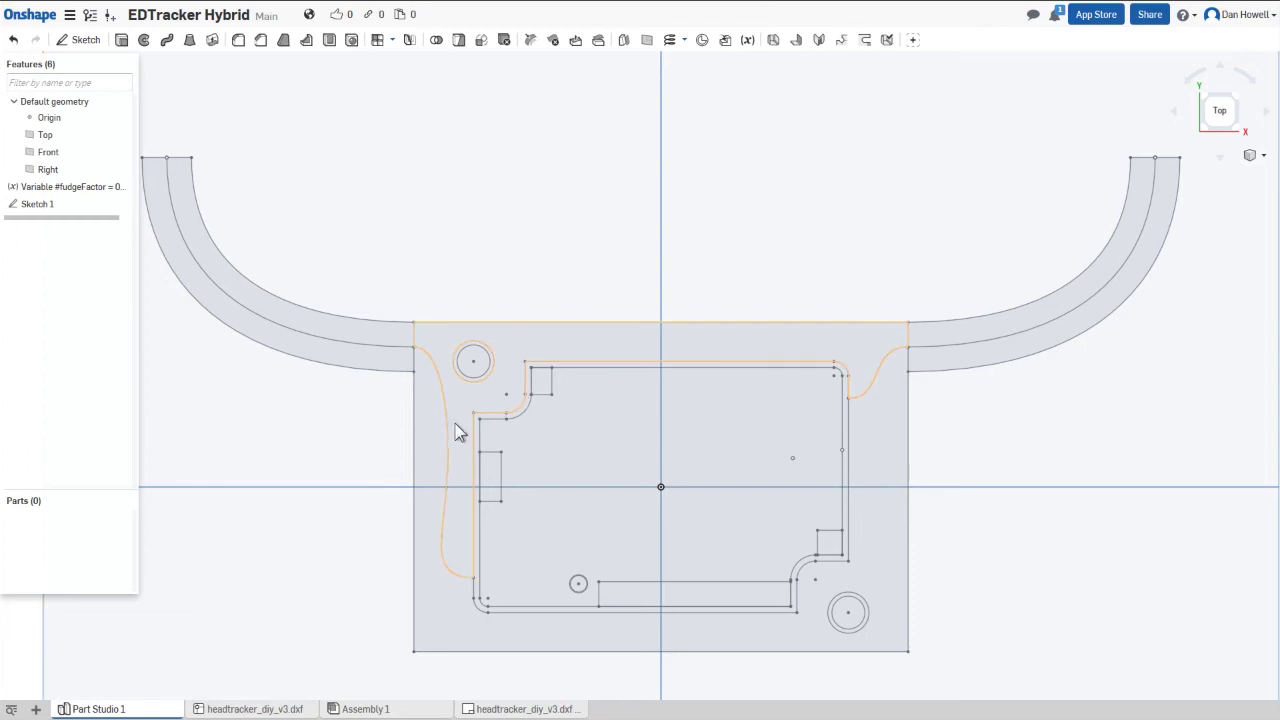
- Set up a new solid extrusion of all the body, arm and board regions of Sketch 1
right_drag(297, 604, 275, 509)
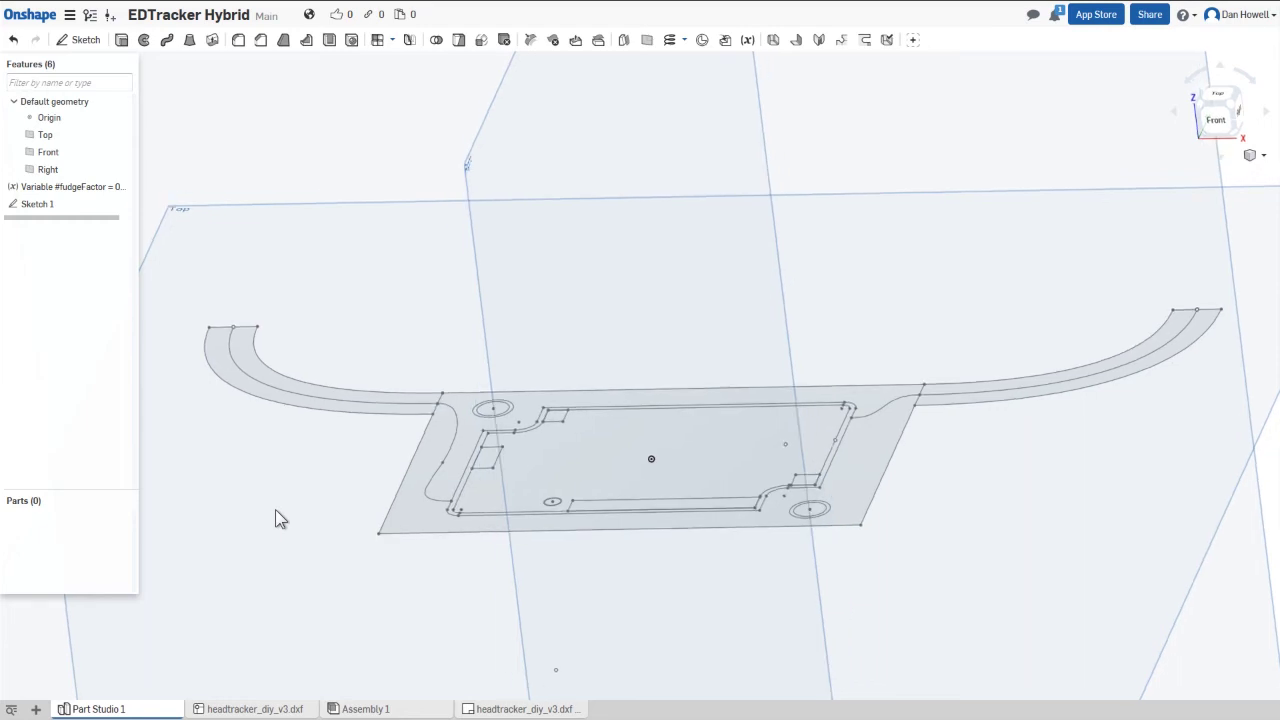
right_drag(275, 509, 284, 523)
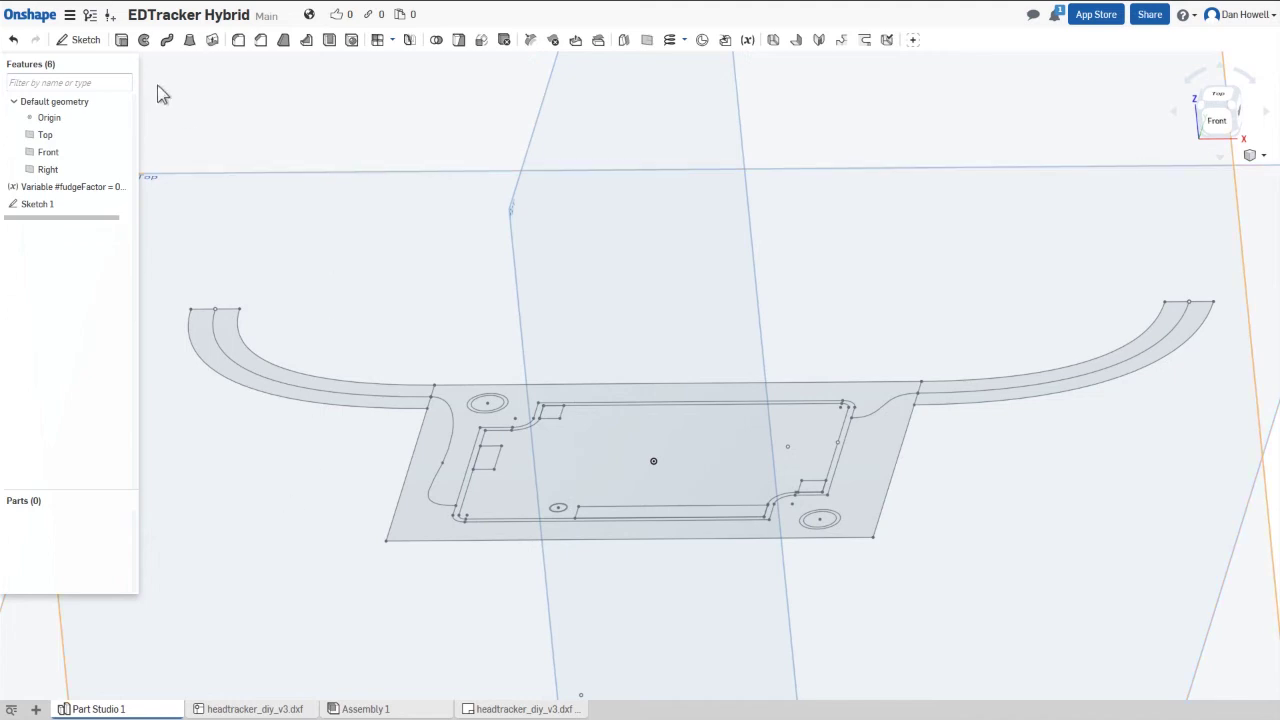
click(121, 42)
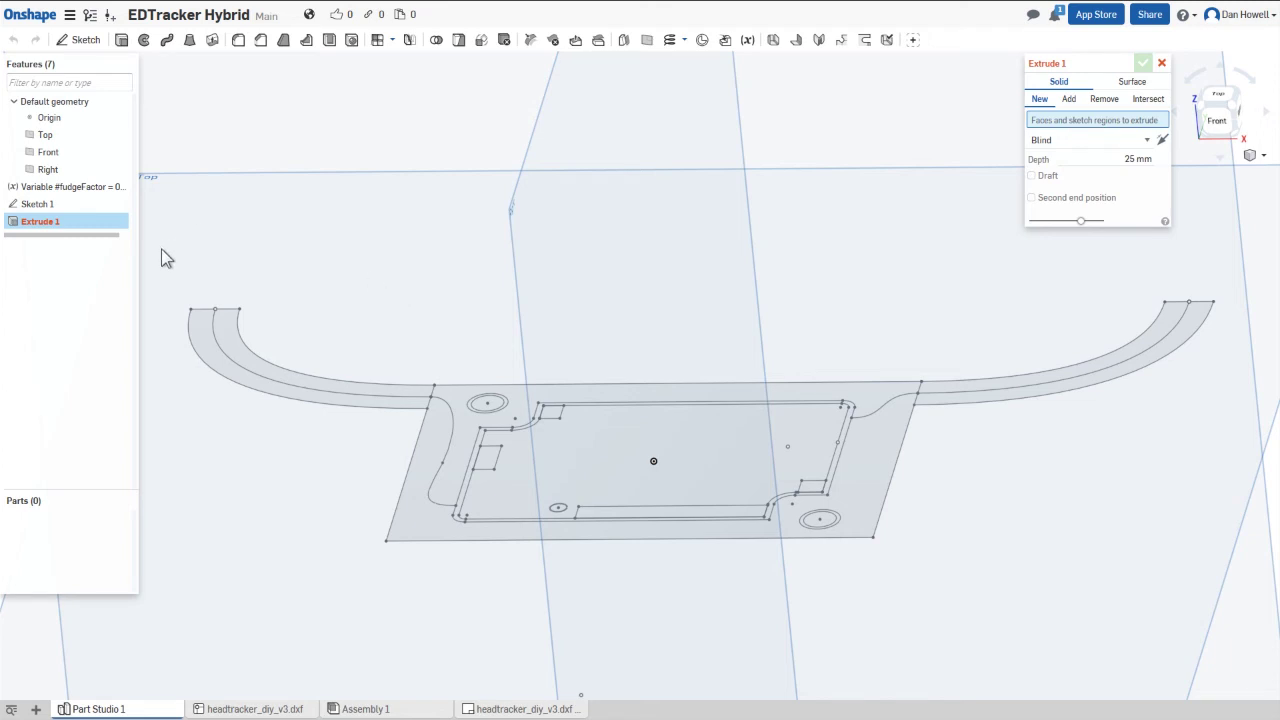
mouse_move(164, 242)
mouse_down()
mouse_move(198, 264)
mouse_move(1037, 458)
mouse_move(1254, 558)
mouse_move(1248, 590)
mouse_up()
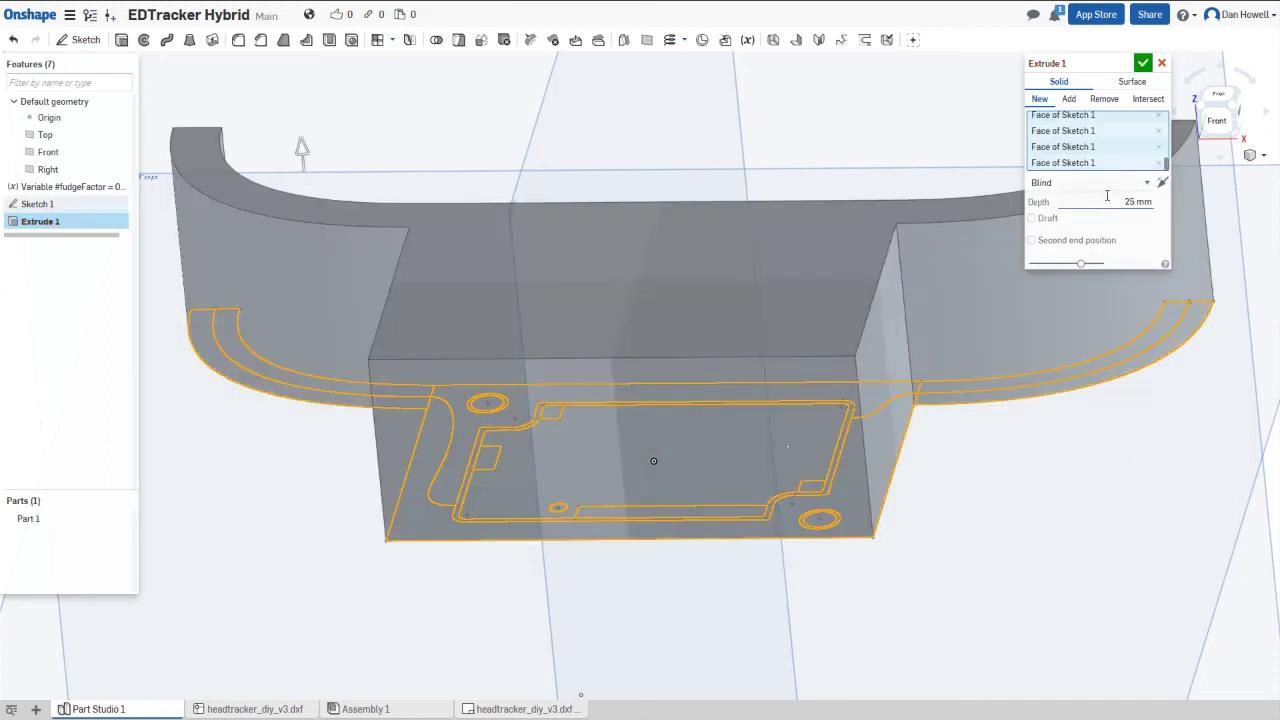
click(1131, 83)
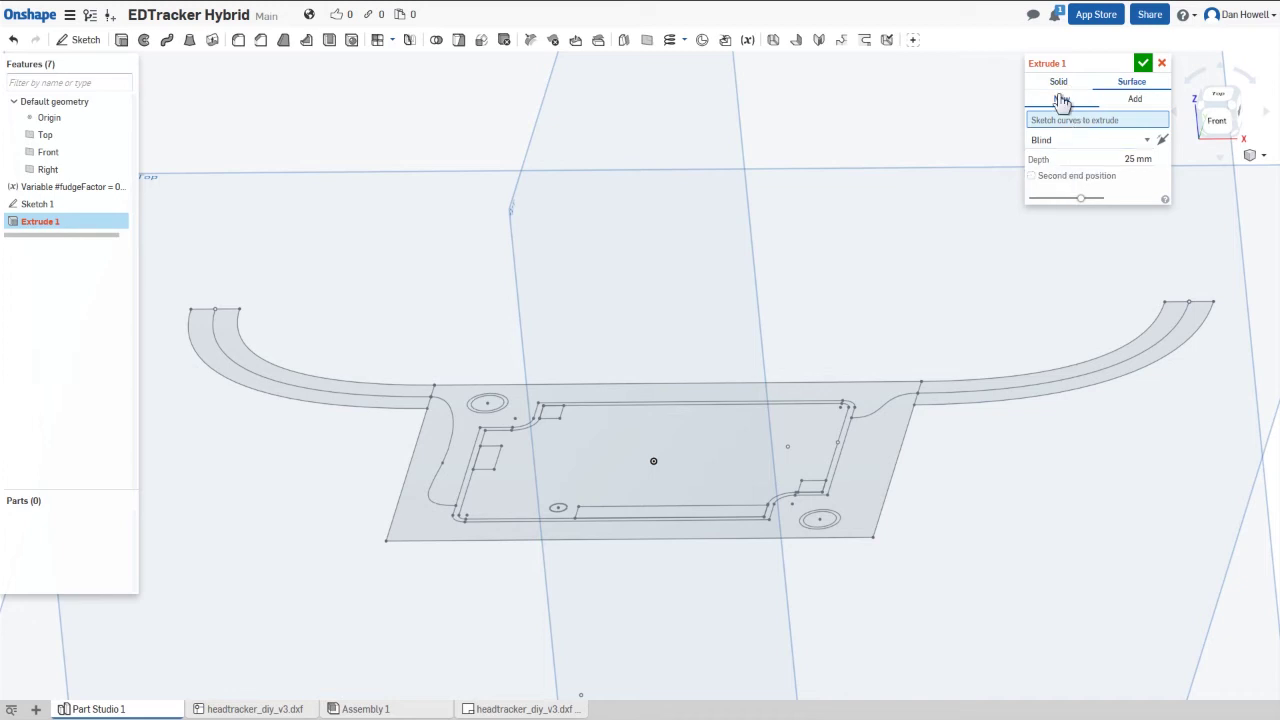
click(1060, 84)
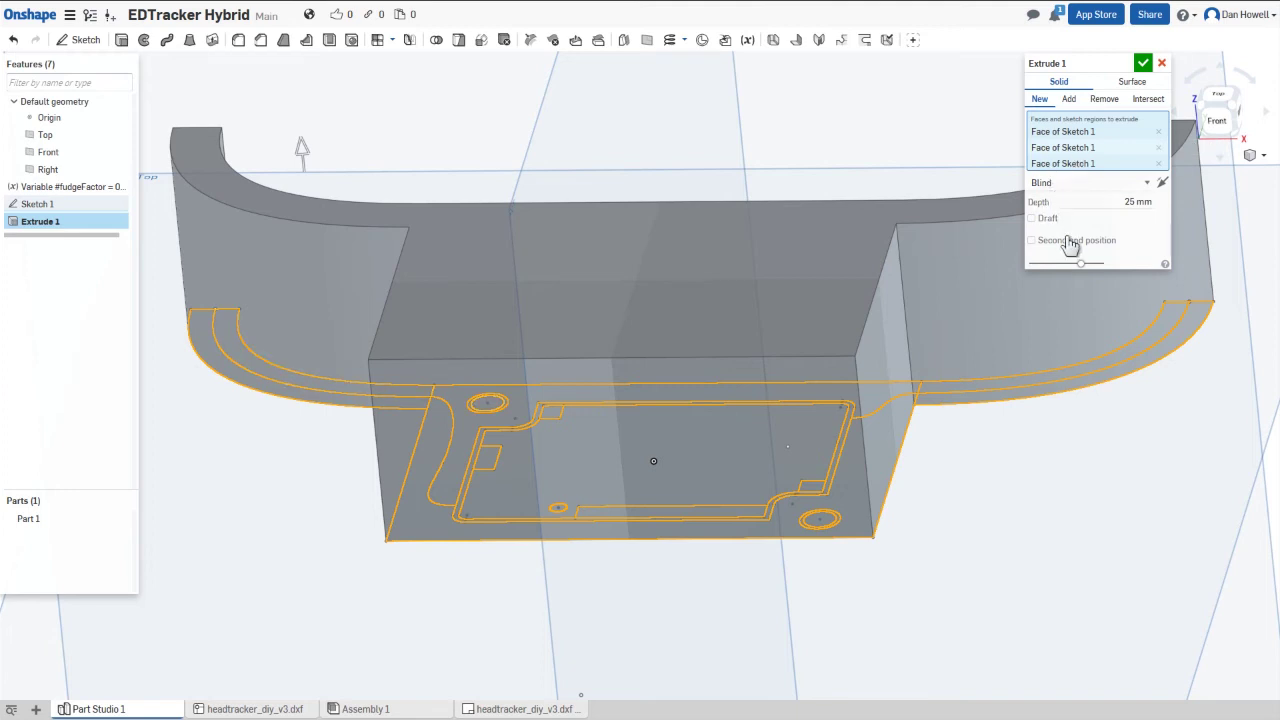
- Reverse the extrusion to point downward and set its depth to 12 mm
click(1162, 184)
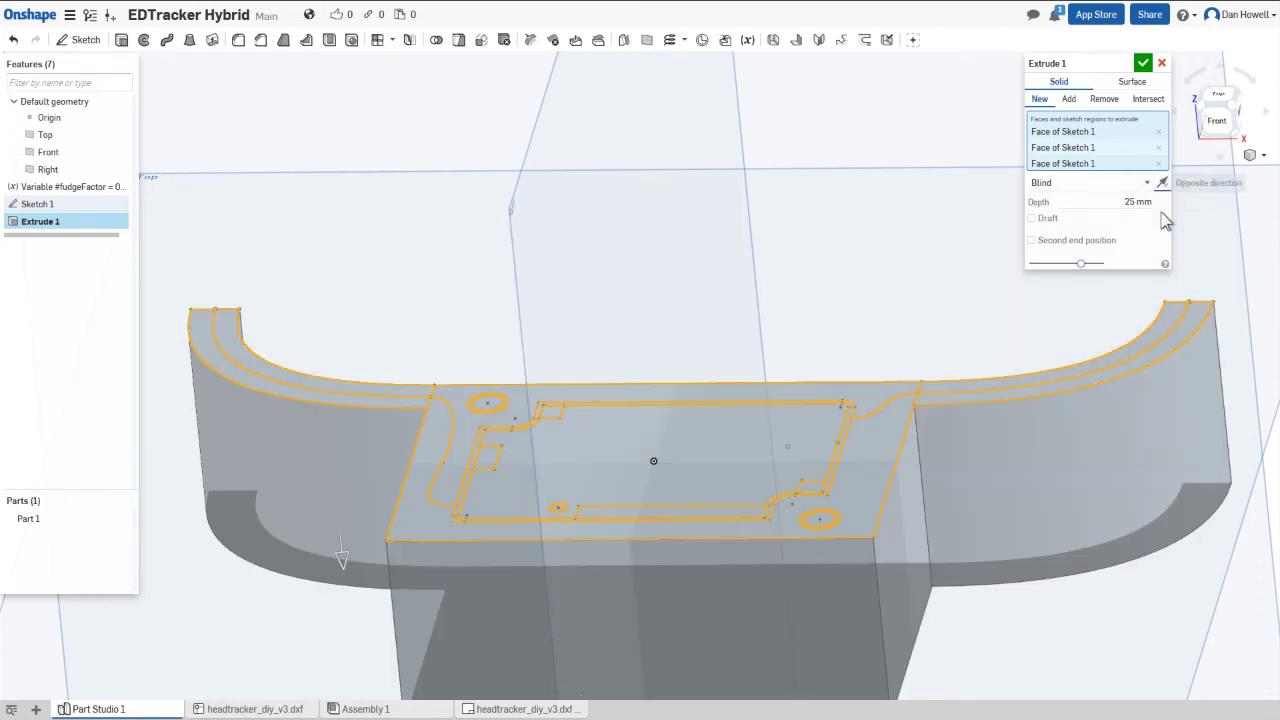
click(1138, 201)
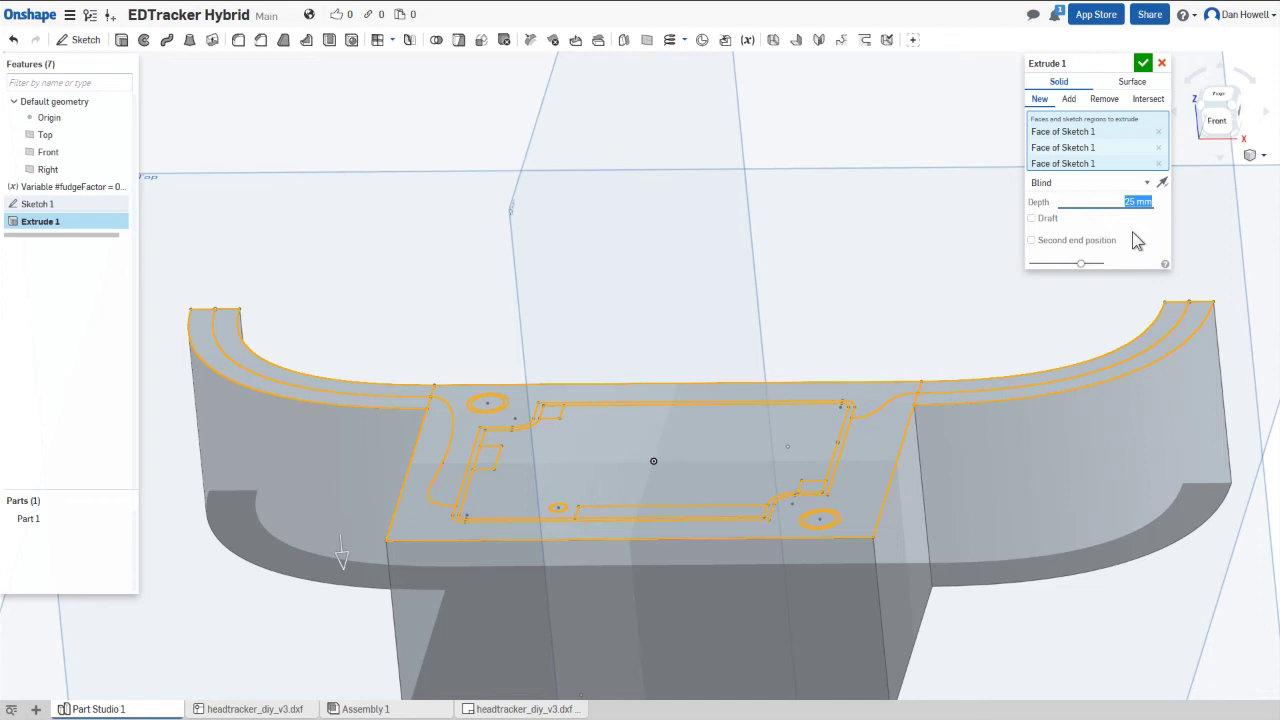
text(12)
key(Return)
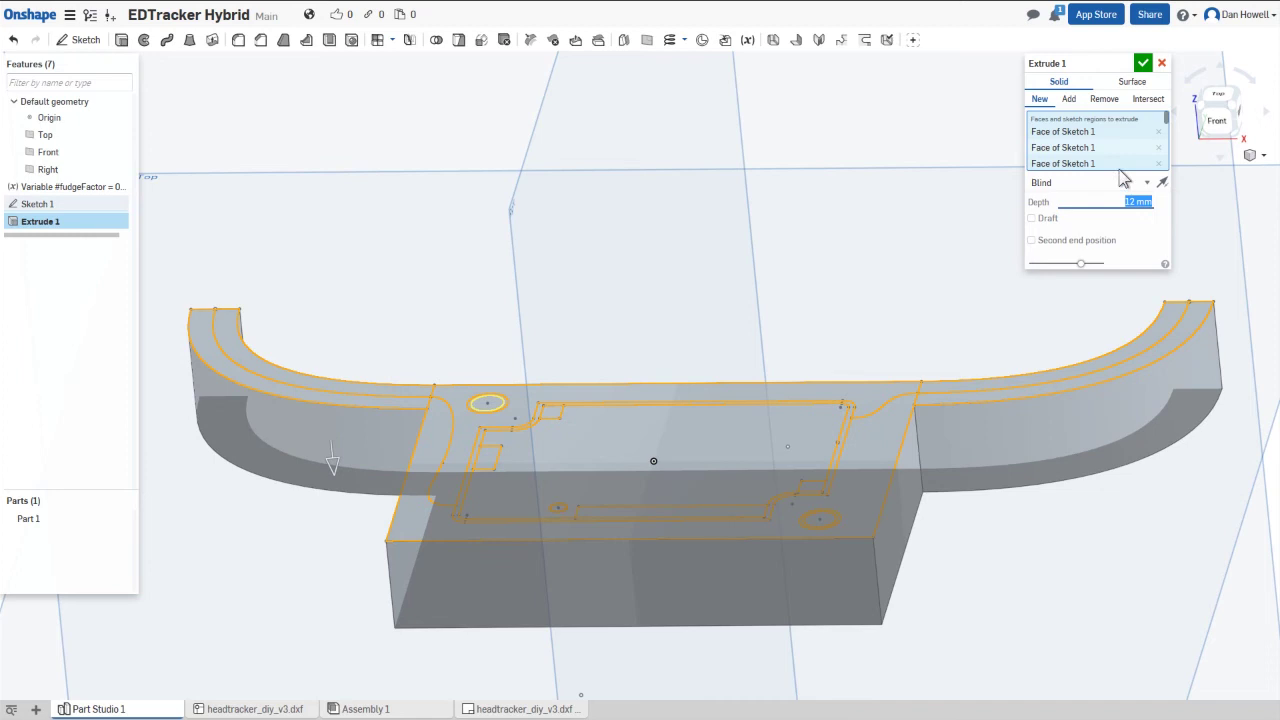
- Accept the downward extrusion of the body and arms
click(1143, 64)
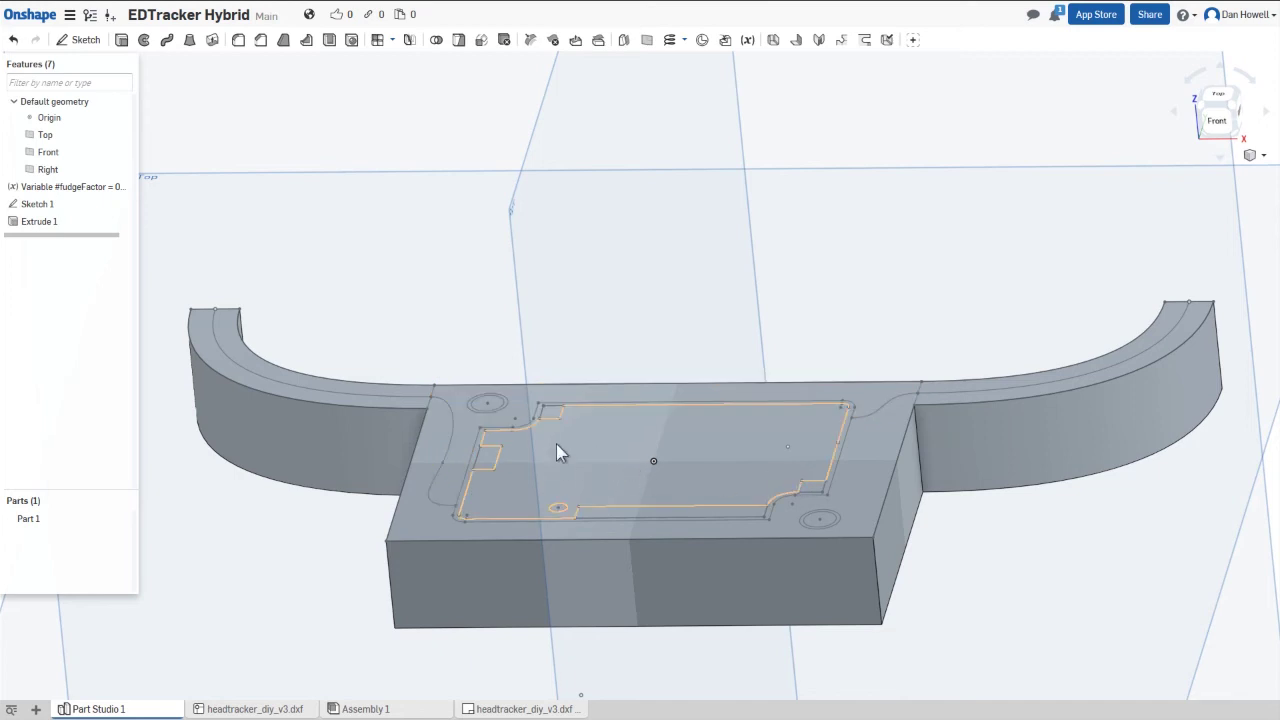
mouse_move(617, 272)
right_down()
mouse_move(638, 311)
mouse_move(630, 330)
right_up()
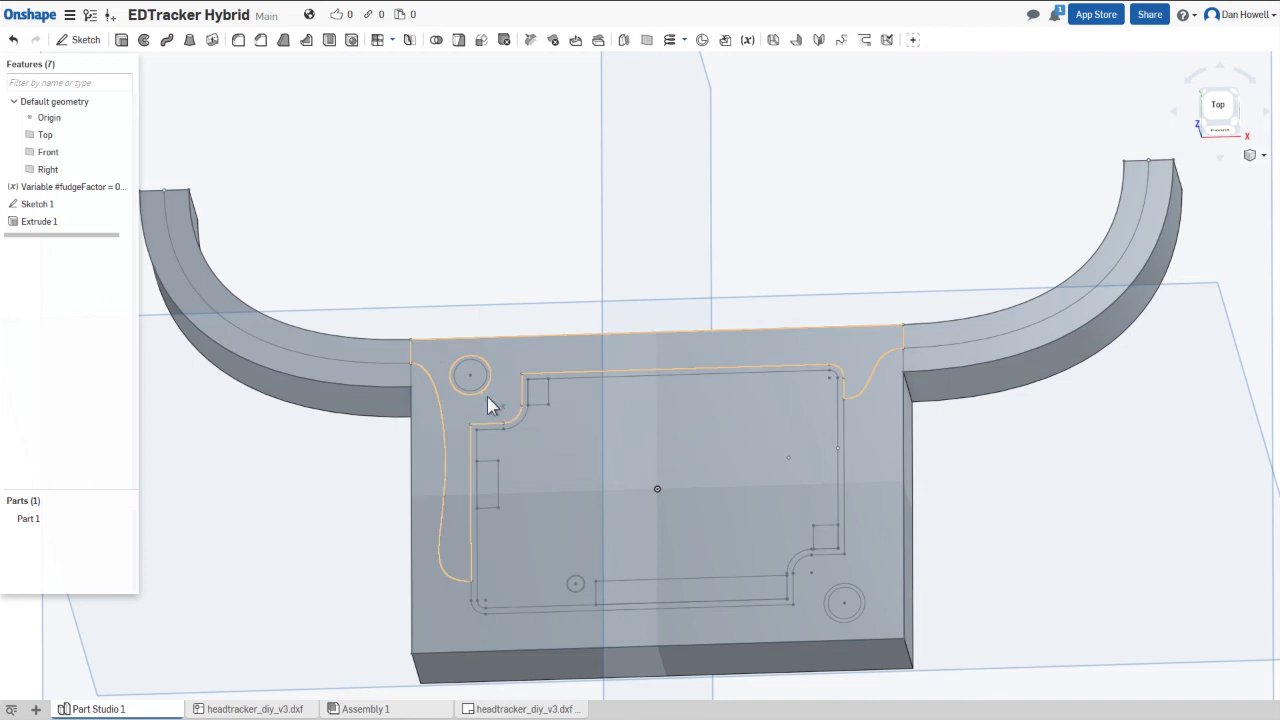
click(466, 372)
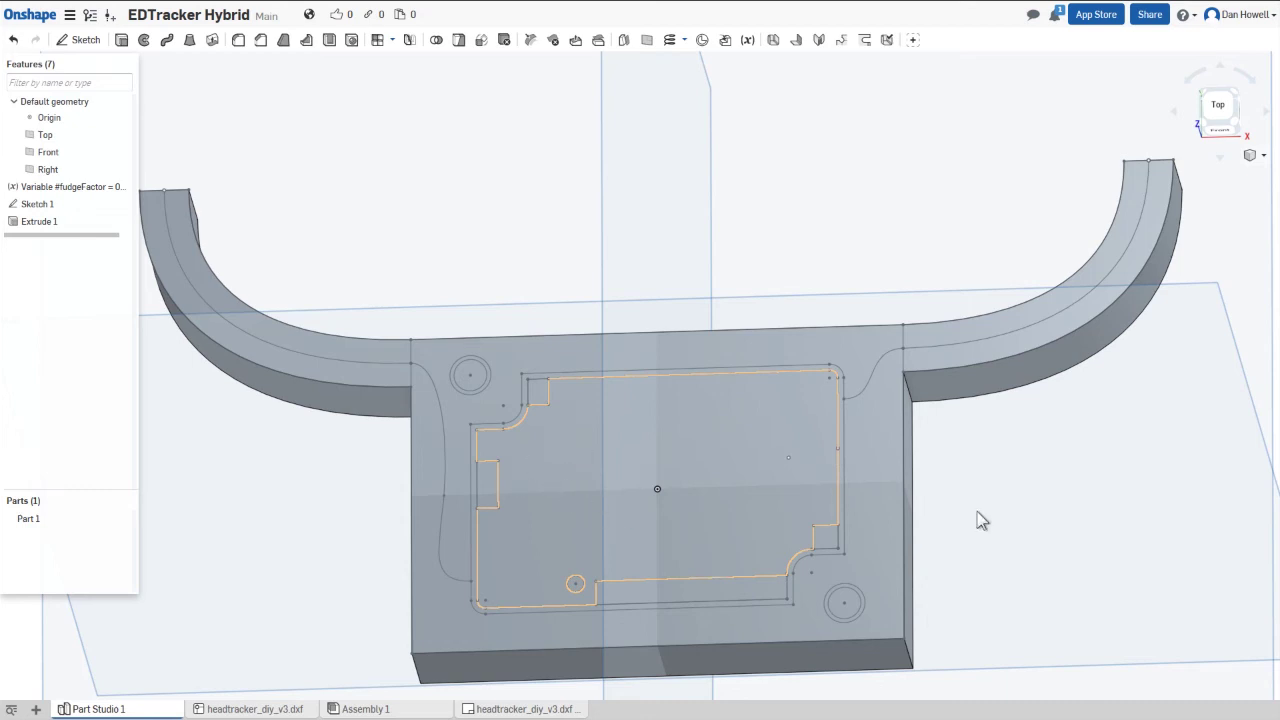
right_drag(988, 530, 995, 504)
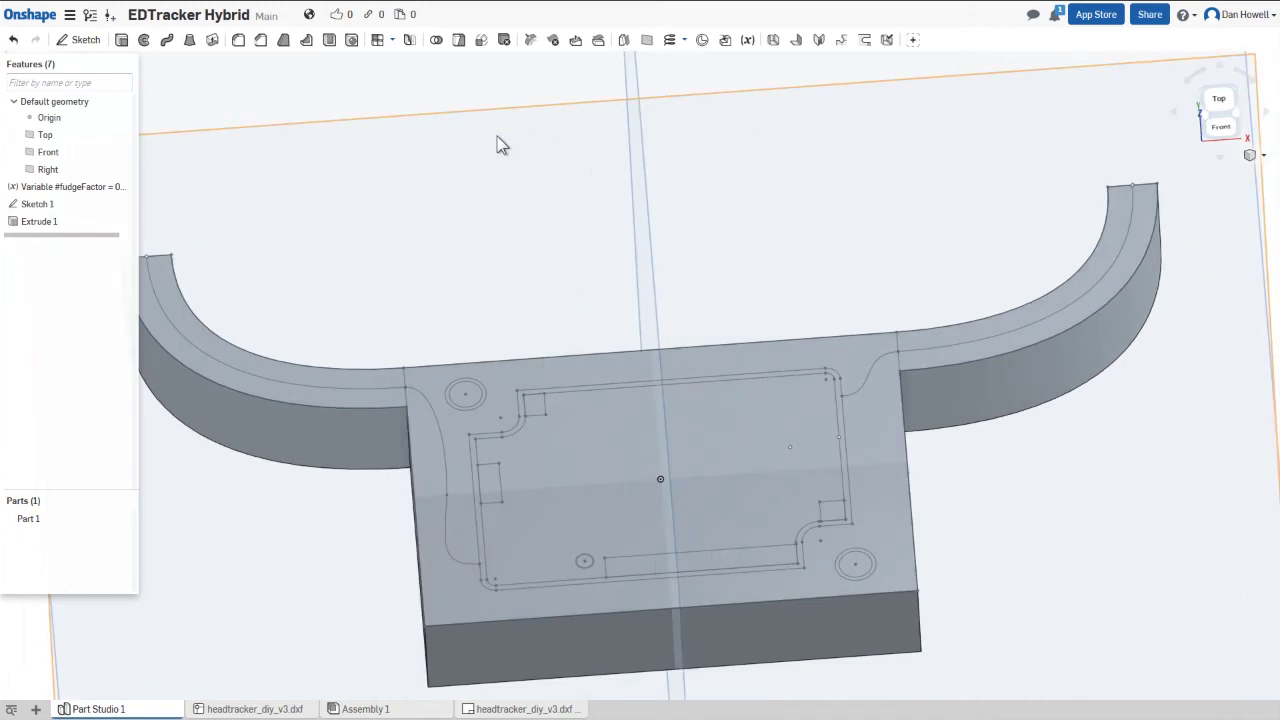
click(122, 41)
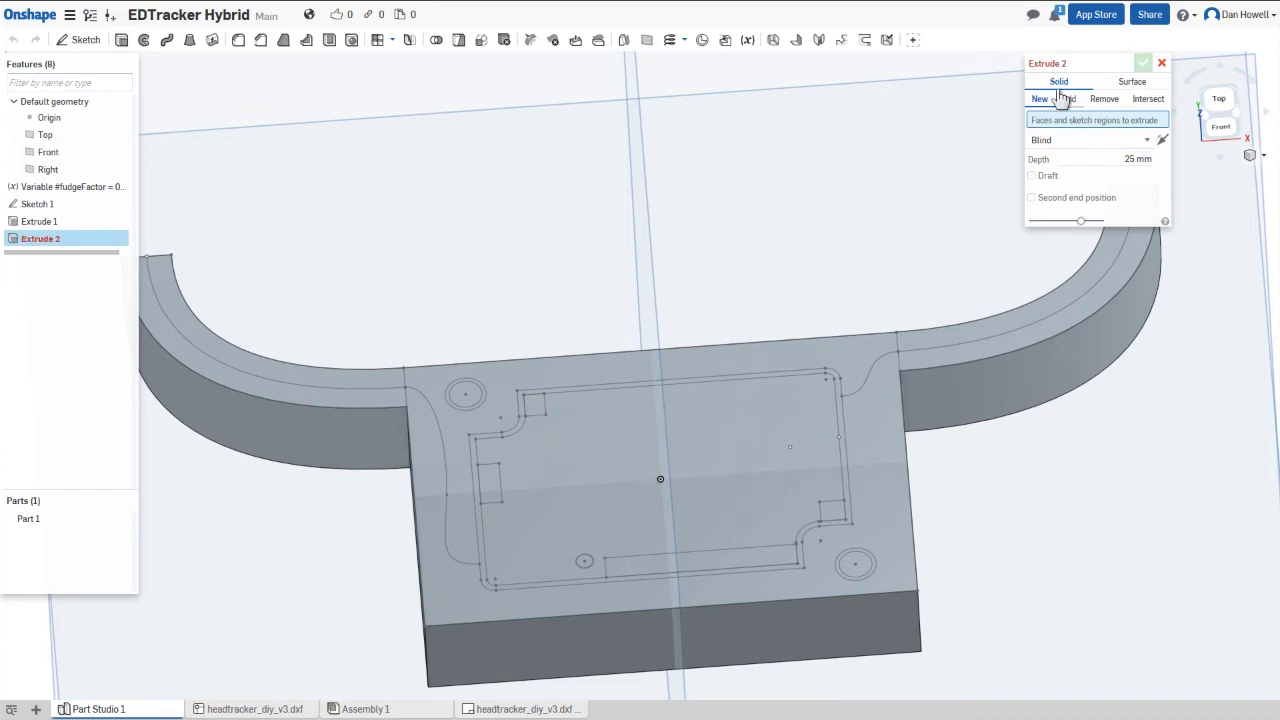
click(1104, 100)
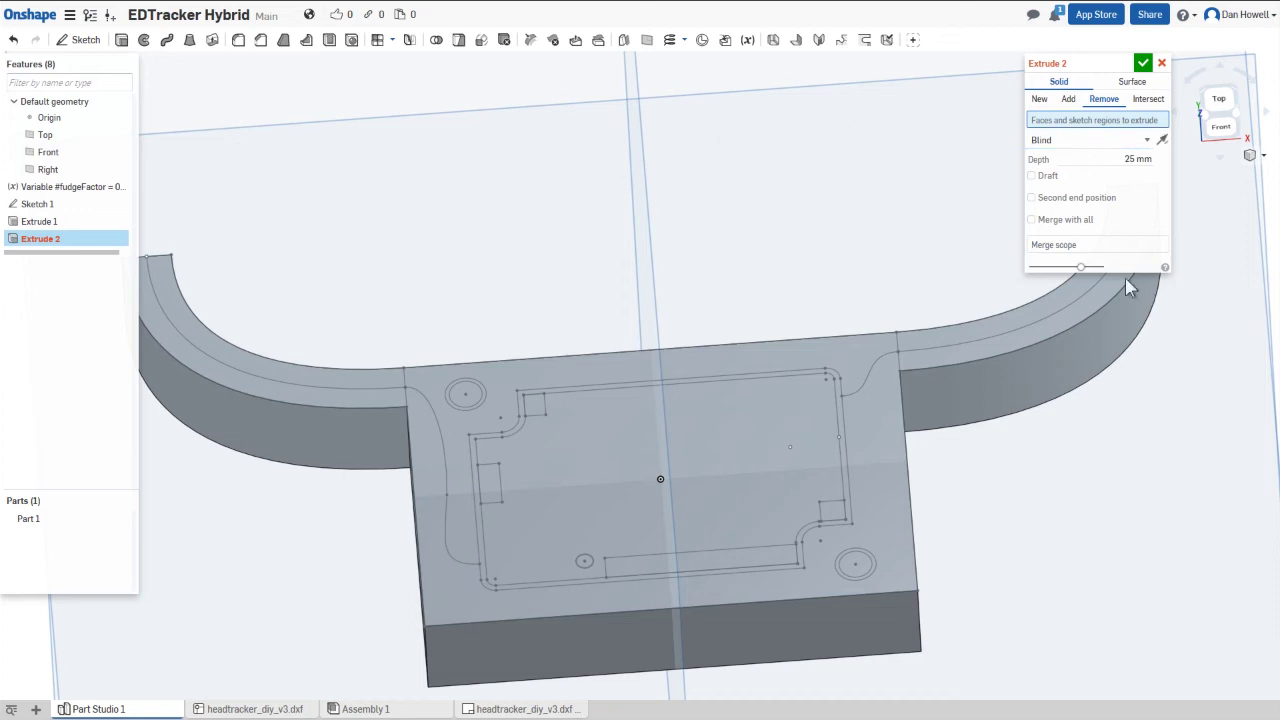
click(1057, 246)
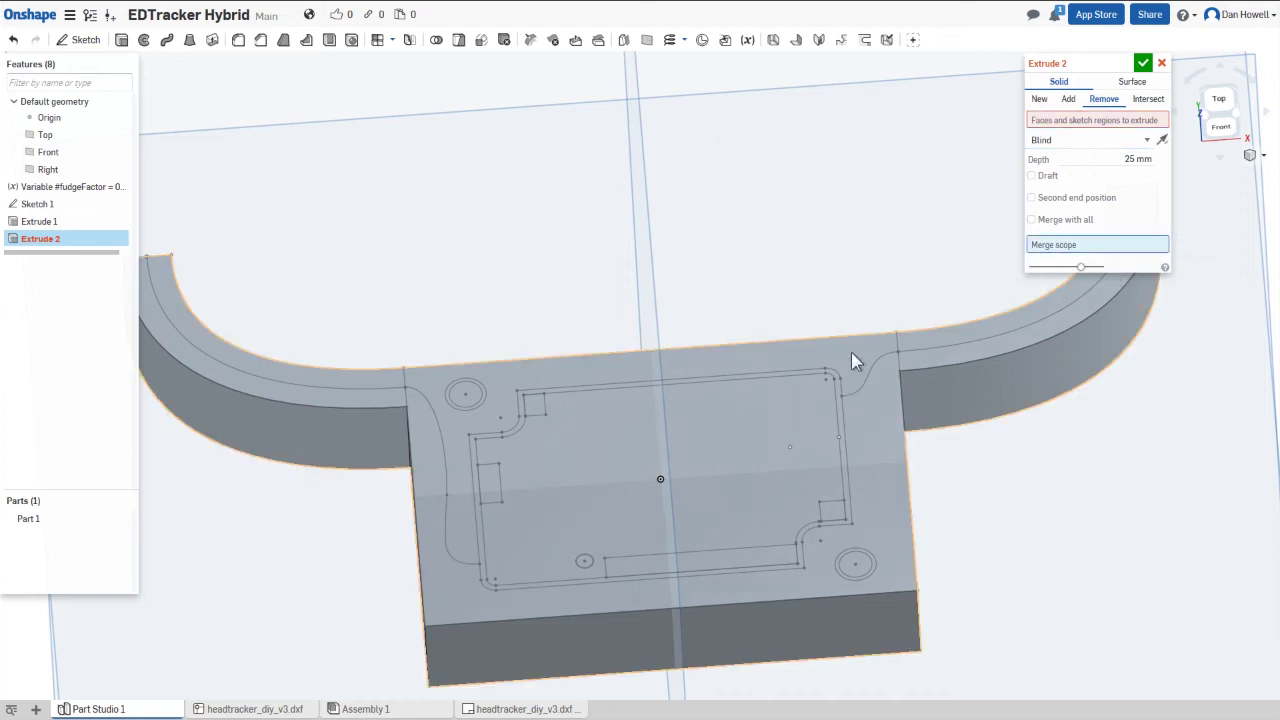
click(889, 440)
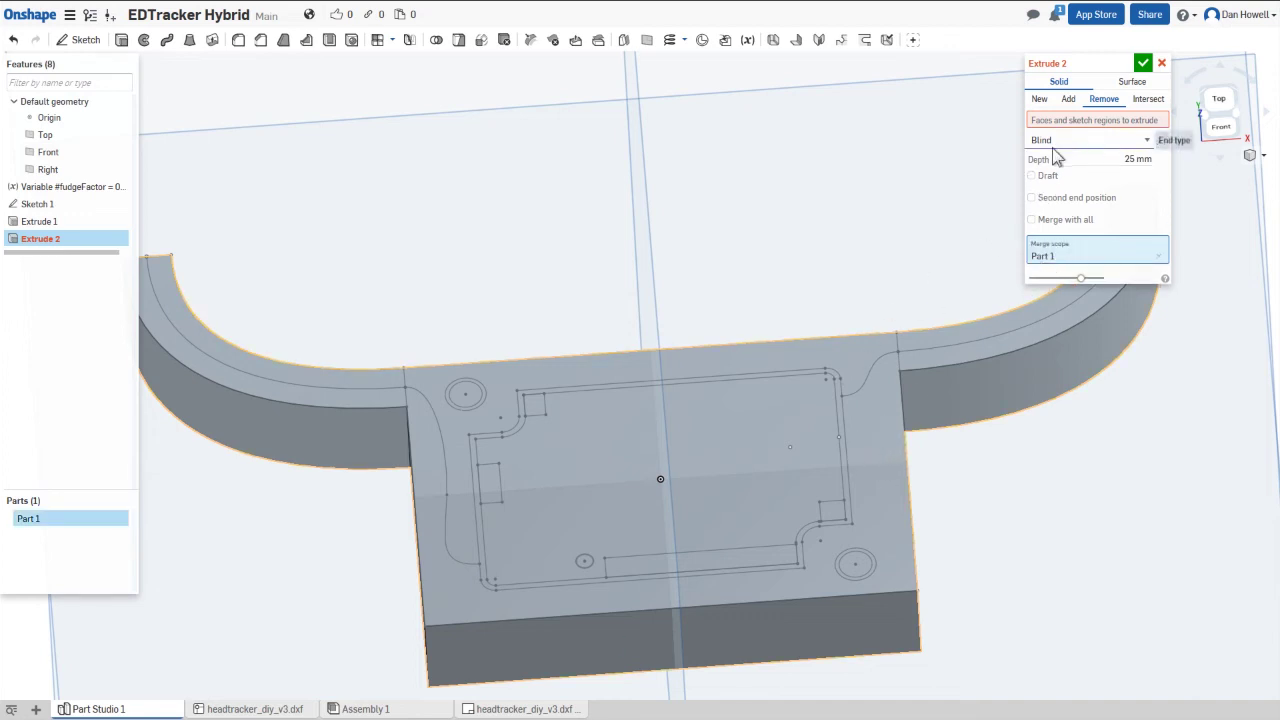
right_click(40, 522)
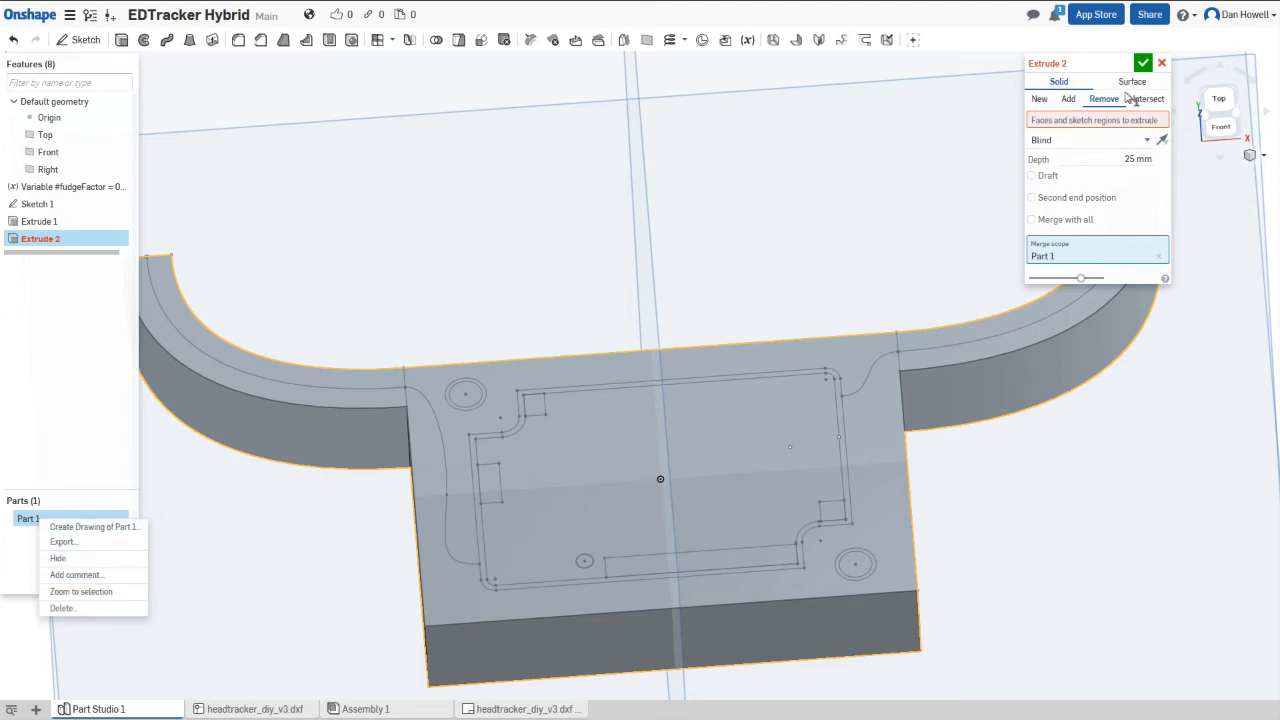
click(1161, 64)
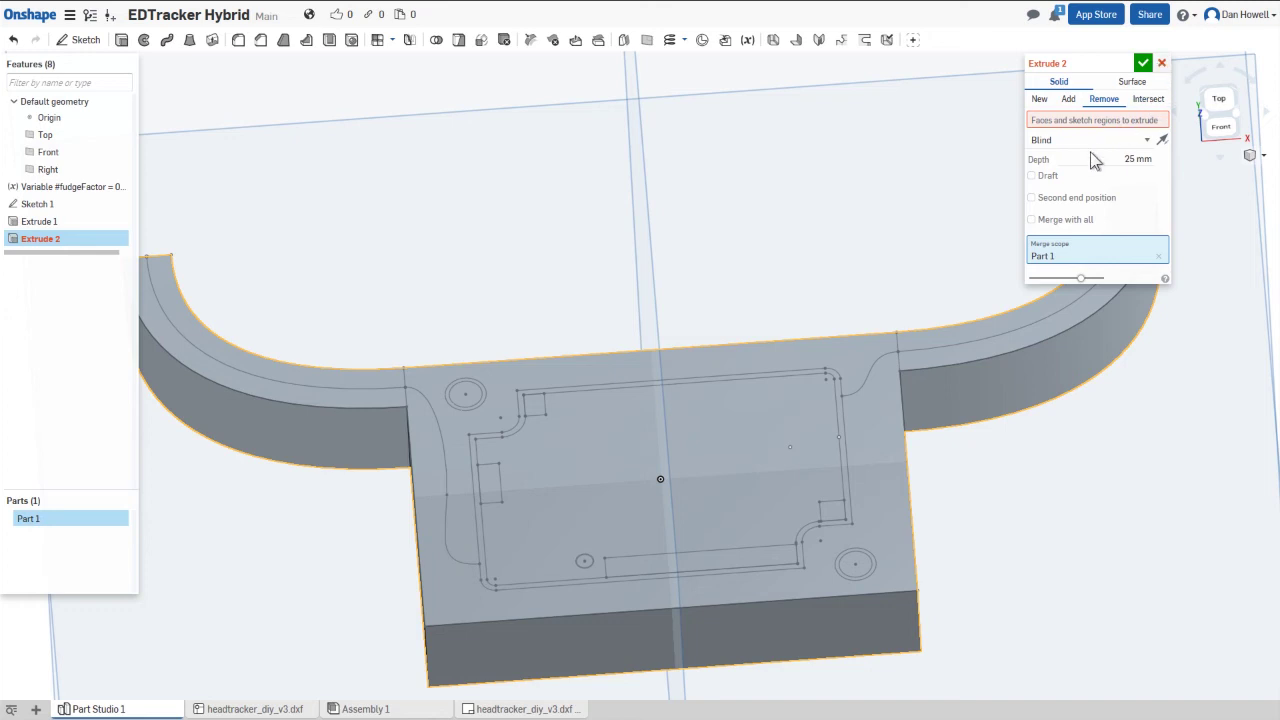
key(Escape)
- Rename the extruded part as Lower Half
click(28, 522)
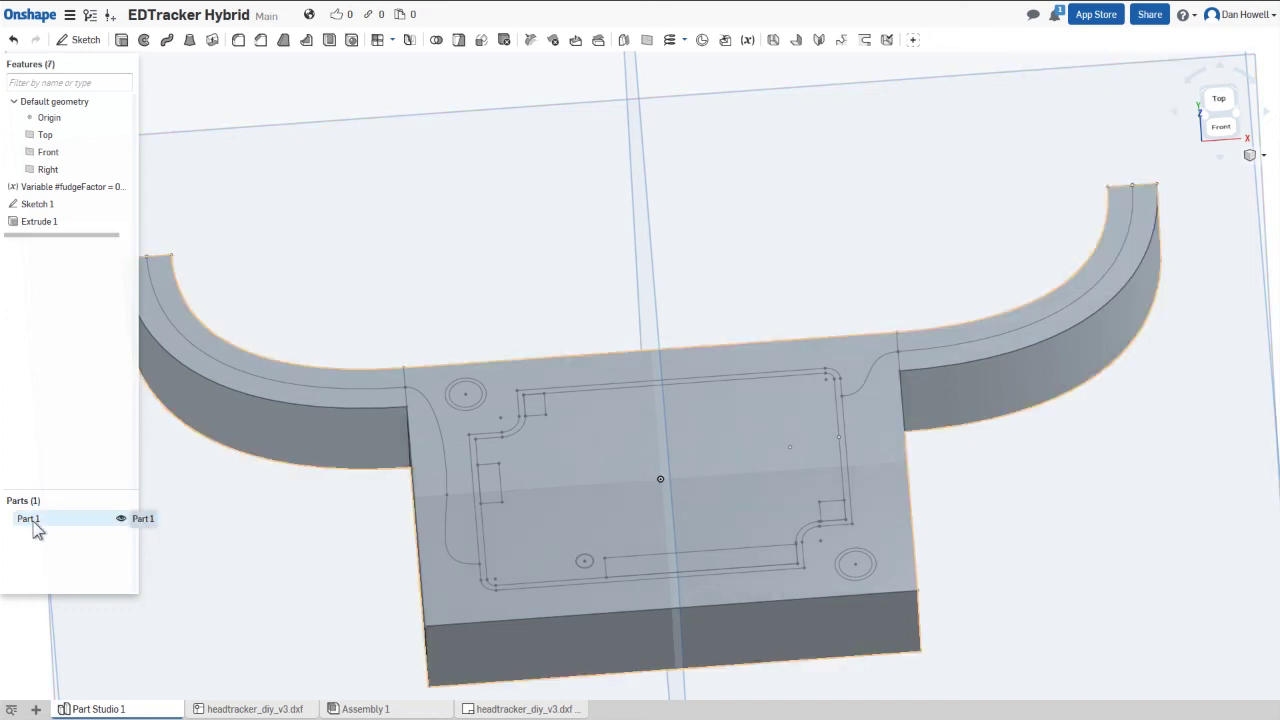
right_click(36, 526)
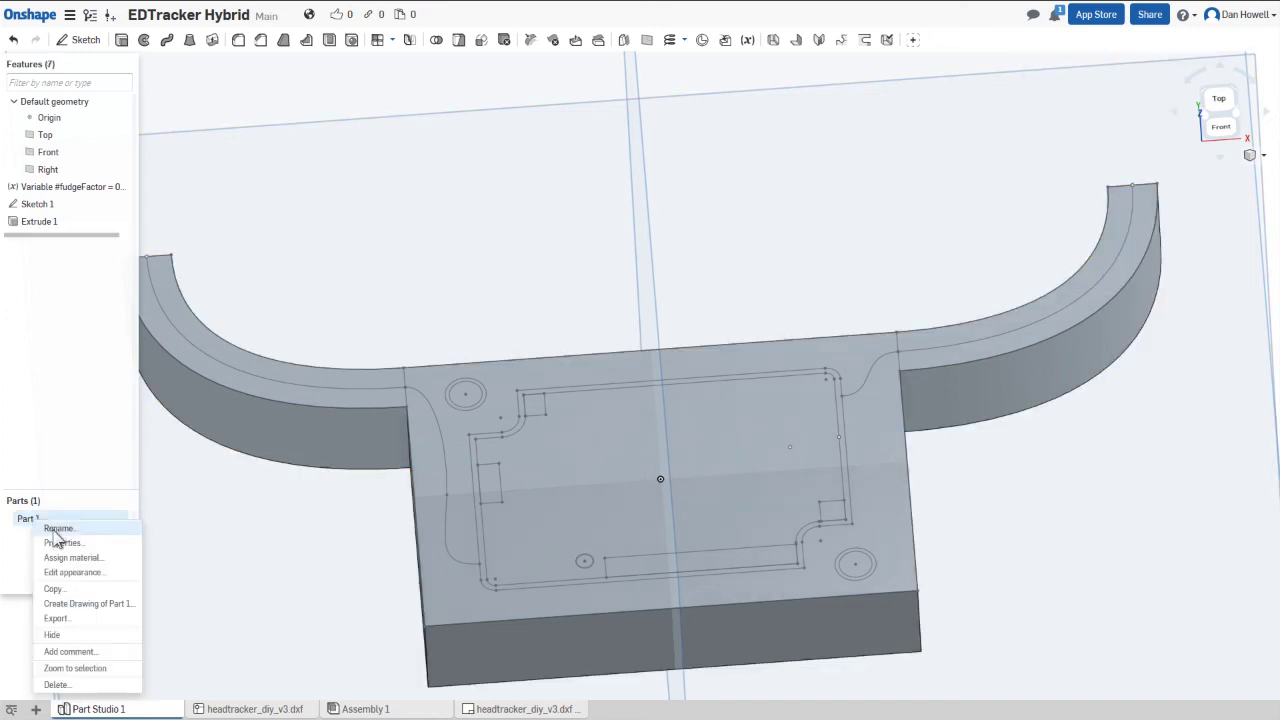
click(57, 530)
text(L)
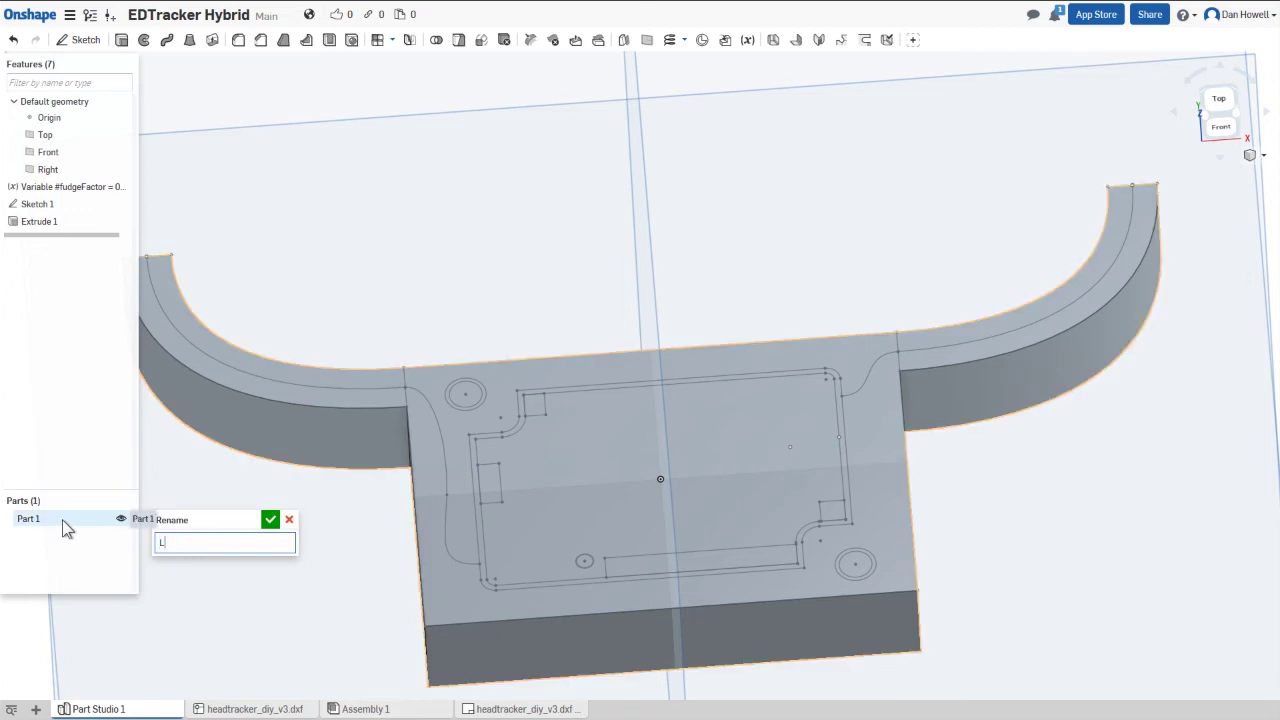
text(ower Half)
key(Return)
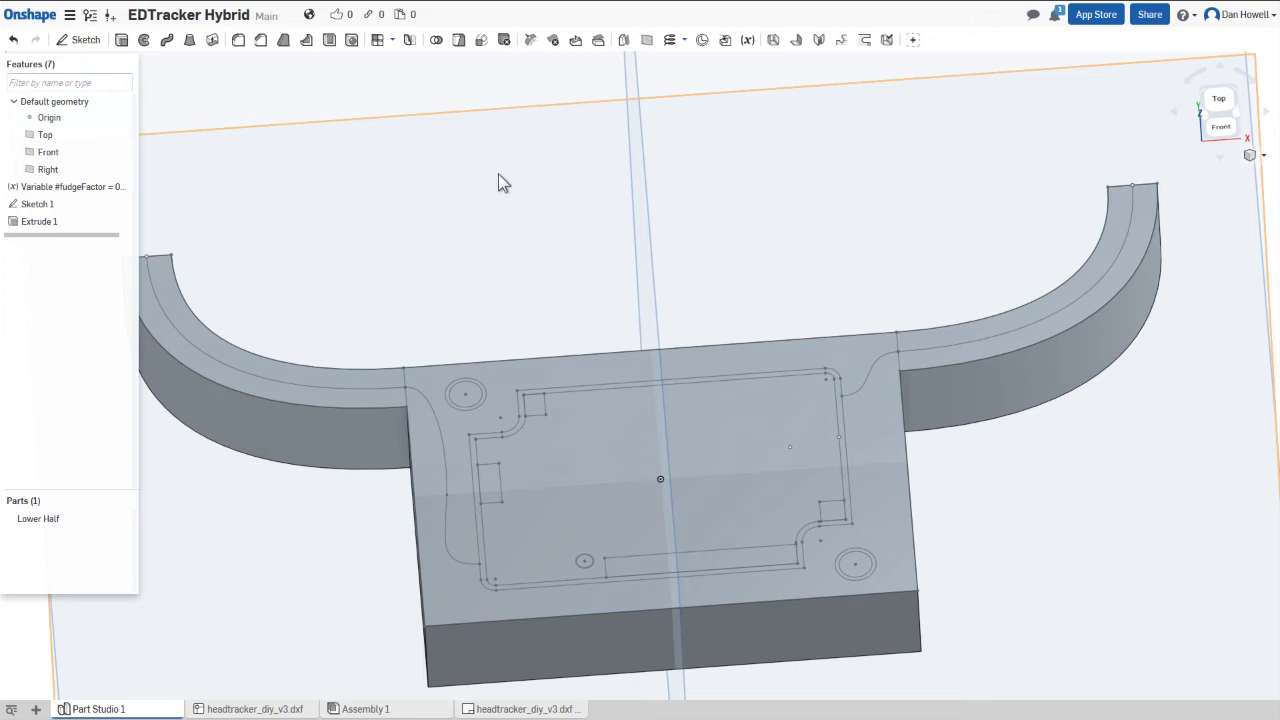
- Set up a new solid extrusion that removes material, with Lower Half as the merge scope
click(121, 40)
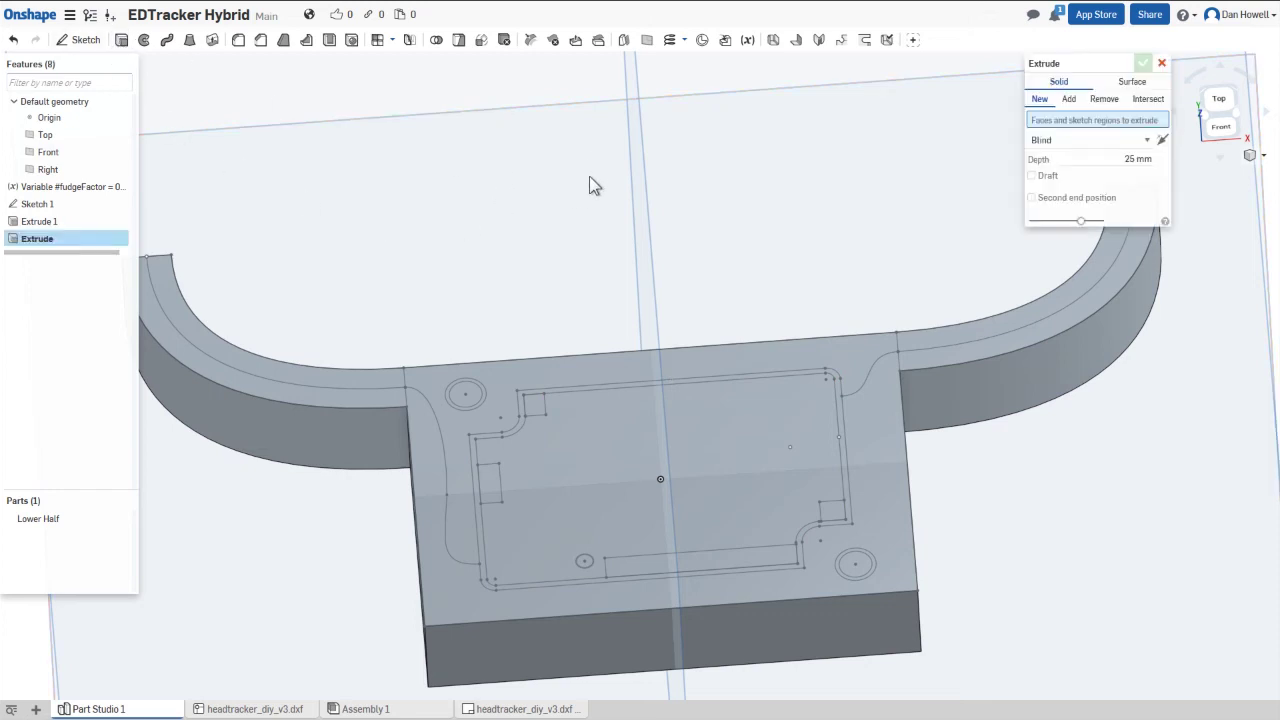
click(1104, 99)
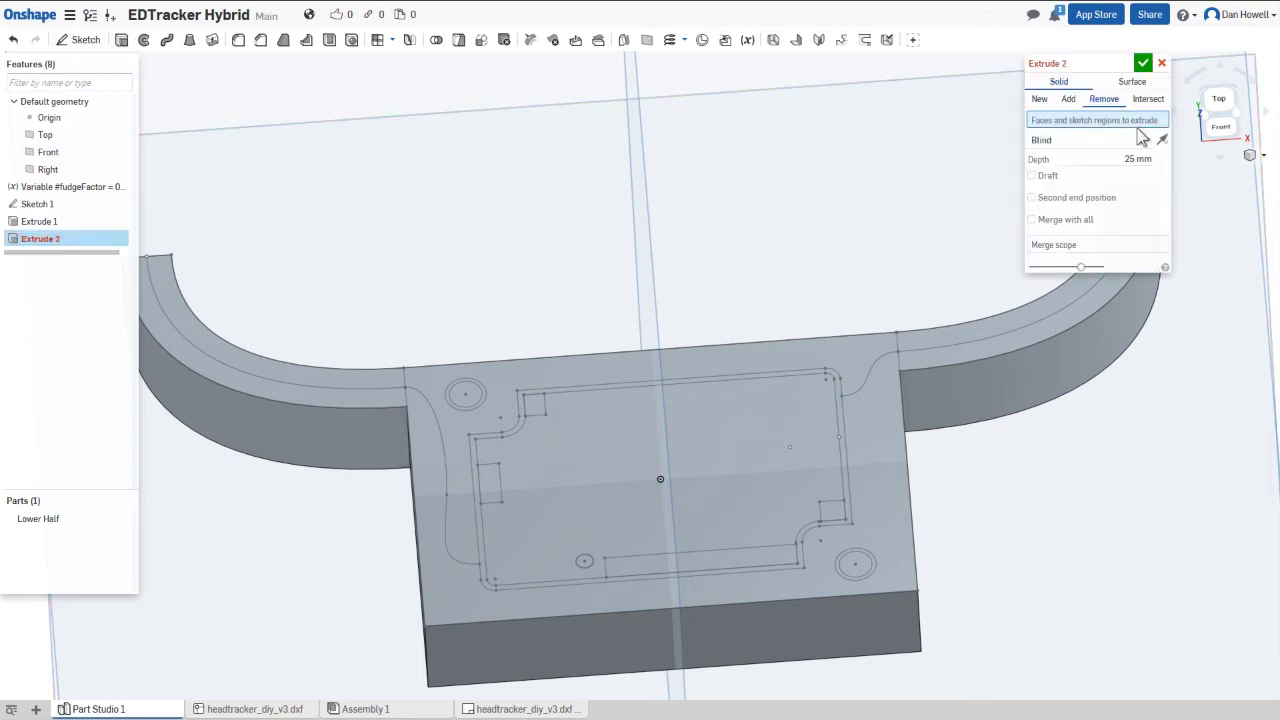
click(1075, 250)
click(900, 390)
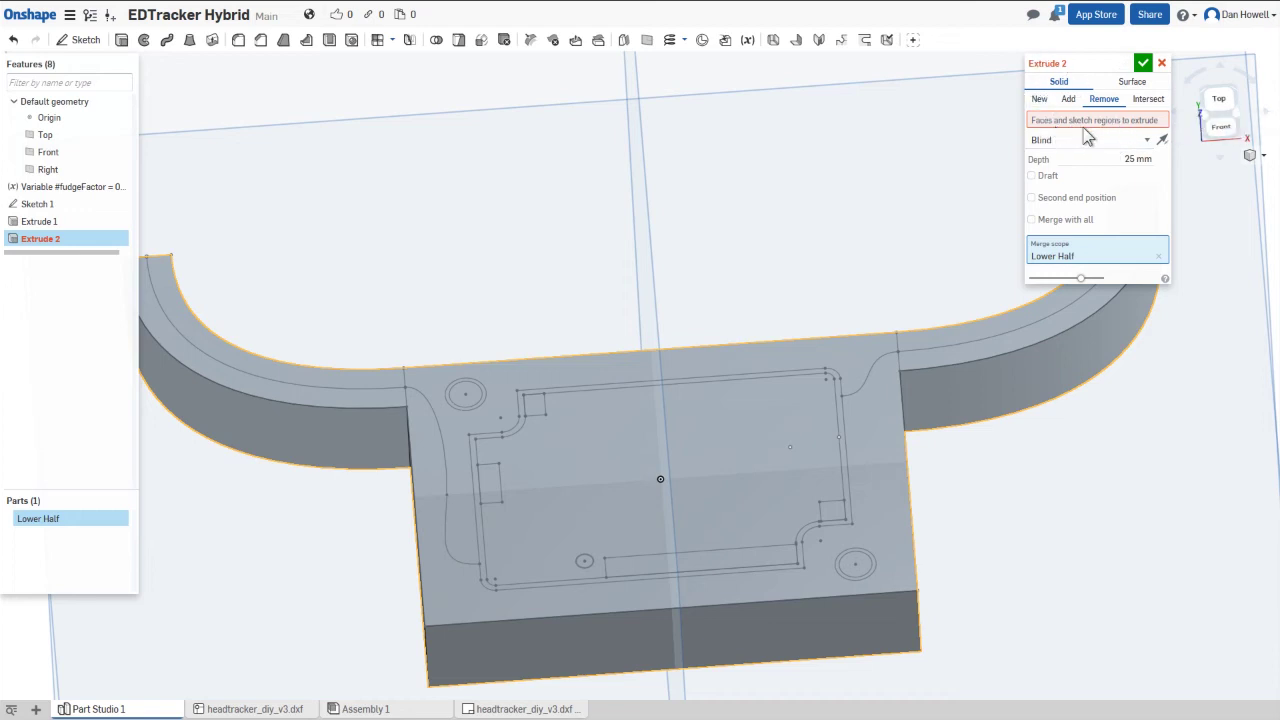
mouse_move(1062, 65)
click(1087, 120)
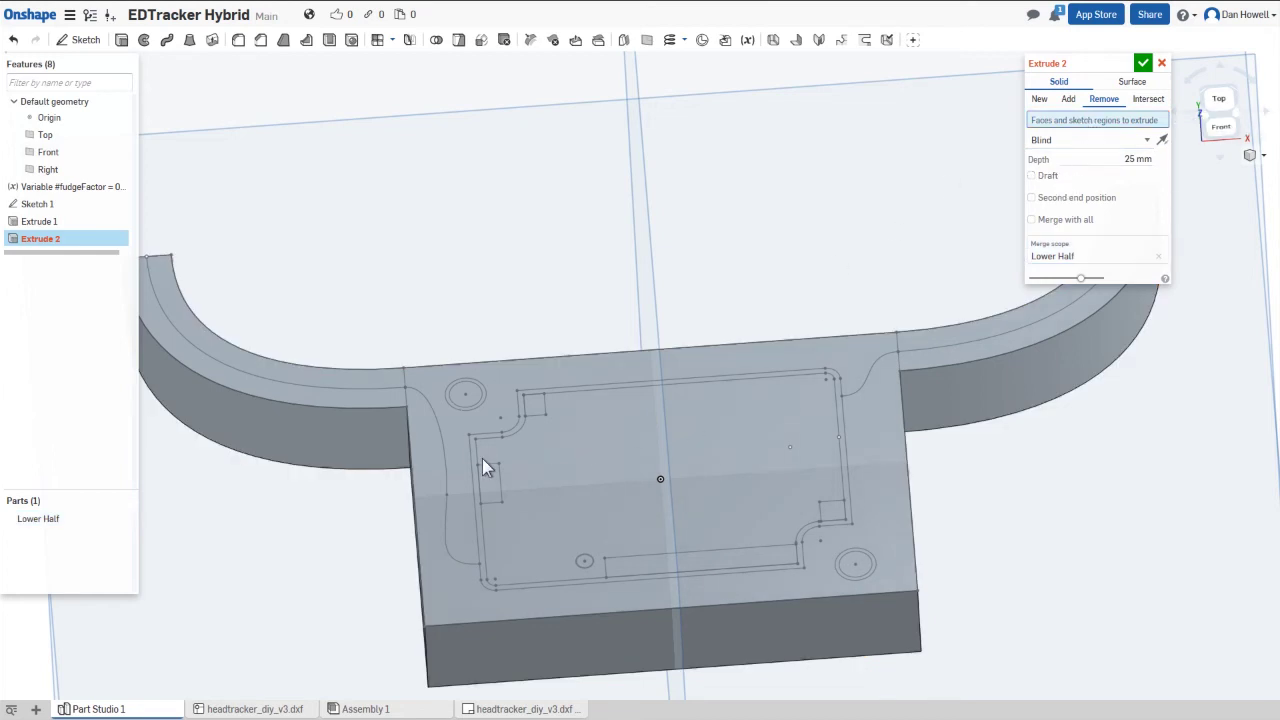
- Cut the inner board region, including the small circle, to a depth of 7 mm, leaving out the support rectangles
click(596, 480)
scroll(596, 512, up, 3)
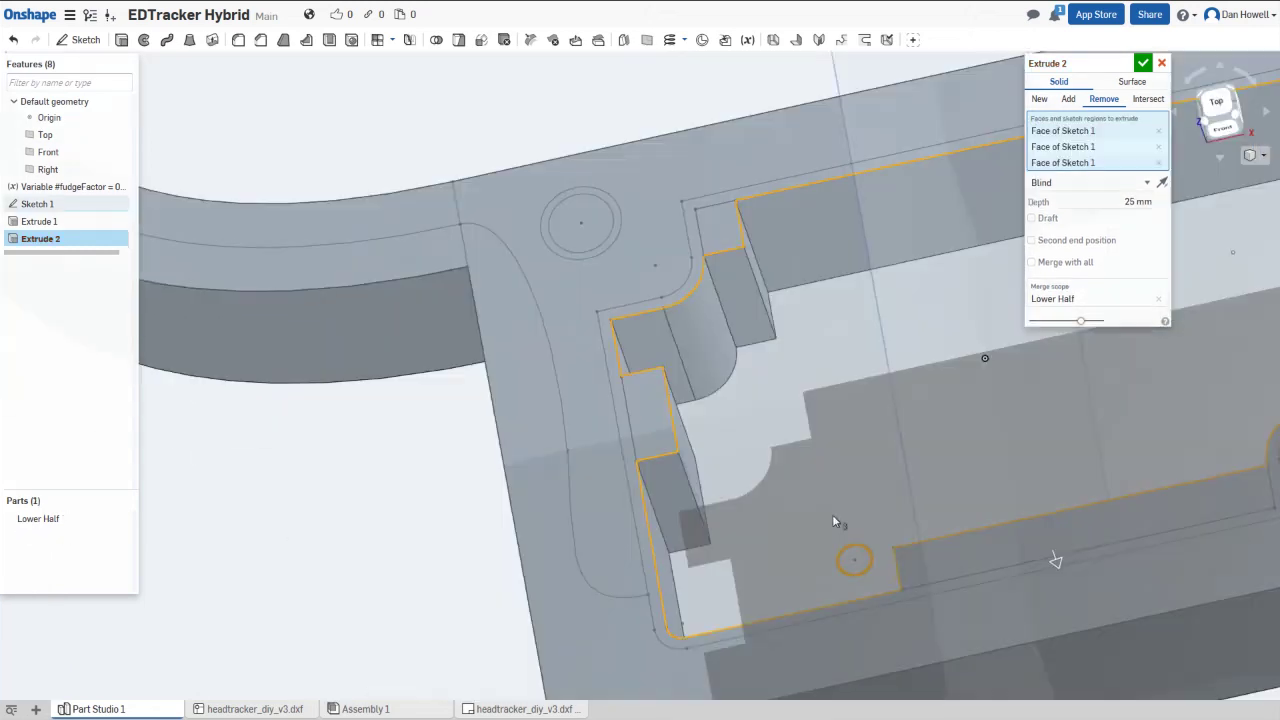
click(1132, 201)
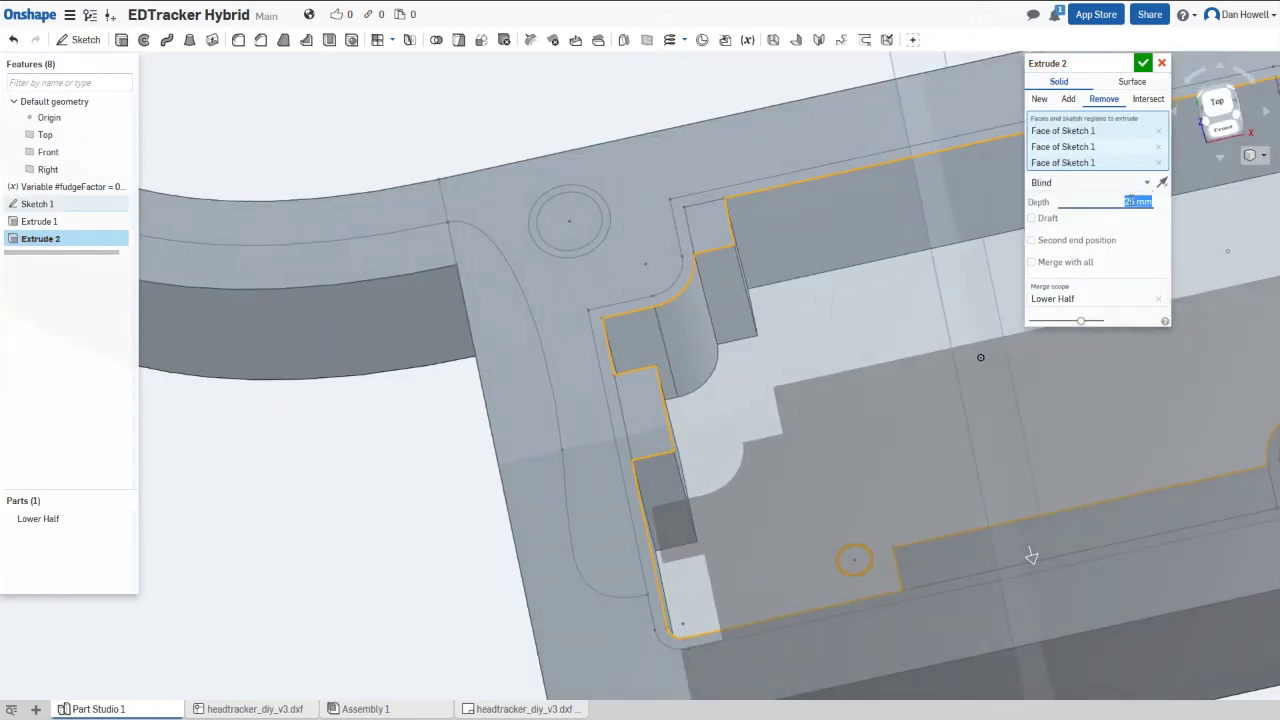
text(7)
key(Return)
right_drag(1028, 450, 985, 440)
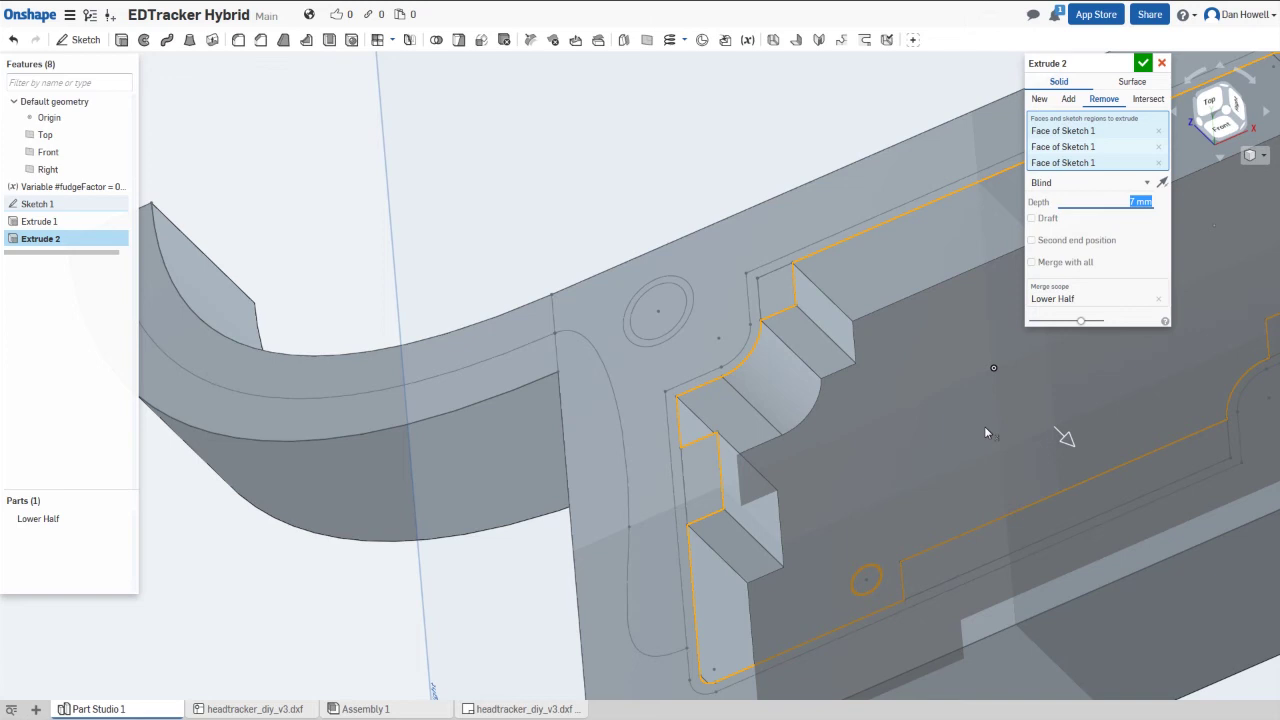
- Deepen the board pocket cut to 9 mm and accept it
text(8)
key(Return)
text(9)
key(Return)
right_drag(984, 426, 702, 516)
right_drag(738, 489, 732, 502)
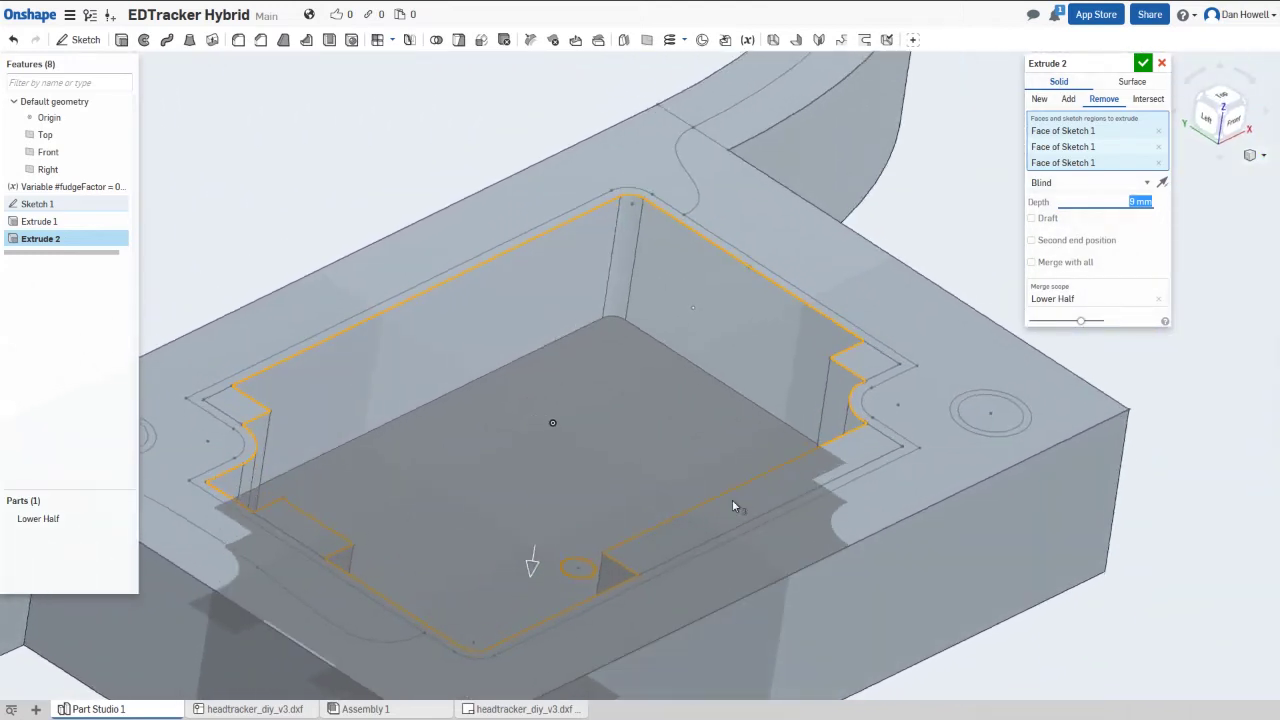
click(1143, 63)
- Set up a 2 mm deep removing extrusion of the narrow border between the two board outlines, limited to Lower Half
right_drag(618, 422, 734, 360)
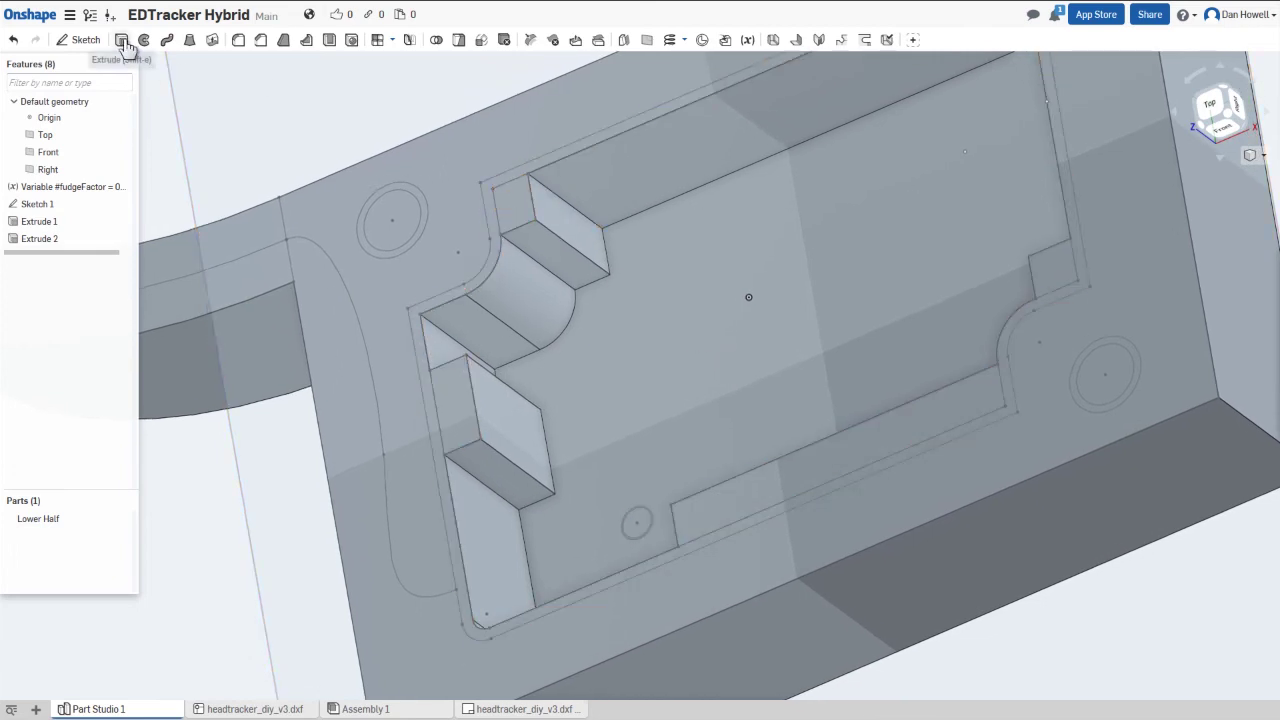
key(shift+e)
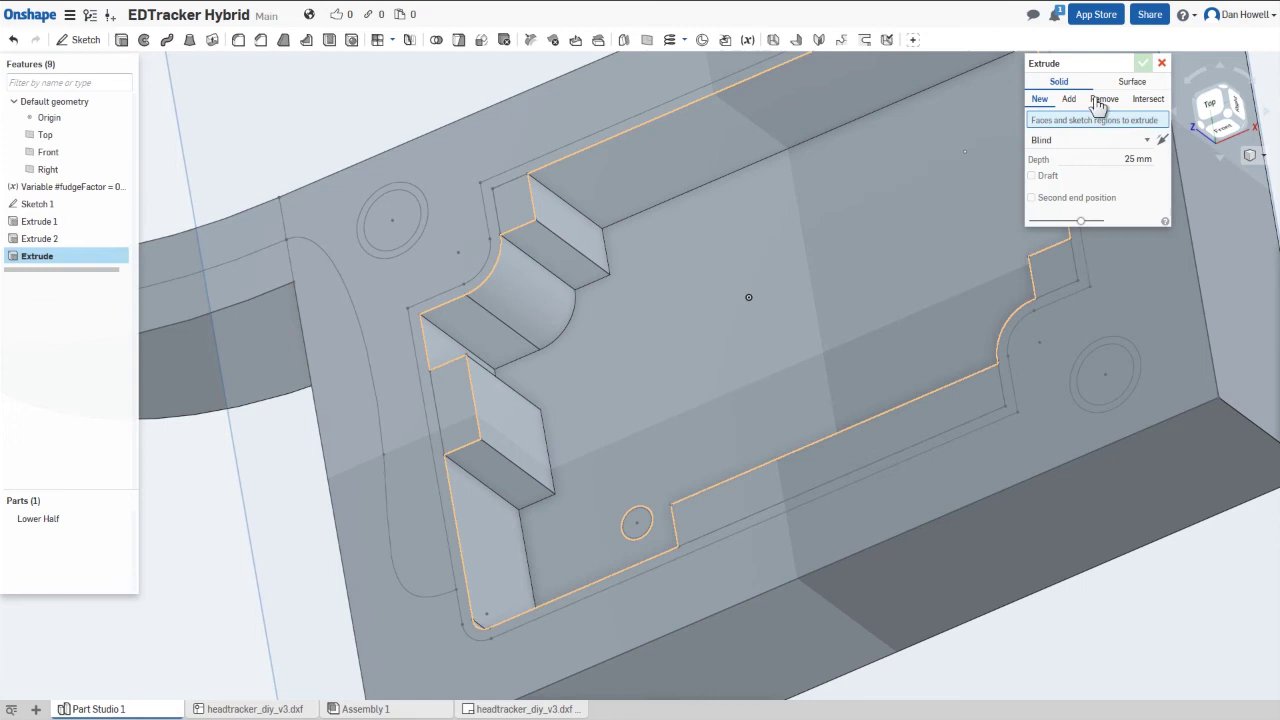
click(1104, 98)
click(1062, 246)
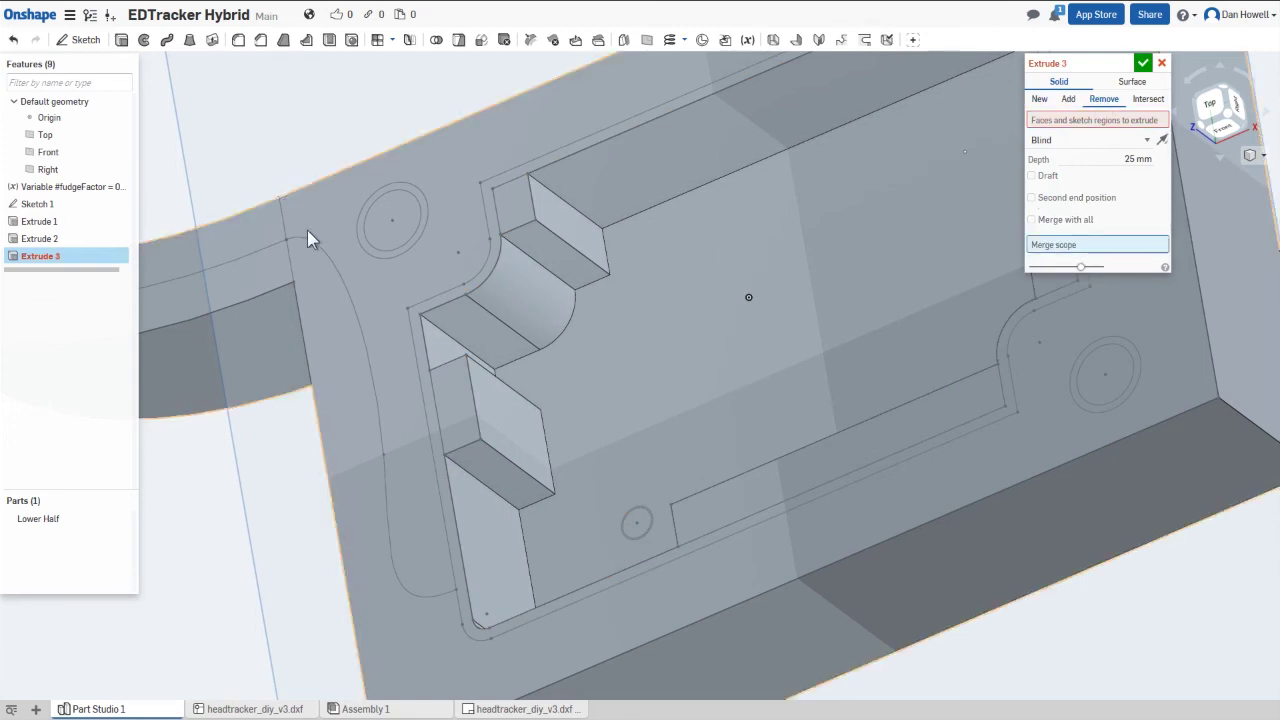
click(325, 210)
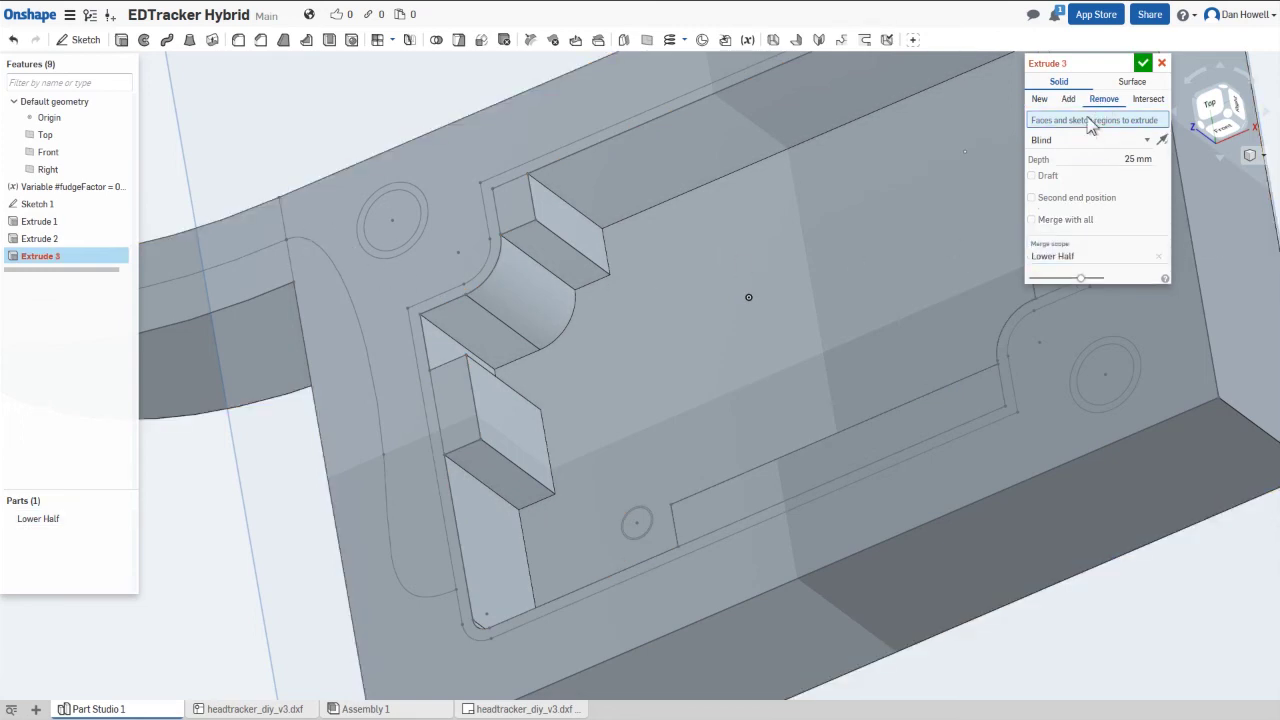
click(489, 212)
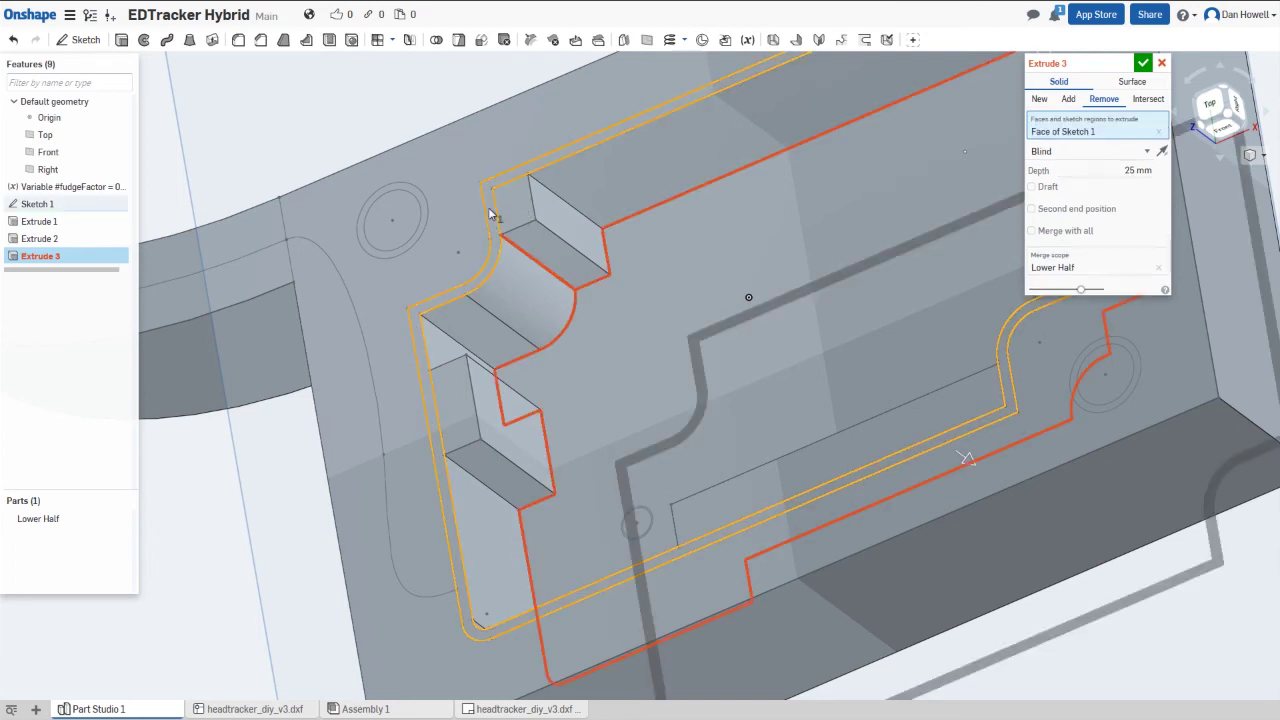
click(1134, 170)
key(Return)
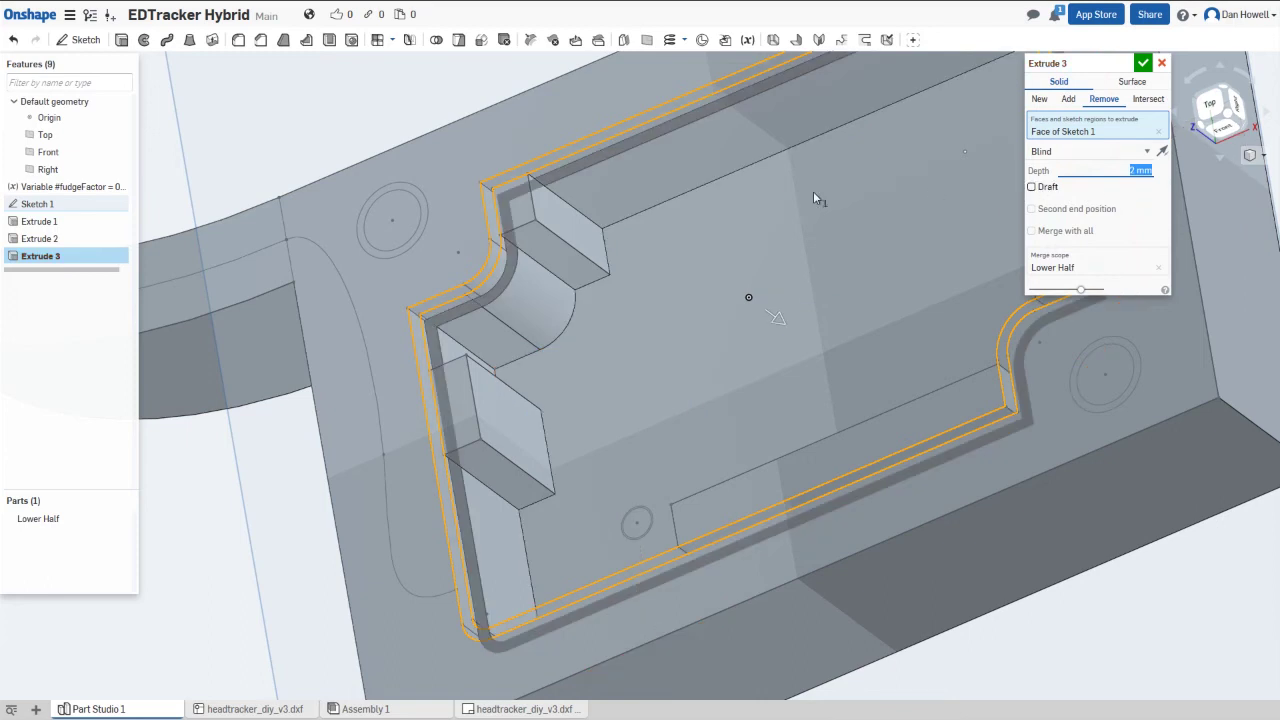
- Add the support rectangles around the pocket to the 2 mm cut and accept it
mouse_move(567, 446)
right_down()
mouse_move(581, 416)
mouse_move(563, 460)
mouse_move(618, 427)
mouse_move(606, 435)
right_up()
click(423, 413)
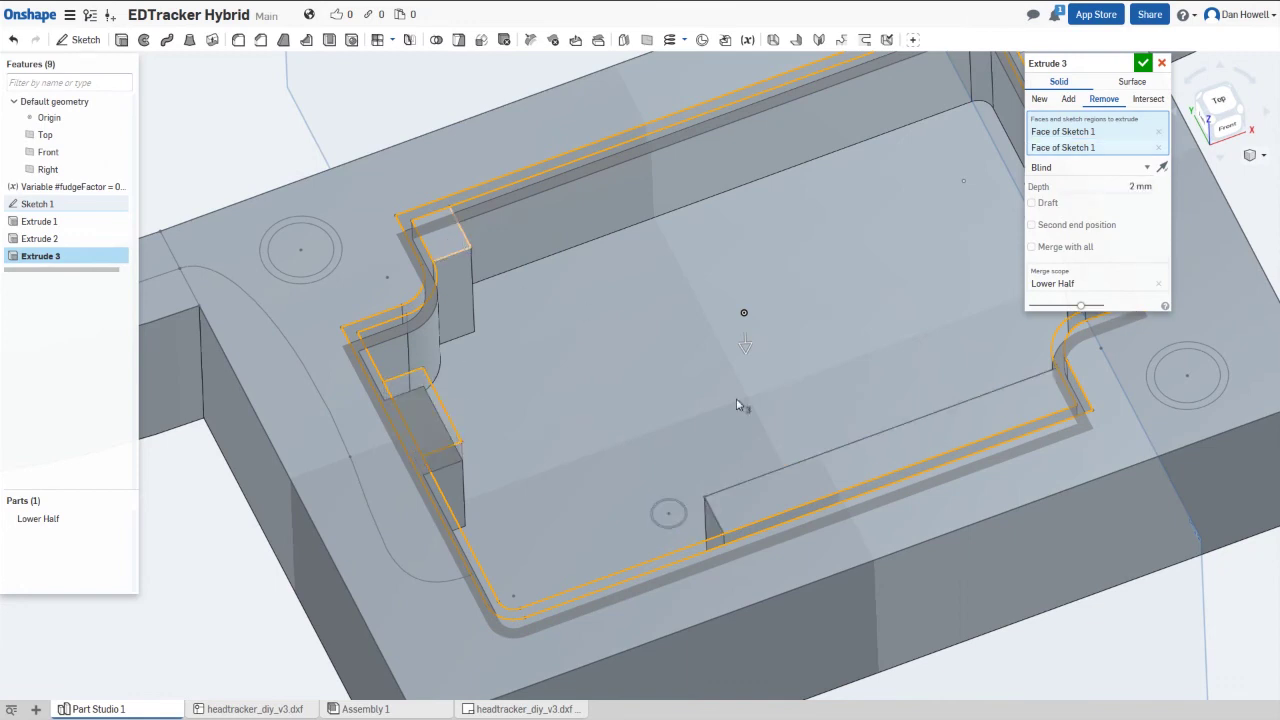
click(793, 510)
right_drag(792, 569, 857, 559)
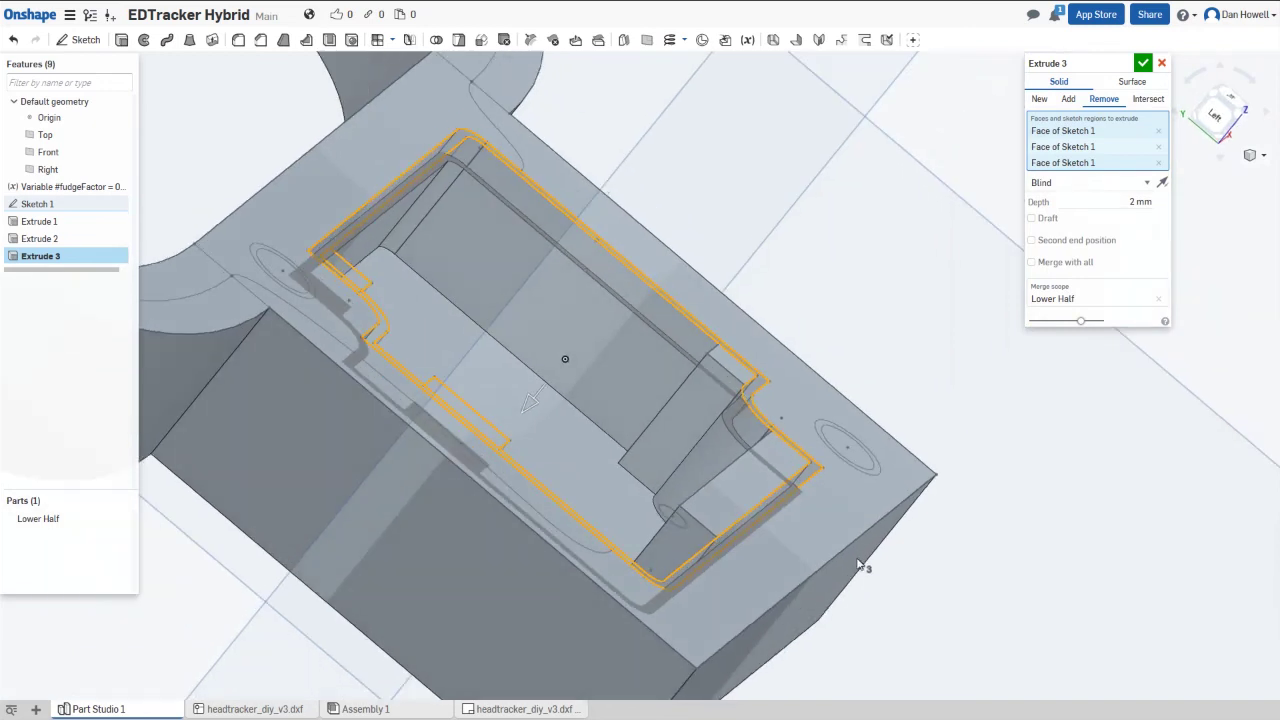
click(728, 502)
right_drag(804, 516, 750, 534)
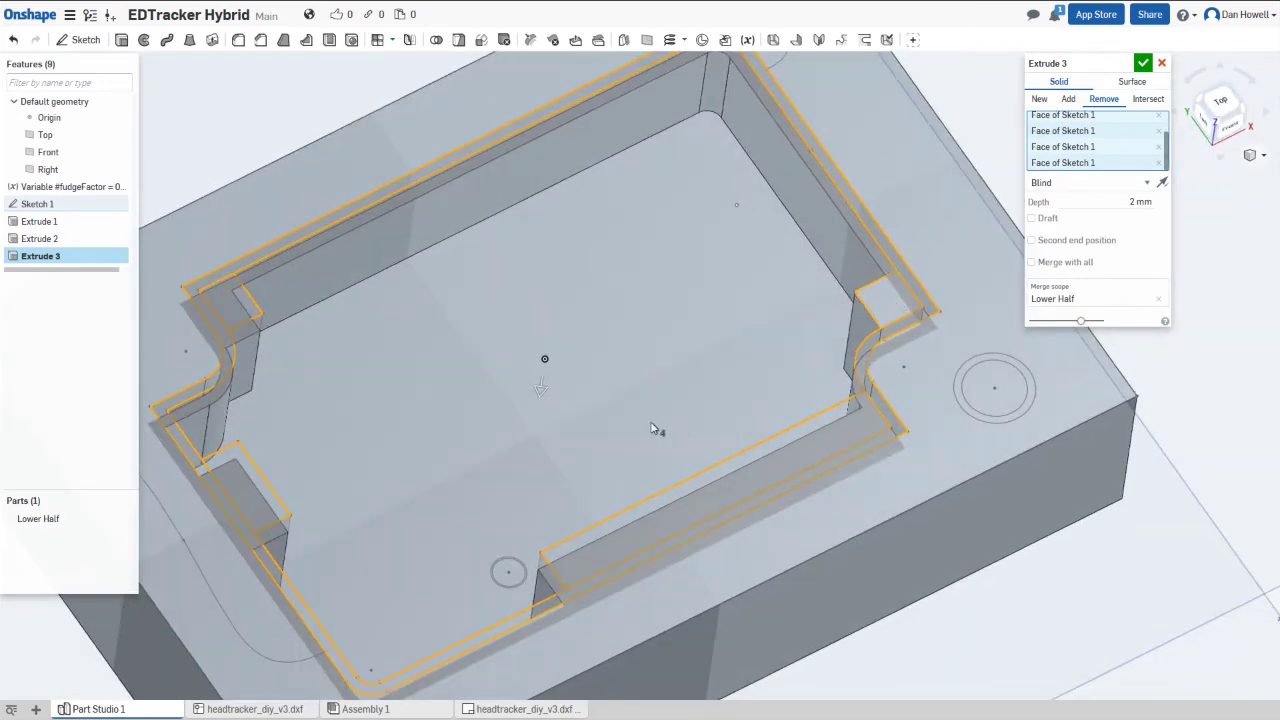
right_drag(628, 424, 528, 428)
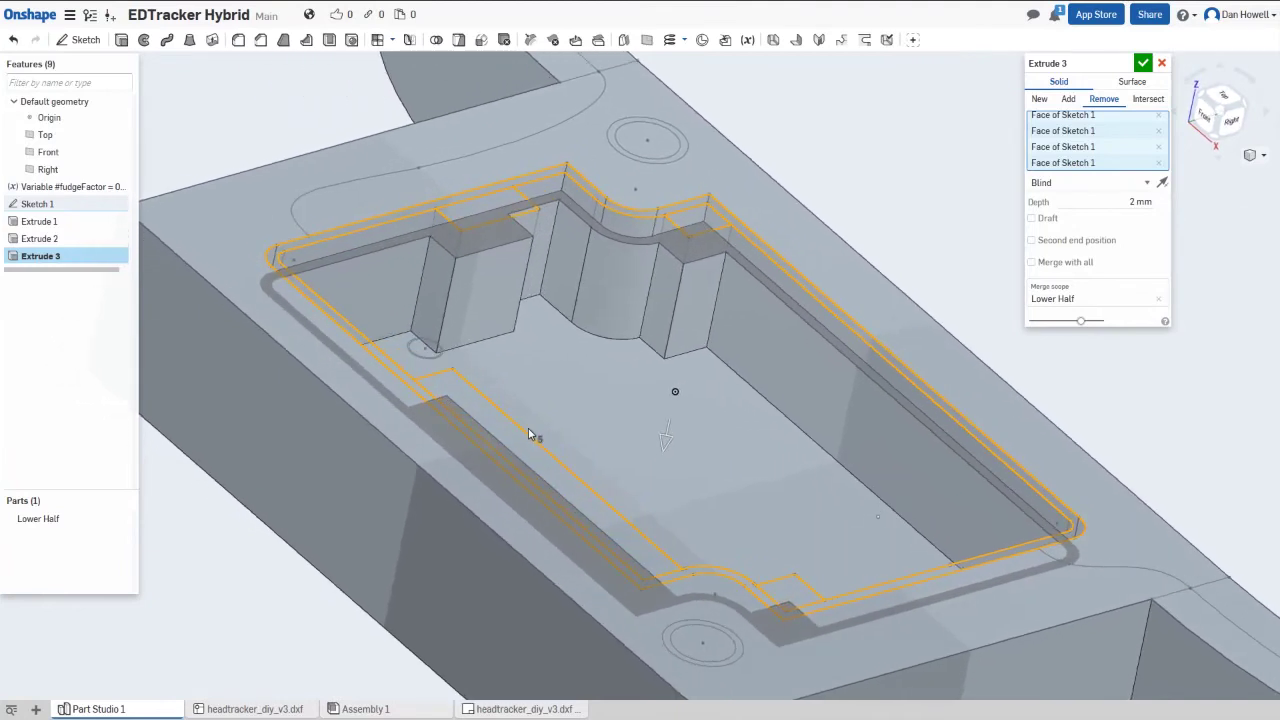
click(1143, 64)
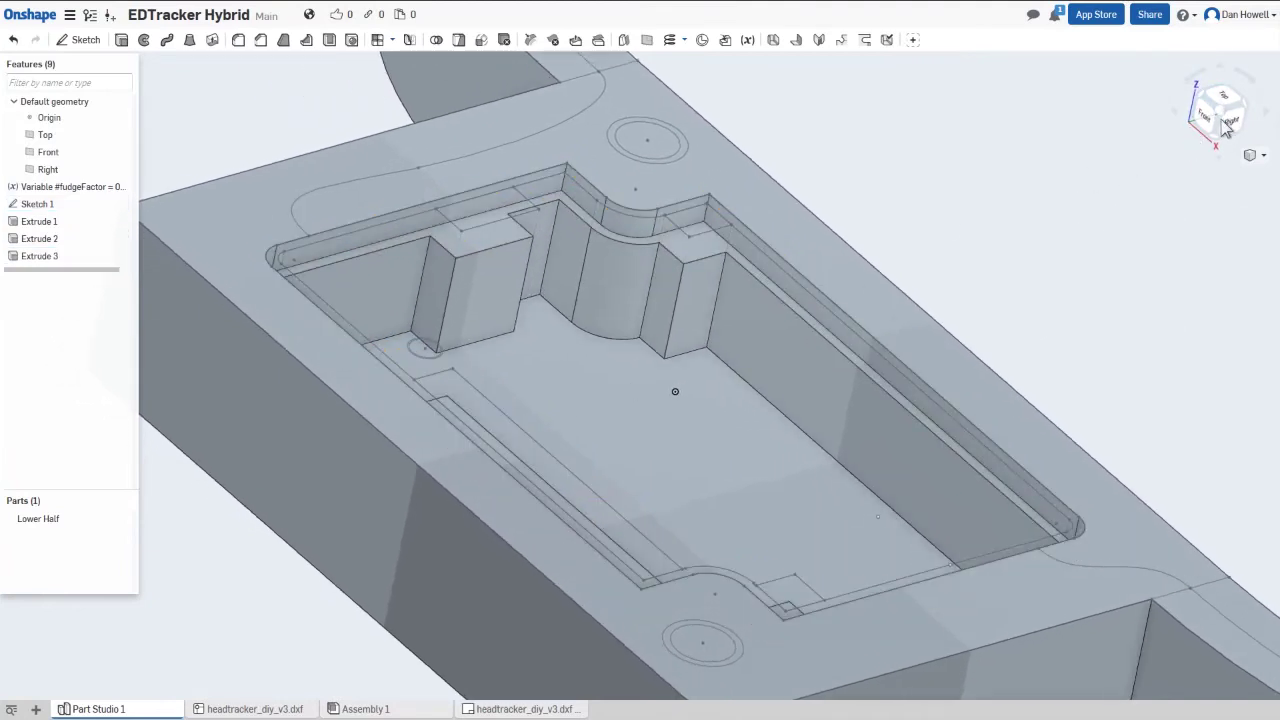
- Set up an extrusion adding the inner circles at the two opposite body corners as pegs on Lower Half
click(1226, 128)
scroll(758, 390, up, 8)
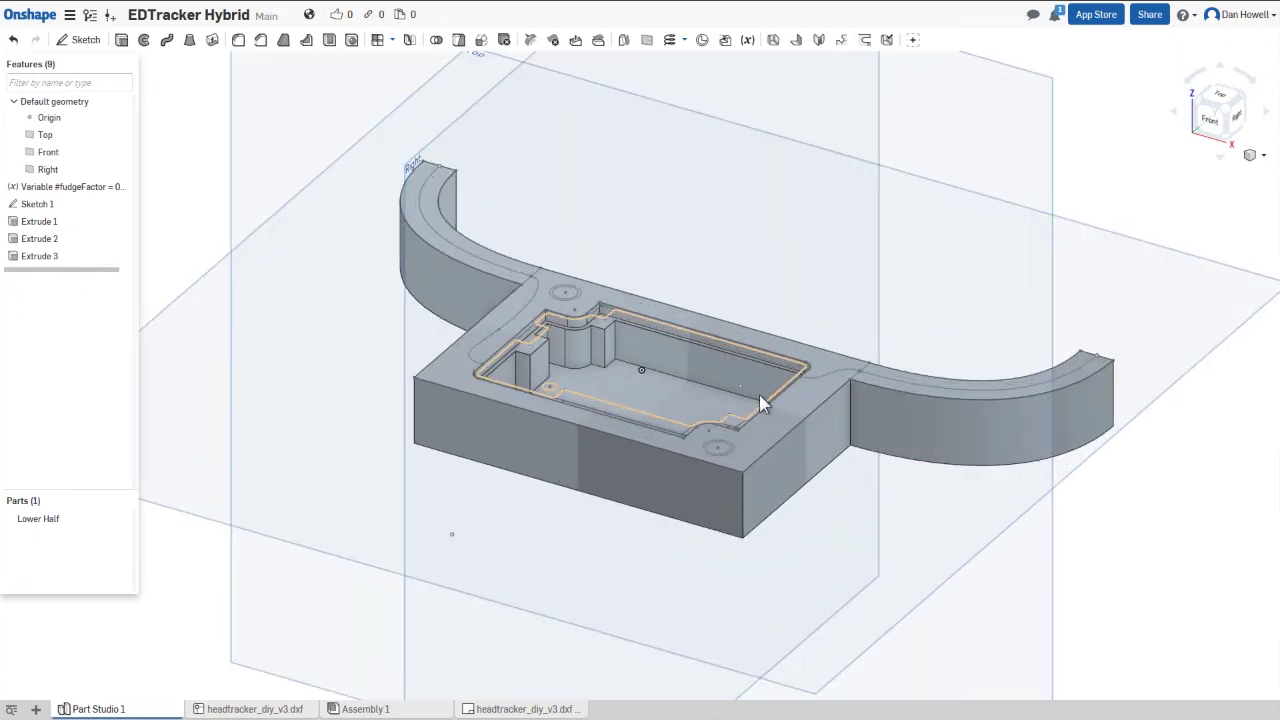
mouse_move(619, 402)
right_down()
mouse_move(586, 406)
mouse_move(641, 468)
mouse_move(606, 466)
mouse_move(654, 480)
mouse_move(591, 477)
mouse_move(598, 392)
right_up()
middle_drag(532, 361, 731, 380)
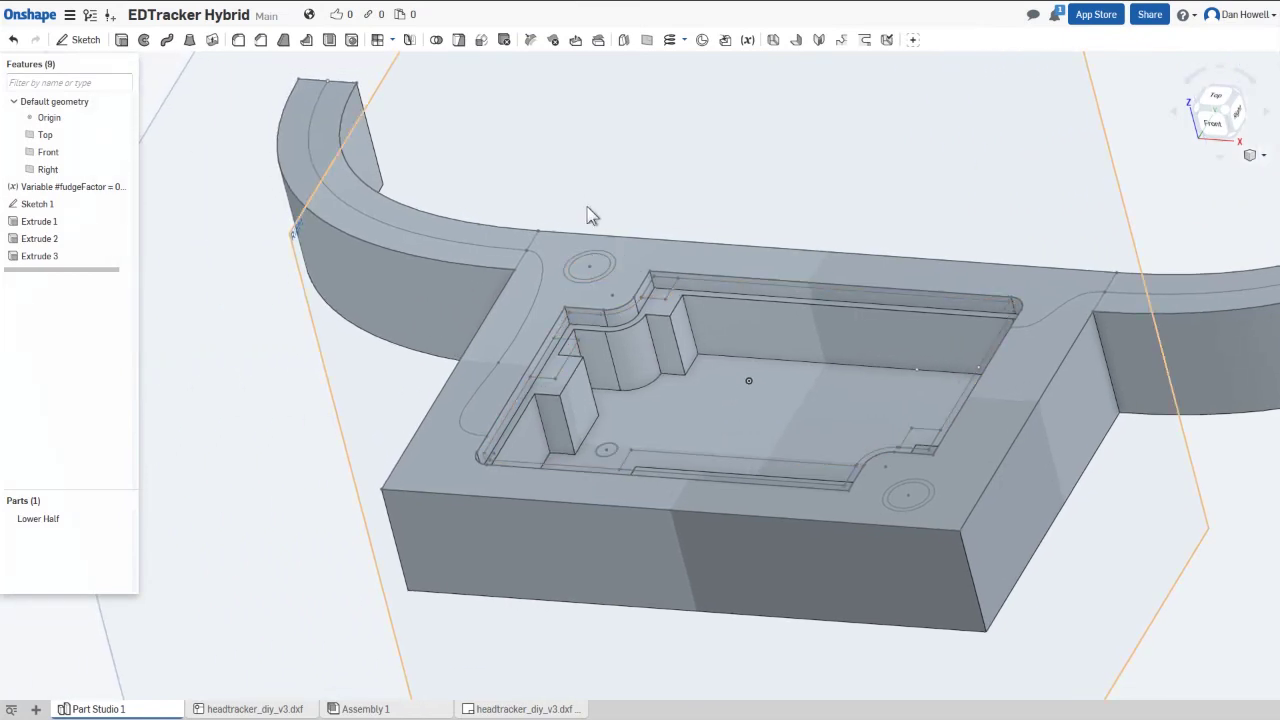
click(121, 40)
click(1069, 99)
click(680, 260)
click(594, 267)
click(908, 495)
middle_drag(900, 298, 733, 298)
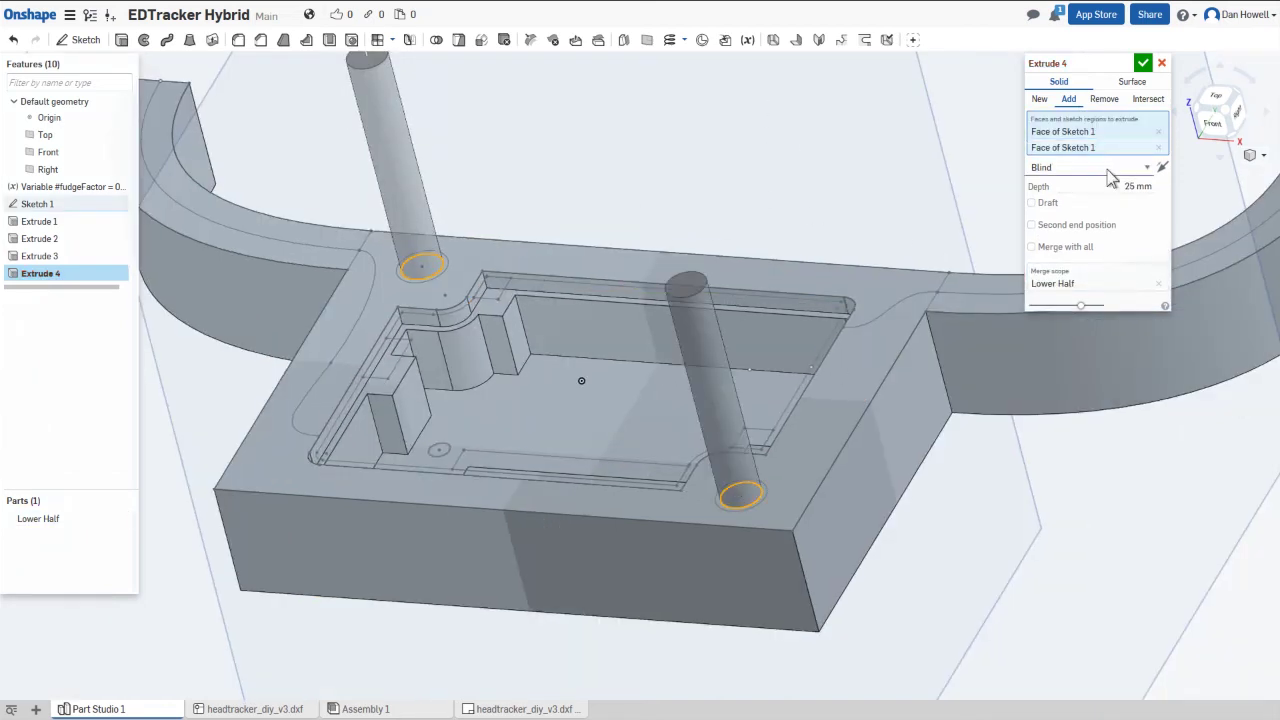
- Set the peg extrusion's depth to 4 mm, enable draft, and accept it
click(1140, 186)
text(4)
click(1031, 202)
right_drag(760, 300, 617, 312)
key(shift+7)
key(Return)
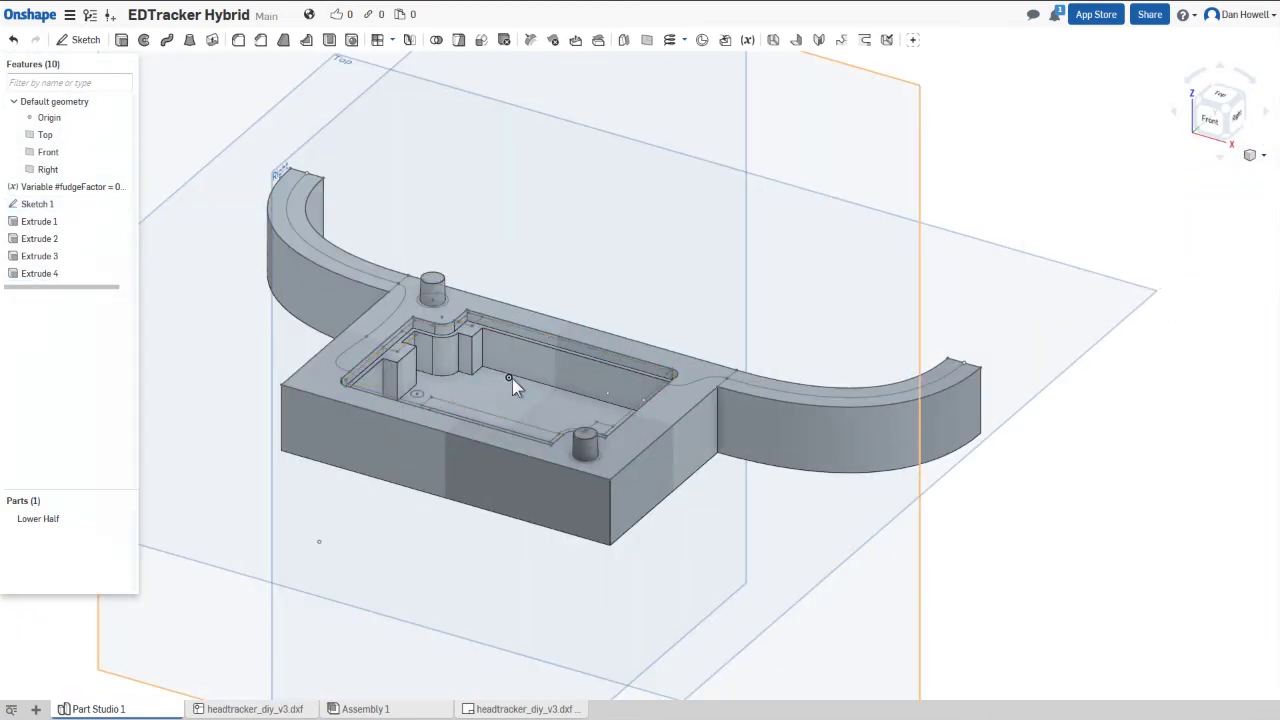
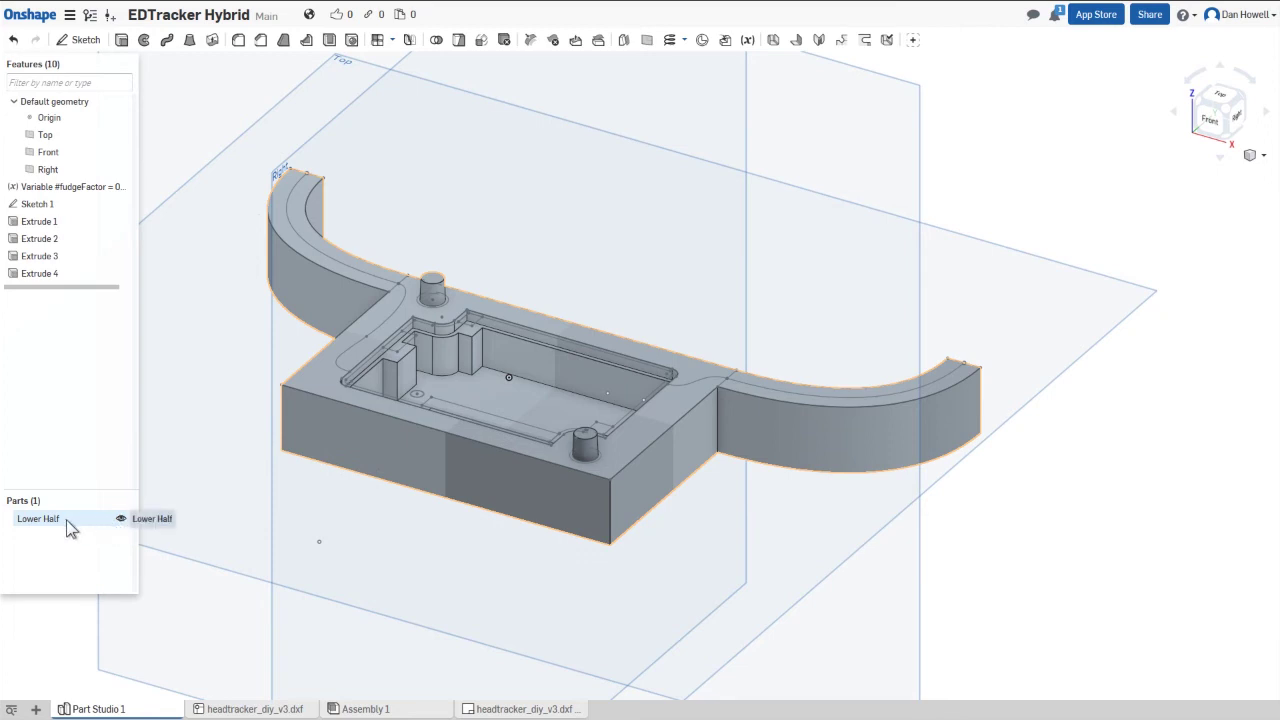
- Hide Lower Half and extrude all the body and arm sketch regions 9 mm upward as a new part
click(121, 519)
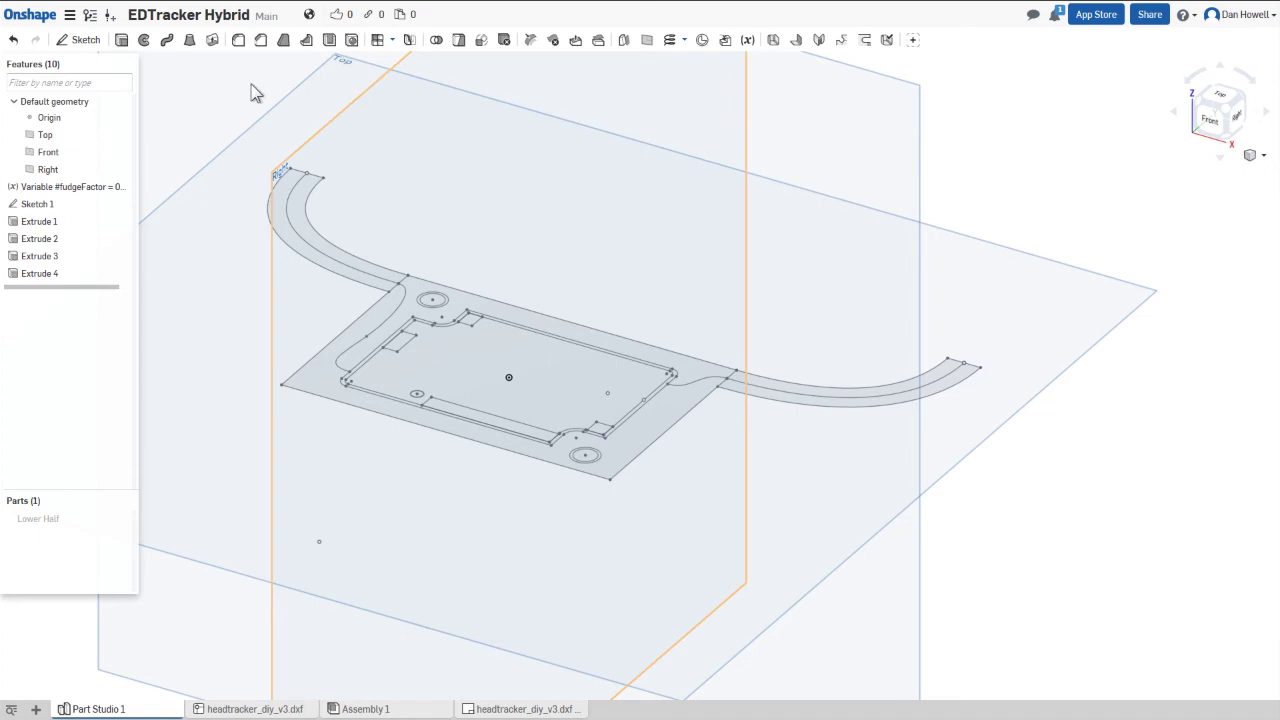
click(122, 42)
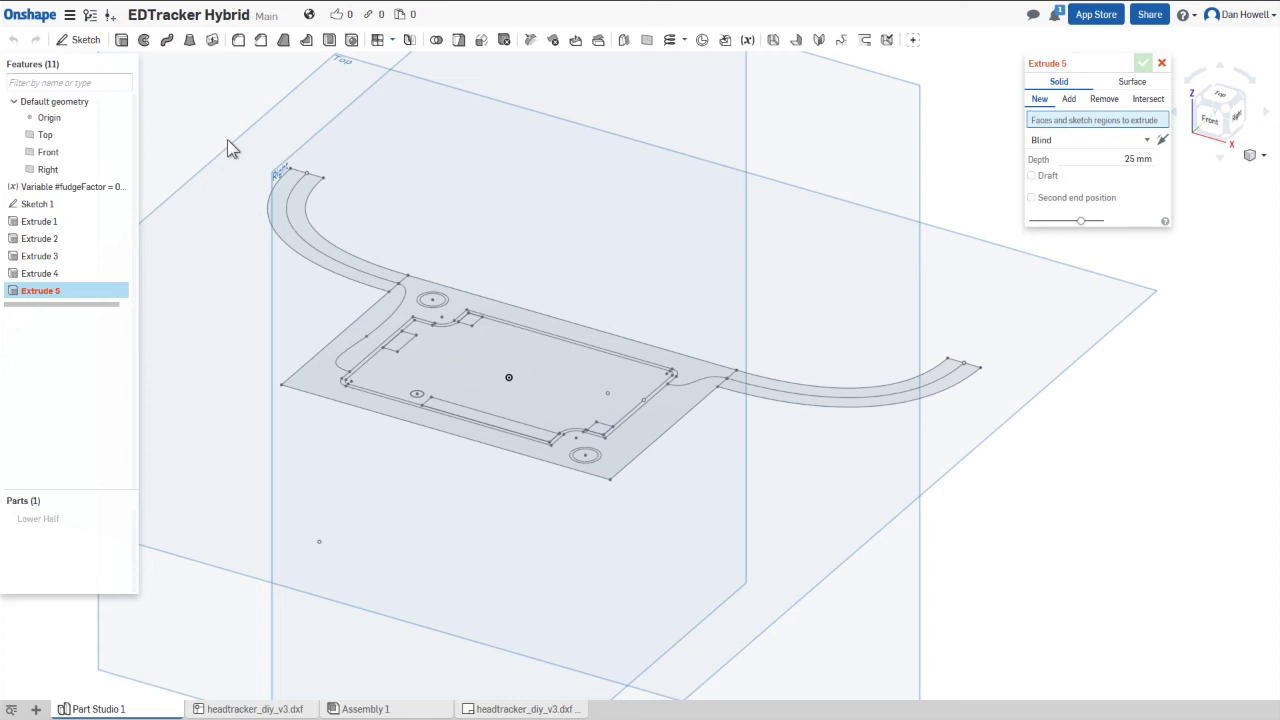
mouse_move(240, 132)
mouse_down()
mouse_move(971, 628)
mouse_move(1011, 600)
mouse_up()
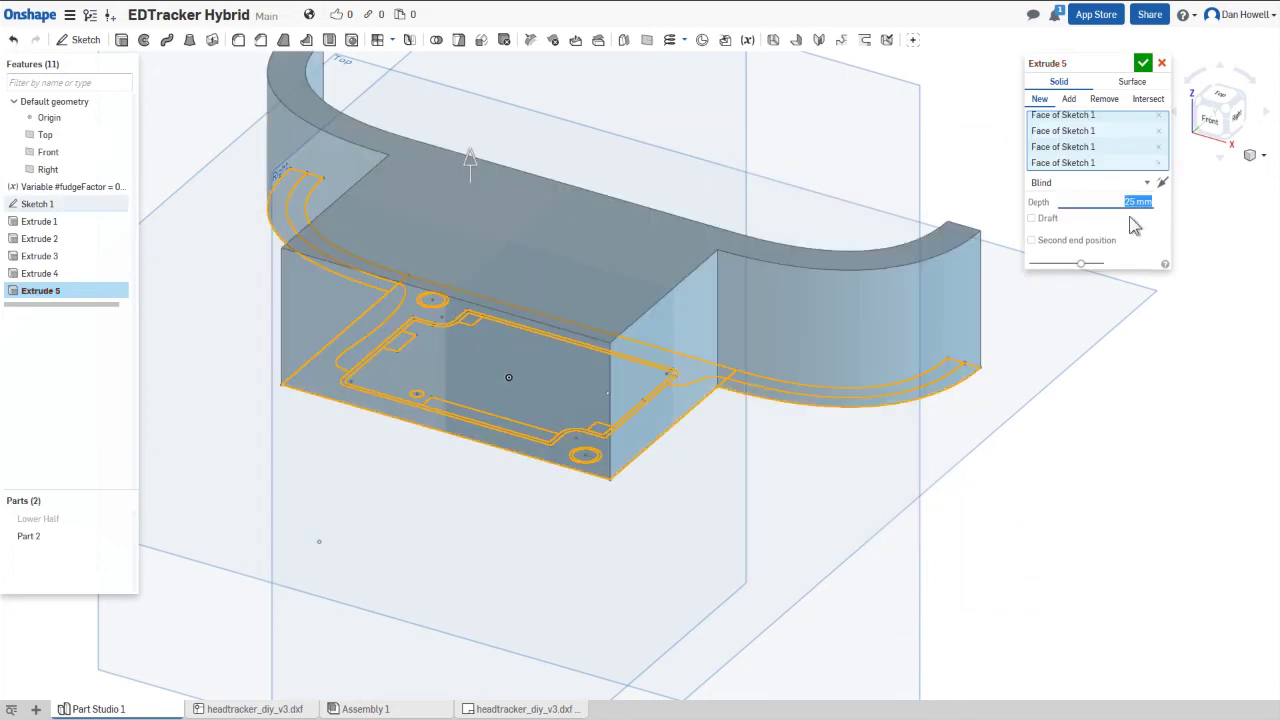
text(8)
key(Return)
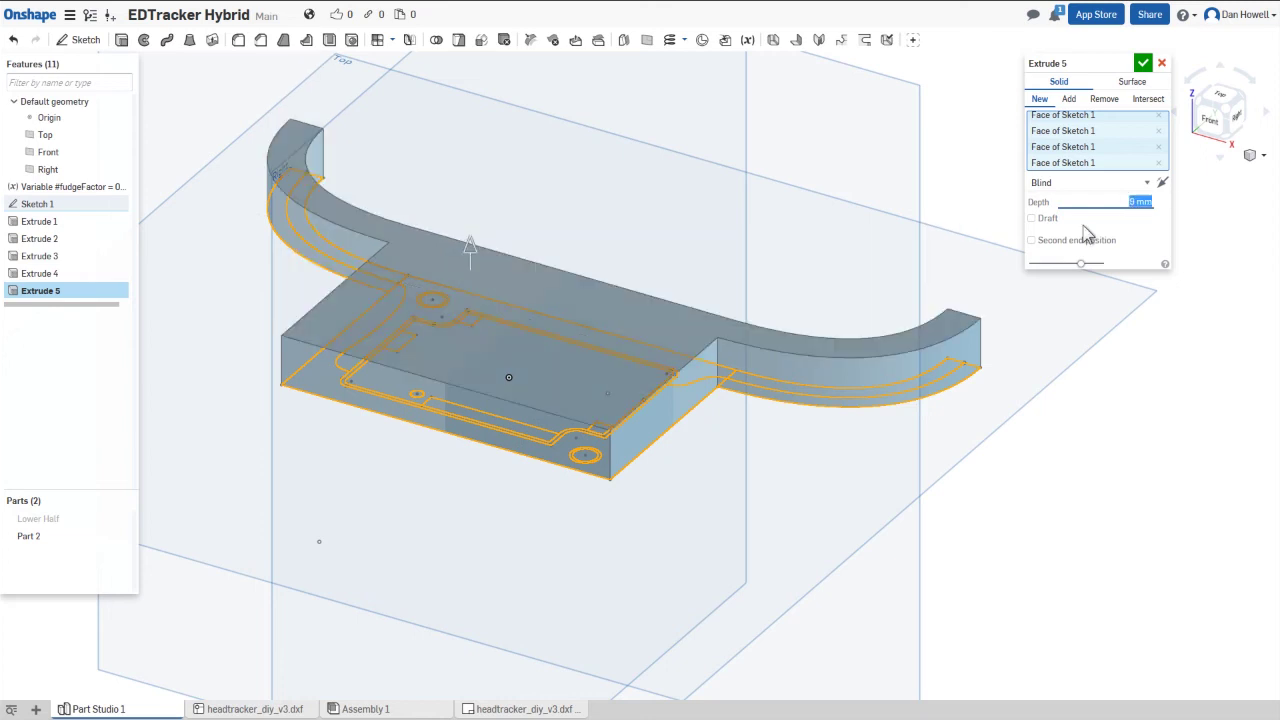
click(1143, 63)
- Set up a removing extrusion of the main pocket region, its long edge strip and the side support rectangle
right_drag(623, 550, 416, 360)
middle_drag(415, 360, 621, 326)
scroll(621, 326, up, 2)
click(122, 40)
scroll(677, 351, up, 3)
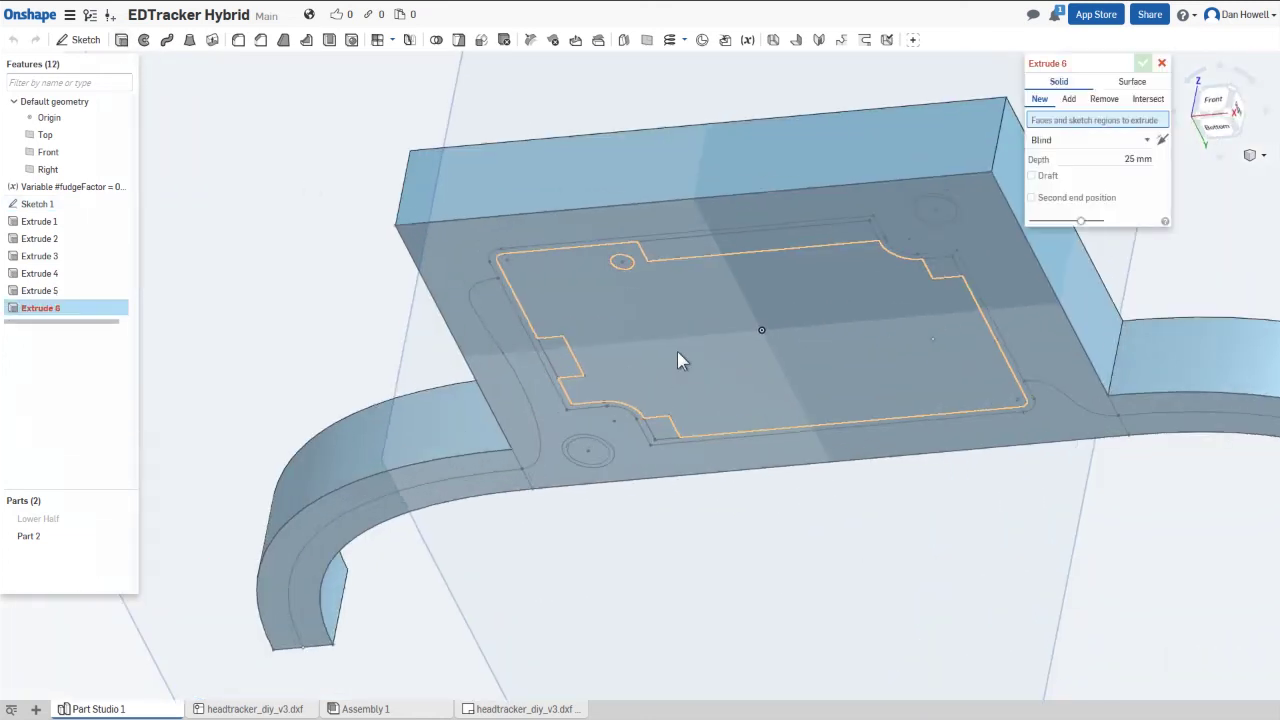
click(566, 285)
click(514, 360)
click(660, 209)
click(1104, 99)
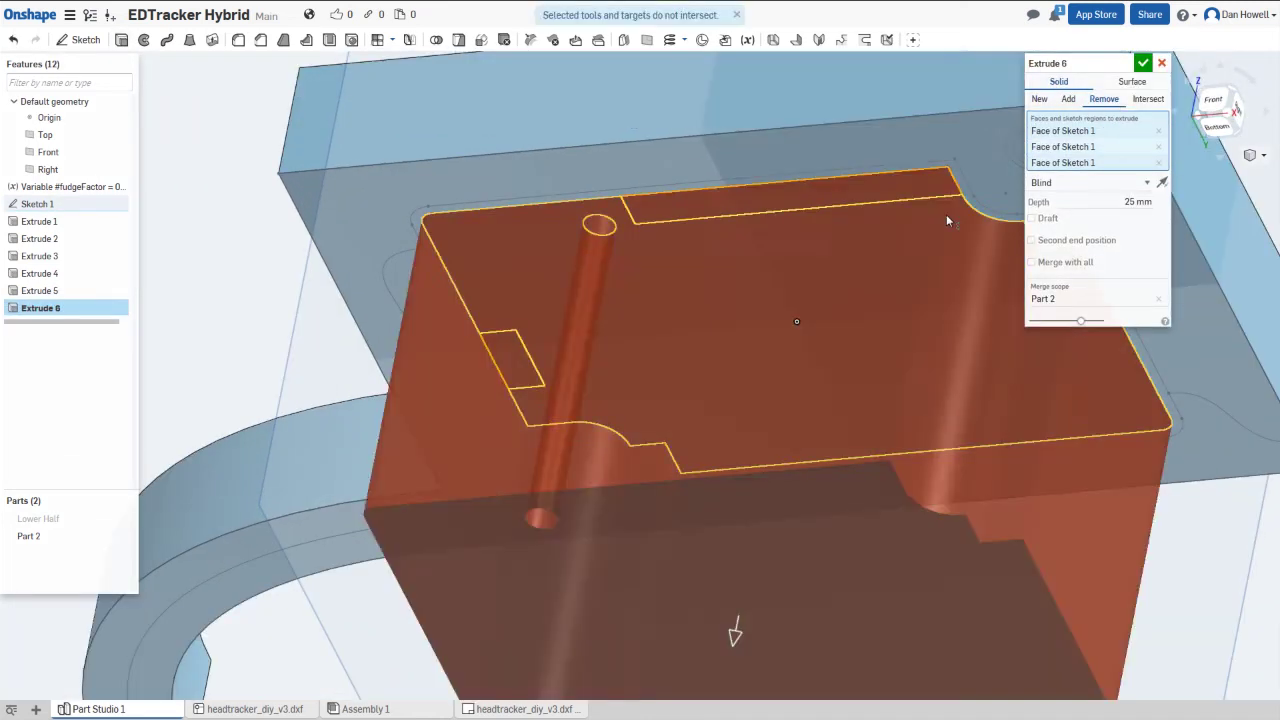
- Reverse the pocket cut so it goes into Part 2 and set its depth to 6 mm
click(1162, 183)
click(1138, 203)
text(9)
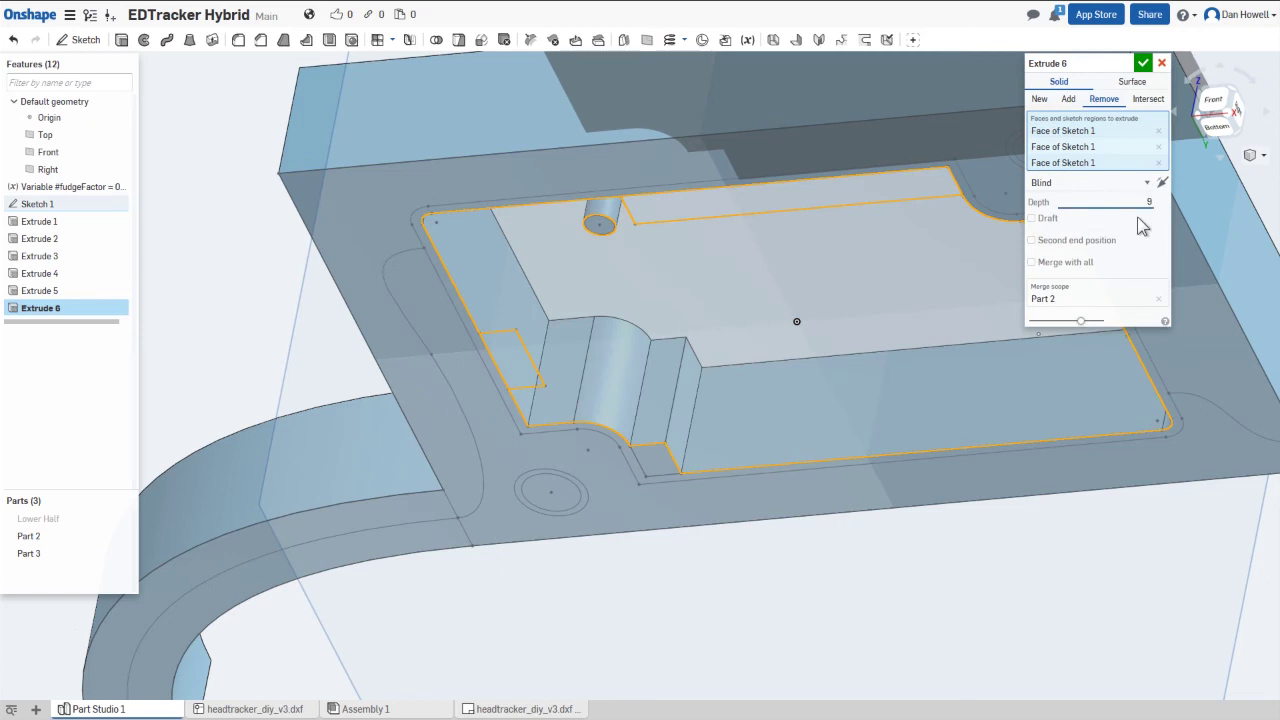
text(6)
key(Return)
- Add the remaining small regions inside the pocket outline to the cut and accept it
mouse_move(810, 279)
right_down()
mouse_move(985, 120)
mouse_move(890, 220)
right_up()
click(649, 566)
scroll(456, 210, up, 8)
click(453, 171)
scroll(454, 174, down, 8)
right_drag(460, 200, 620, 270)
click(1143, 63)
- Check the settings of the Extrude 5 body extrusion without changing them
right_click(52, 291)
click(83, 315)
click(1162, 63)
- Set up a 6 mm deep removing extrusion of one corner's inner peg circle and surrounding ring, reversed into Part 2
right_drag(840, 470, 729, 521)
click(122, 40)
click(1104, 99)
scroll(820, 147, up, 6)
click(826, 152)
click(1162, 151)
right_drag(968, 325, 855, 320)
click(868, 142)
click(1132, 186)
text(6)
key(Return)
mouse_move(990, 310)
right_down()
mouse_move(942, 301)
mouse_move(980, 303)
right_up()
- Try a draft on the peg hole cut, reversing its direction and testing angles of 10 and 3 degrees
click(1032, 203)
right_drag(985, 245, 905, 205)
click(1162, 205)
click(1137, 204)
text(10)
key(Return)
click(1136, 205)
text(3)
key(Return)
- Add the opposite corner's inner circle and surrounding ring to the peg hole cut
click(606, 355)
click(592, 354)
right_drag(775, 500, 790, 640)
- Test a 10 degree draft on both peg holes, turn draft off, and accept the cut
click(1142, 219)
text(10)
click(1162, 222)
click(1031, 218)
right_drag(831, 424, 703, 378)
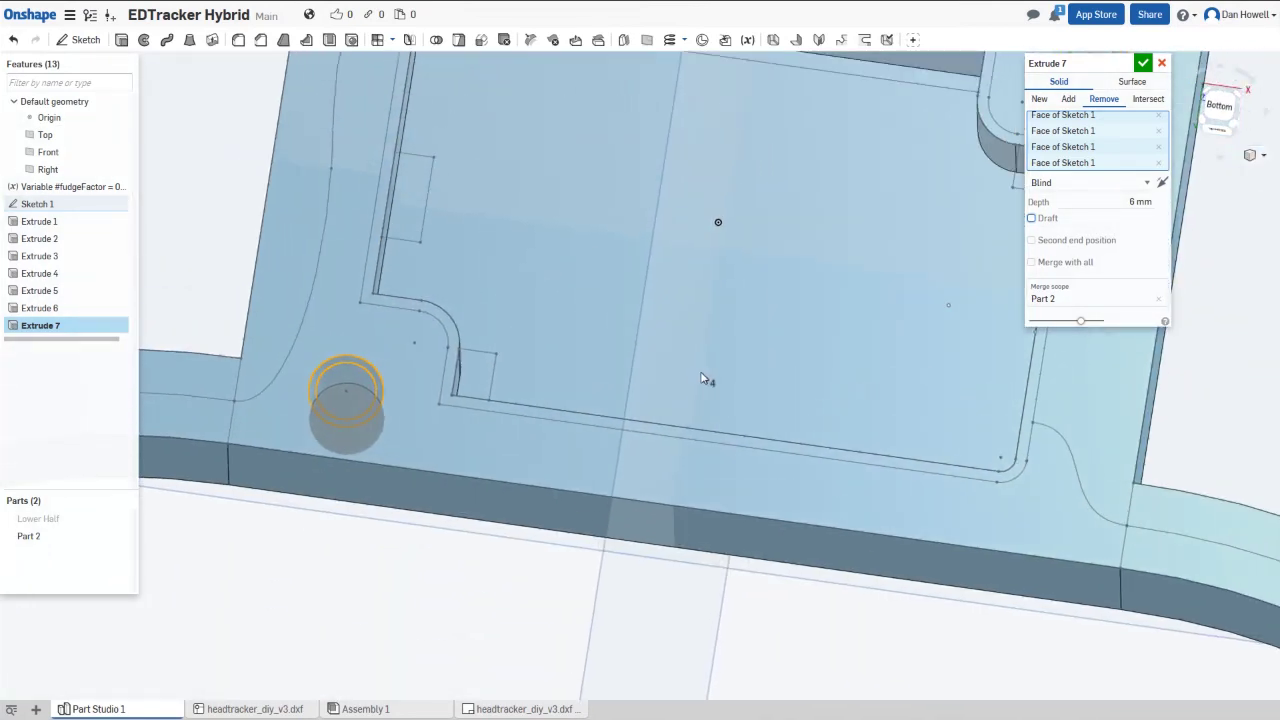
click(1143, 63)
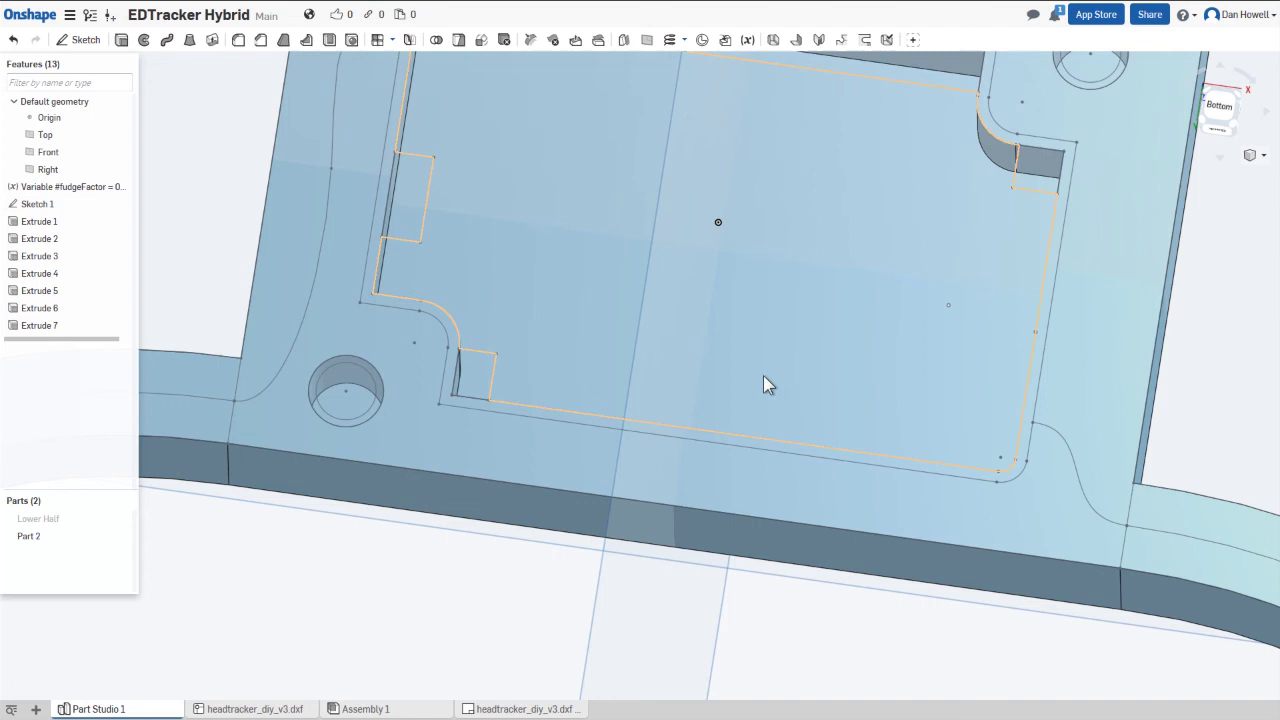
- Add a simple 4.5 mm diameter through hole in Part 2 at the lone sketch point inside the pocket
mouse_move(766, 225)
right_down()
mouse_move(771, 246)
mouse_move(777, 211)
mouse_move(694, 434)
mouse_move(752, 414)
mouse_move(757, 451)
mouse_move(666, 351)
mouse_move(733, 415)
right_up()
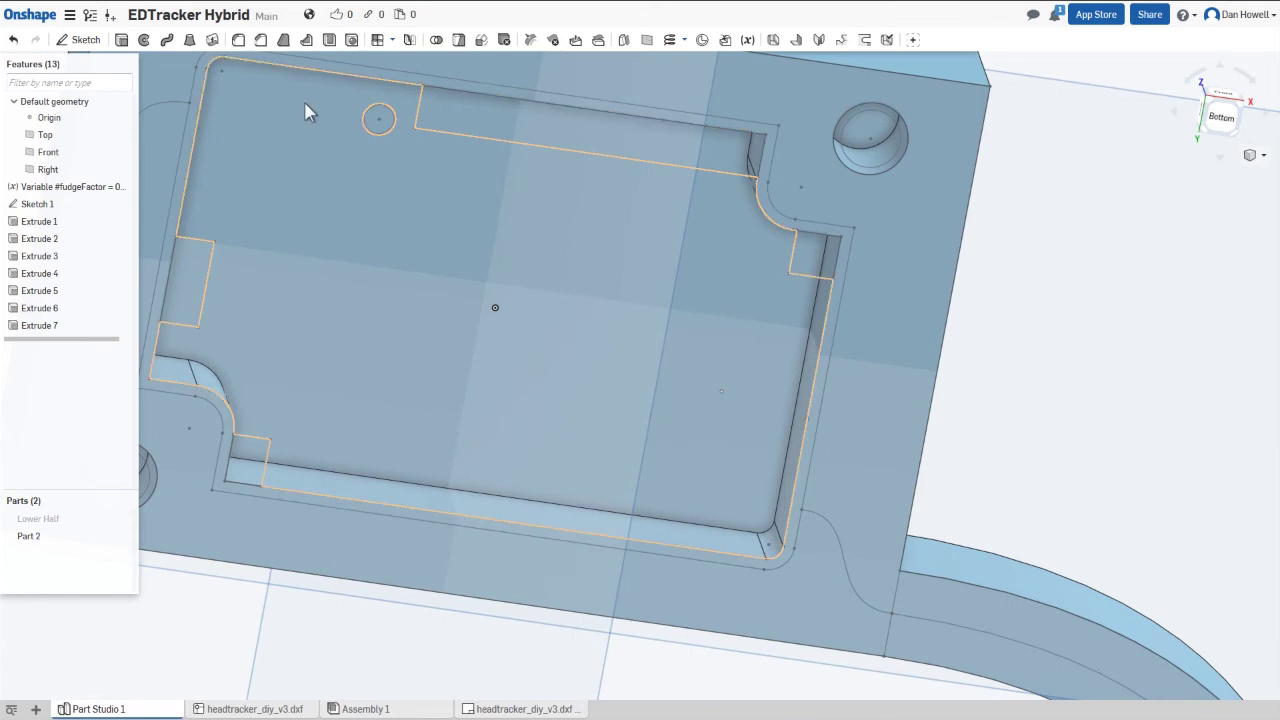
click(351, 40)
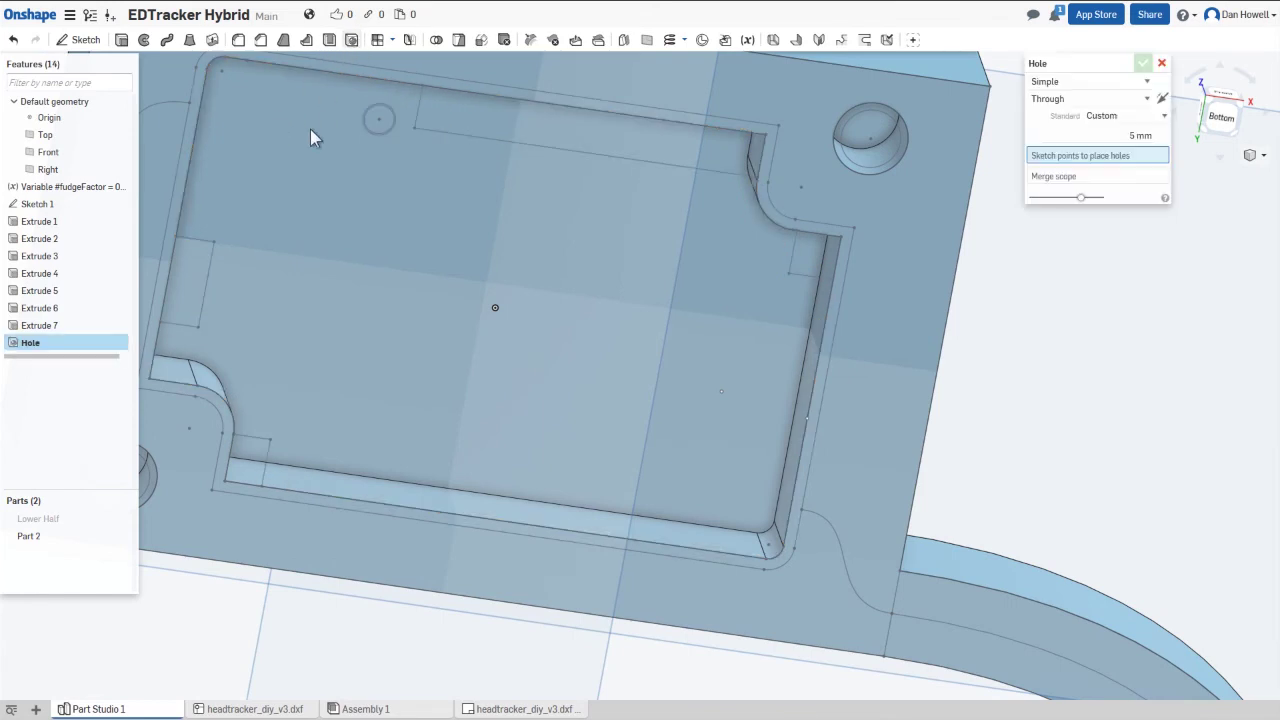
click(721, 391)
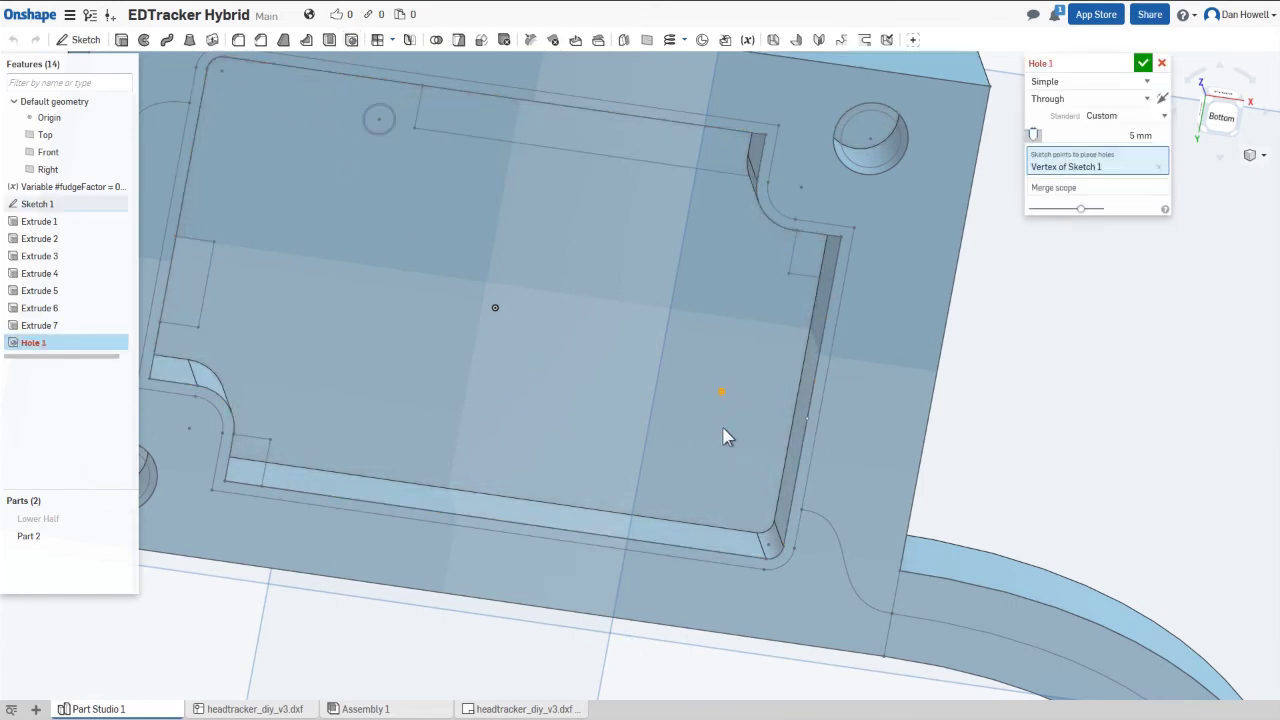
mouse_move(984, 423)
right_down()
mouse_move(978, 382)
mouse_move(984, 415)
right_up()
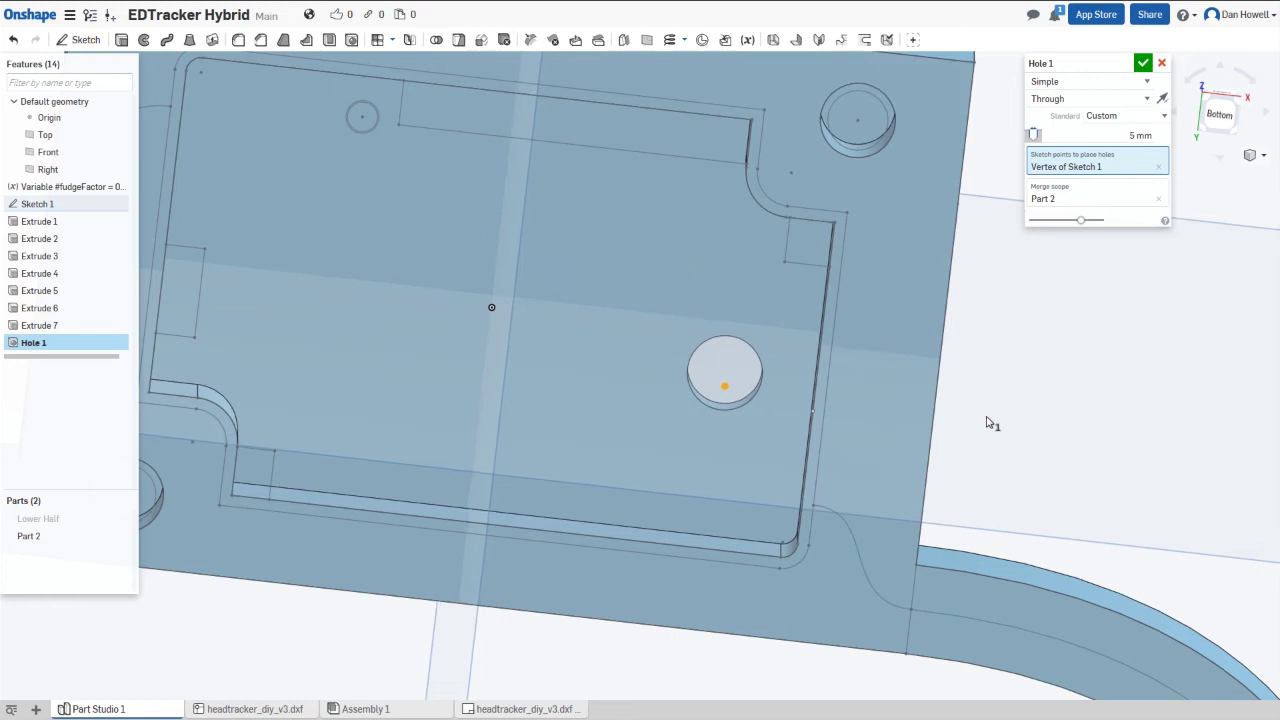
click(1140, 134)
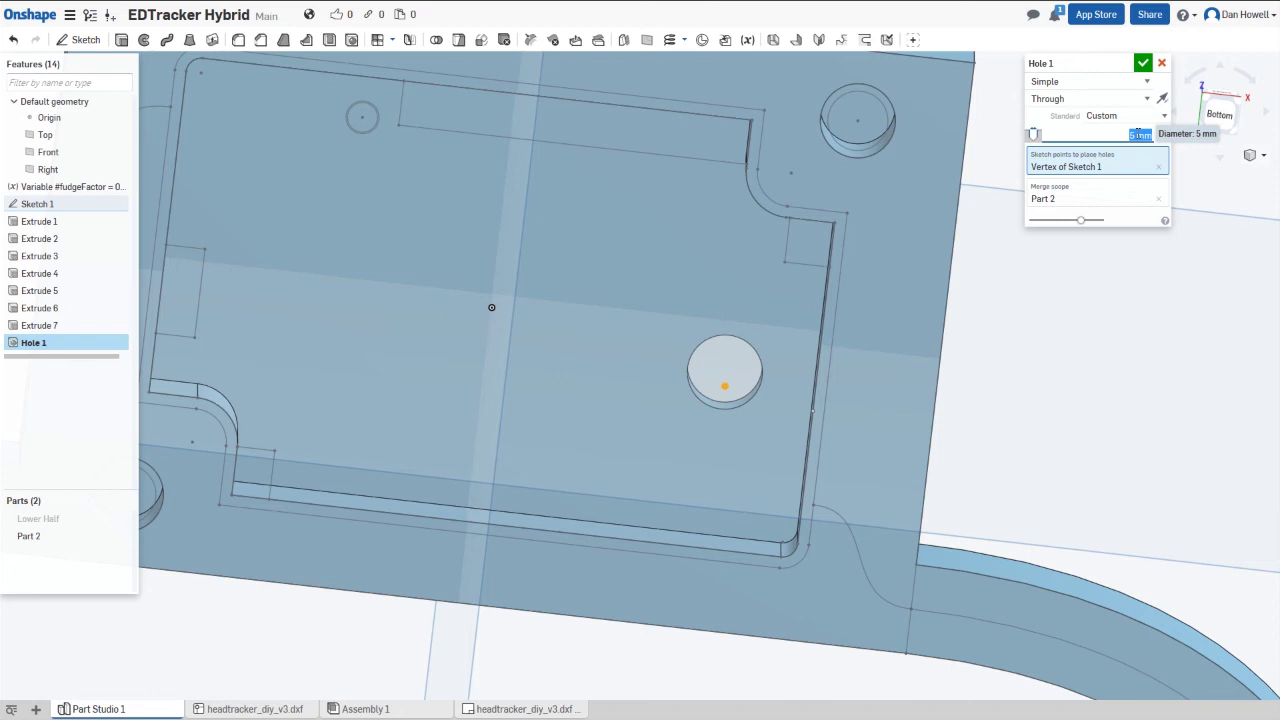
key(Return)
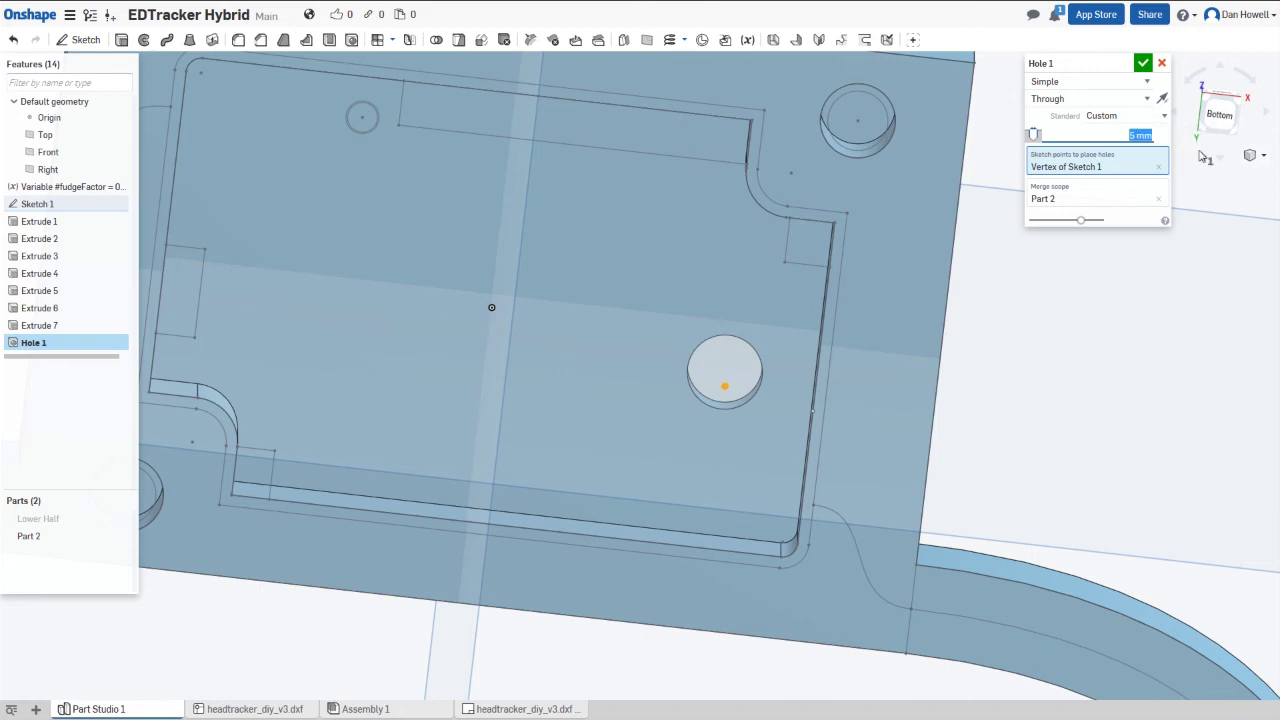
text(4.5)
key(Return)
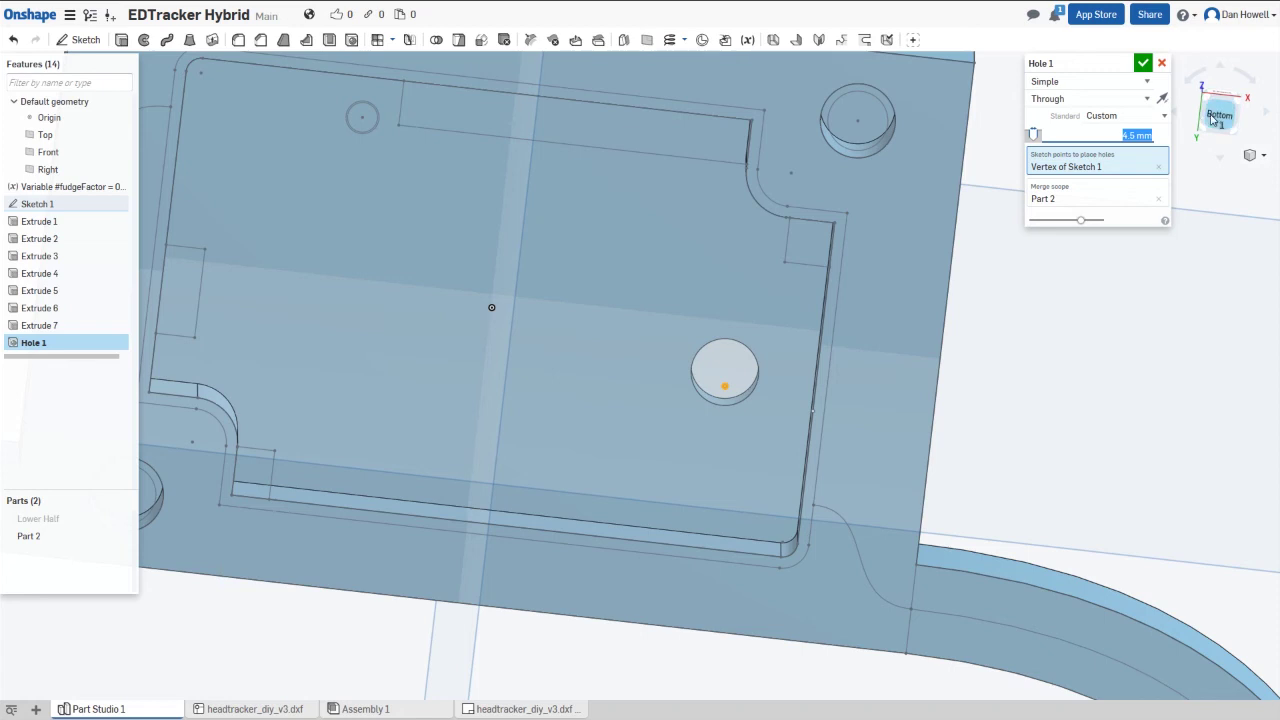
click(1143, 63)
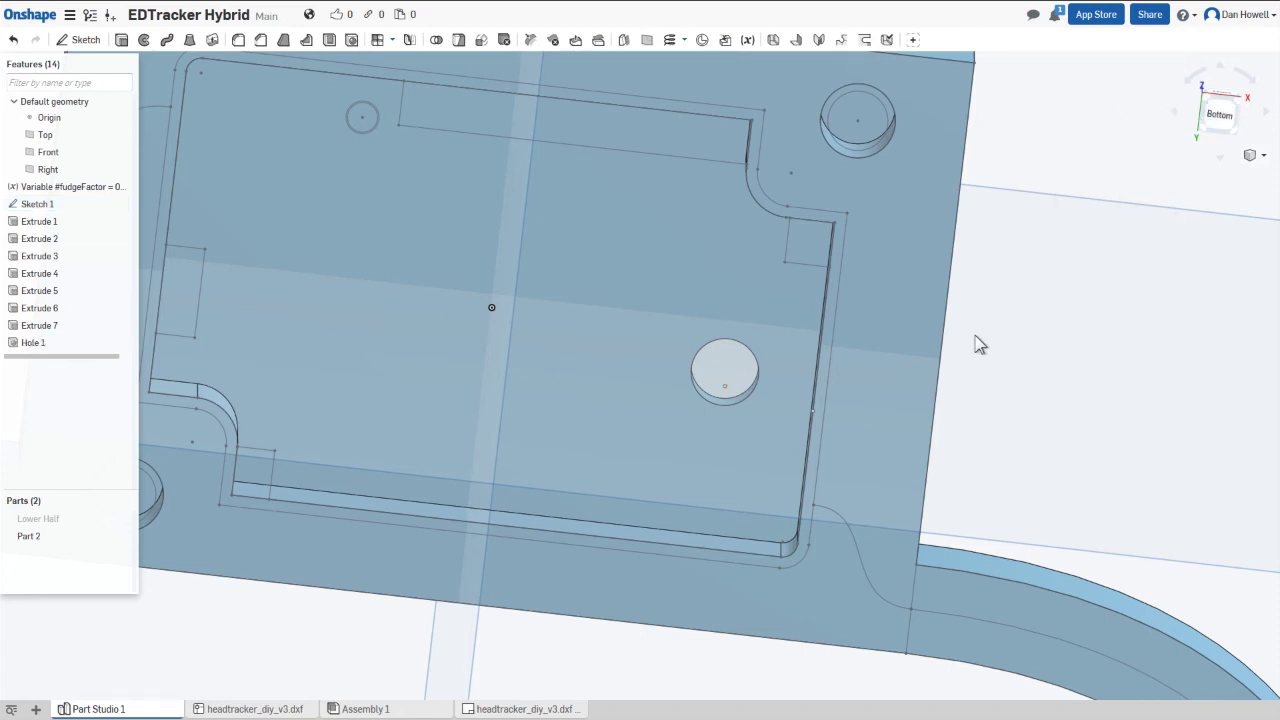
- Rename Part 2 as Top Half and show Lower Half again
scroll(990, 335, down, 5)
right_drag(880, 287, 418, 435)
right_click(33, 537)
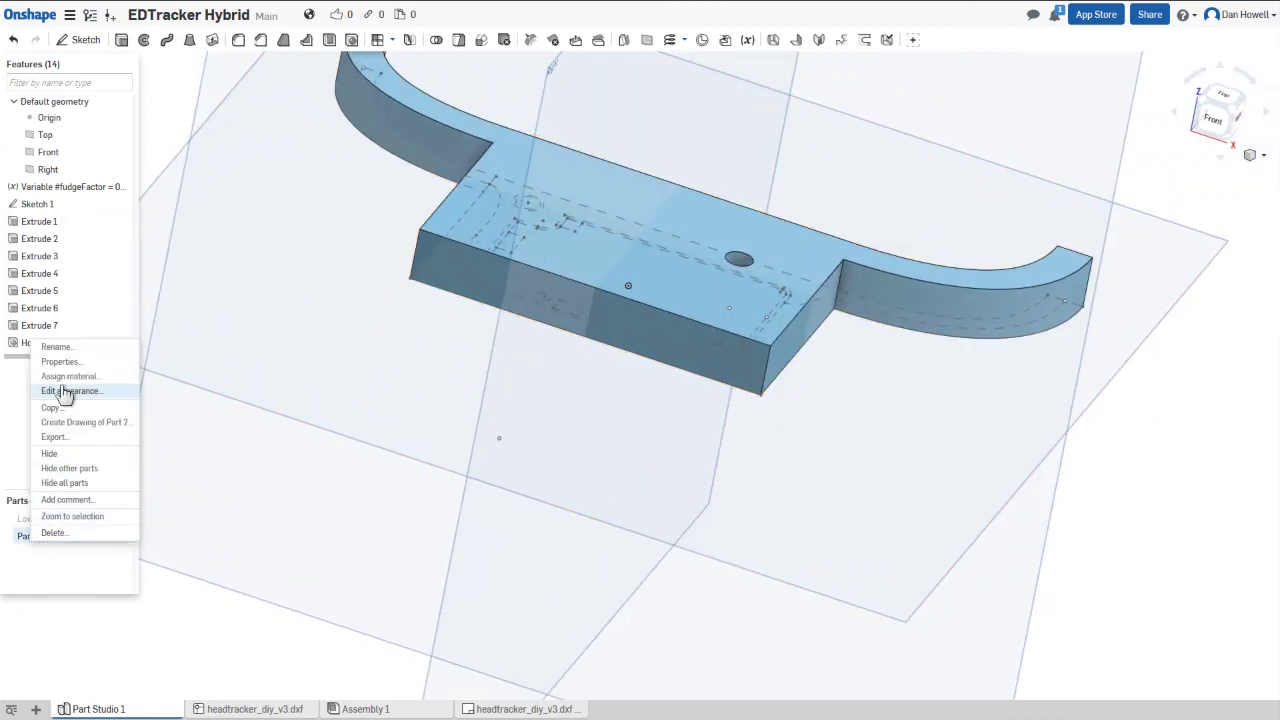
click(58, 348)
text(T)
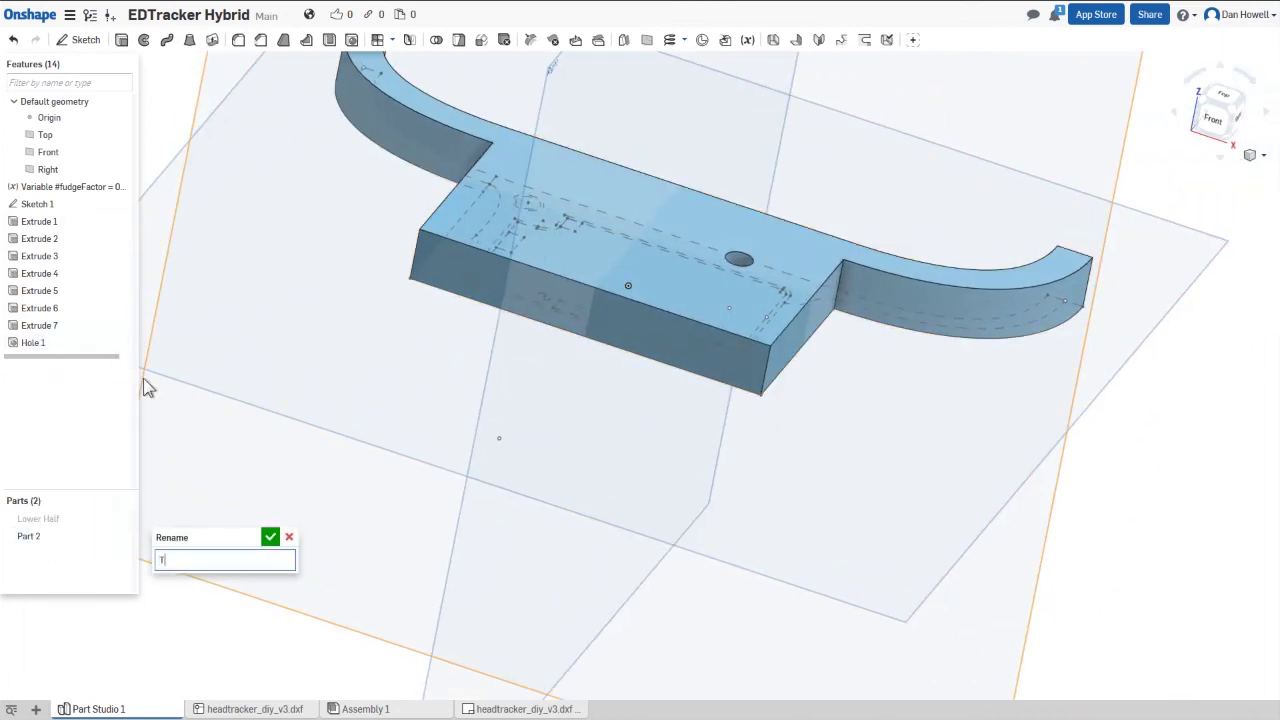
text(op Half)
key(Return)
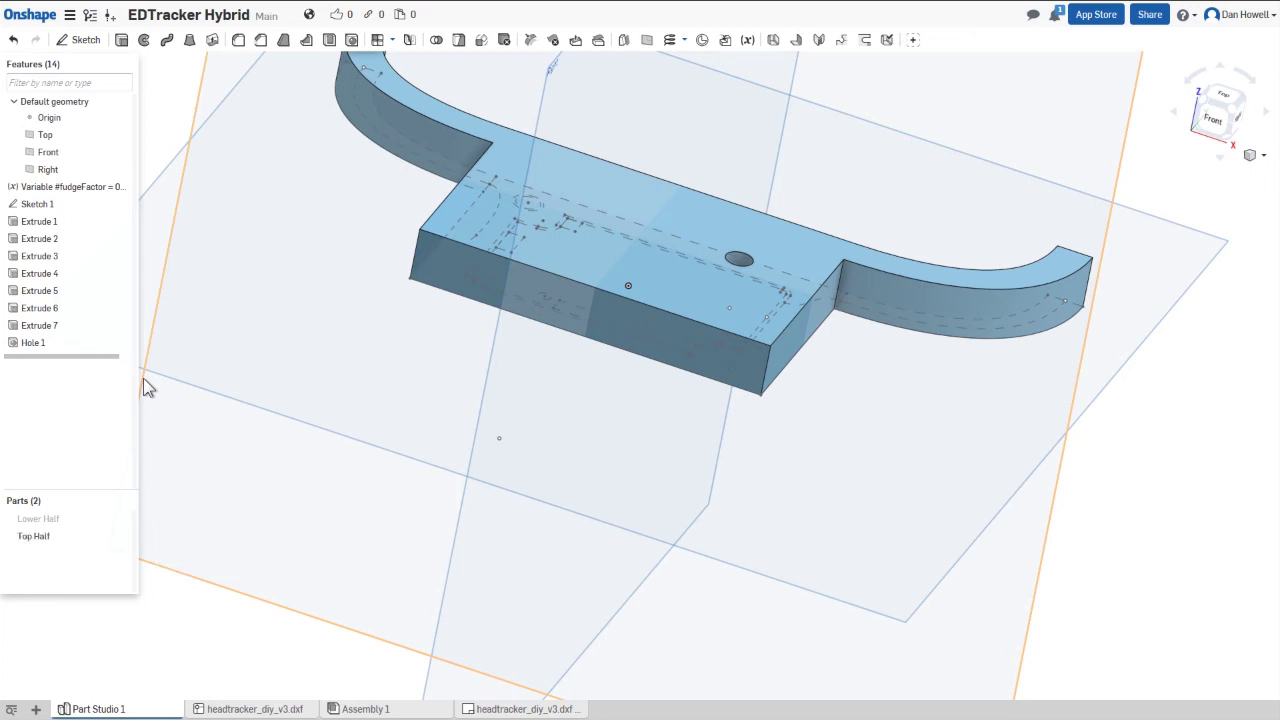
click(126, 519)
right_drag(564, 512, 603, 537)
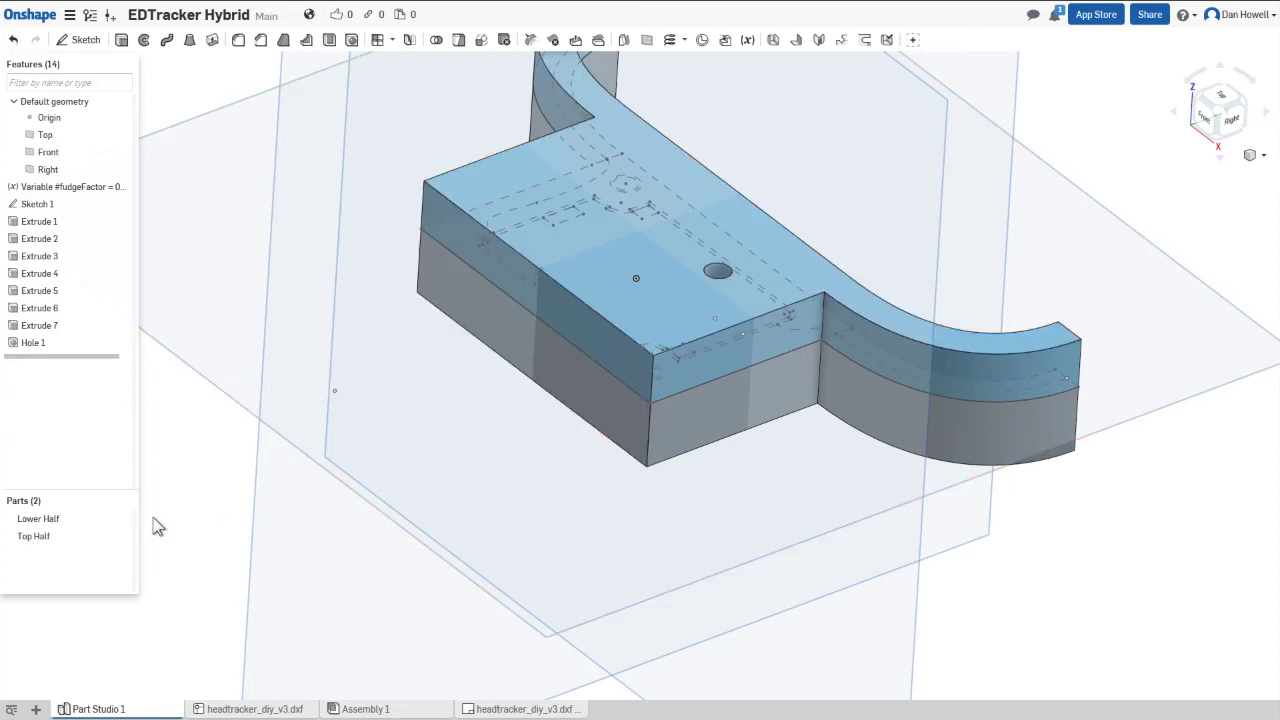
- Make the Top Half part translucent by setting its appearance opacity to 0.60
right_click(44, 538)
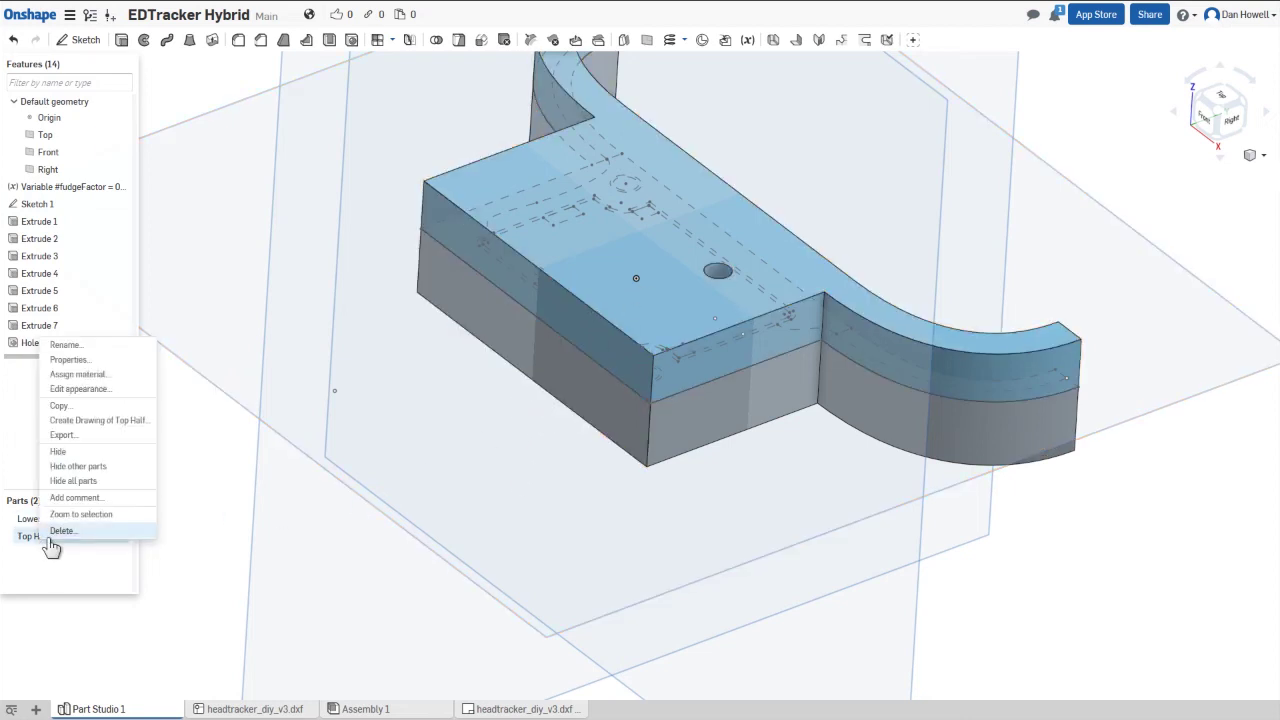
click(80, 390)
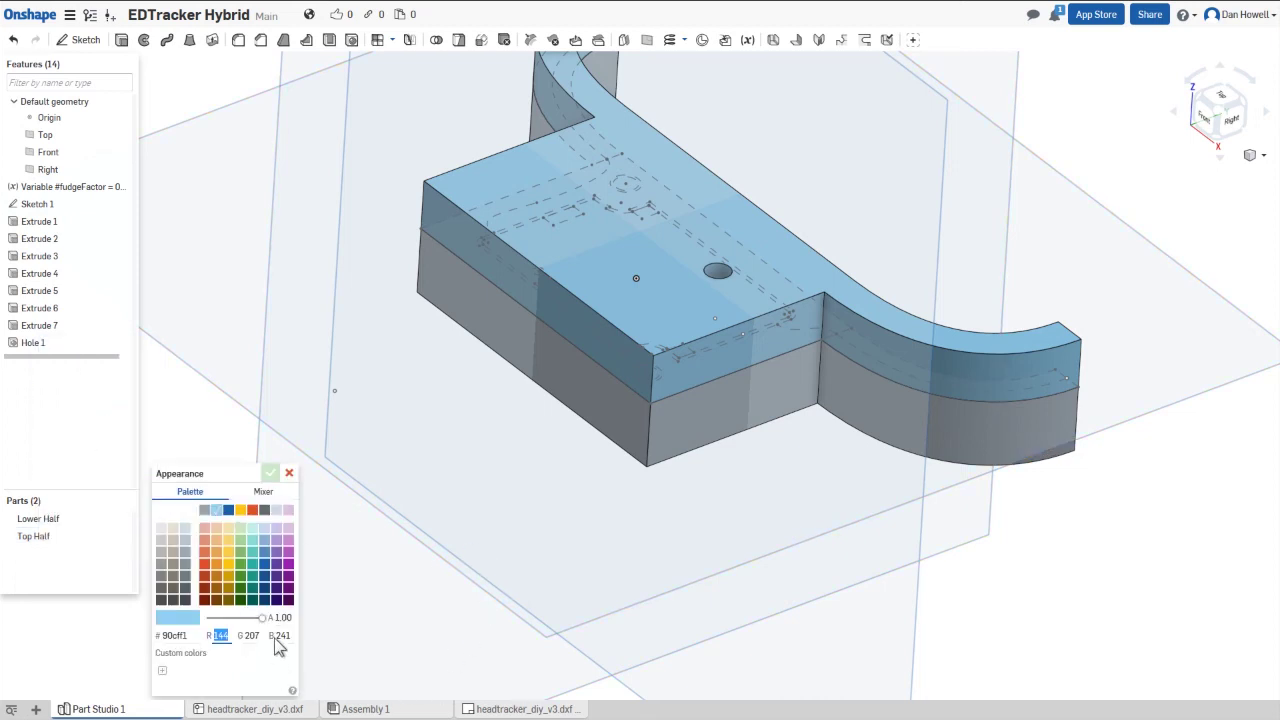
drag(265, 620, 245, 627)
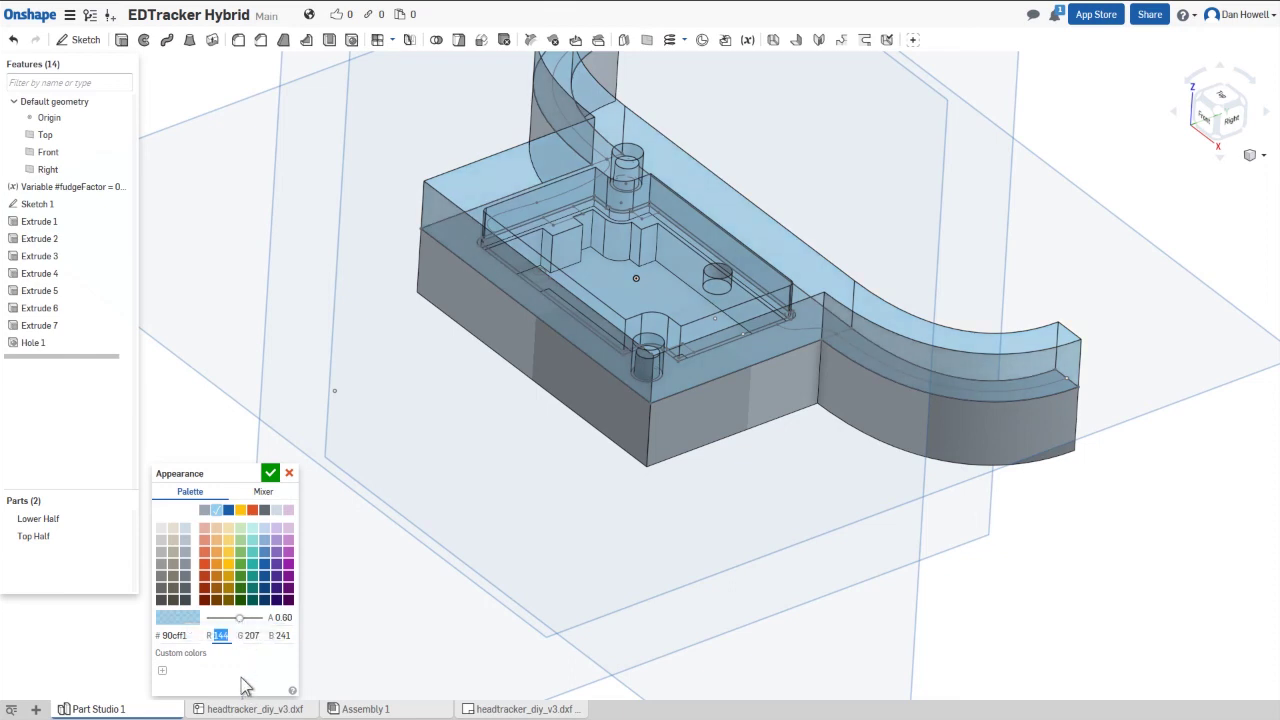
click(270, 473)
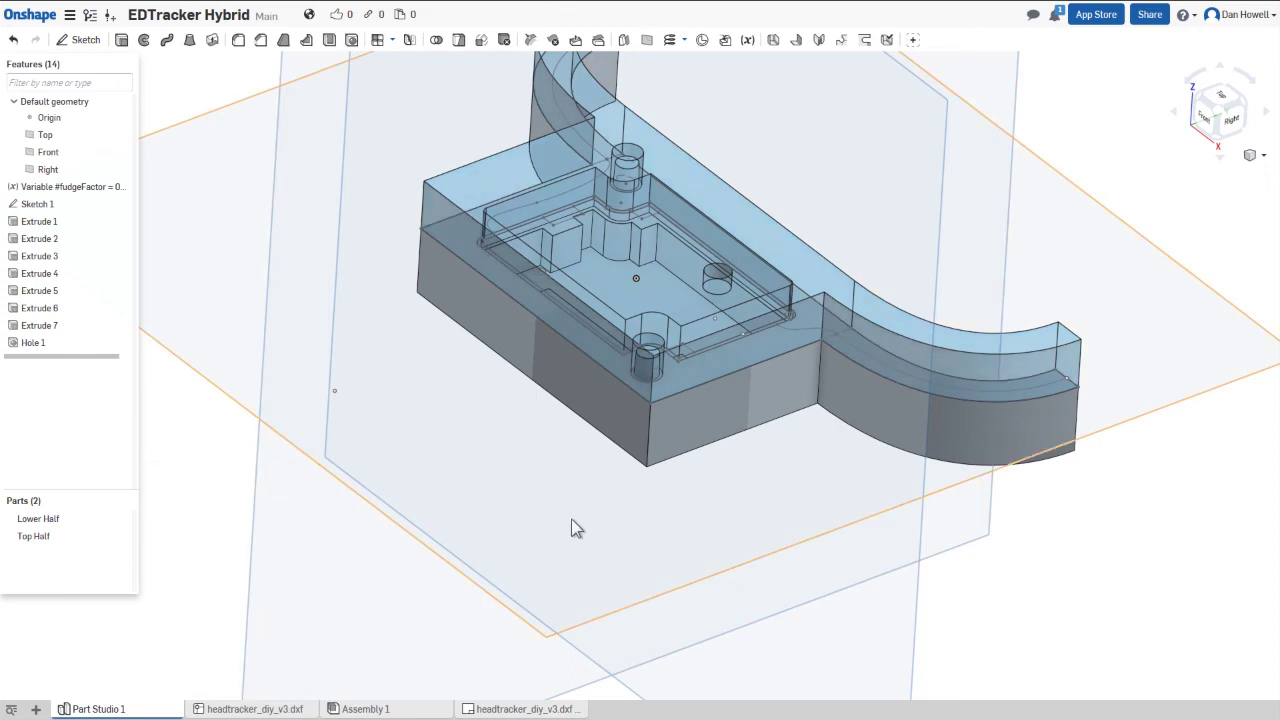
- Hide Sketch 1 and clear the selection of the Top and Front planes
click(572, 522)
click(631, 548)
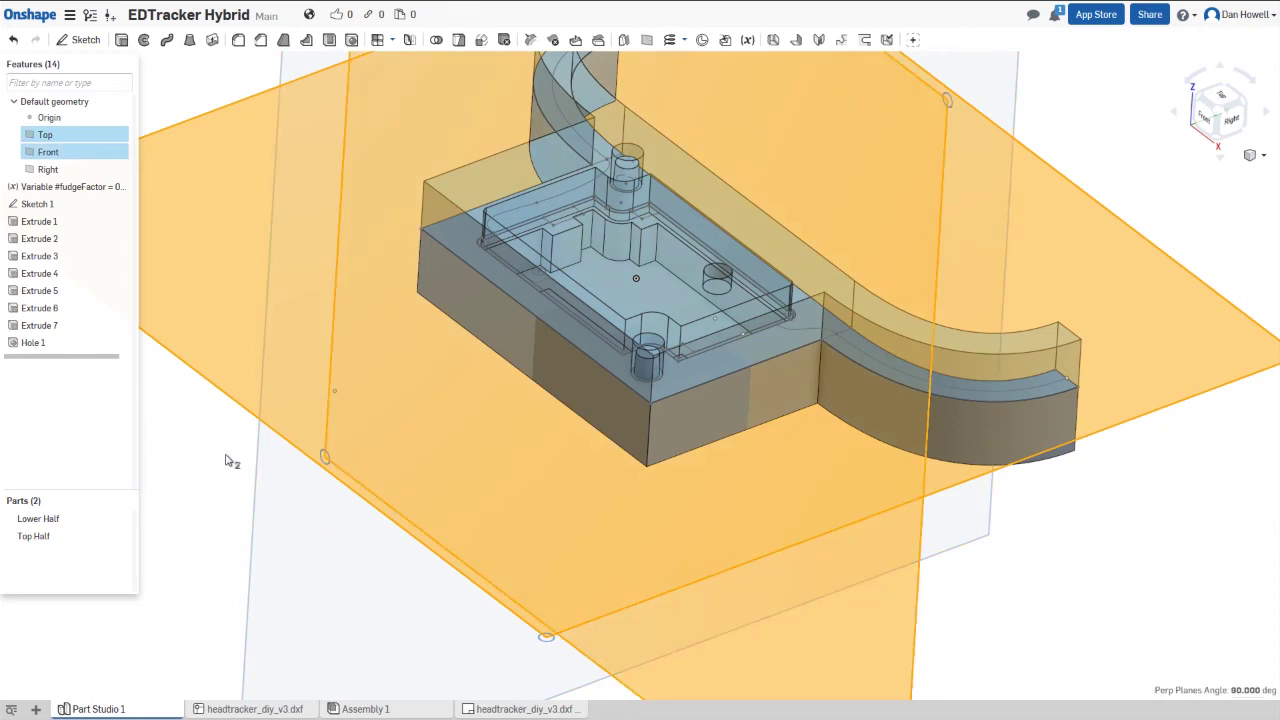
click(120, 204)
click(120, 204)
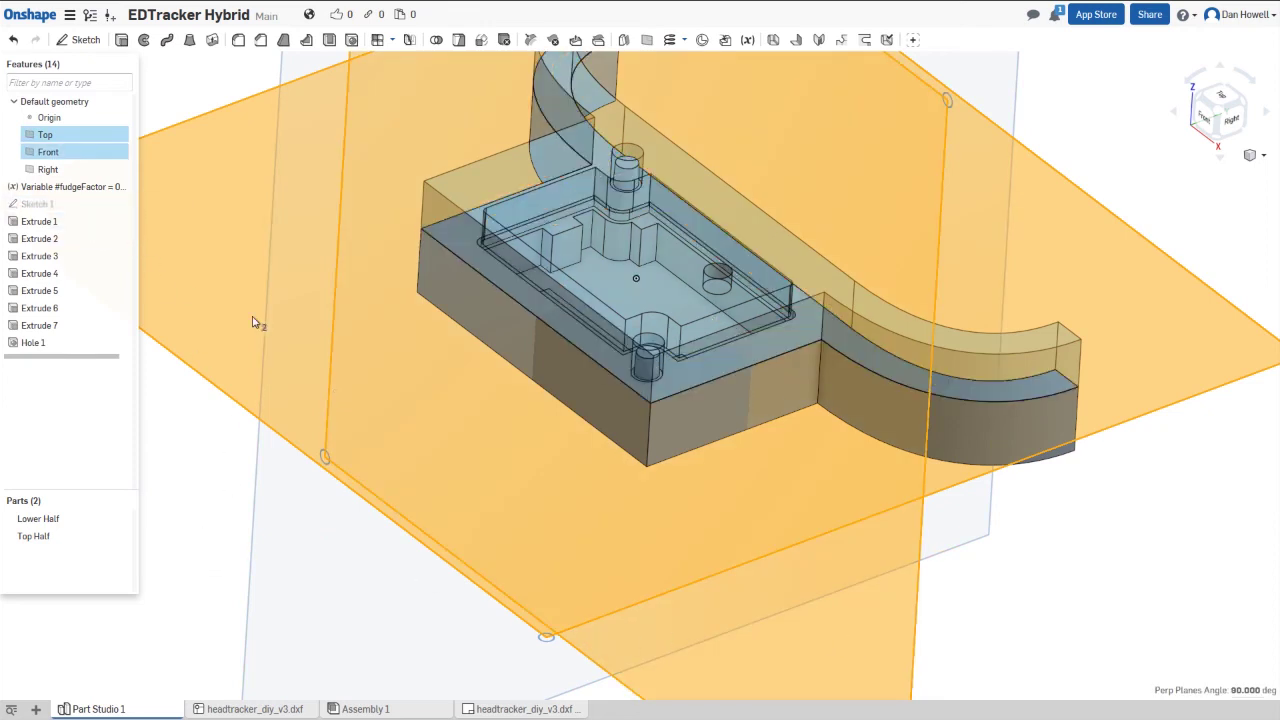
mouse_move(583, 514)
right_down()
mouse_move(557, 606)
mouse_move(624, 518)
right_up()
scroll(625, 514, down, 5)
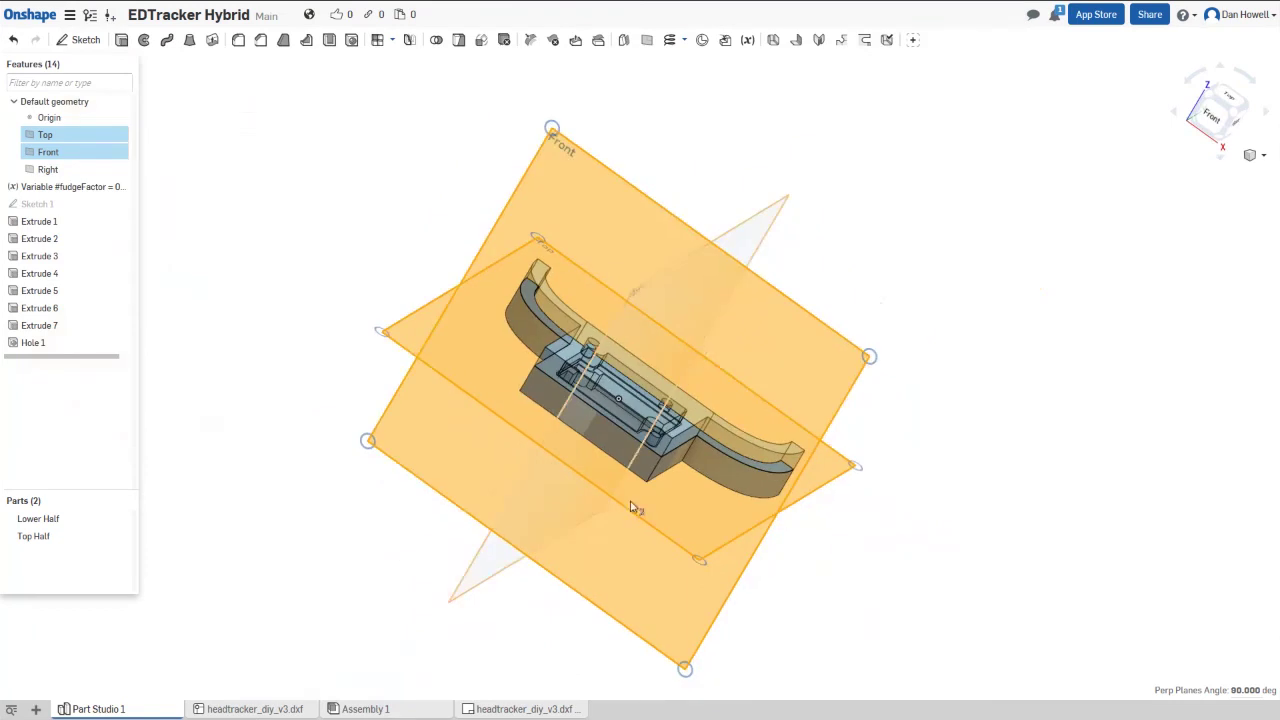
click(930, 532)
right_drag(886, 502, 897, 528)
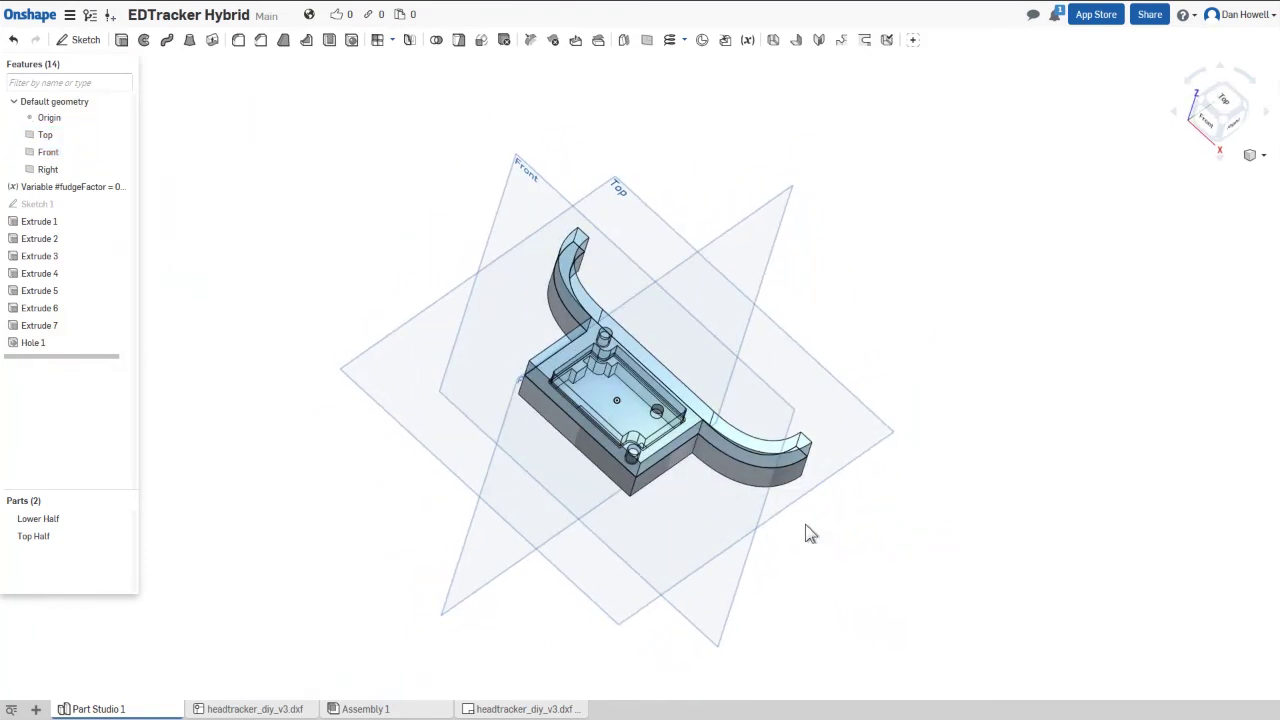
- Examine the assembled halves and the end face of one curved arm where the two parts meet
scroll(677, 462, up, 5)
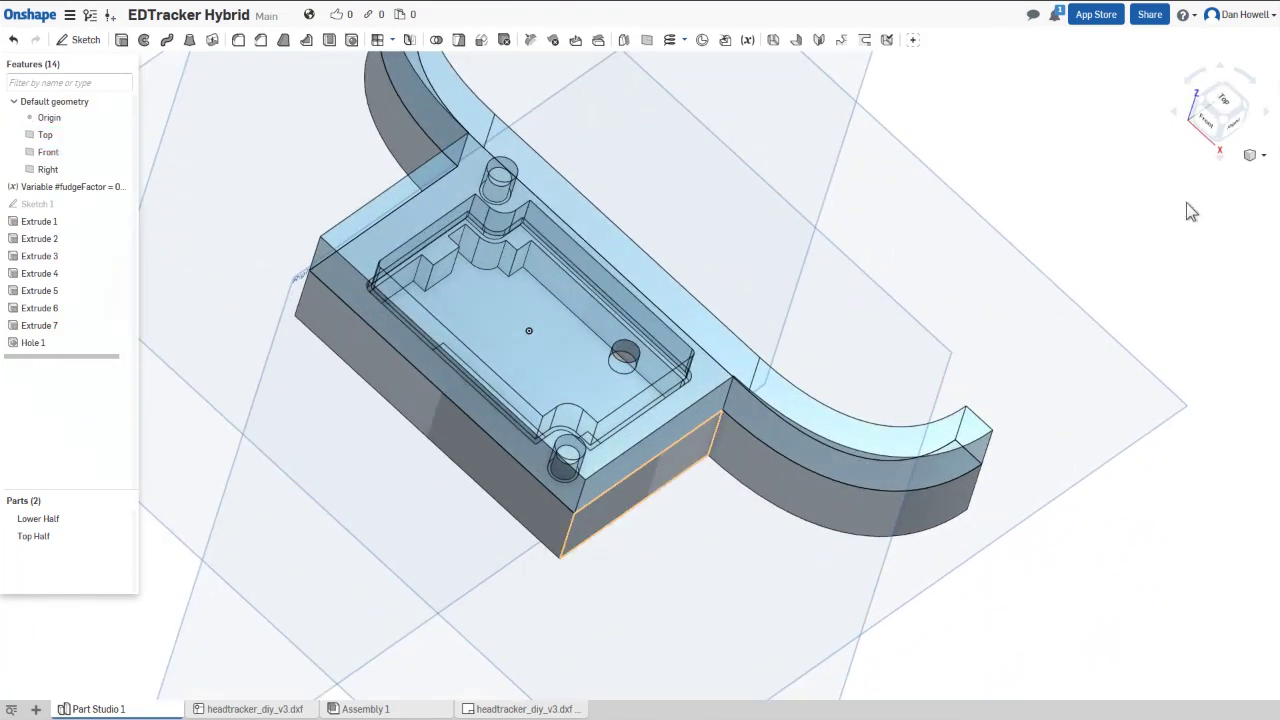
click(1224, 126)
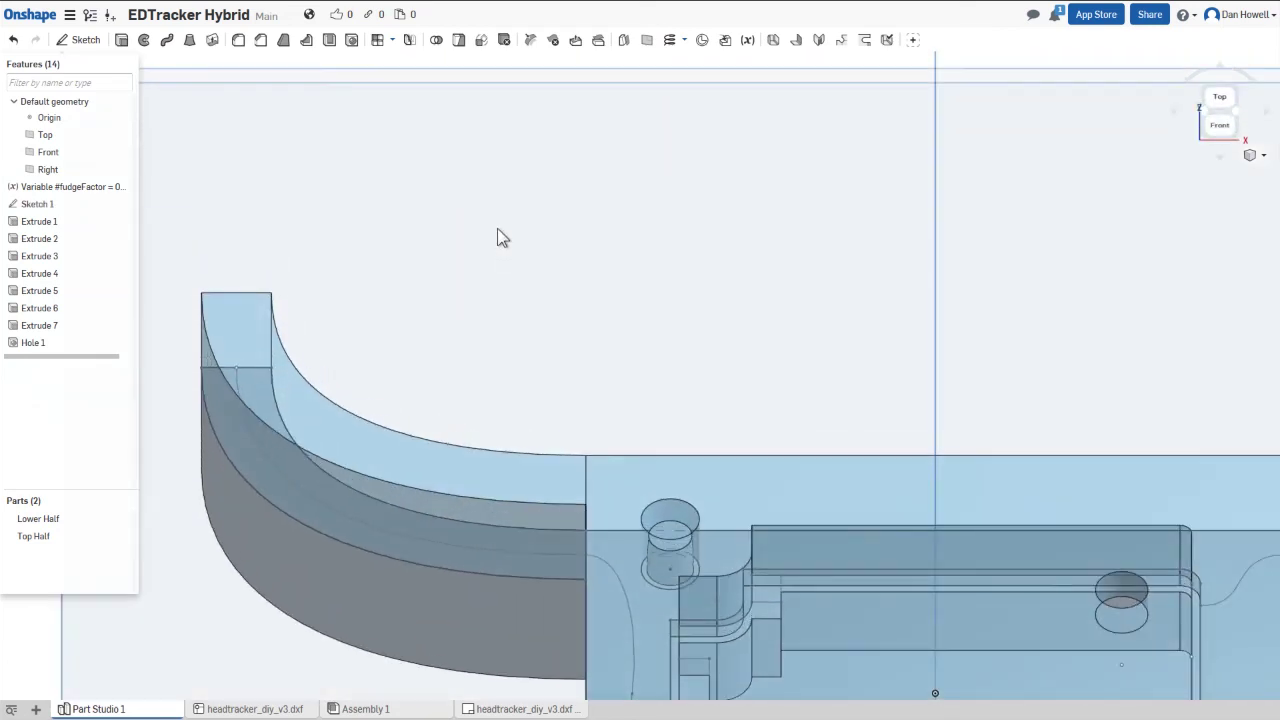
right_drag(460, 376, 693, 360)
middle_drag(694, 360, 509, 271)
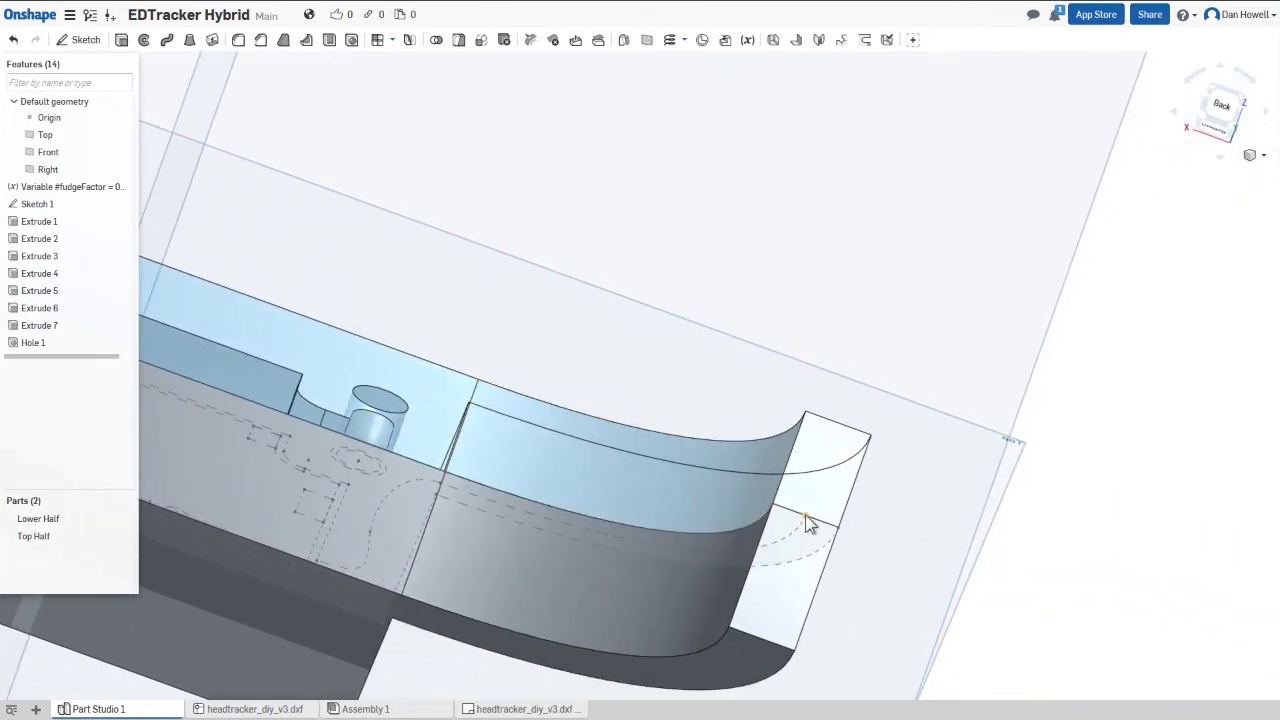
scroll(809, 525, up, 3)
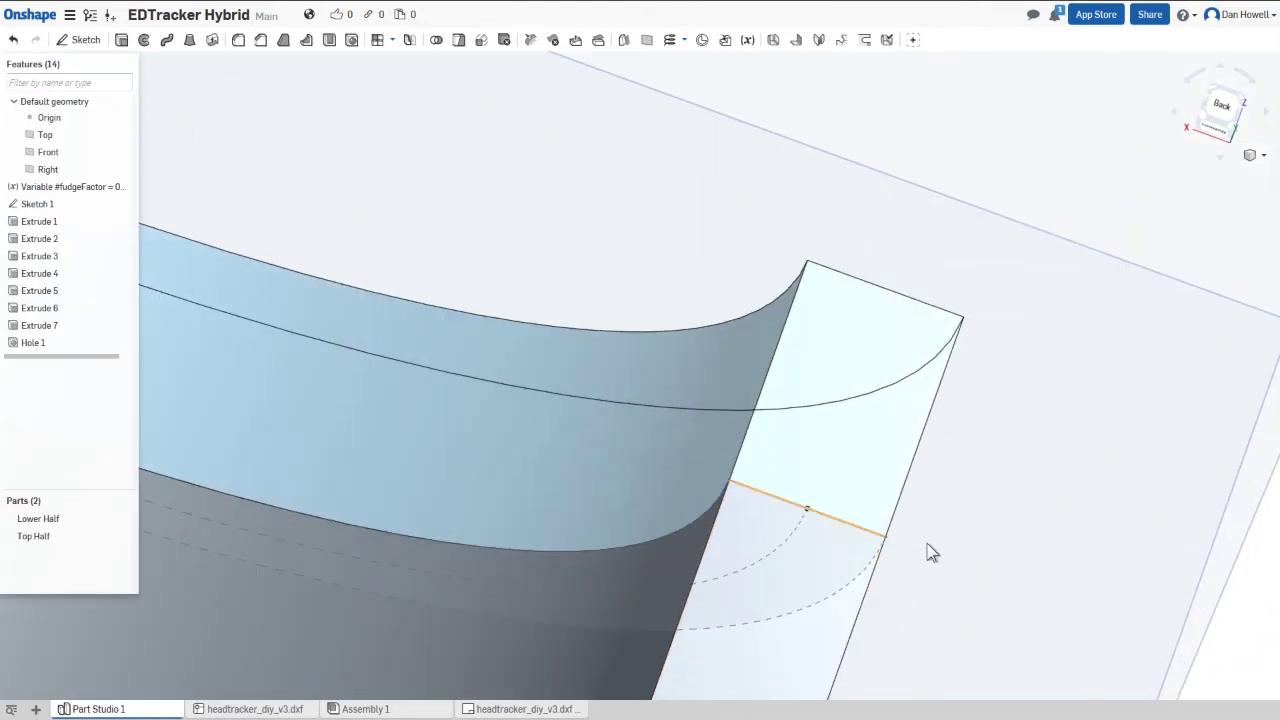
mouse_move(973, 582)
right_down()
mouse_move(902, 564)
mouse_move(964, 593)
right_up()
scroll(923, 449, up, 5)
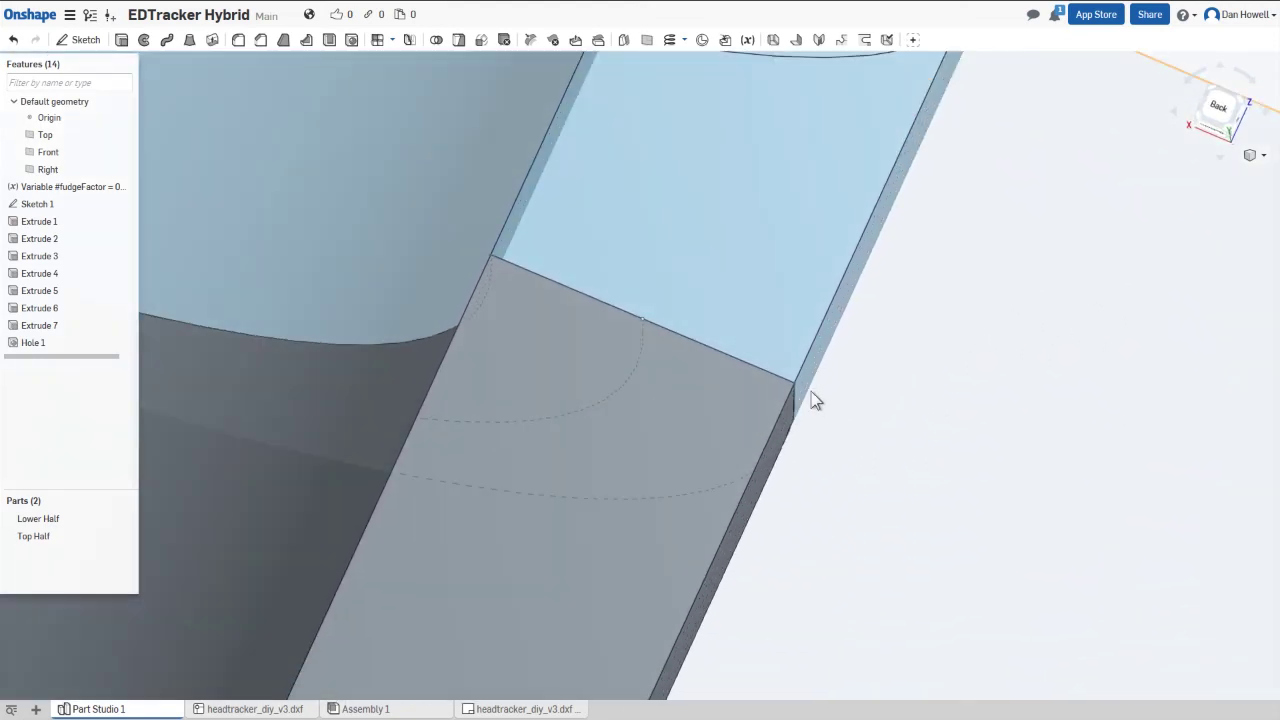
click(644, 321)
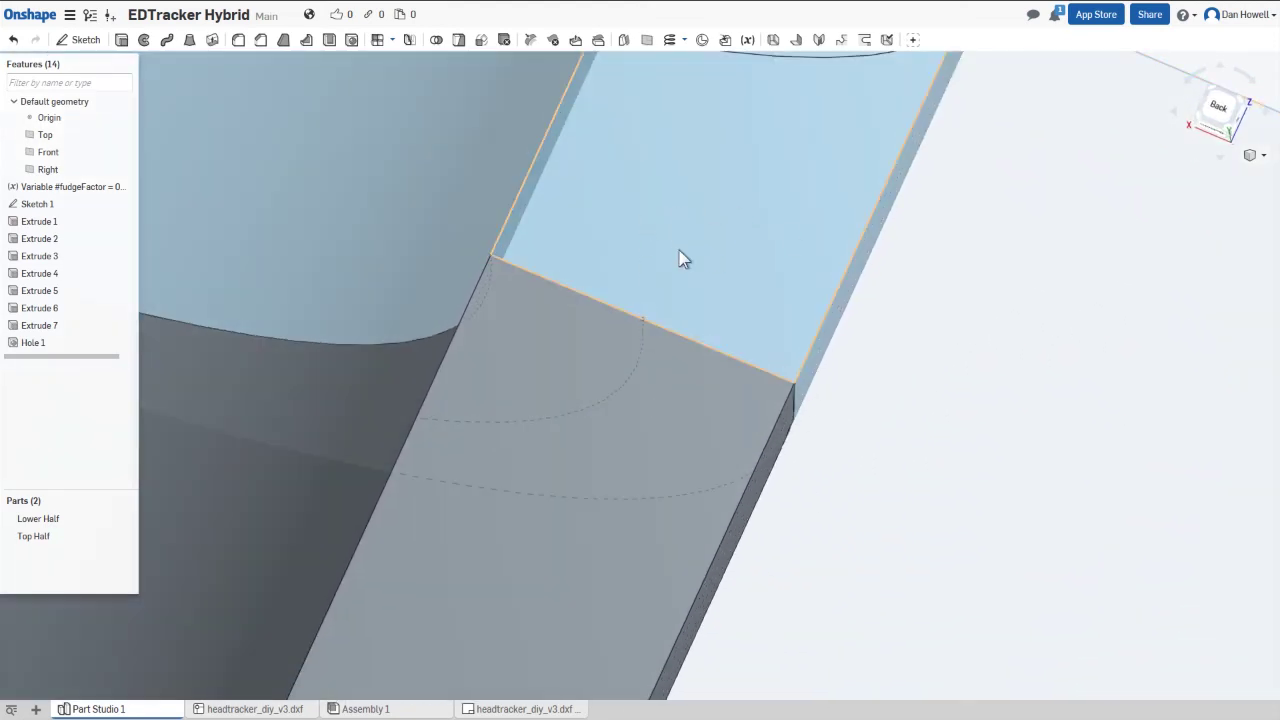
- Start a new sketch on the end face of the Top Half's curved arm and view it straight from the back
scroll(818, 284, down, 4)
right_drag(960, 380, 916, 386)
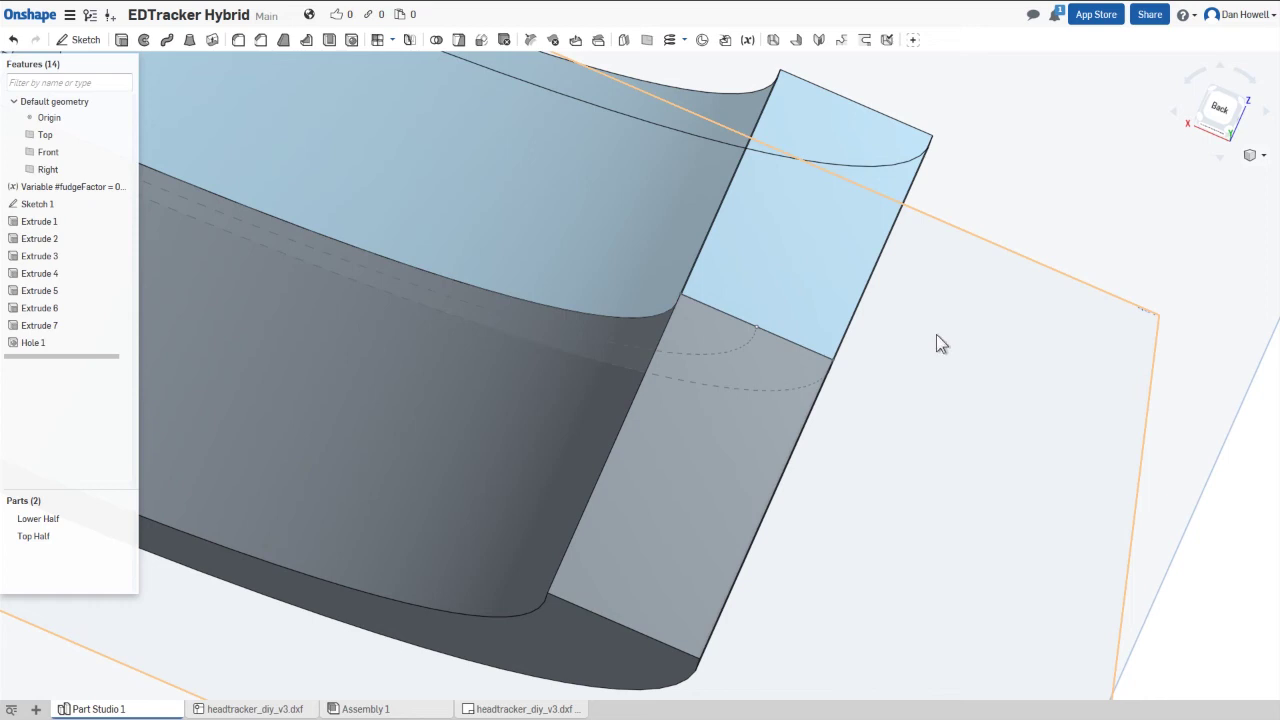
right_click(777, 289)
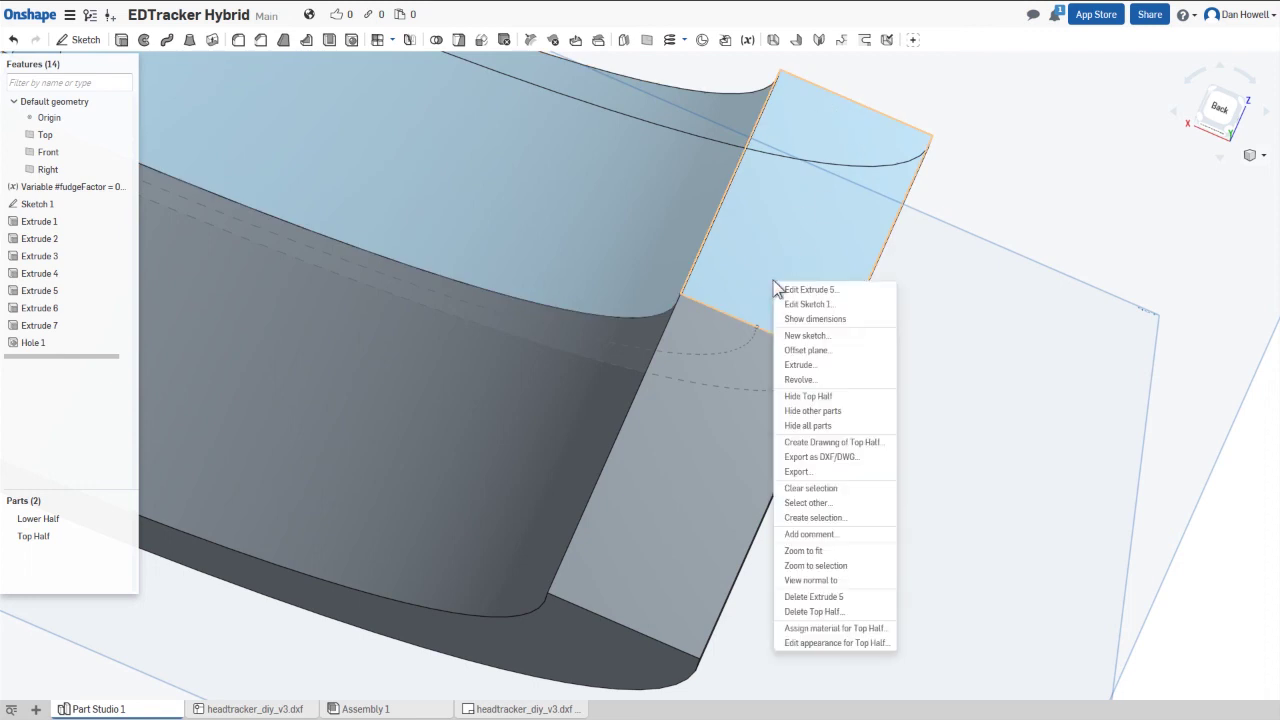
click(830, 337)
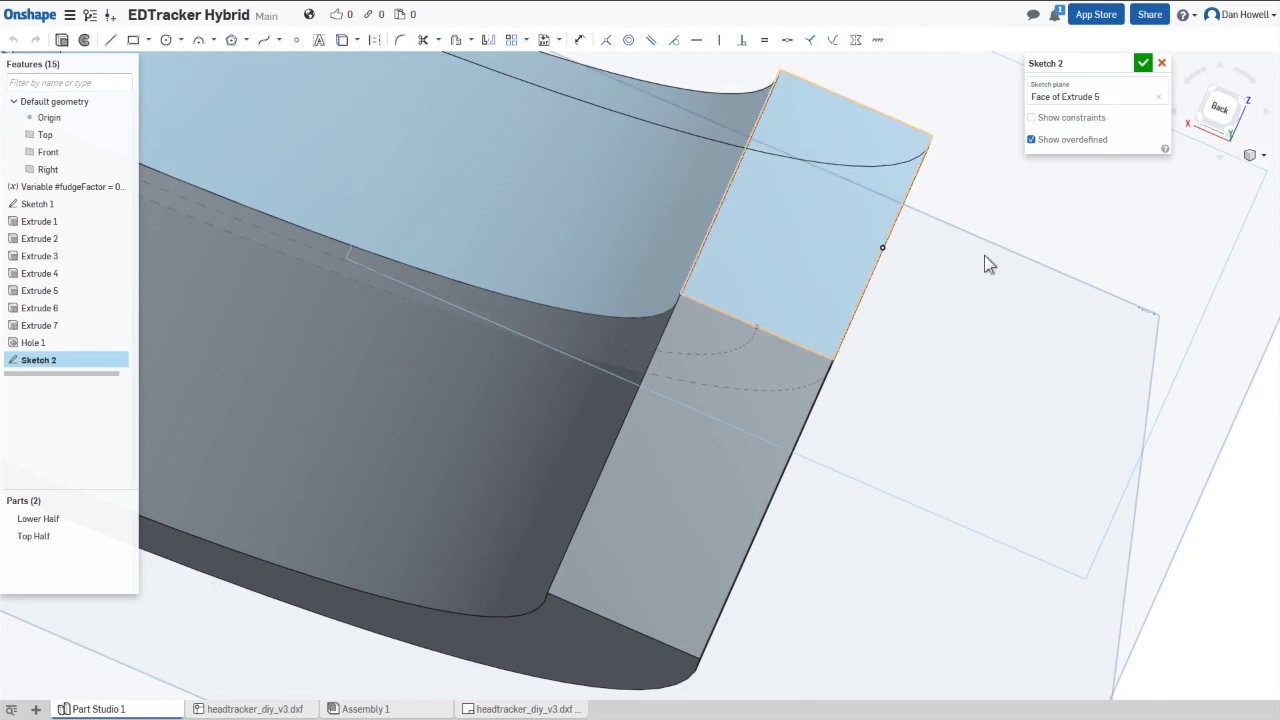
click(1219, 107)
scroll(840, 368, up, 10)
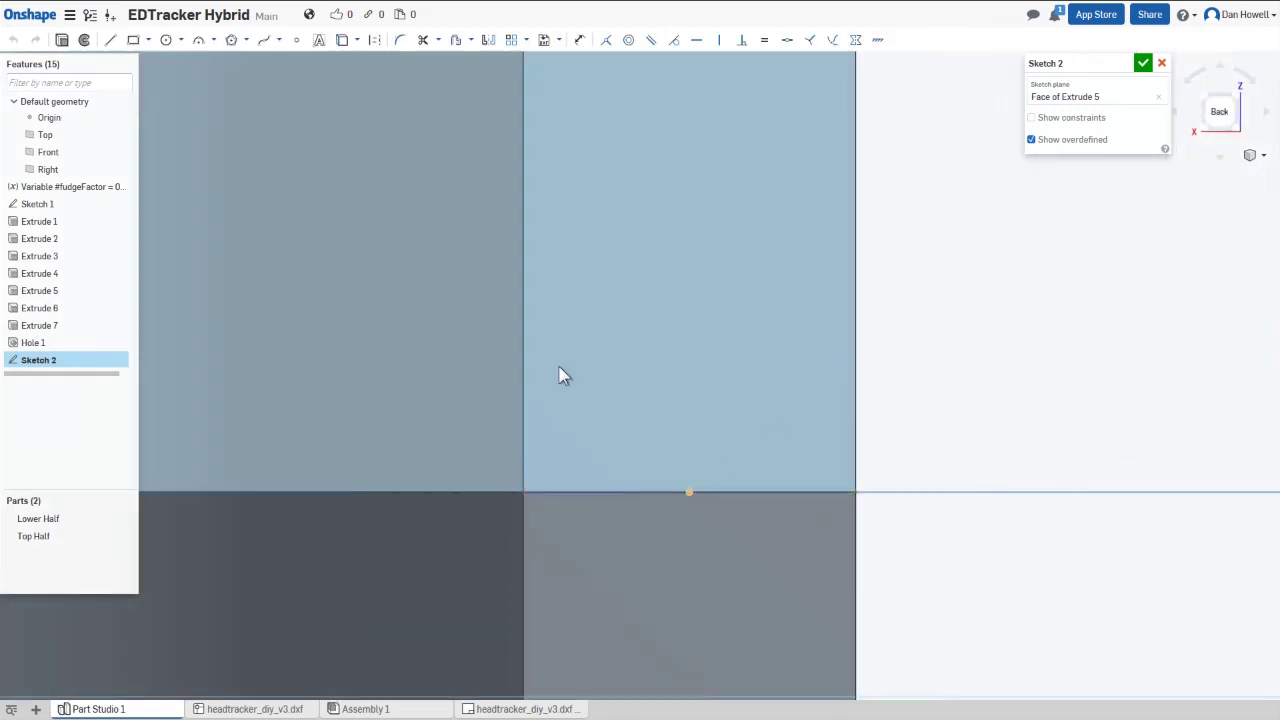
- Sketch two concentric circles, about 3.24 mm and 4.25 mm in diameter, centred on the midpoint of the face's lower edge
click(166, 40)
middle_drag(689, 492, 762, 445)
click(762, 445)
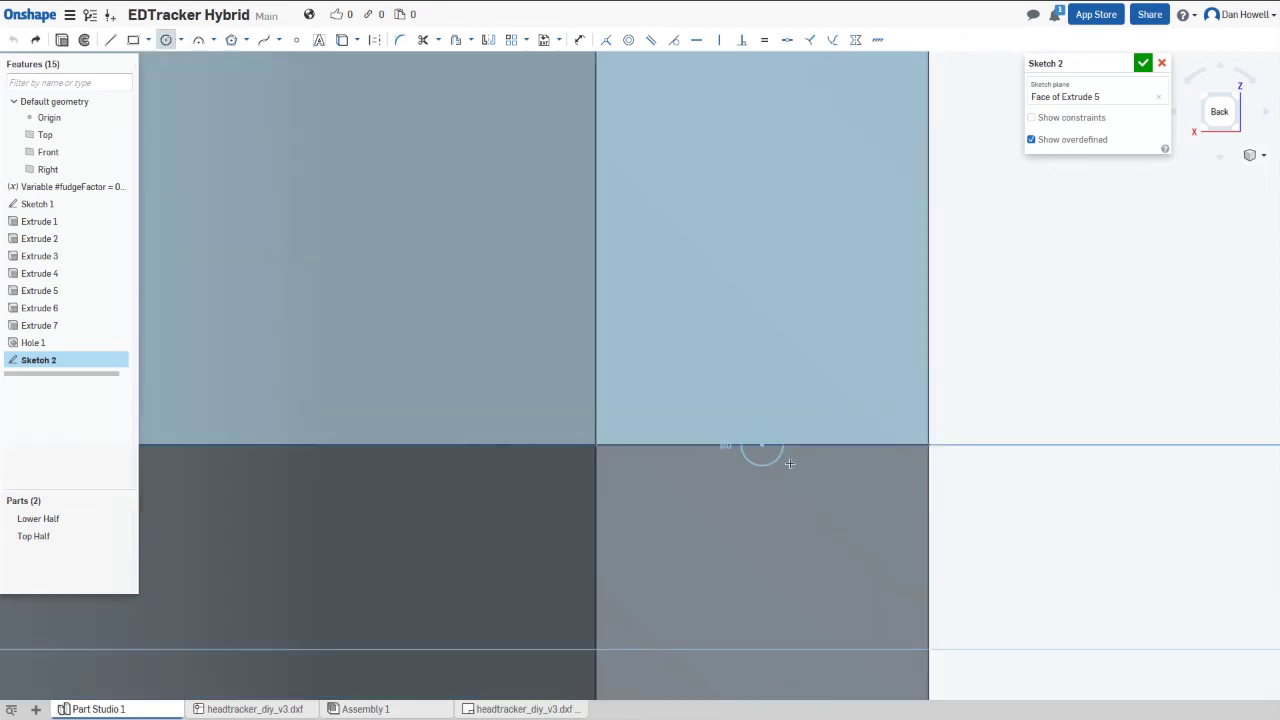
click(829, 502)
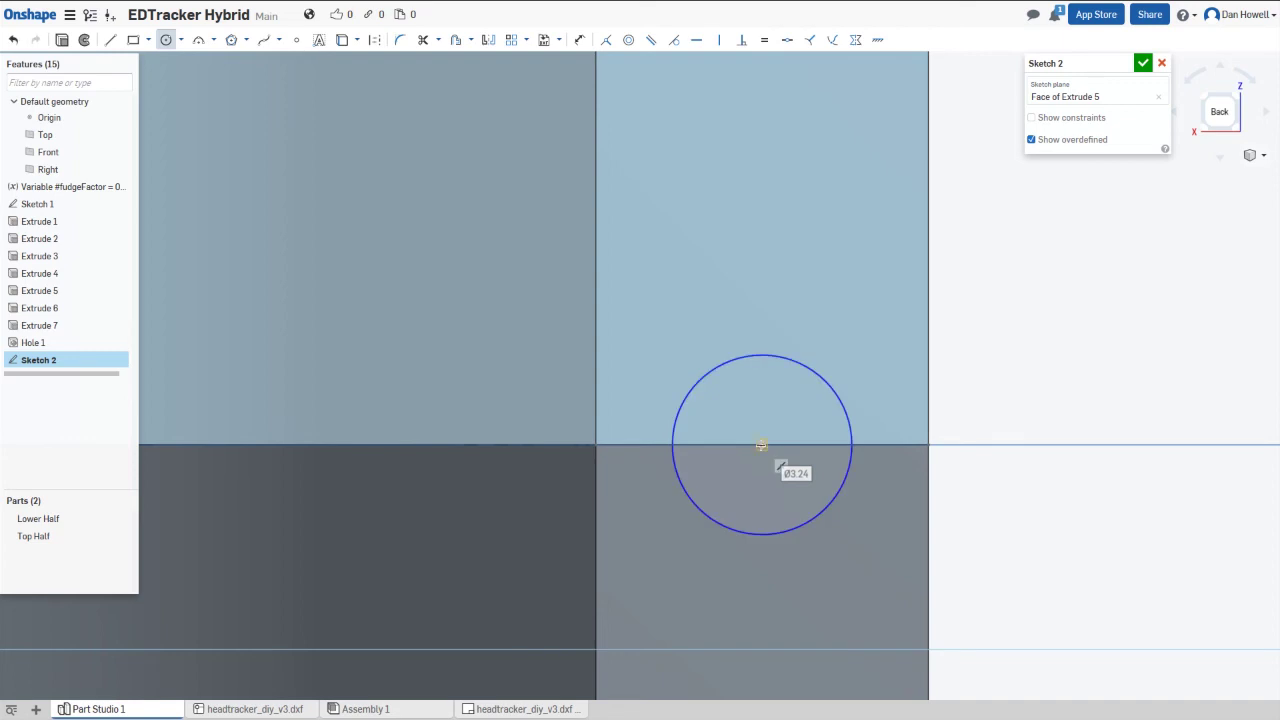
click(762, 445)
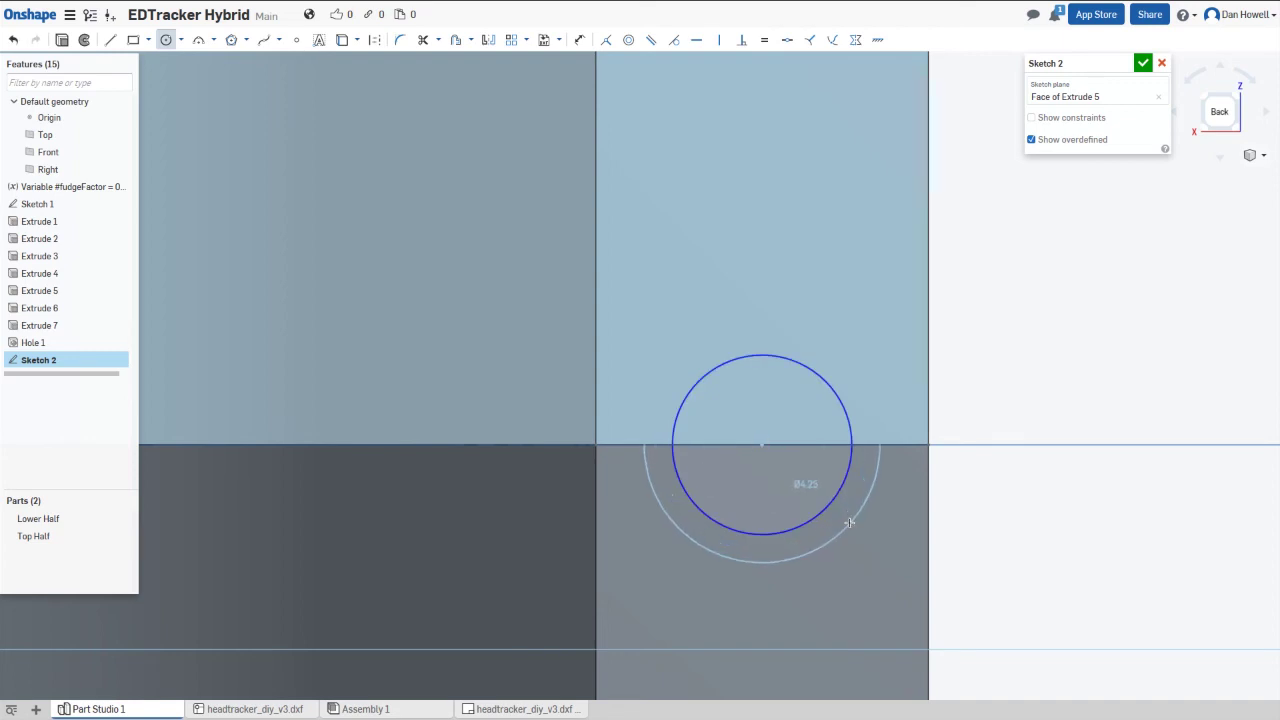
click(848, 522)
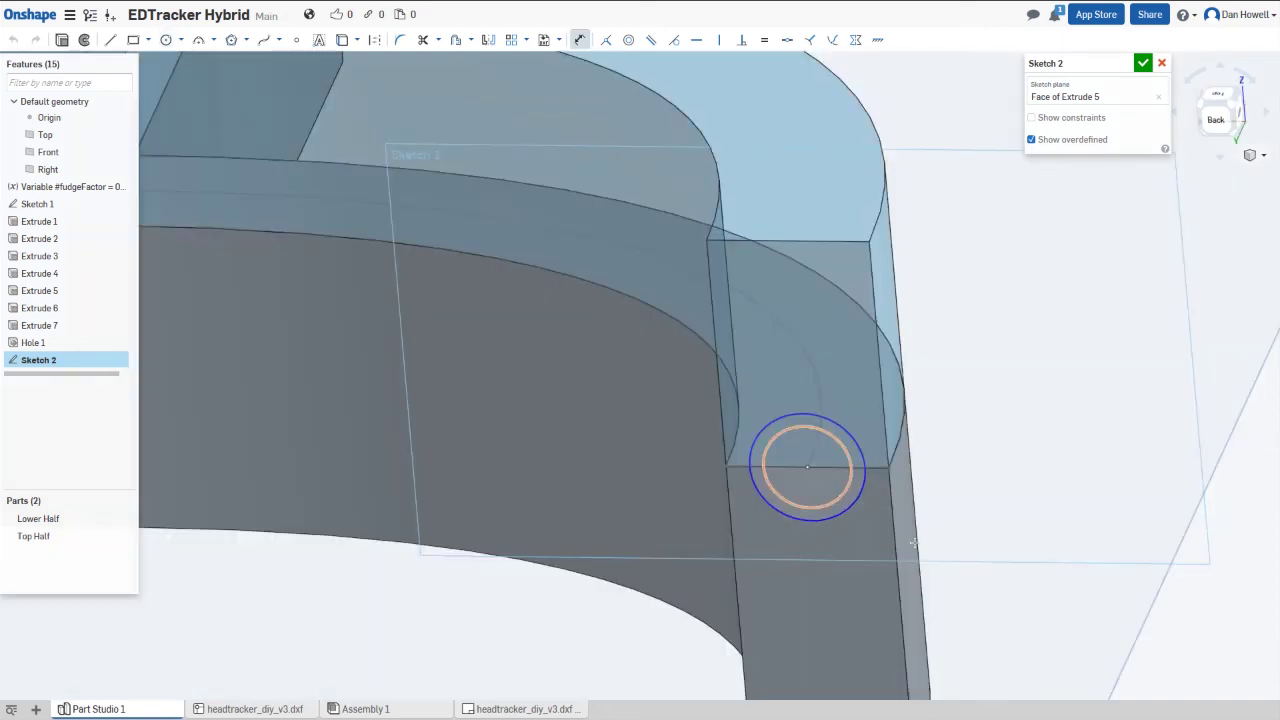
- Dimension the smaller circle's diameter as 4+#fudgeFactor
click(840, 500)
key(d)
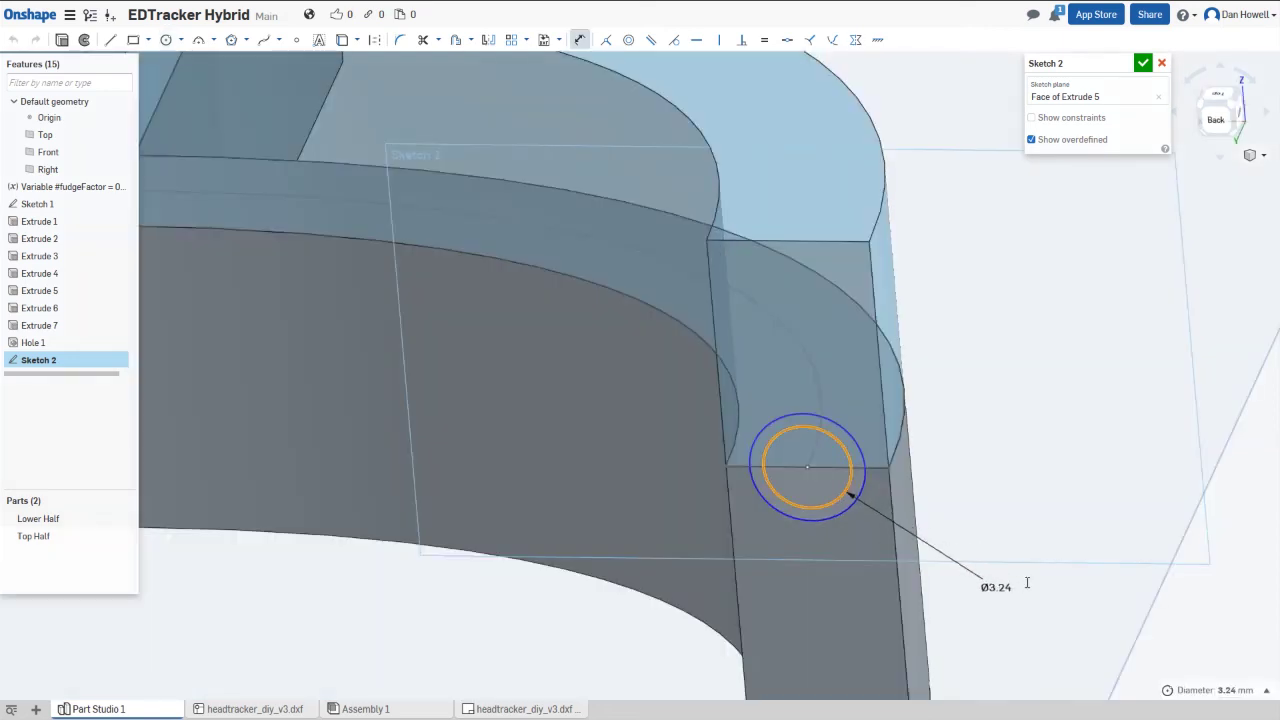
click(1027, 583)
text(4+#f)
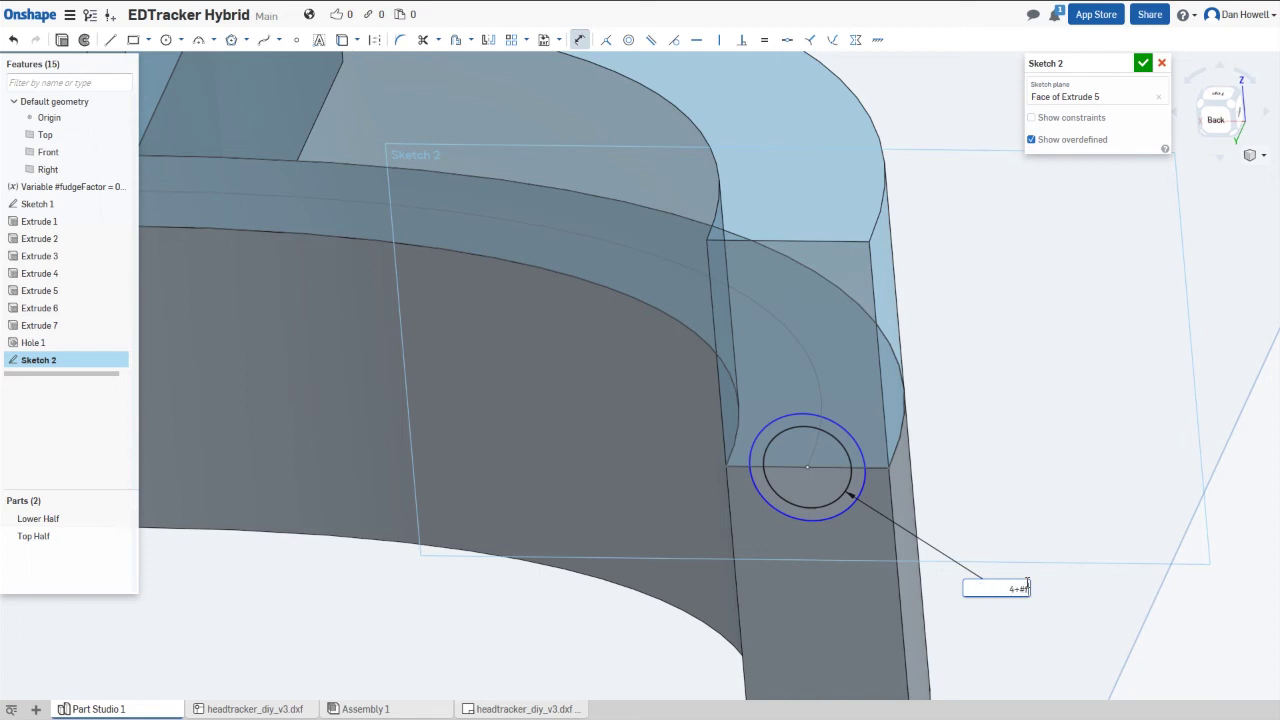
text(udgeFactor)
key(Return)
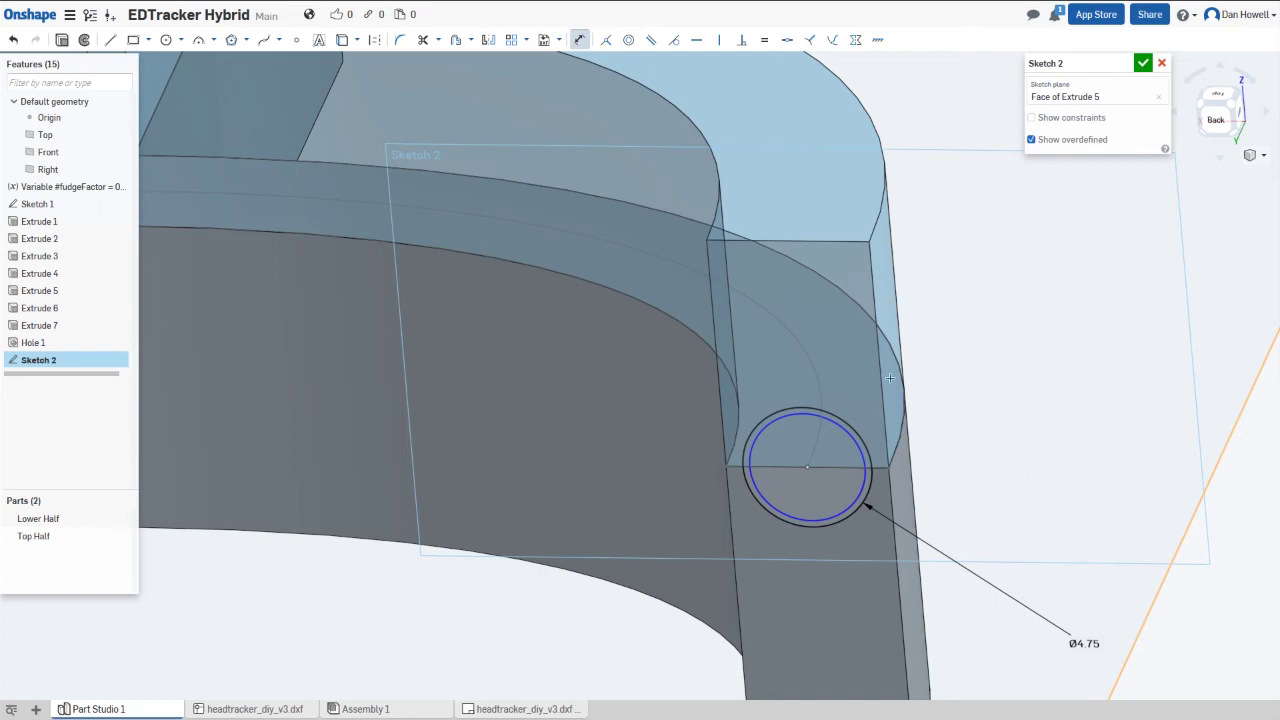
- Add a third concentric circle, dimension it to 3 mm and the outermost circle to 5.5 mm, and finish the sketch
click(167, 42)
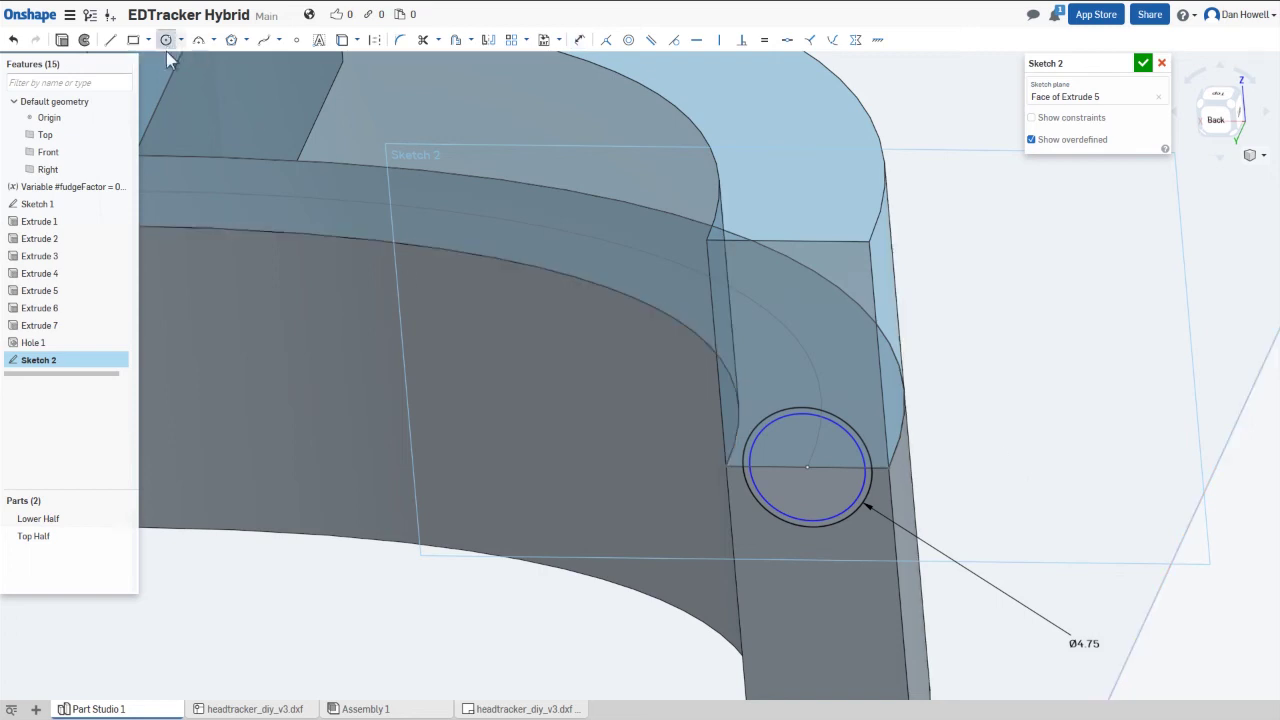
click(806, 467)
click(801, 481)
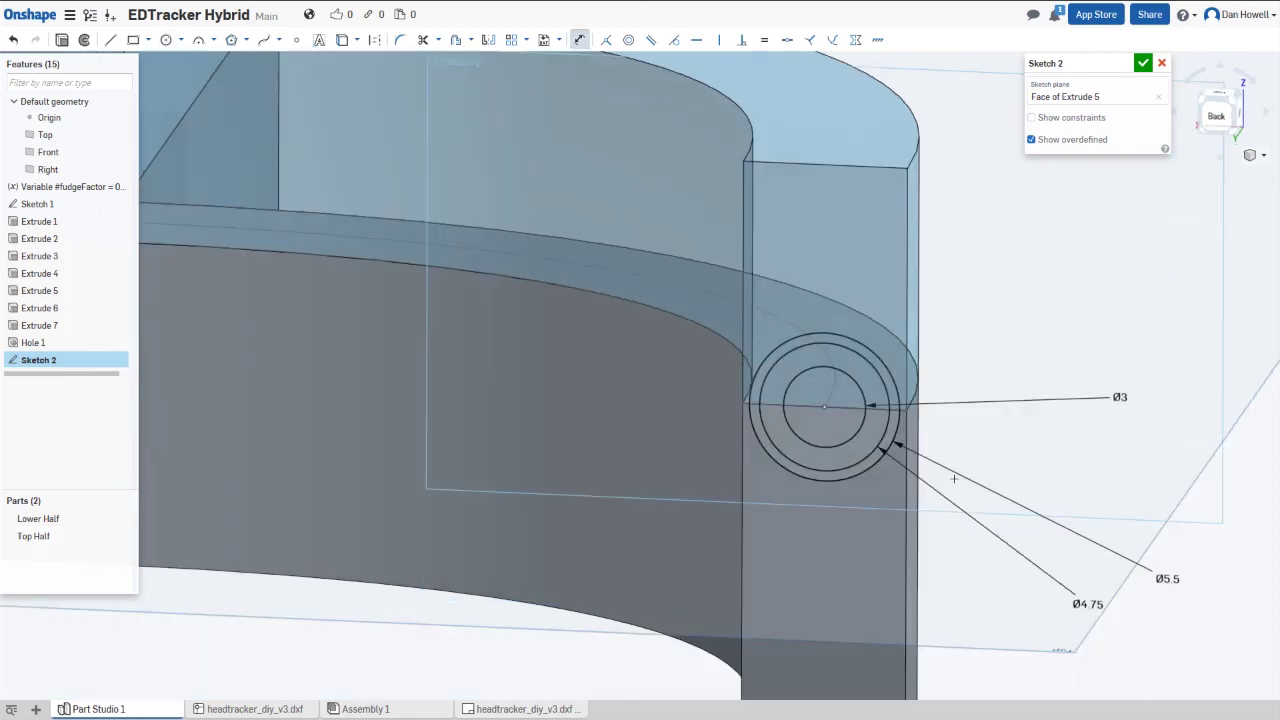
mouse_move(954, 479)
right_down()
mouse_move(954, 494)
mouse_move(951, 482)
right_up()
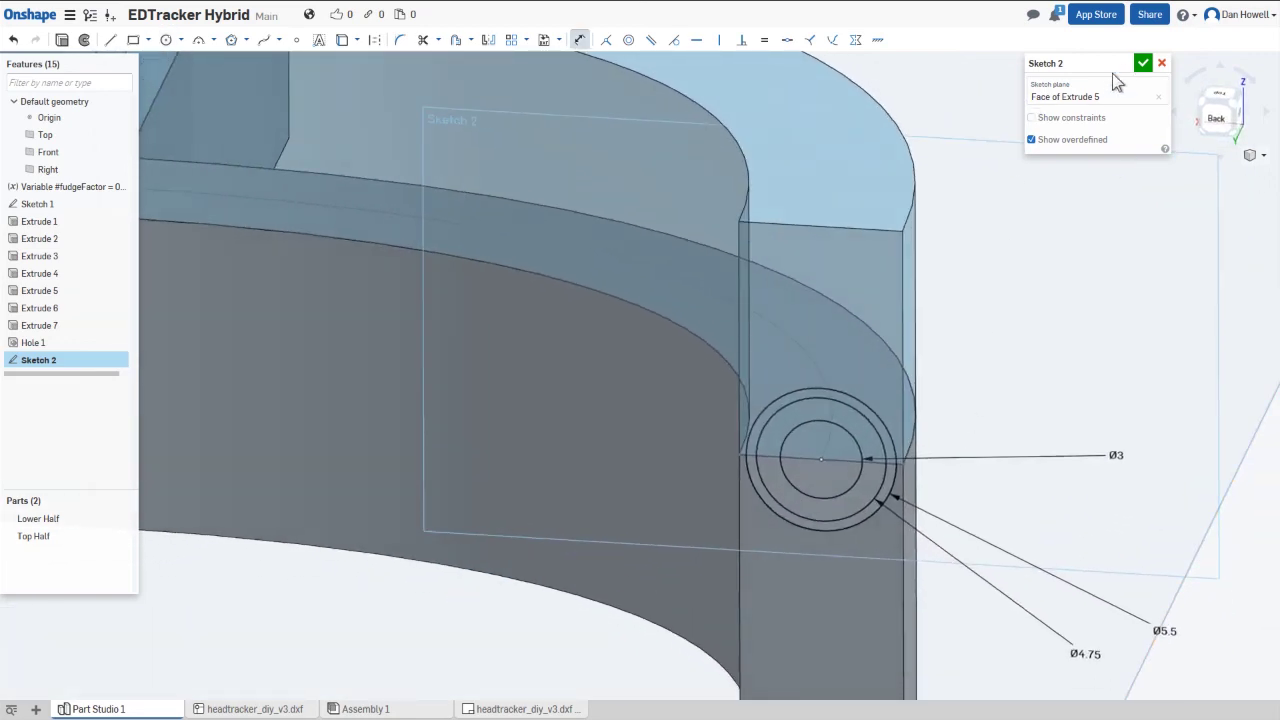
key(Return)
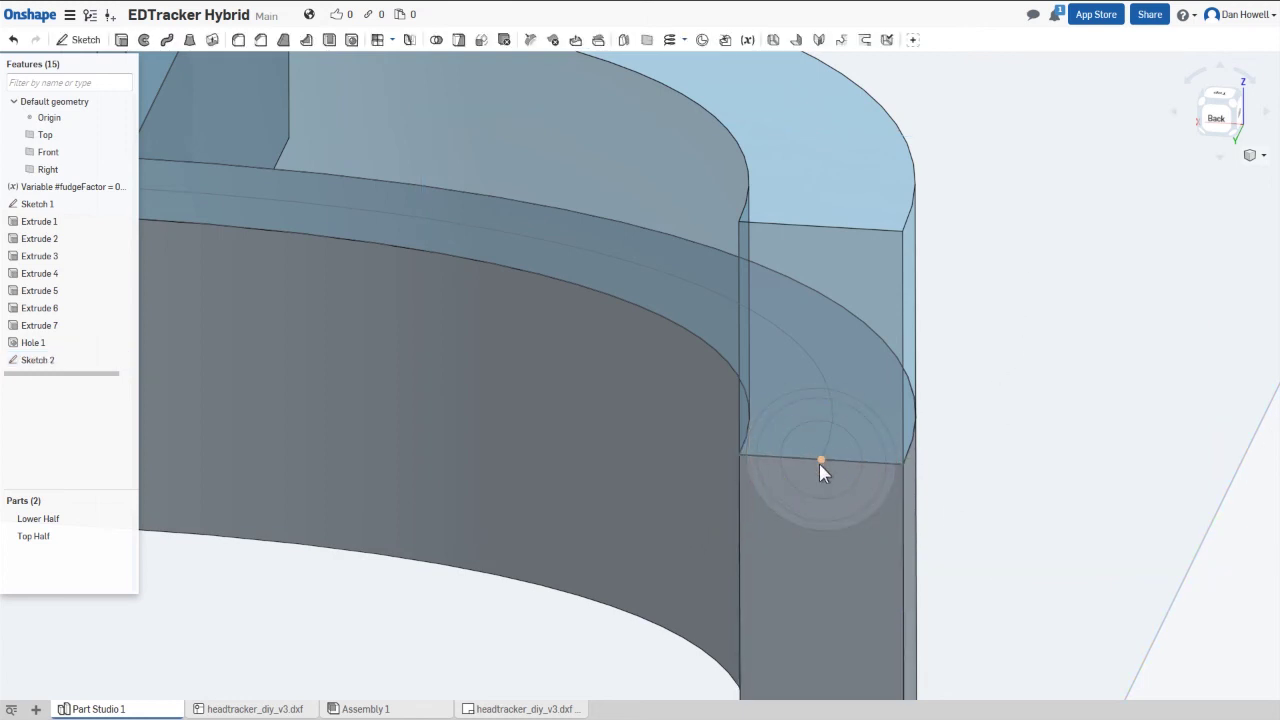
- Sweep the 3 mm circle along the arm's centreline and the adjoining S-curve, removing material from both Top Half and Lower Half
click(168, 42)
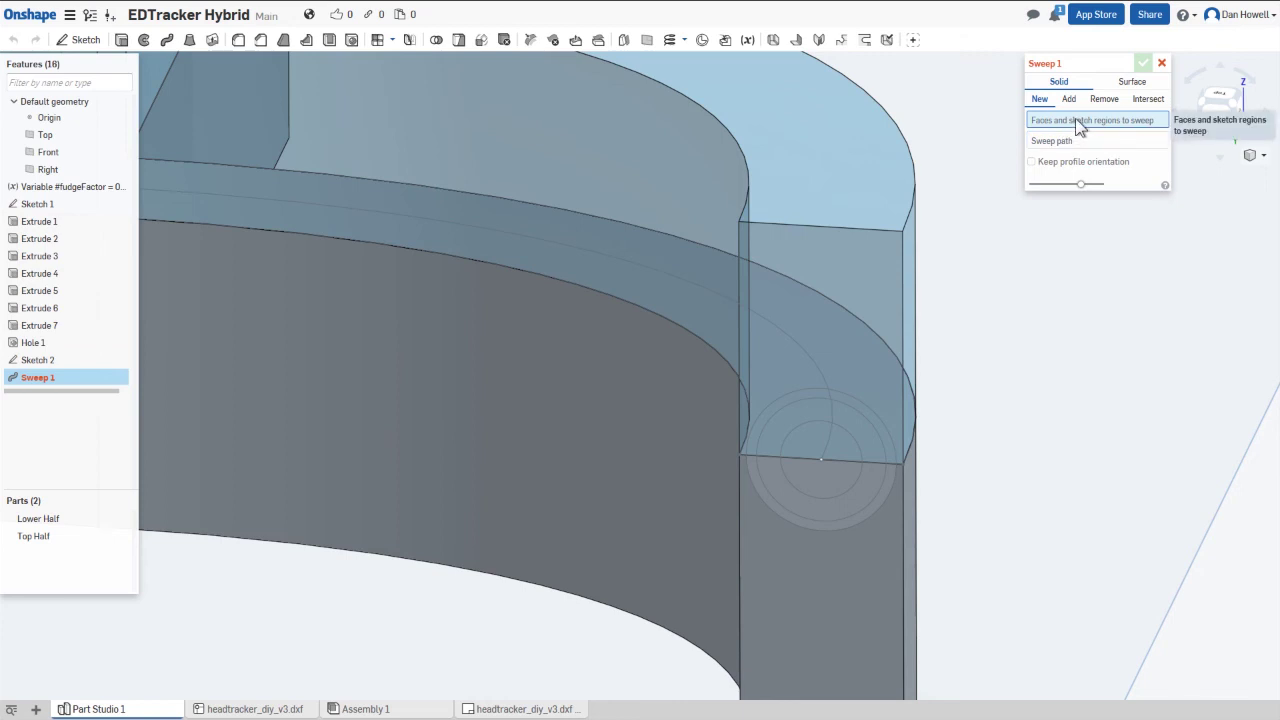
click(843, 450)
click(831, 474)
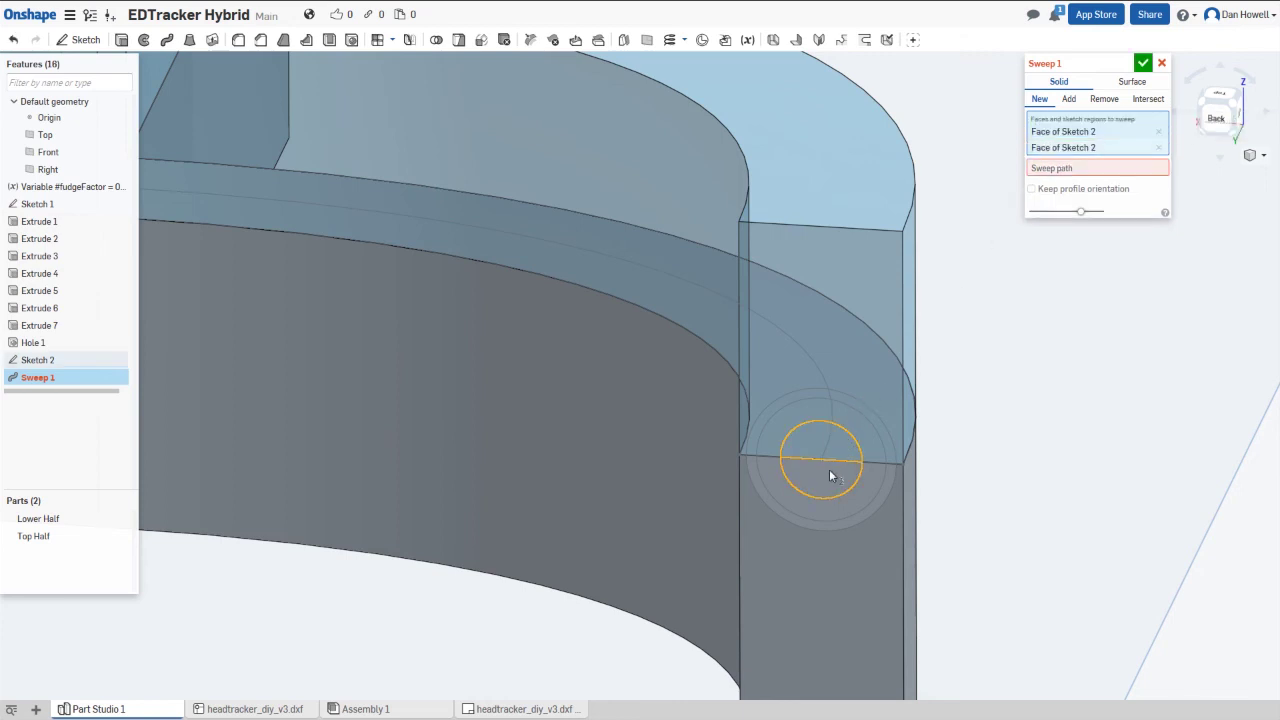
click(1066, 168)
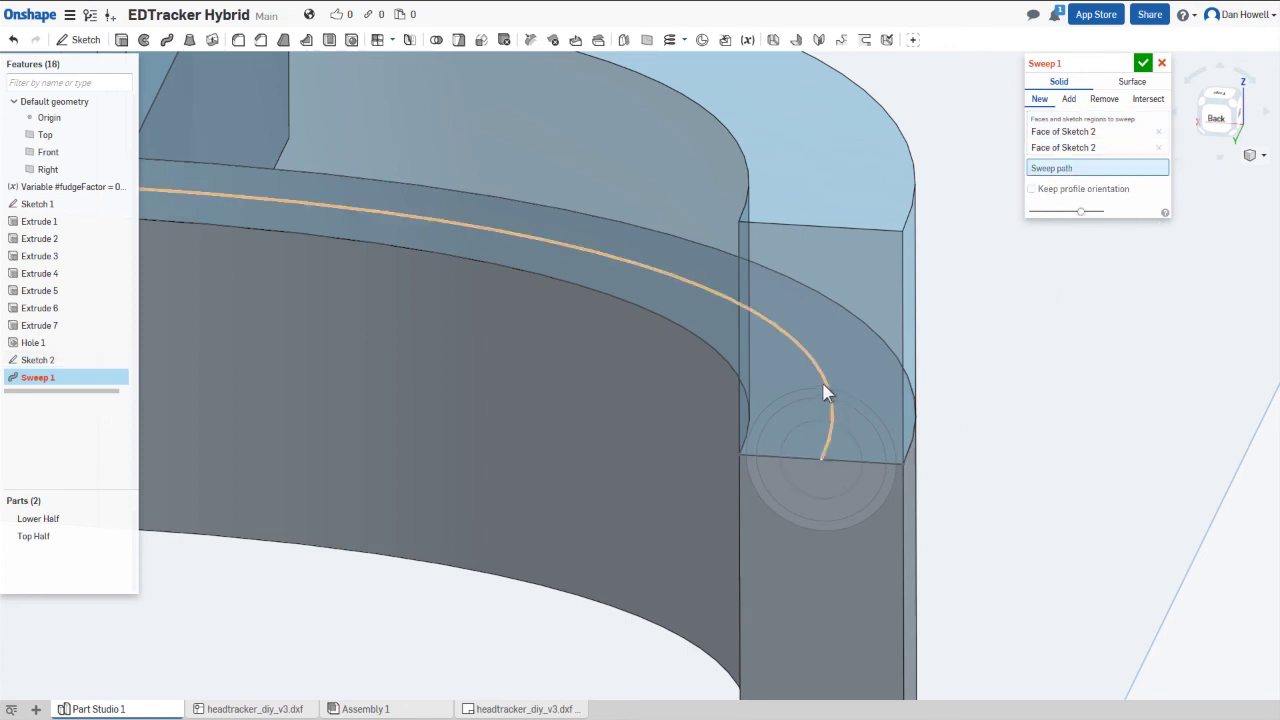
scroll(823, 390, down, 3)
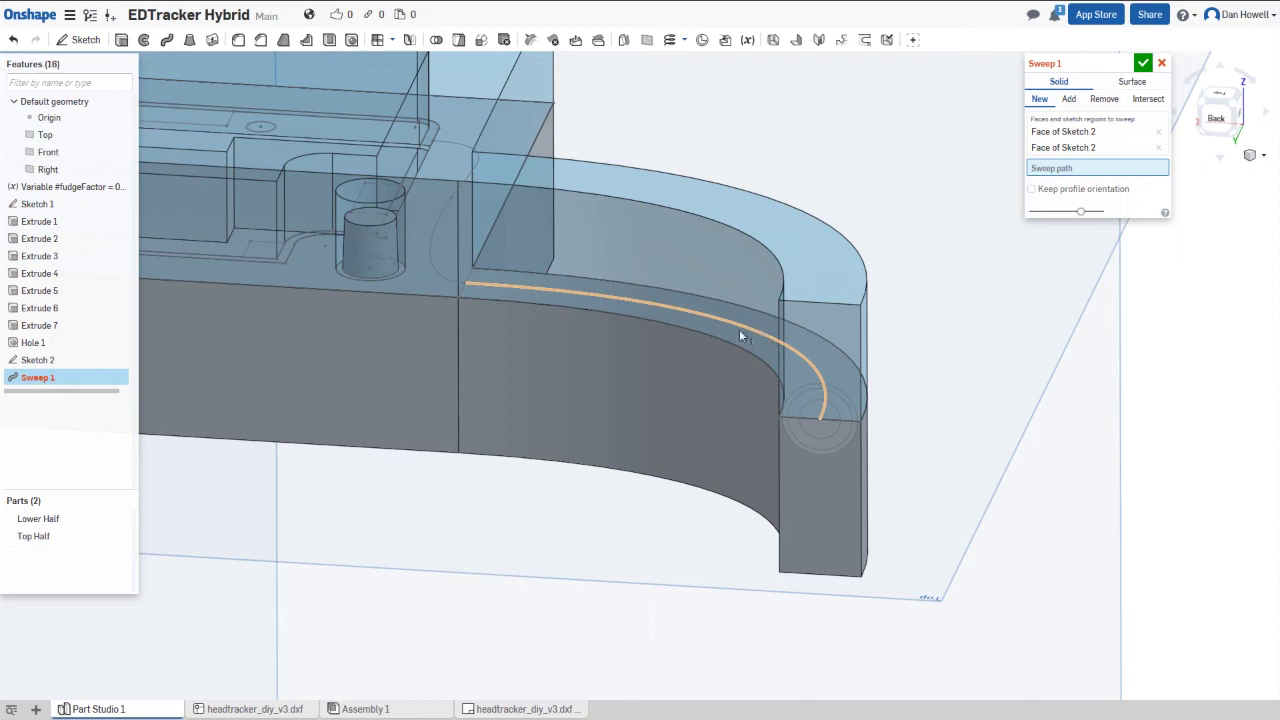
click(739, 329)
click(438, 272)
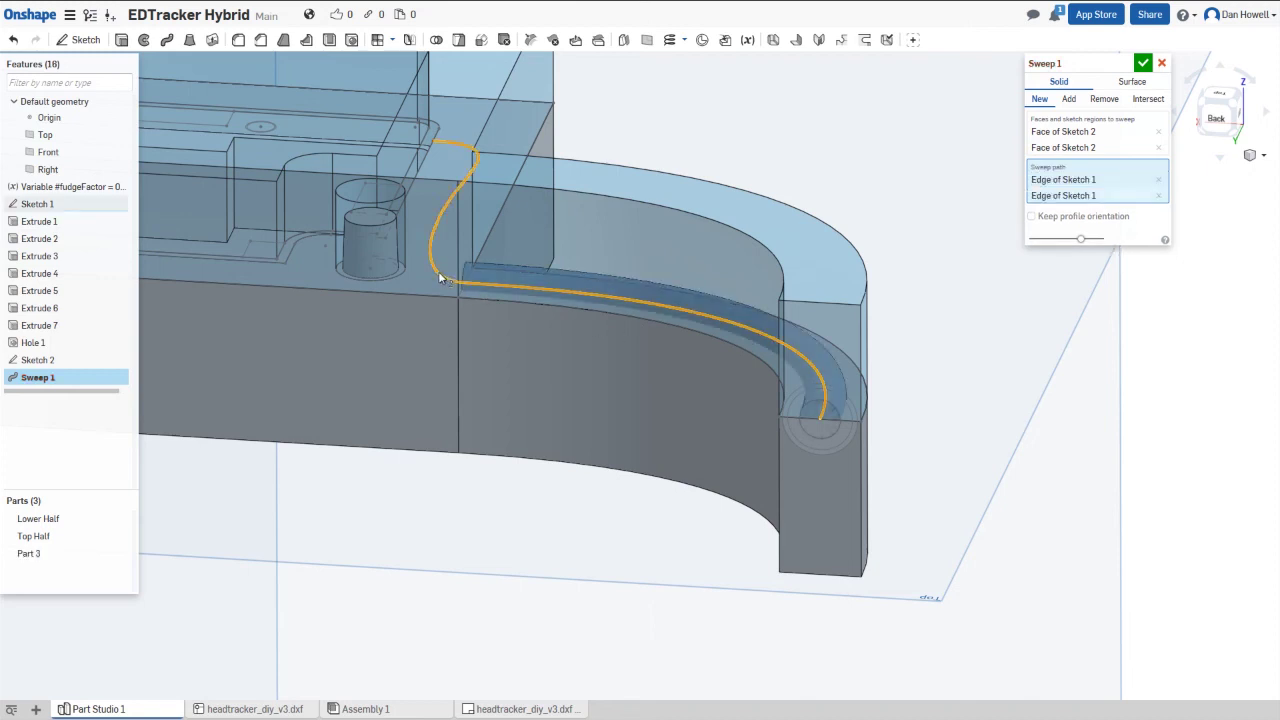
click(1104, 99)
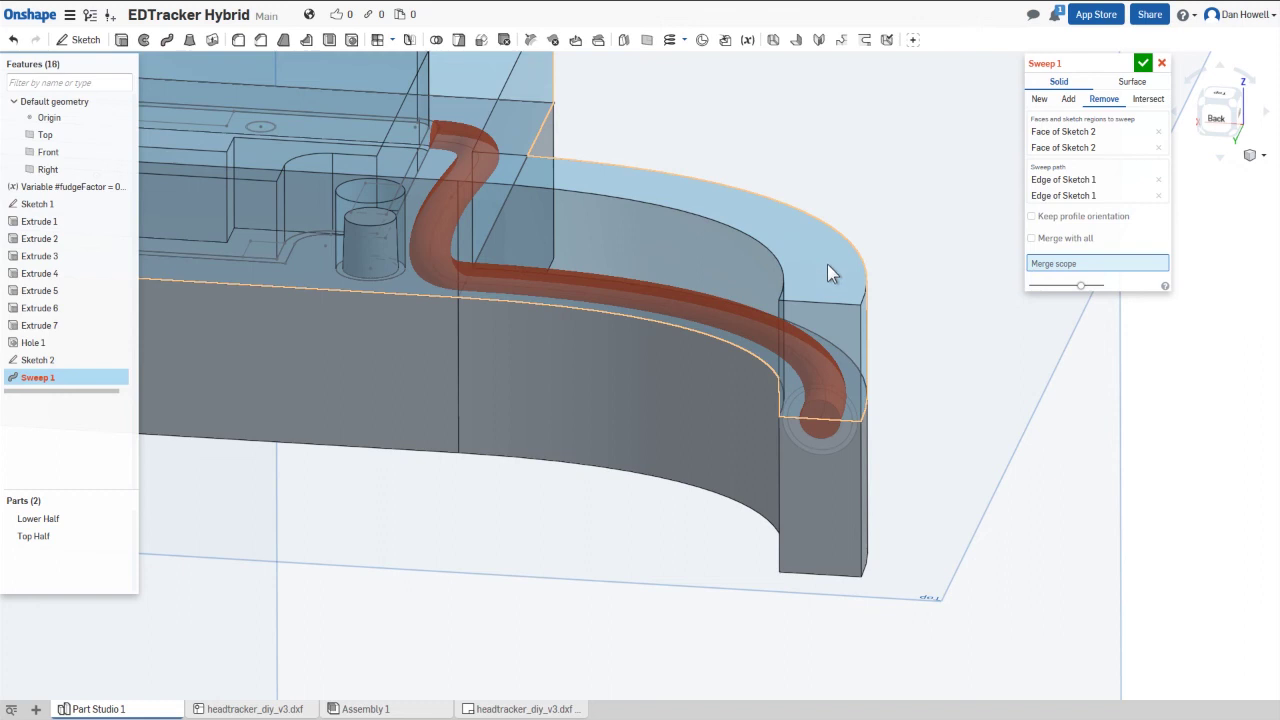
click(734, 399)
click(734, 399)
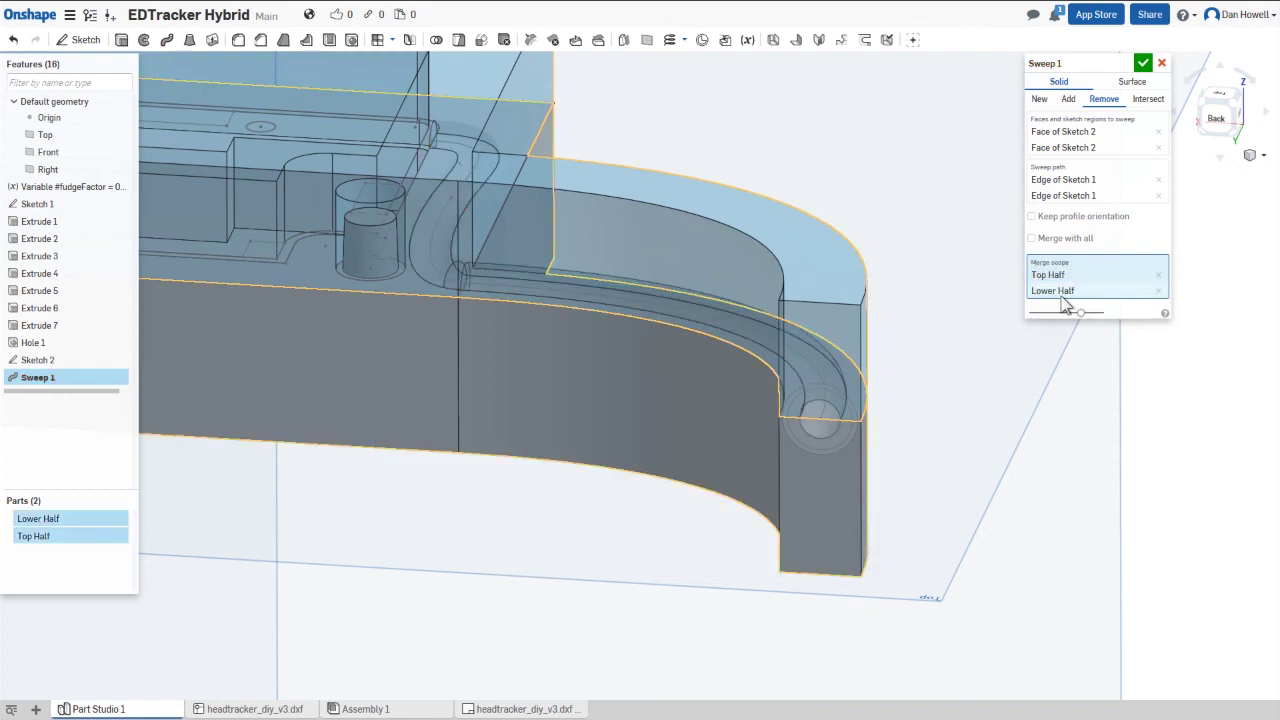
click(1143, 63)
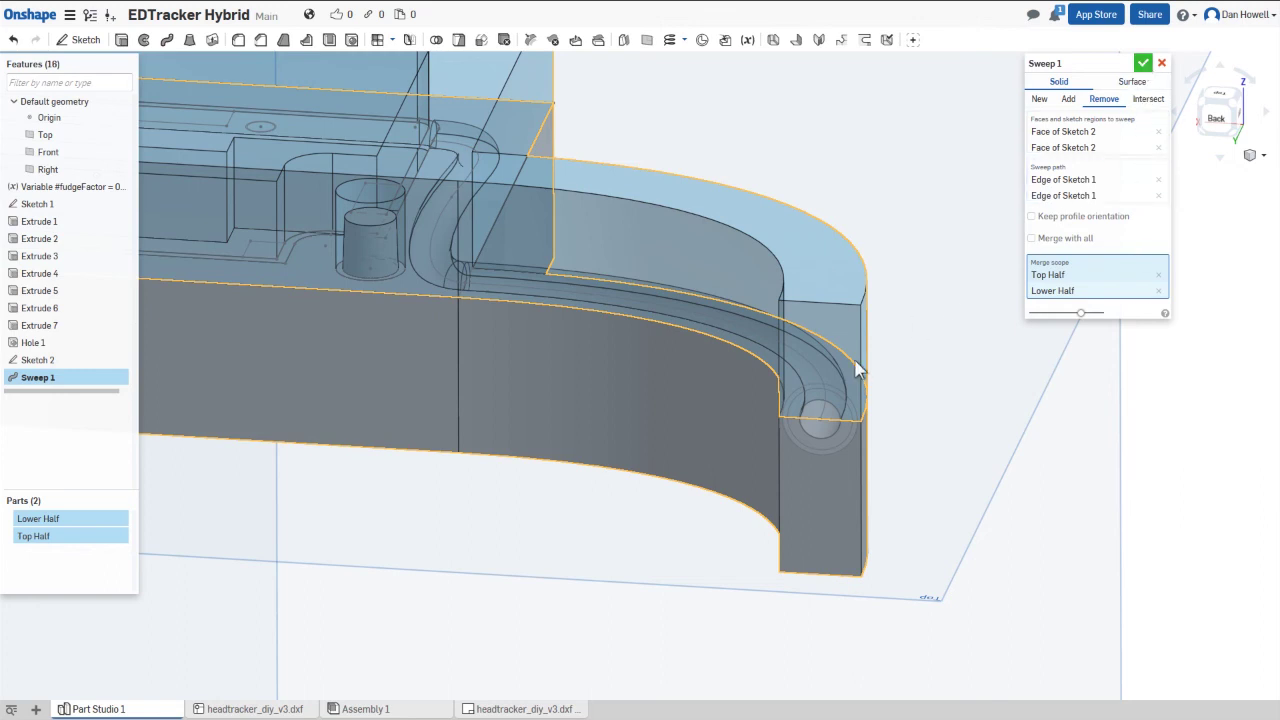
- Show Sketch 2 again on the arm's end face around the swept channel
mouse_move(917, 403)
right_down()
mouse_move(932, 384)
mouse_move(919, 413)
mouse_move(880, 437)
mouse_move(900, 451)
mouse_move(903, 434)
right_up()
middle_drag(740, 158, 761, 308)
right_drag(765, 317, 771, 378)
middle_drag(774, 381, 790, 146)
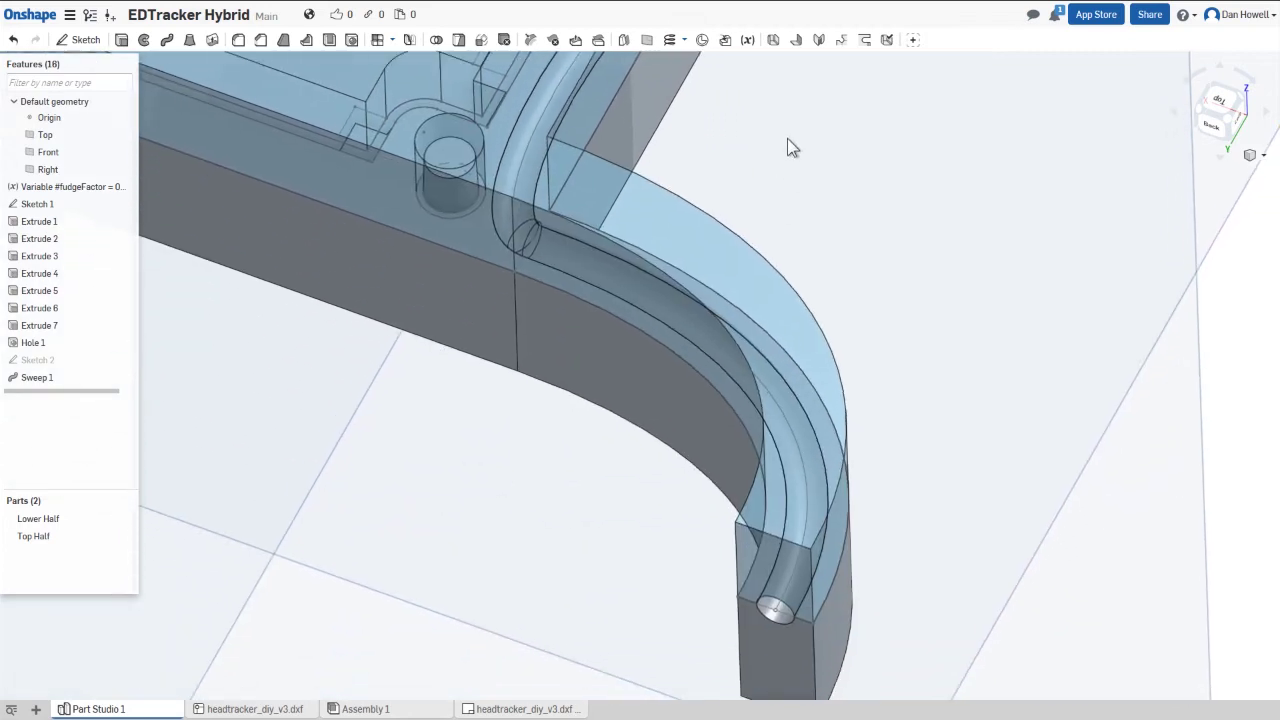
right_drag(886, 574, 904, 543)
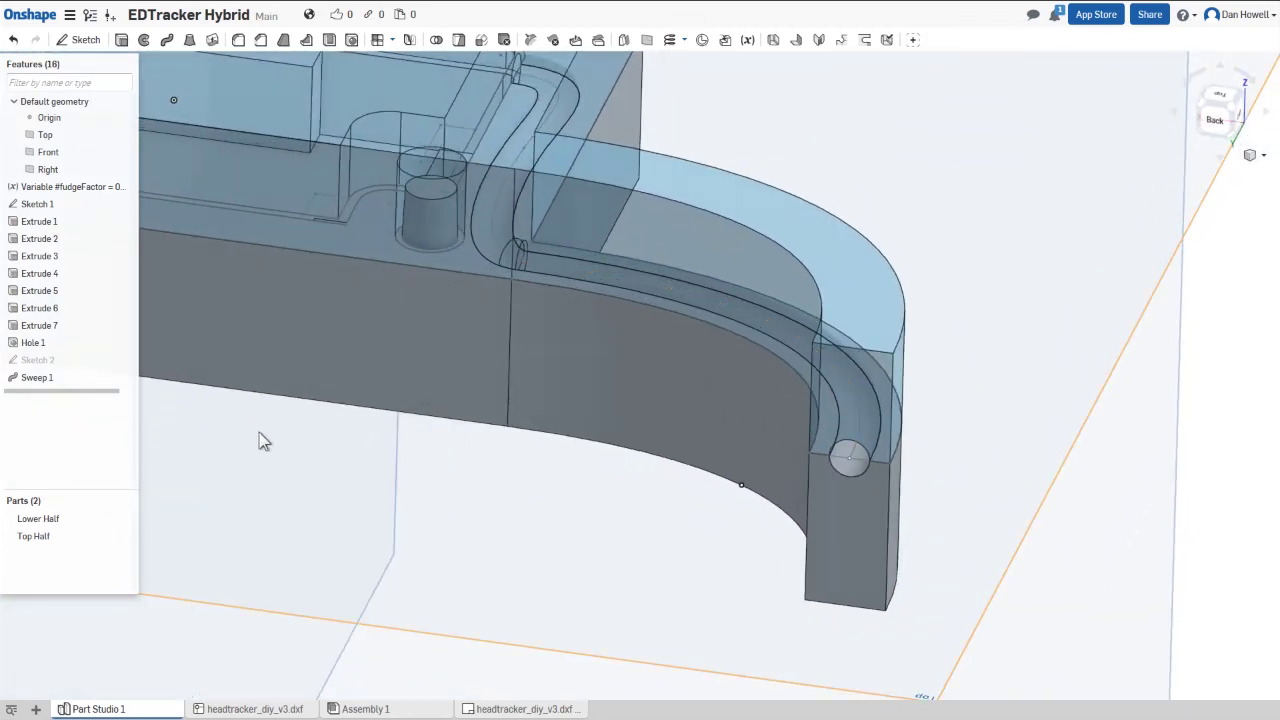
click(121, 359)
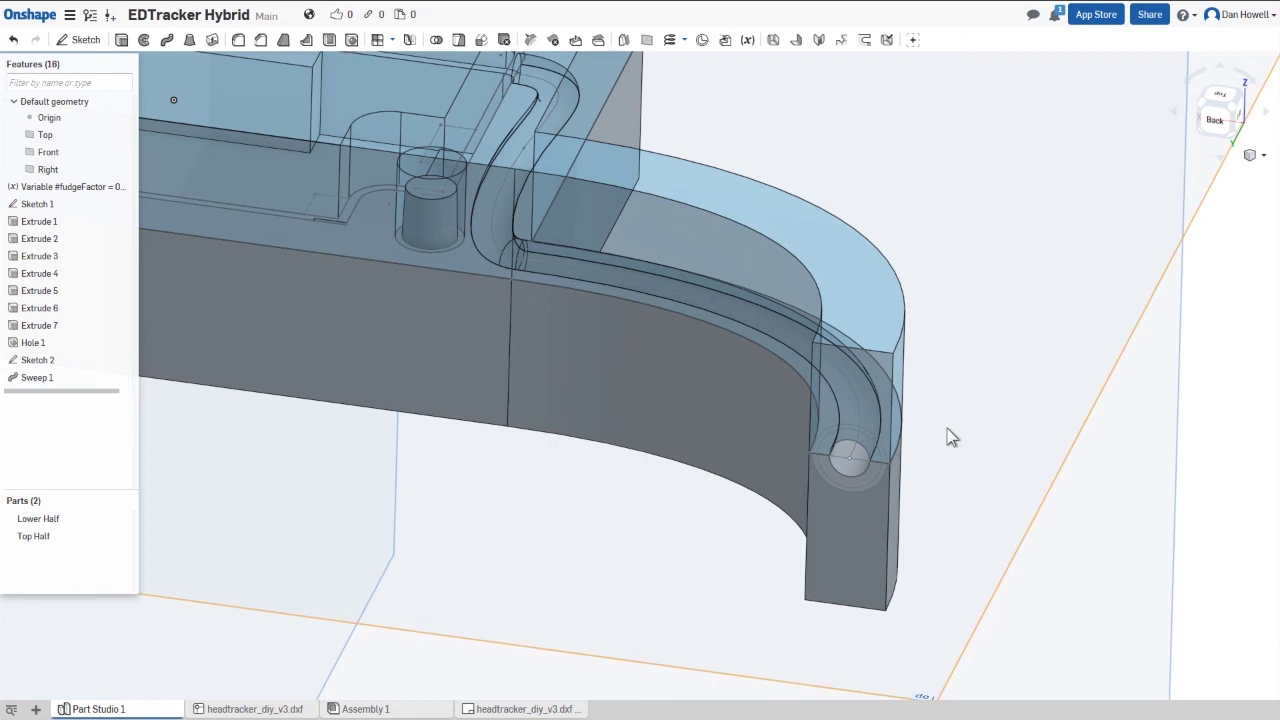
middle_drag(907, 448, 810, 453)
scroll(694, 515, up, 6)
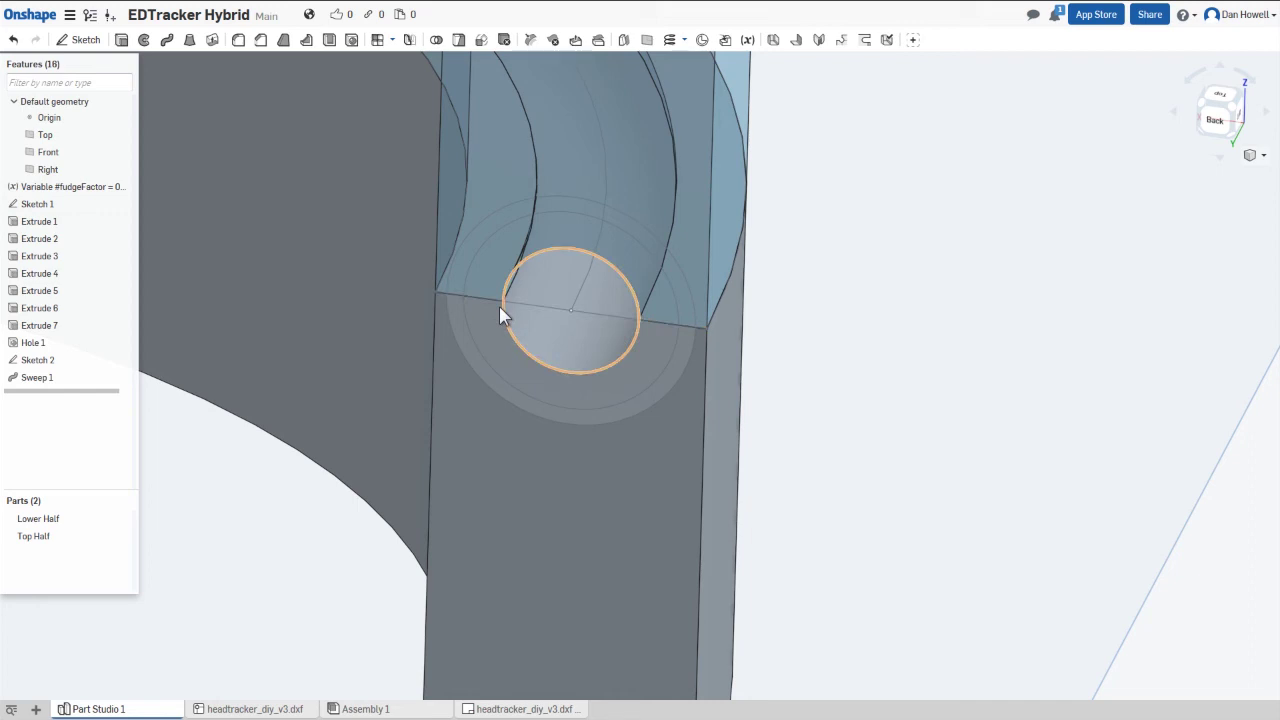
- Set up an extruded cut of all the circle regions of Sketch 2, 3 mm deep into the arm's end
click(121, 40)
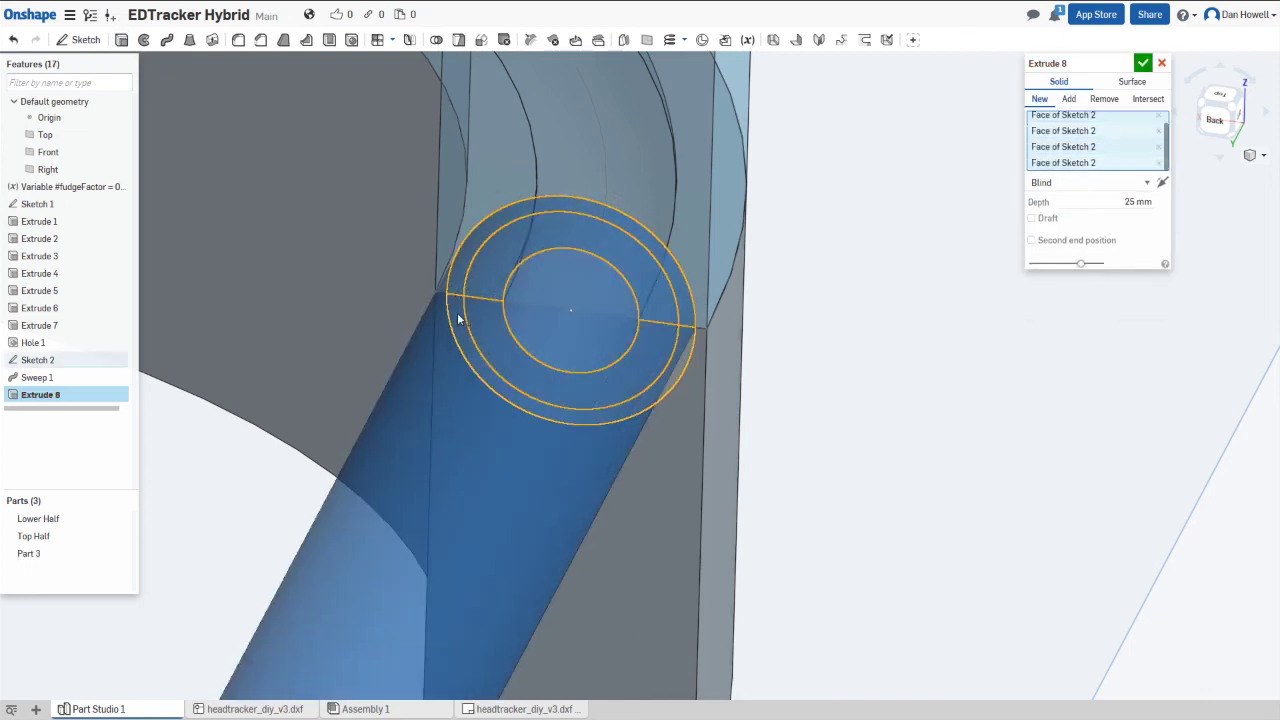
click(1104, 98)
click(1138, 201)
text(3)
key(Return)
right_drag(826, 325, 800, 340)
text(2.5)
key(Return)
text(3)
key(Return)
- Apply the extruded cut to both Top Half and Lower Half and accept it
click(1066, 287)
click(465, 345)
click(480, 583)
click(1143, 63)
right_drag(640, 400, 500, 440)
right_click(46, 395)
click(64, 418)
key(Escape)
- Set up an additive extrude of the two outer ring regions of Sketch 2, with its direction reversed
mouse_move(606, 496)
right_down()
mouse_move(536, 527)
mouse_move(558, 504)
right_up()
click(124, 40)
scroll(262, 401, up, 5)
click(371, 230)
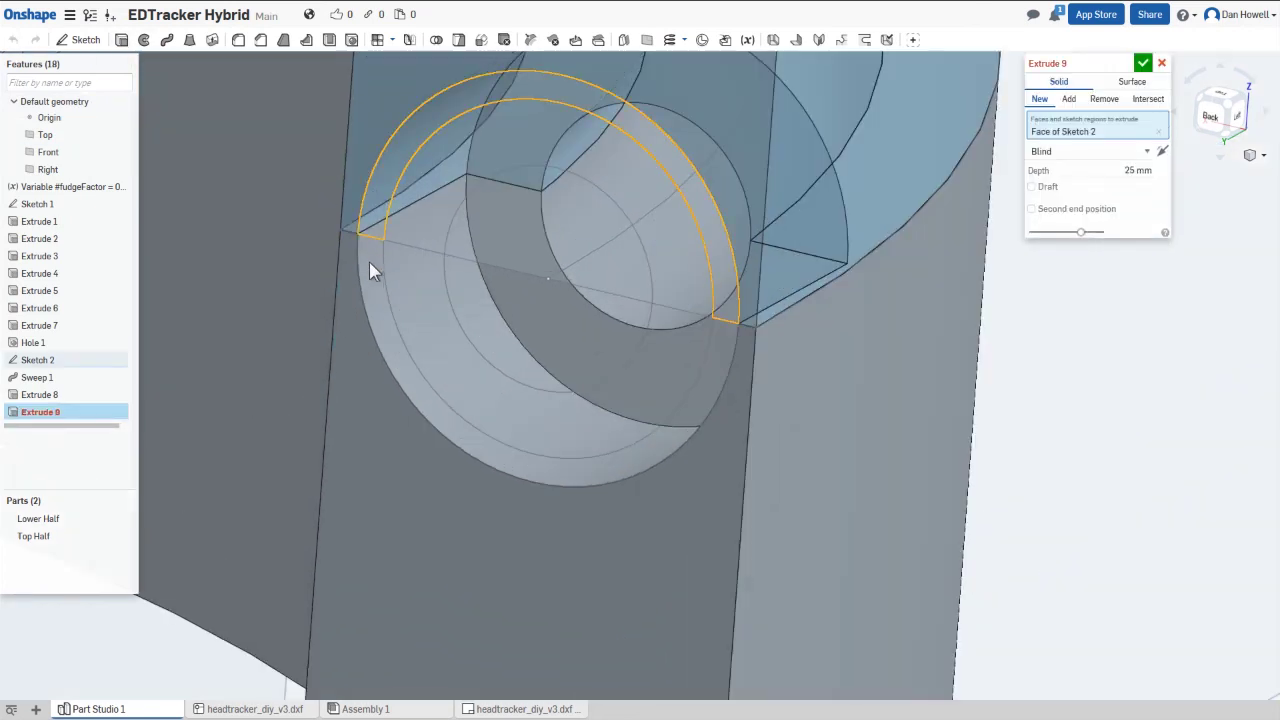
click(371, 264)
click(1069, 99)
click(1162, 168)
- Merge the ring extrude with Top Half and Lower Half, set its depth to 1 mm and accept it
scroll(490, 338, down, 5)
click(490, 130)
click(469, 330)
click(1138, 187)
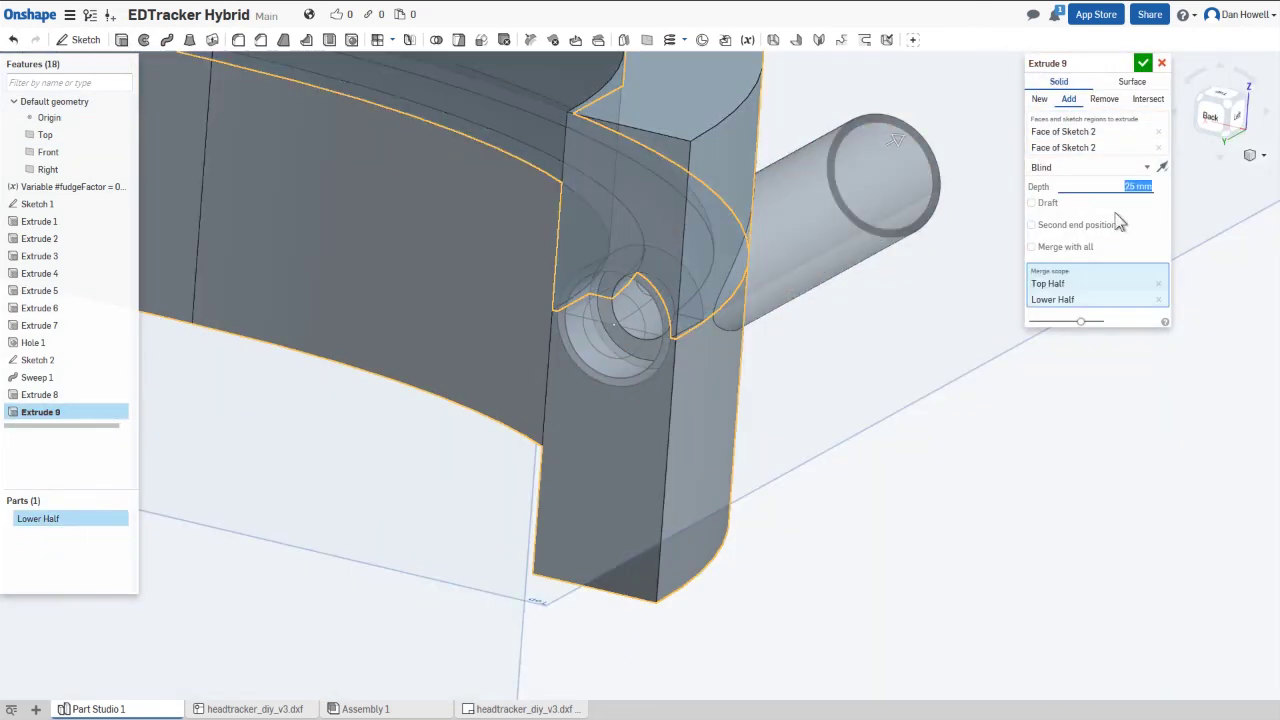
text(2)
key(Return)
right_drag(940, 300, 928, 366)
scroll(490, 510, up, 5)
click(1143, 63)
- Examine the retaining lip inside the arm's end socket and both arms of the whole case
right_drag(800, 400, 727, 343)
scroll(827, 630, down, 4)
scroll(809, 636, up, 5)
mouse_move(724, 372)
right_down()
mouse_move(726, 440)
mouse_move(667, 459)
right_up()
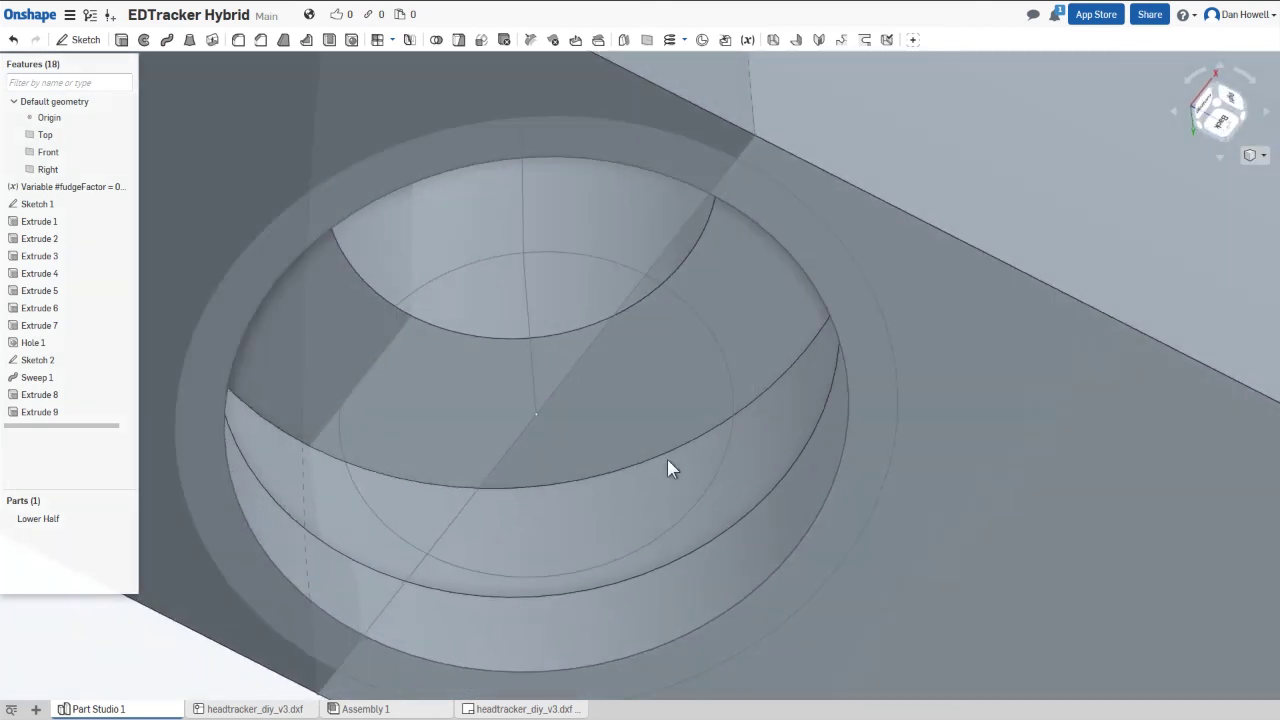
scroll(652, 421, down, 5)
right_drag(677, 388, 1122, 157)
click(1202, 115)
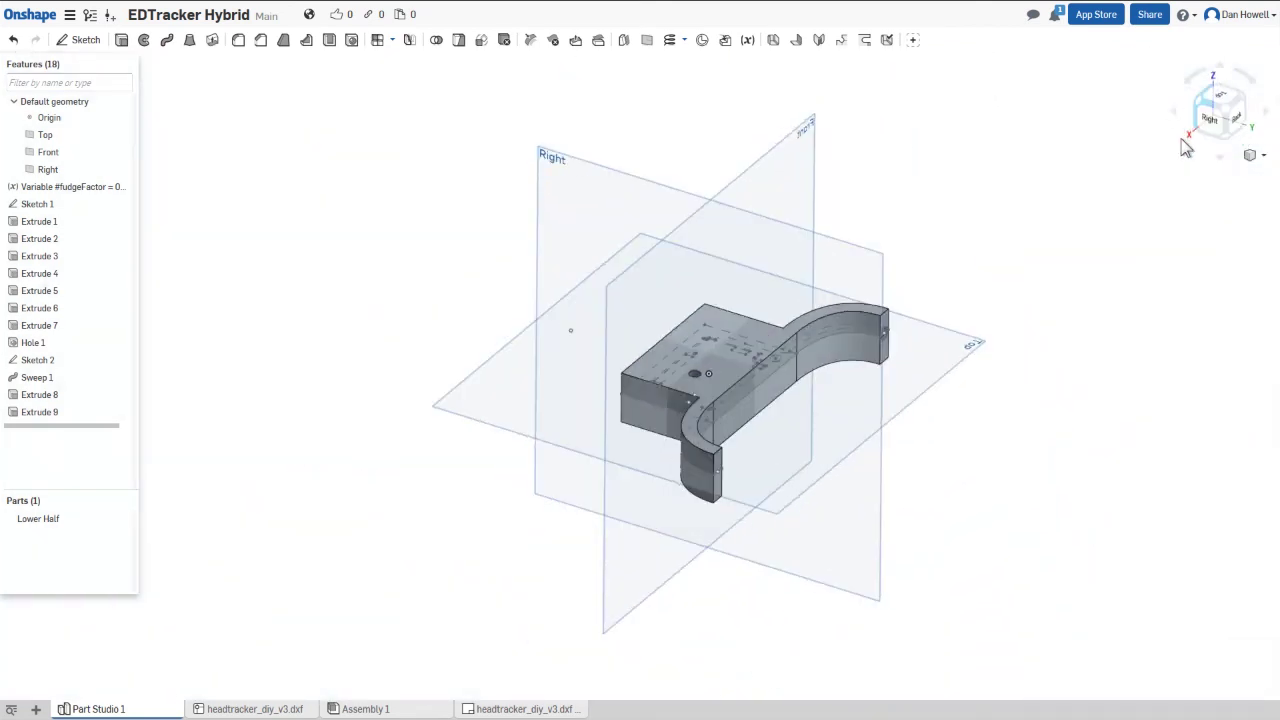
scroll(896, 441, up, 6)
right_drag(928, 303, 661, 474)
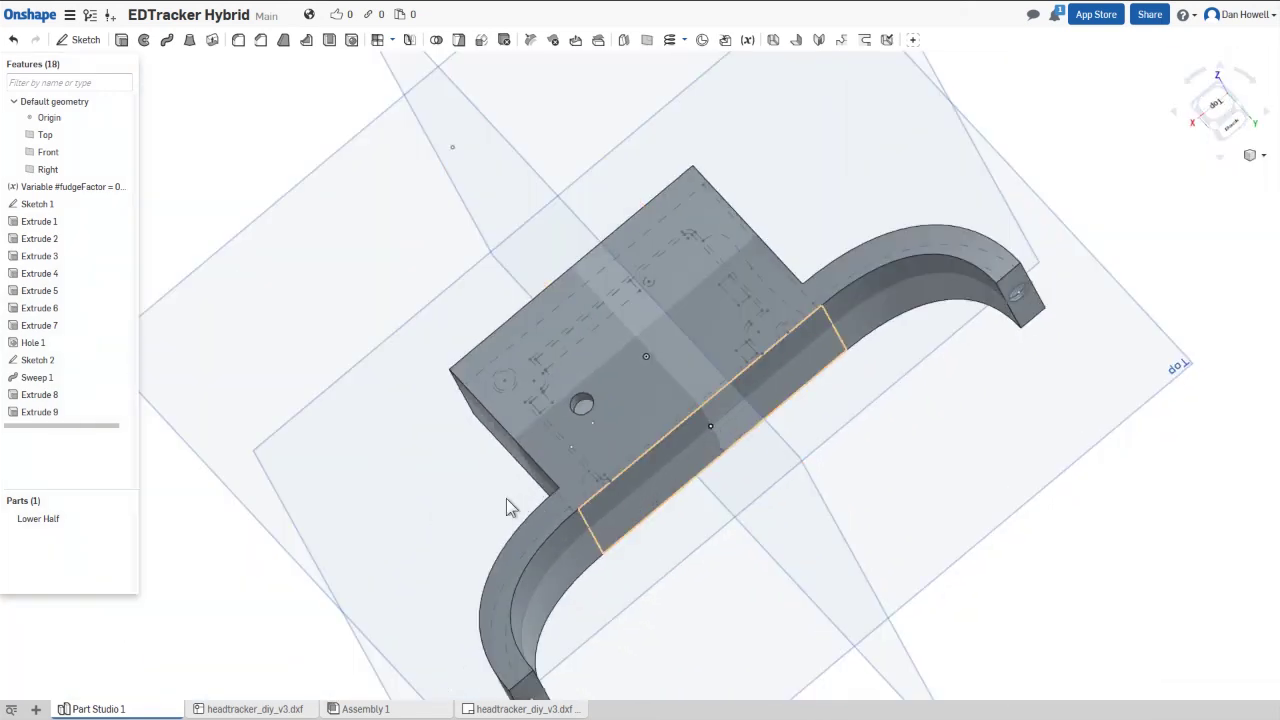
scroll(658, 614, up, 4)
middle_drag(658, 614, 669, 493)
- Edit Sketch 2 and mirror its three circles about the Right plane onto the opposite arm's end face
click(1231, 125)
right_click(42, 359)
click(66, 386)
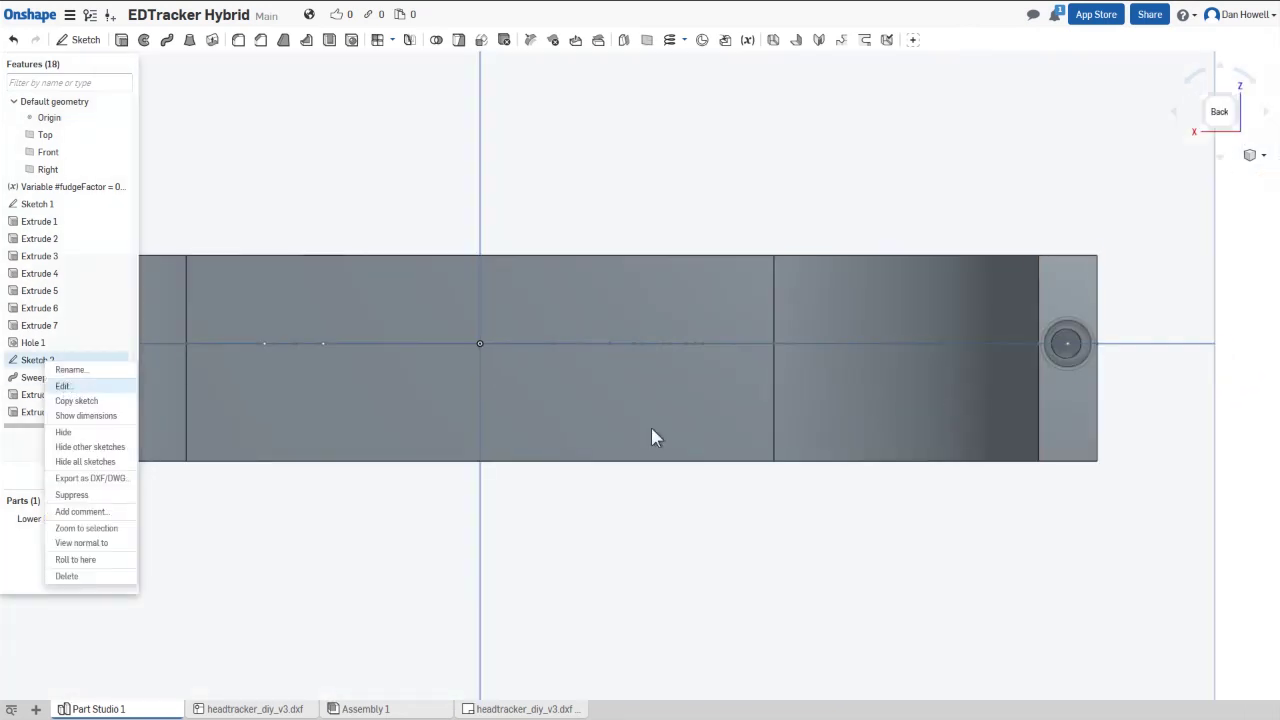
scroll(1126, 318, up, 4)
drag(1094, 308, 942, 450)
click(488, 40)
scroll(288, 138, down, 3)
middle_drag(288, 138, 754, 154)
click(474, 250)
scroll(1040, 257, up, 4)
scroll(1042, 250, up, 2)
scroll(900, 322, down, 6)
scroll(671, 314, up, 5)
click(1143, 63)
- Start a sweep with the mirrored circle region on the opposite arm's end face as its profile
scroll(872, 307, down, 6)
middle_drag(946, 402, 553, 410)
mouse_move(553, 410)
right_down()
mouse_move(511, 516)
mouse_move(500, 600)
right_up()
click(167, 40)
scroll(278, 368, up, 2)
scroll(574, 574, up, 3)
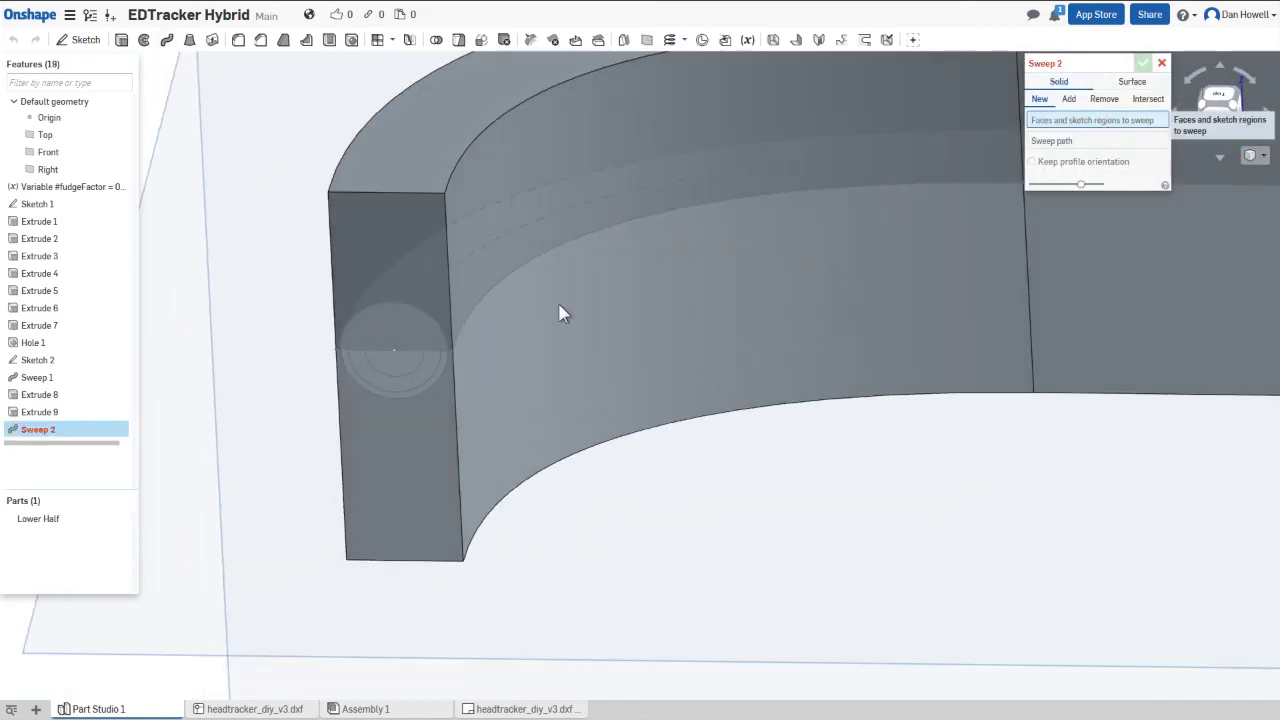
click(366, 334)
scroll(366, 334, up, 3)
- Use the opposite arm's centreline and its adjoining S-curve as the path of the material-removing sweep
click(1072, 153)
scroll(490, 600, down, 6)
click(543, 500)
right_drag(560, 510, 610, 610)
click(797, 438)
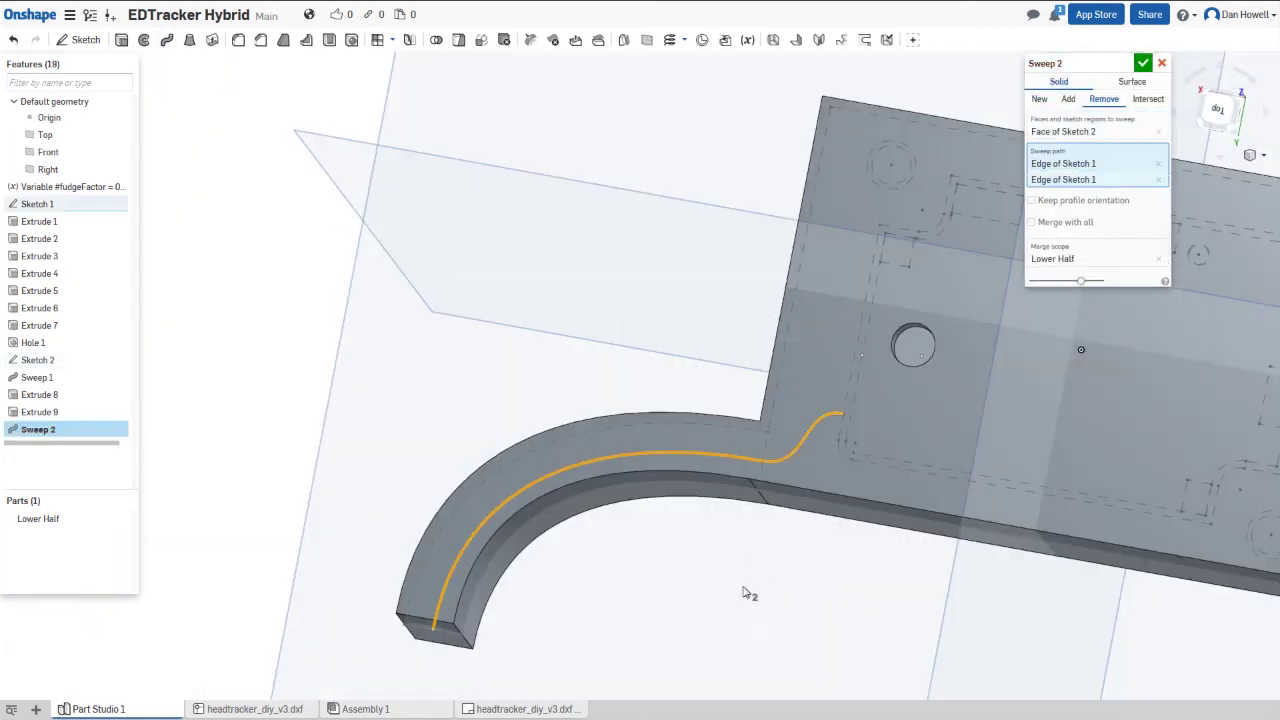
- Take Lower Half out of the sweep's merge scope and accept the sweep
right_drag(749, 593, 735, 490)
click(1080, 264)
click(1158, 260)
key(Return)
- Roll the feature history back to Extrude 9 and remove Lower Half from its merge scope
drag(60, 443, 43, 414)
double_click(43, 412)
scroll(661, 312, down, 4)
scroll(1150, 362, up, 4)
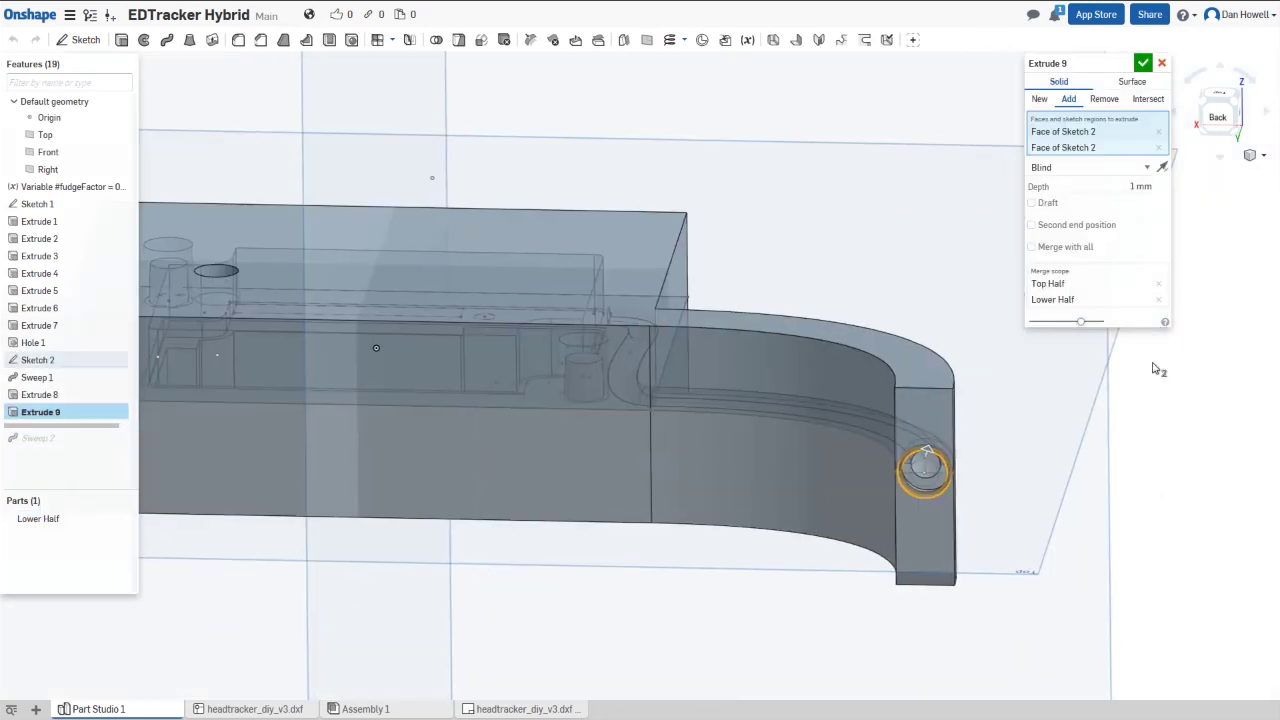
click(1159, 300)
click(1144, 65)
- Extrude the lower ring region of Sketch 2 on the arm's end face 1 mm into the arm, adding it to Lower Half
scroll(980, 500, up, 5)
key(shift+e)
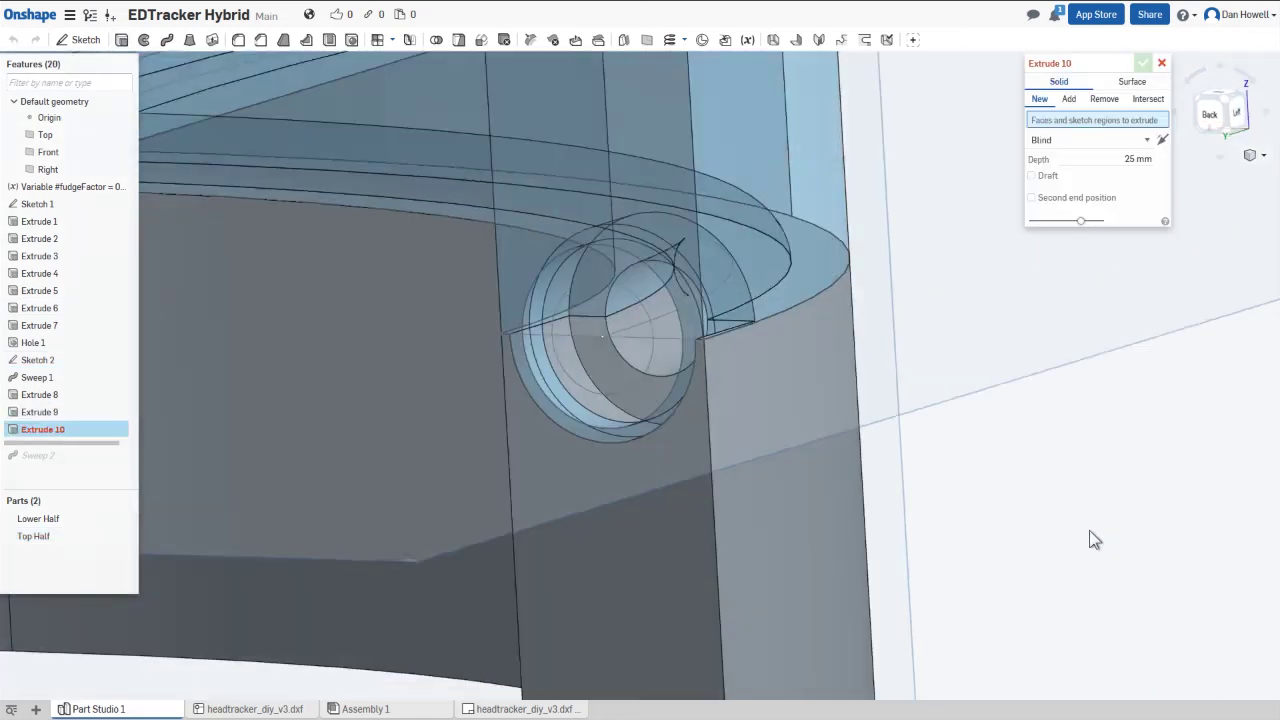
click(543, 380)
click(800, 400)
click(1162, 151)
click(1138, 171)
text(1)
key(Return)
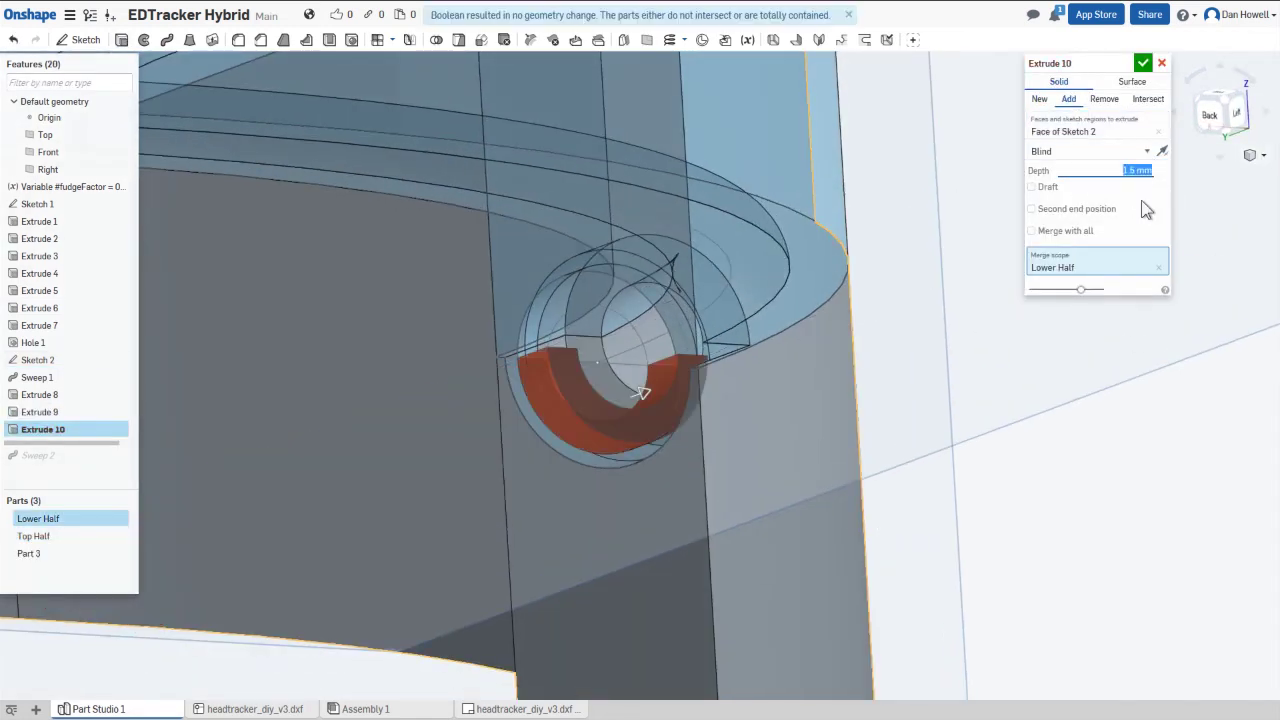
key(Return)
- Review the upper lip's extrude, and make the lower lip's extrude use the outer half-ring at 1 mm depth
right_click(42, 413)
click(60, 438)
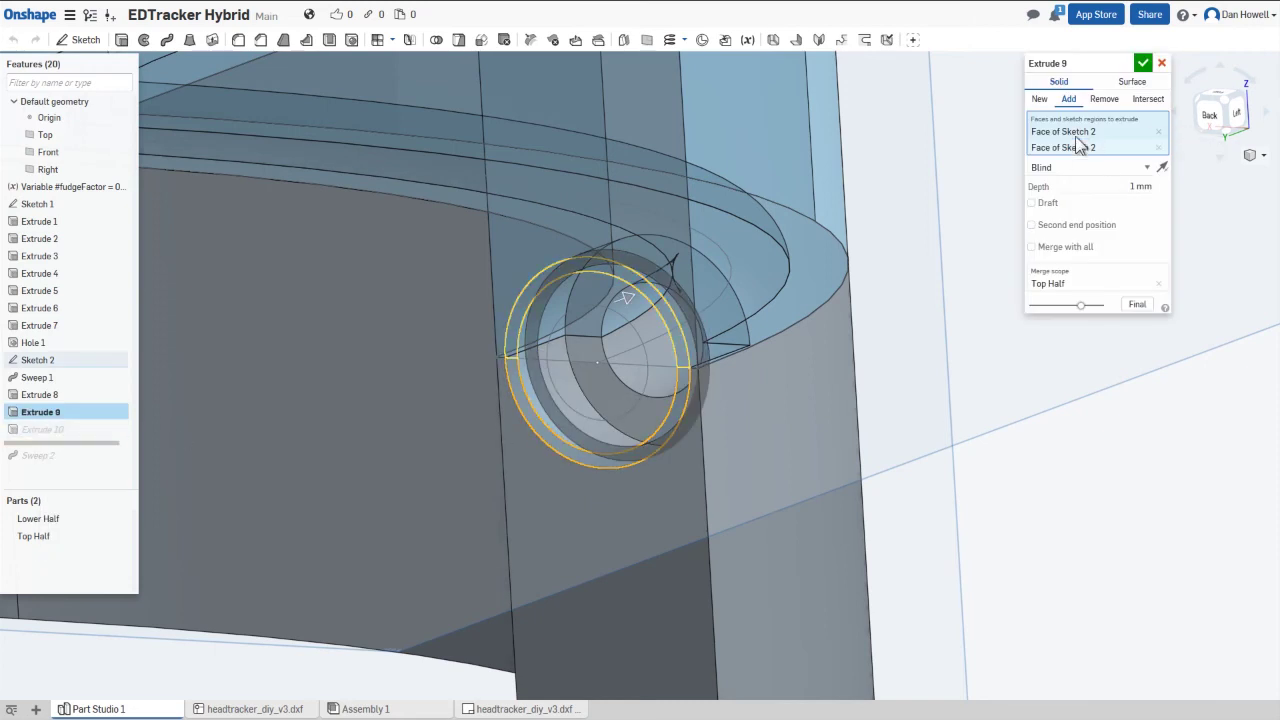
click(1143, 63)
double_click(45, 429)
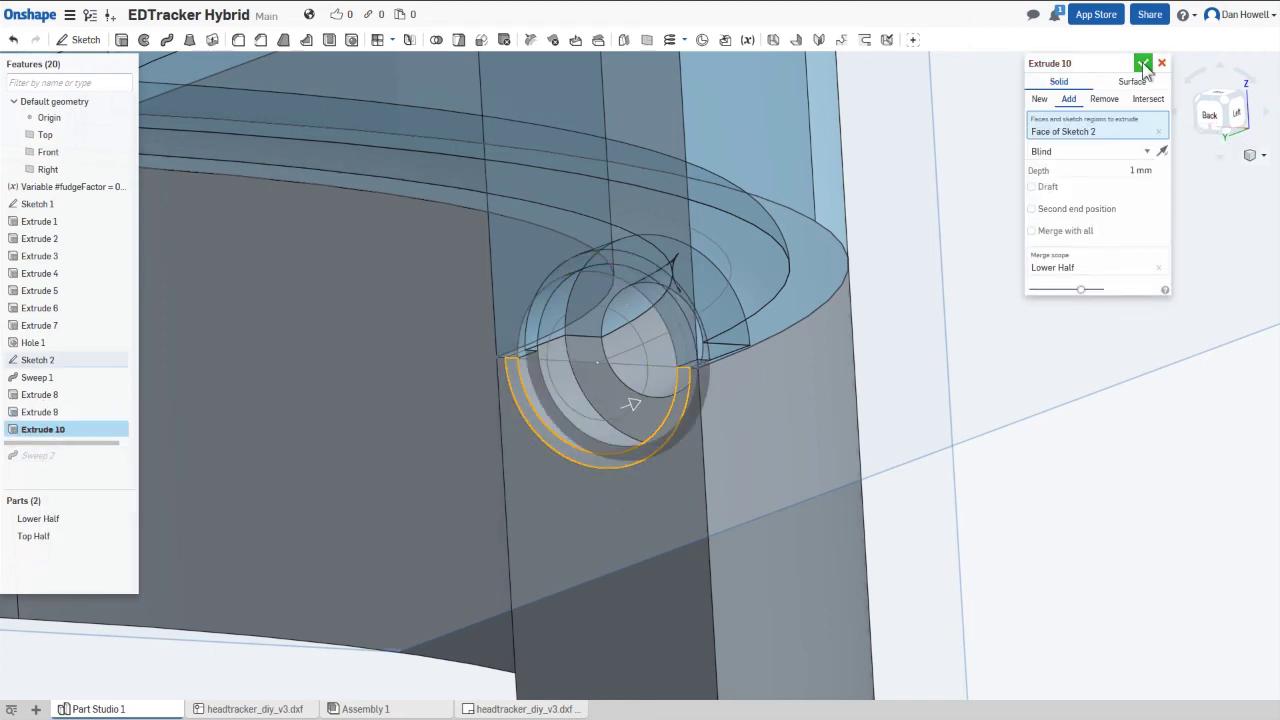
click(1143, 65)
- Roll the feature history forward past Sweep 2 and add Top Half to that sweep's merge scope
scroll(1036, 342, up, 6)
drag(76, 443, 78, 475)
double_click(42, 447)
click(1092, 258)
click(1143, 63)
- Create a removing extrude 4 mm deep from the two ring regions around the channel on the opposite arm's end face
right_drag(985, 240, 846, 472)
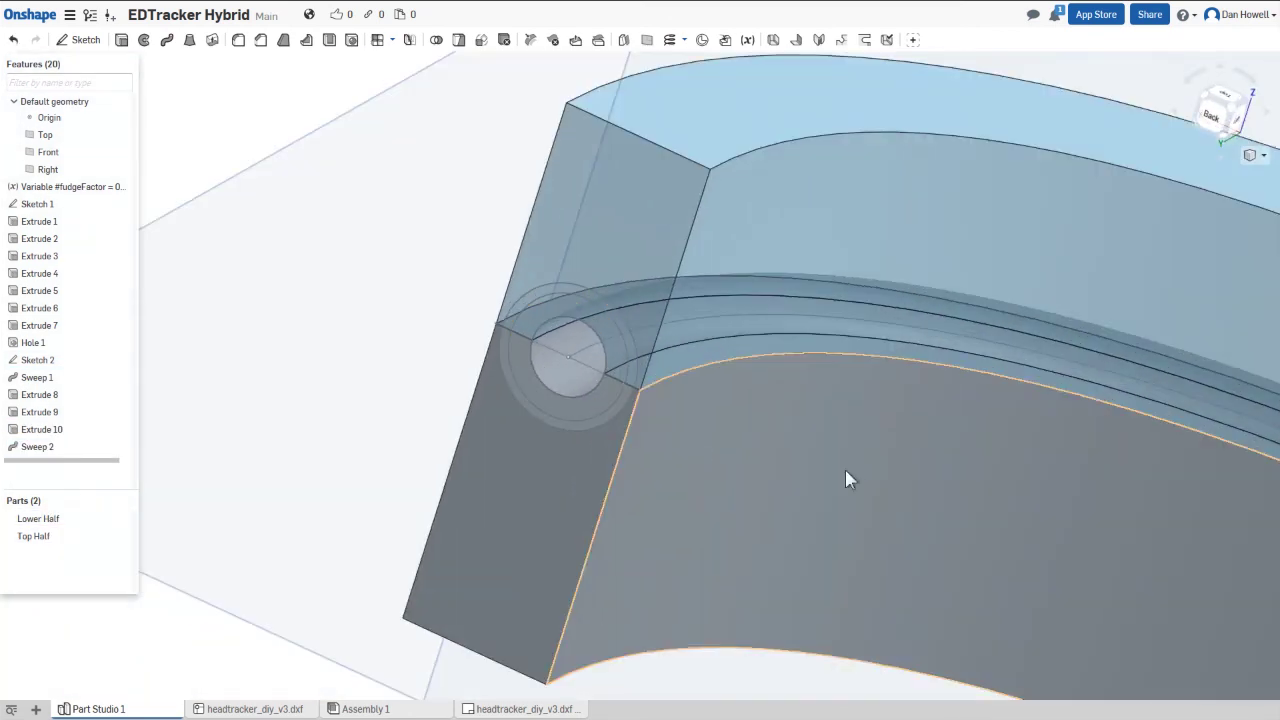
click(123, 41)
click(513, 315)
click(525, 325)
click(1104, 99)
click(1132, 187)
text(4)
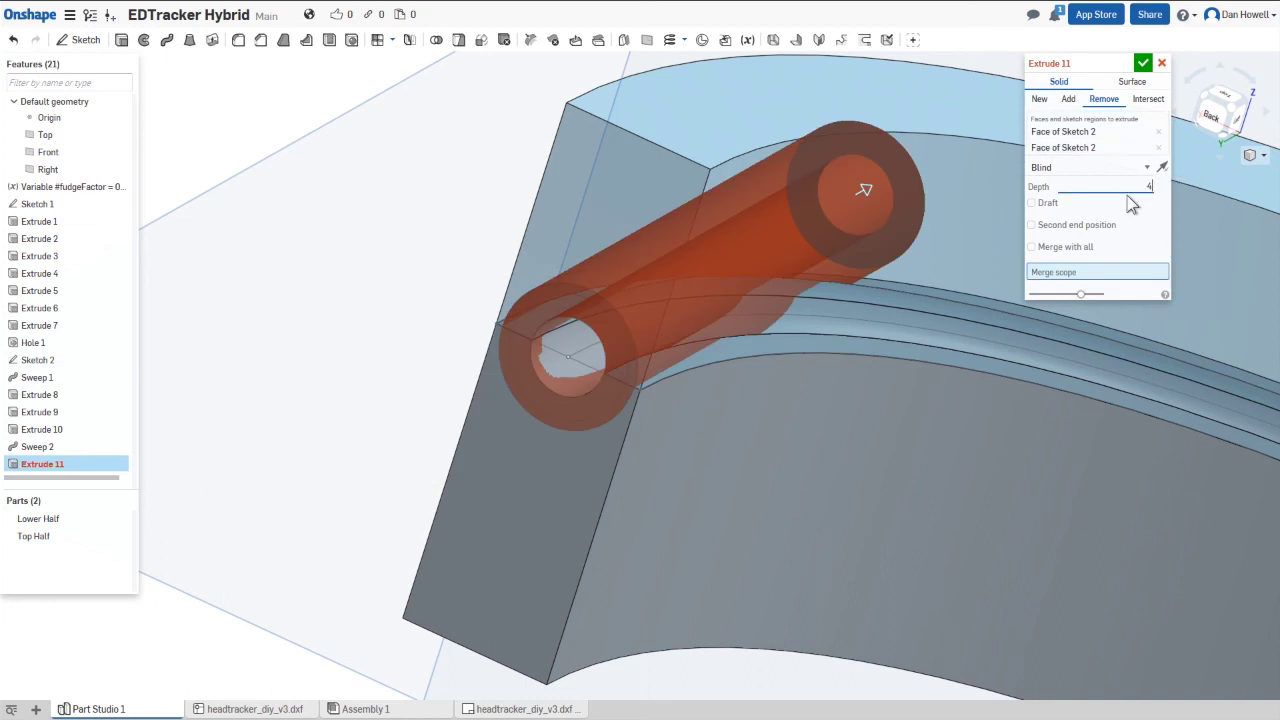
key(Return)
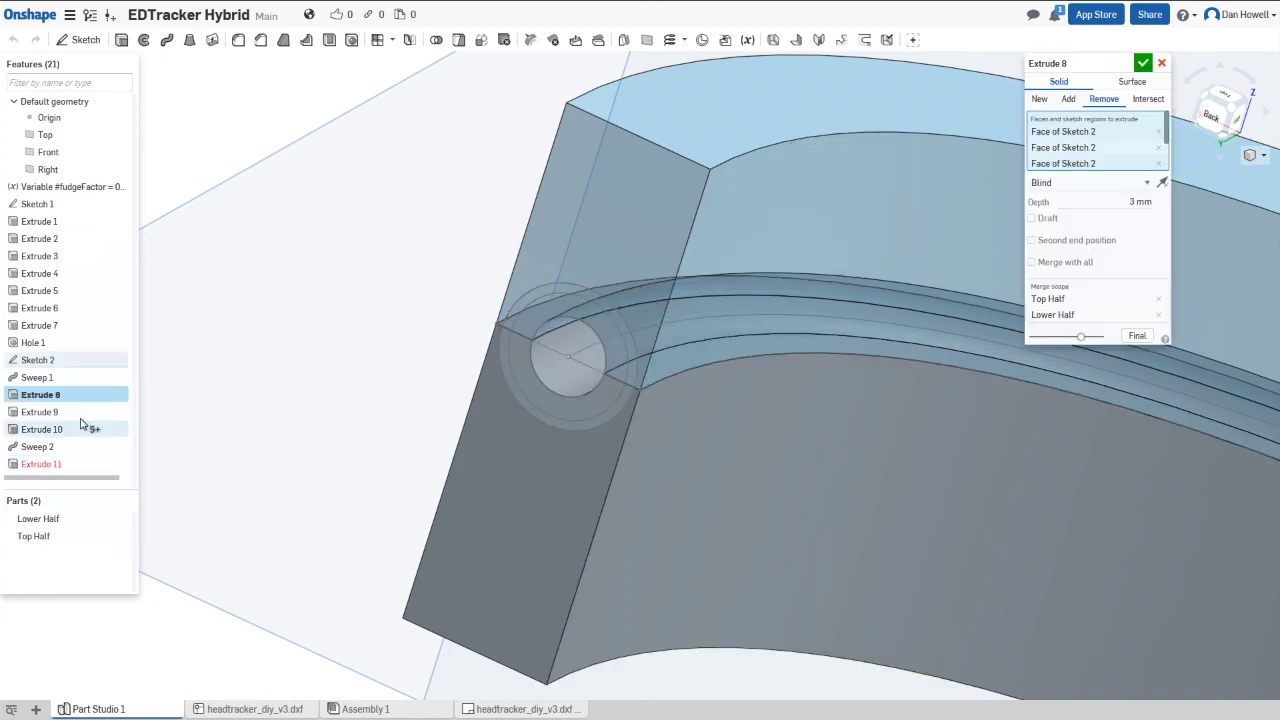
- Edit the opposite arm's socket cut so its merge scope covers both Top Half and Lower Half
right_click(48, 463)
click(75, 489)
click(1083, 268)
click(985, 245)
click(986, 360)
click(1143, 63)
right_click(50, 464)
click(95, 490)
key(Return)
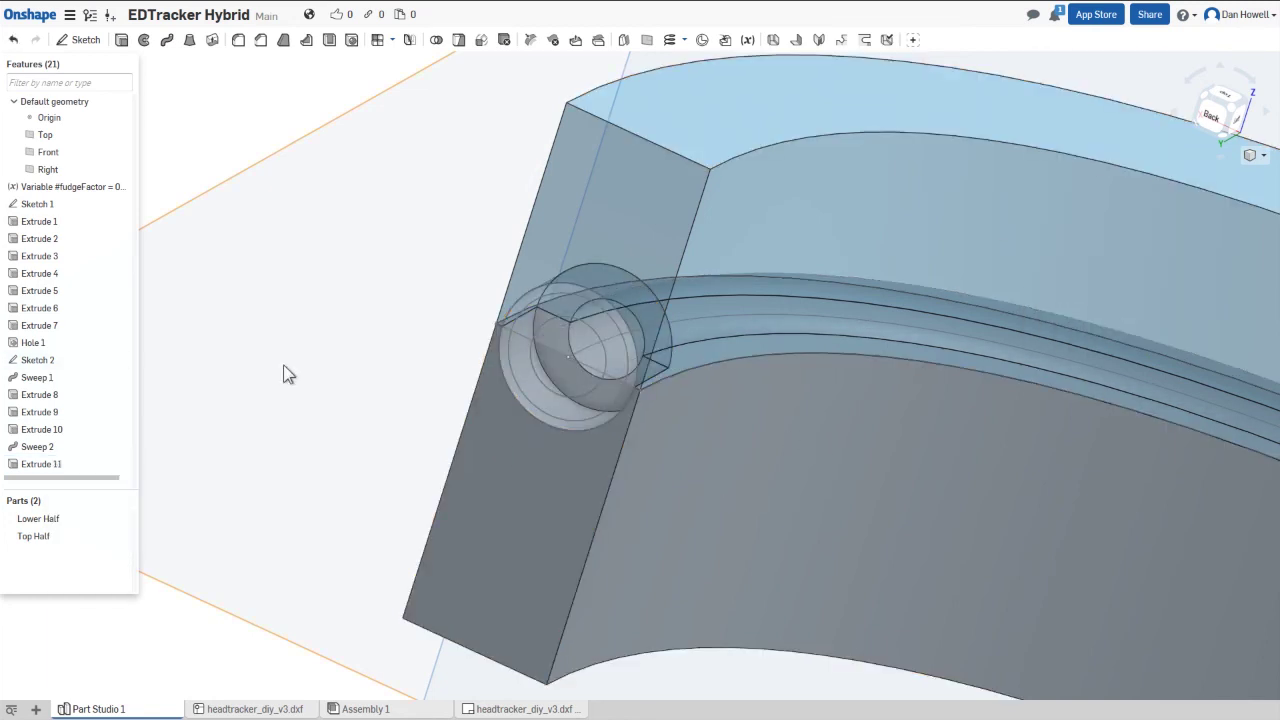
- Extrude the outer ring on the opposite arm's end face 1 mm and merge it with Top Half
key(shift+e)
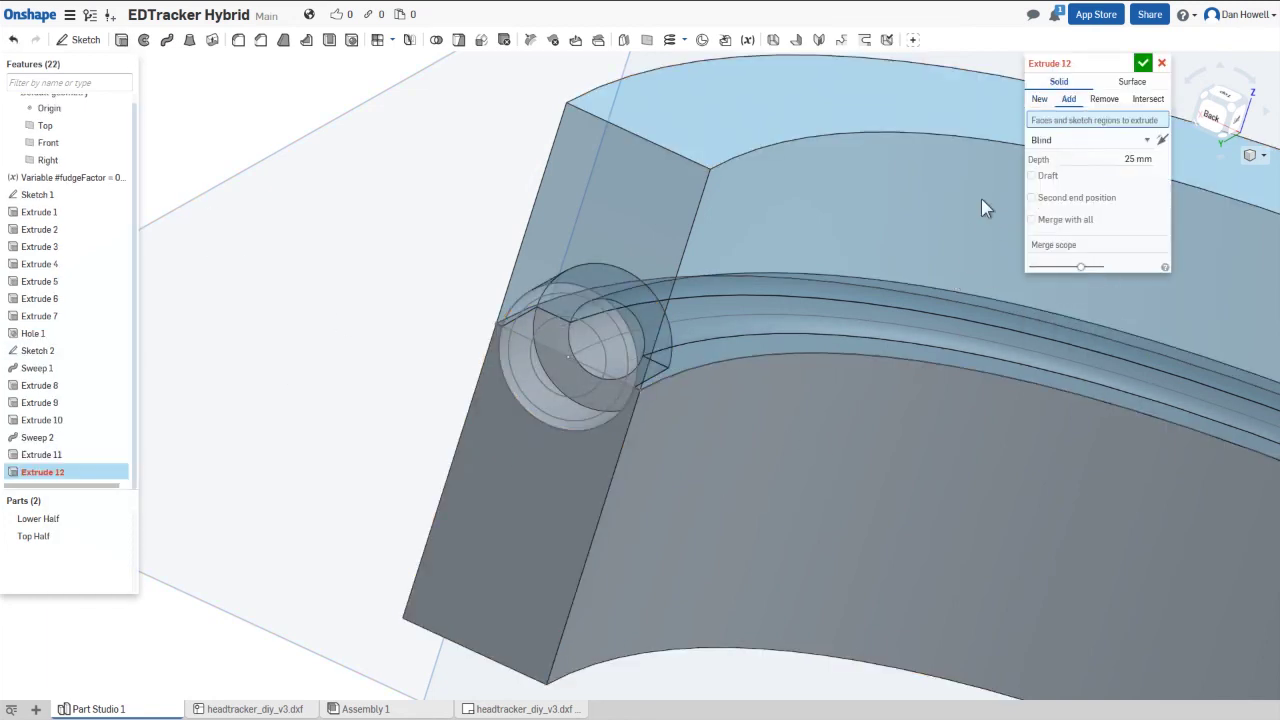
click(531, 305)
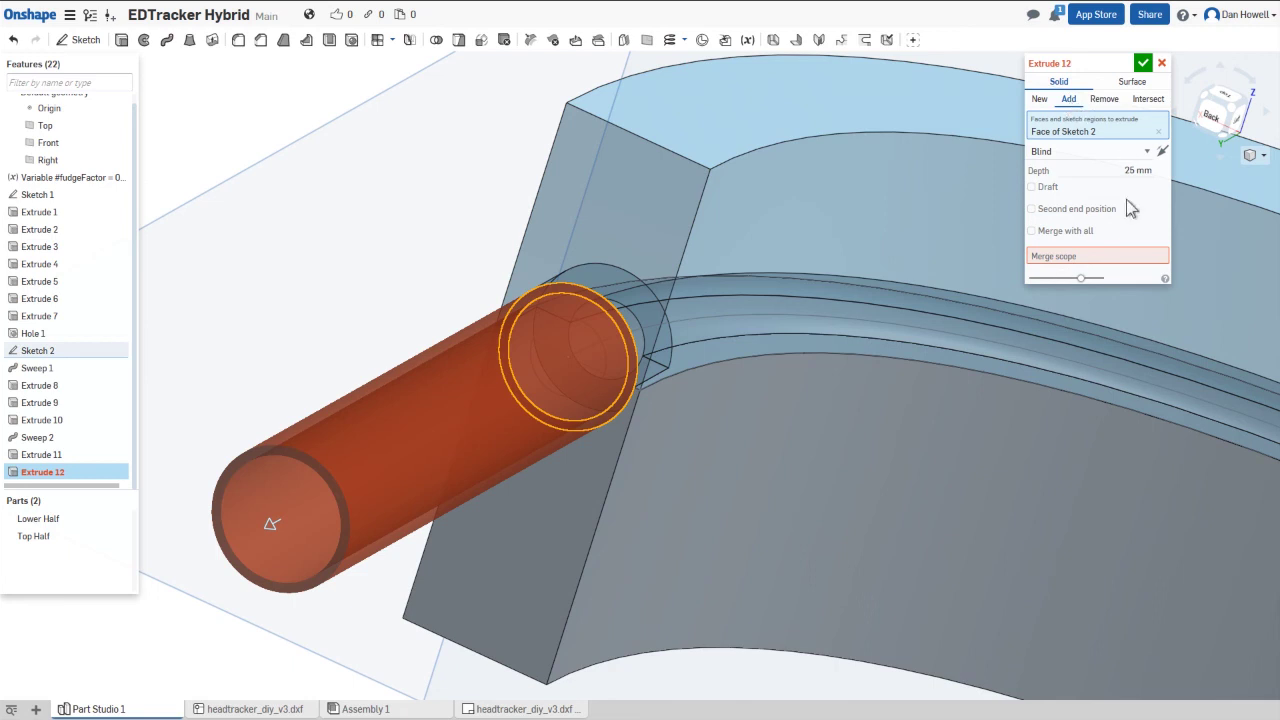
click(1138, 170)
text(1)
click(903, 275)
click(1143, 64)
right_drag(660, 470, 500, 400)
- Open Sketch 2 for editing and try the Mirror tool about the Right plane
right_click(46, 351)
click(75, 380)
click(488, 40)
scroll(405, 253, down, 7)
middle_drag(405, 253, 660, 369)
click(274, 437)
scroll(822, 440, up, 10)
click(486, 400)
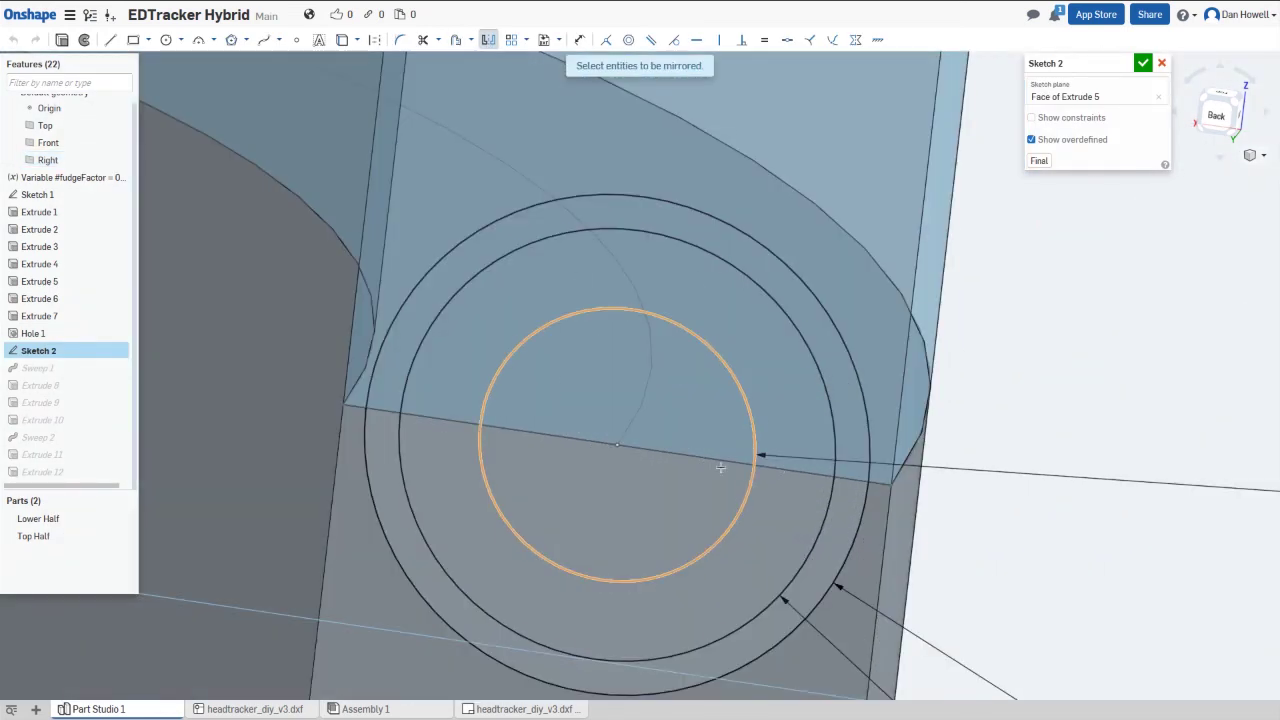
- Draw a horizontal 5.5 mm line across the outer circle's diameter, along the joint between the two halves
click(110, 40)
scroll(366, 413, up, 5)
click(1216, 115)
scroll(412, 240, down, 5)
scroll(464, 255, up, 5)
click(346, 241)
middle_drag(1014, 337, 457, 372)
click(1004, 276)
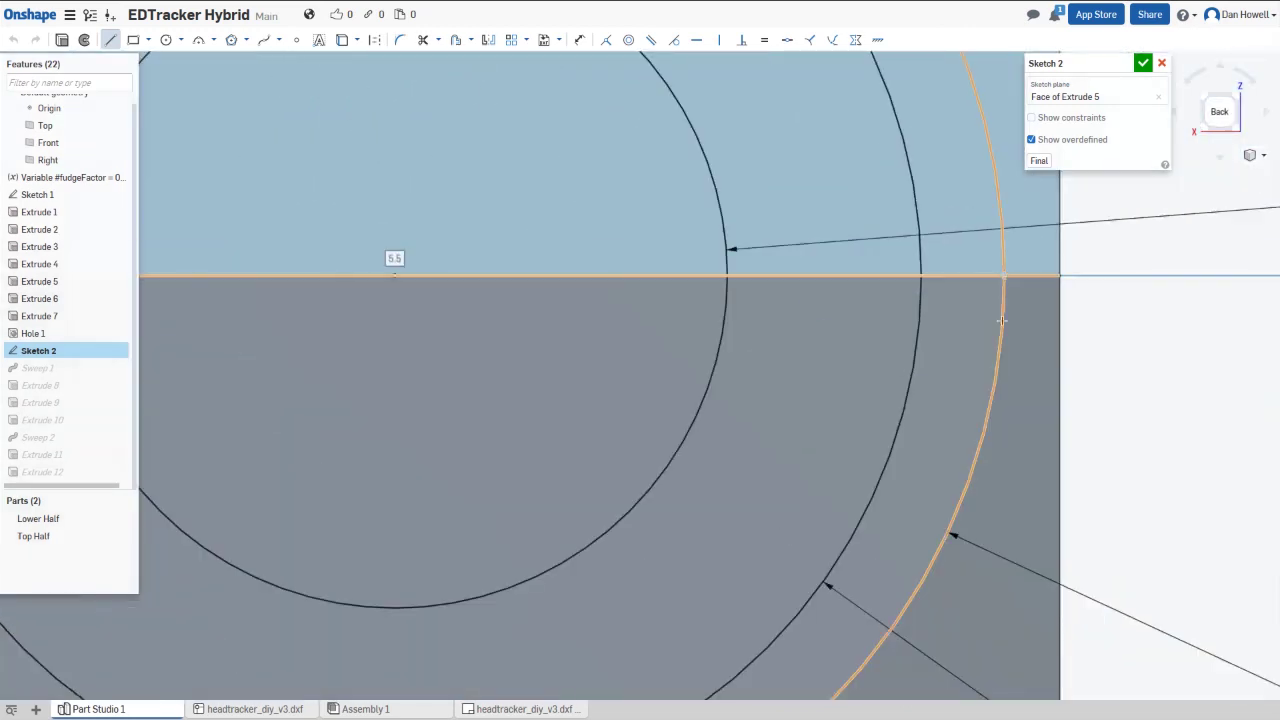
key(Escape)
scroll(1001, 320, down, 5)
scroll(820, 302, down, 5)
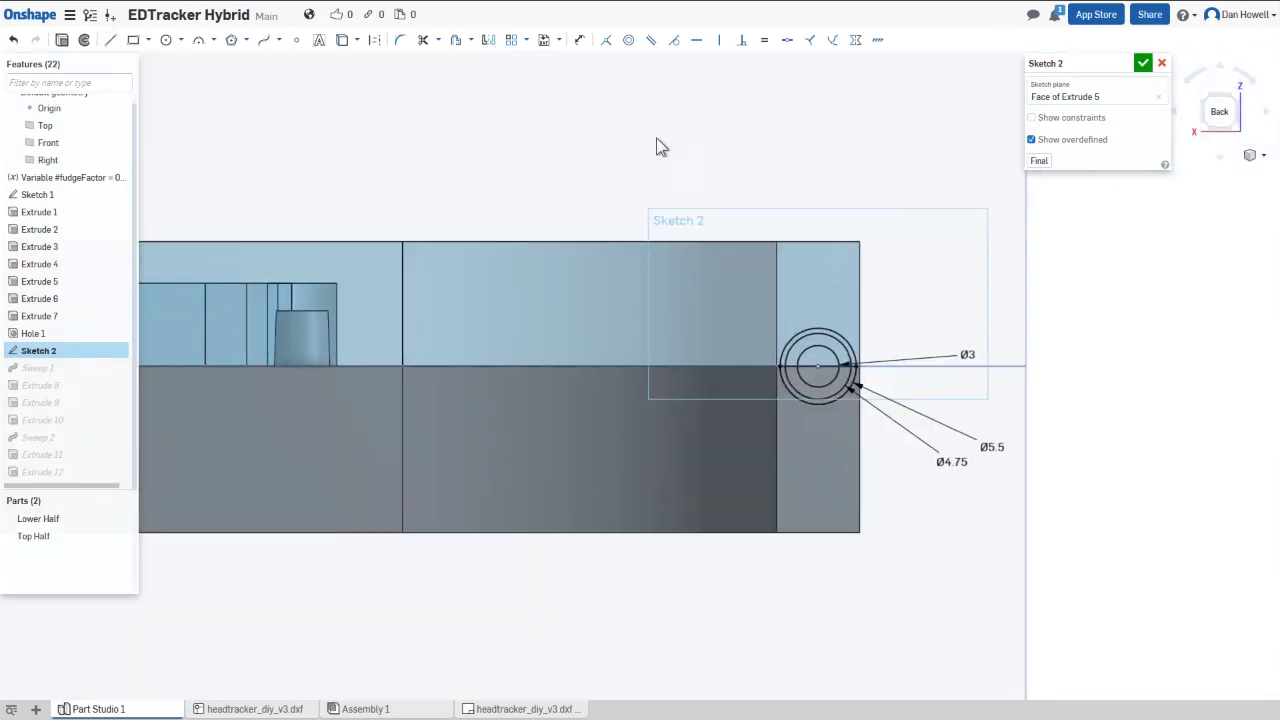
- Mirror the diameter line about the Right plane onto the opposite arm's circles and accept Sketch 2
click(488, 40)
scroll(435, 149, down, 4)
click(217, 137)
scroll(630, 222, up, 9)
drag(757, 294, 512, 556)
click(1143, 63)
- Edit Sweep 1 and replace its profile faces with the two halves of the inner circle
scroll(400, 373, down, 5)
right_click(30, 371)
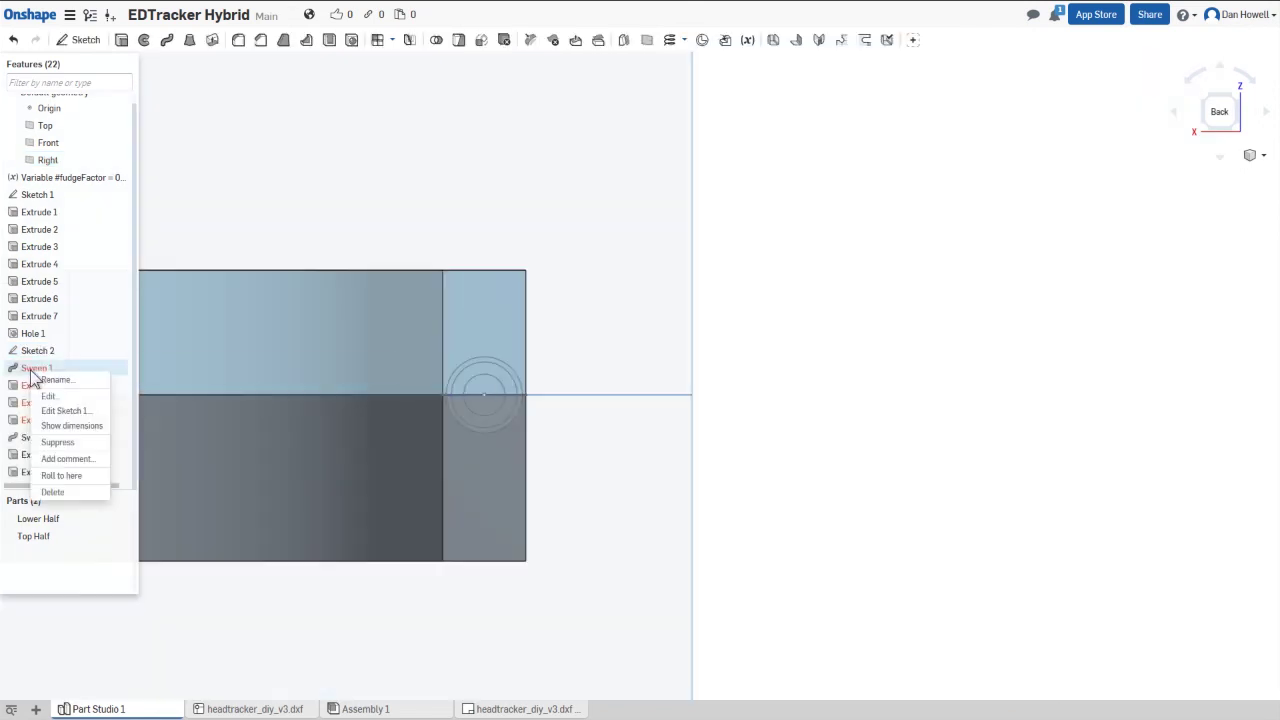
click(48, 396)
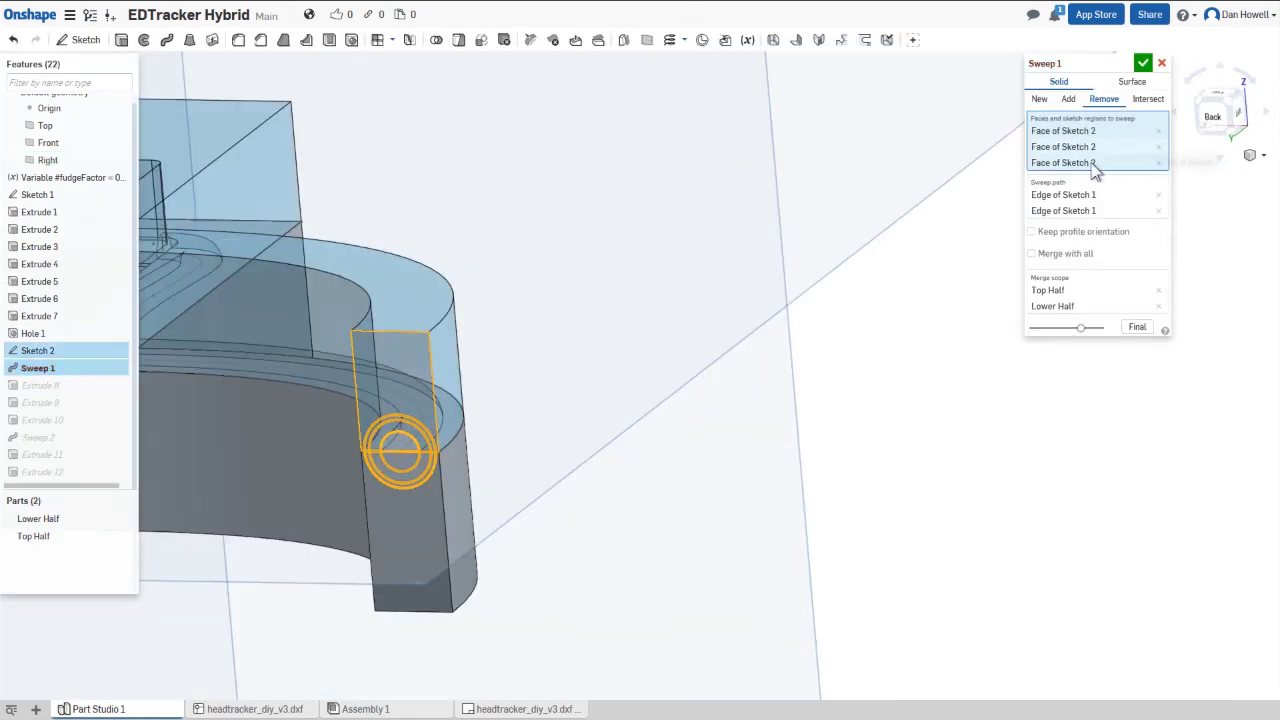
triple_click(1159, 131)
double_click(1159, 151)
scroll(396, 441, up, 5)
click(398, 443)
click(406, 496)
- Reselect the arm's centreline and the adjoining S-curve as Sweep 1's path and accept the sweep
click(1066, 174)
scroll(500, 420, down, 5)
click(620, 449)
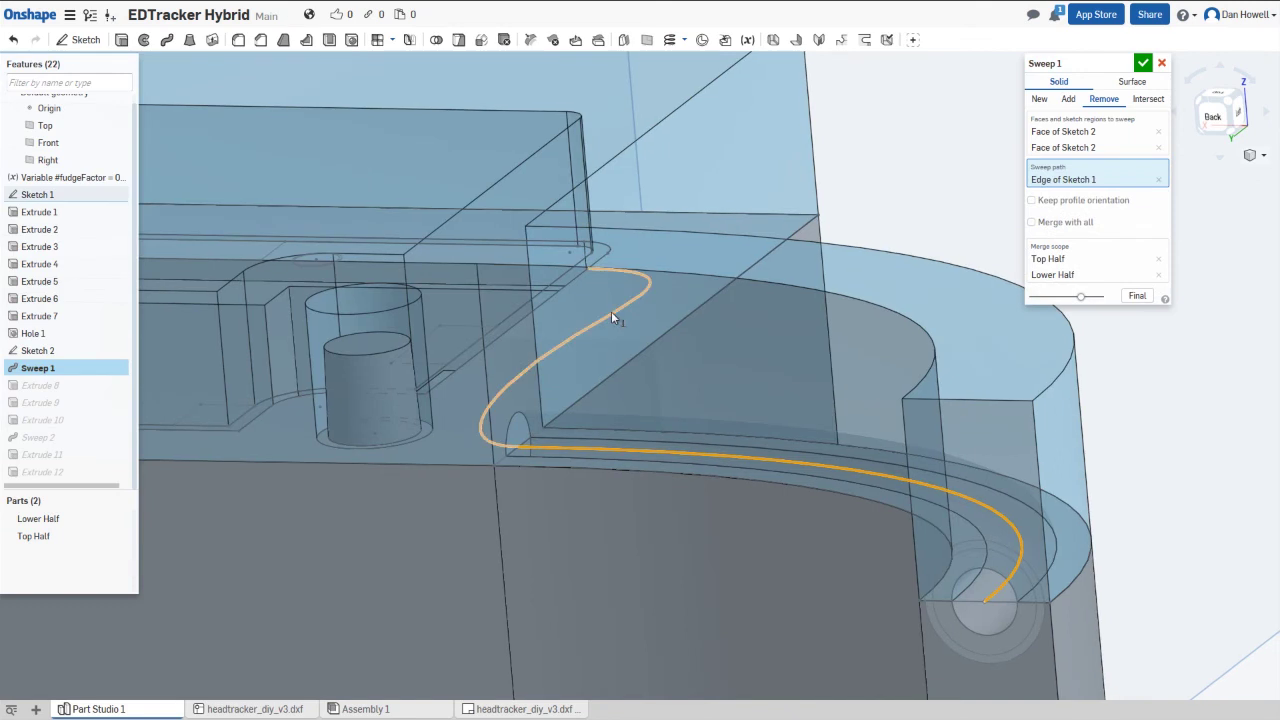
click(611, 314)
click(1143, 63)
- Edit Extrude 8 and reselect the split circle and ring regions for its 3 mm socket cut
middle_drag(302, 529, 157, 446)
right_click(40, 386)
click(58, 411)
middle_drag(1048, 523, 936, 418)
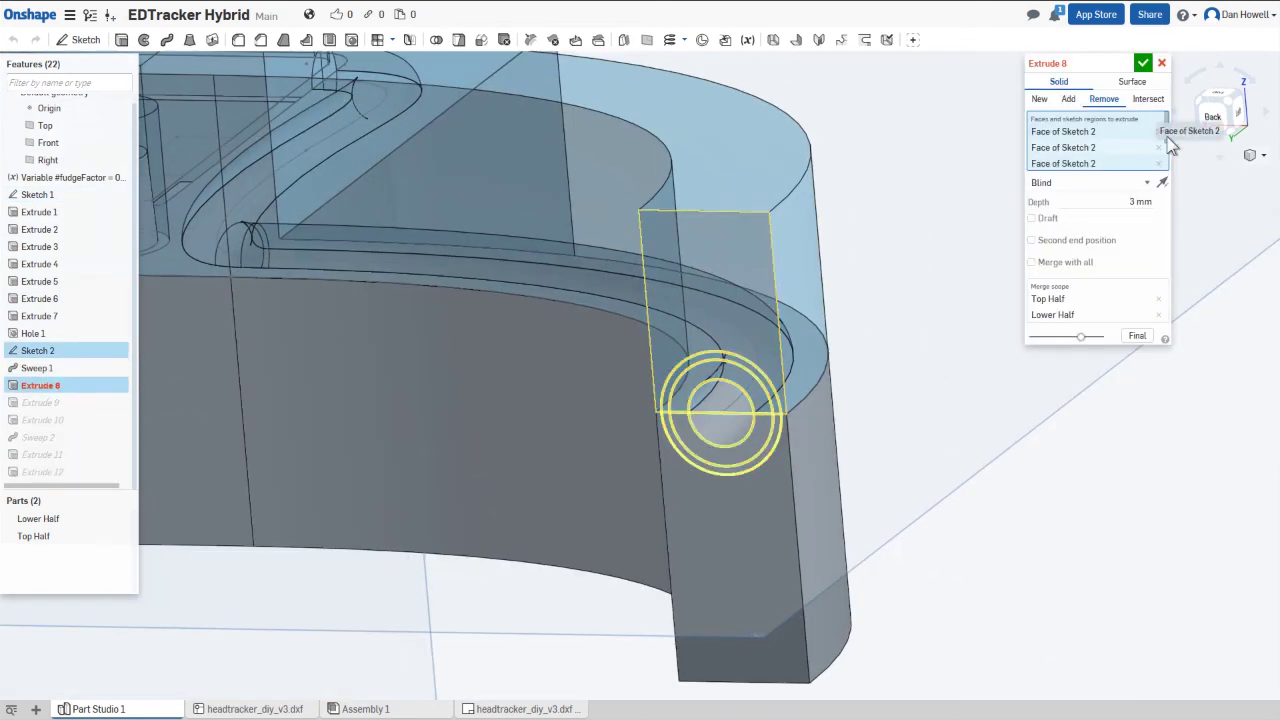
scroll(701, 372, up, 5)
click(697, 462)
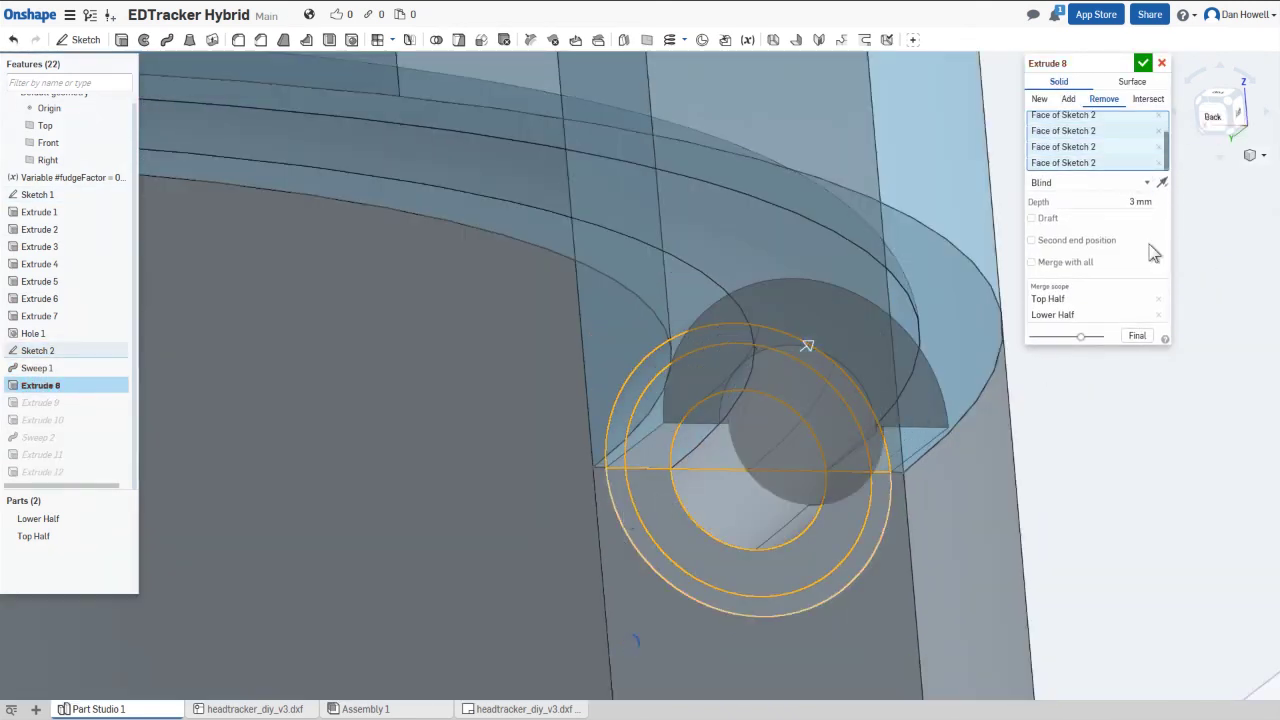
click(1143, 63)
- Replace the profile of Extrude 9 with the upper outer half-ring and that of Extrude 10 with the lower outer half-ring
double_click(51, 404)
click(1159, 131)
click(617, 412)
click(1143, 63)
double_click(45, 420)
click(1161, 133)
click(845, 545)
click(1143, 63)
- Extrude the upper outer half-ring on the opposite arm's end face 2 mm into the arm, adding it to Top Half
scroll(845, 545, down, 5)
right_drag(706, 499, 790, 485)
scroll(462, 448, up, 4)
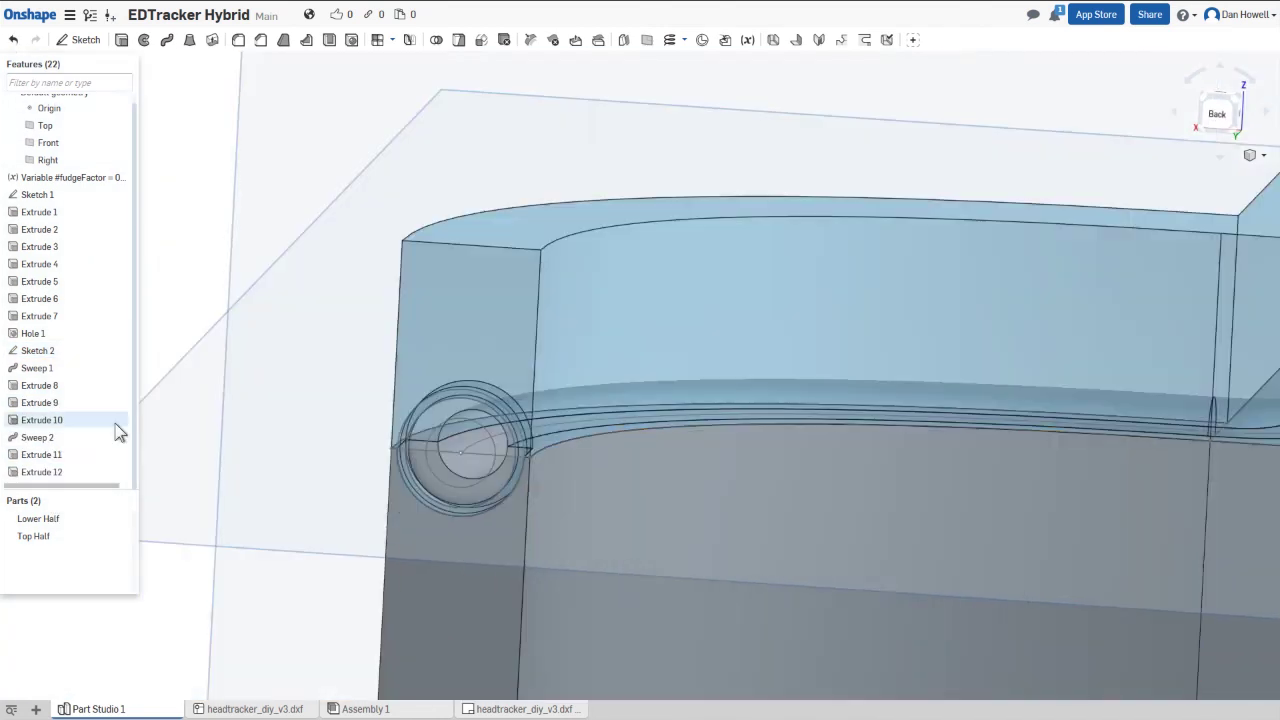
click(121, 41)
scroll(404, 428, up, 5)
click(454, 388)
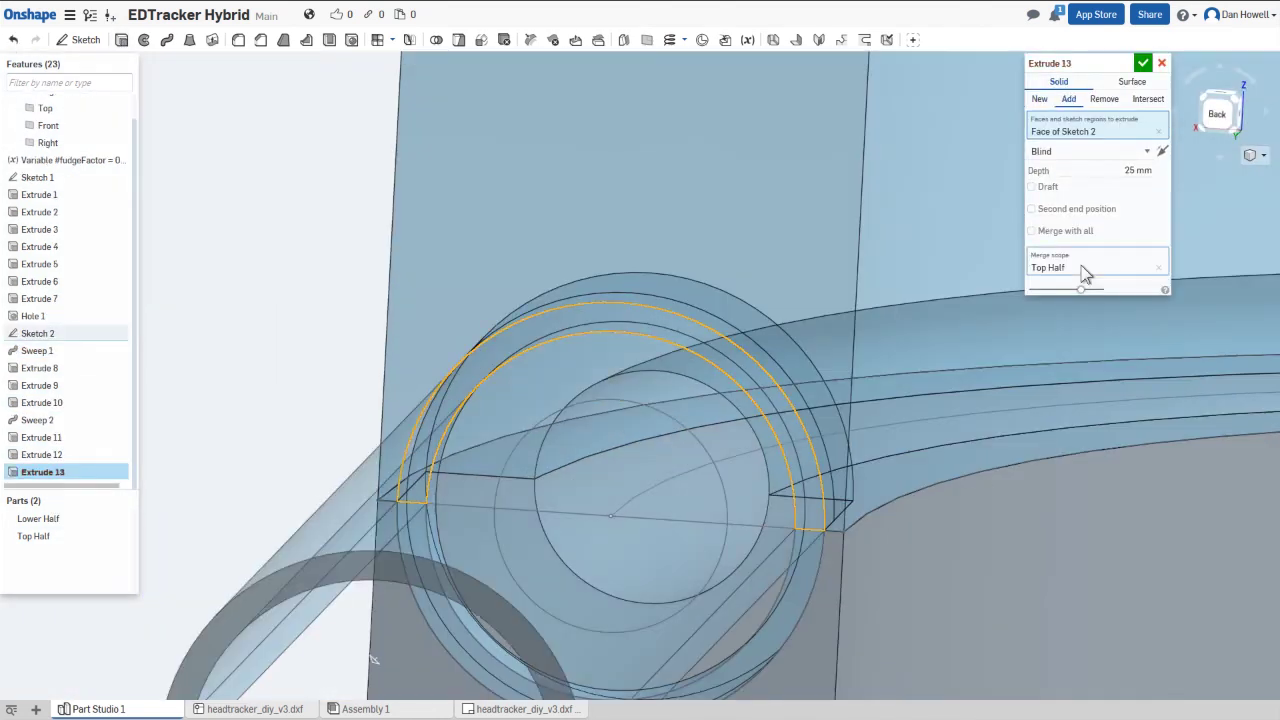
click(1162, 151)
click(1138, 171)
text(2)
key(Return)
right_drag(1105, 400, 998, 416)
click(1143, 63)
right_drag(370, 550, 300, 484)
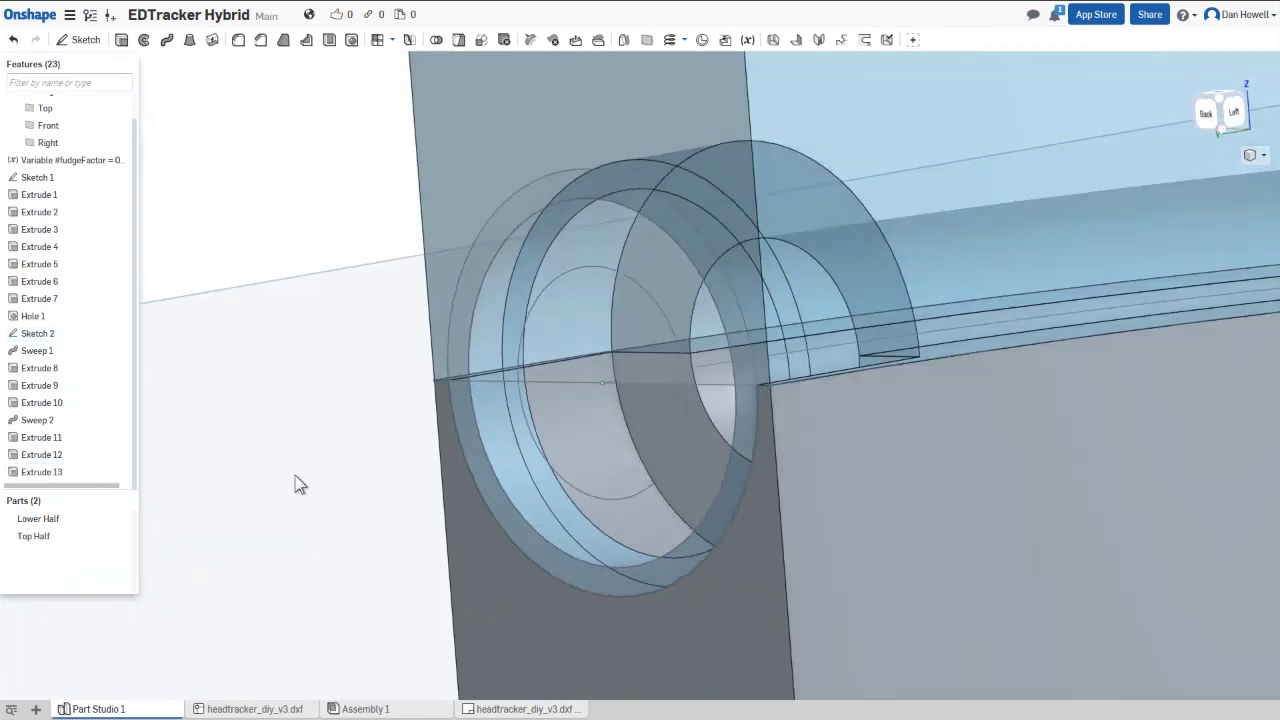
- Extrude the lower outer half-ring on the opposite arm's end face 2 mm into the arm, adding it to Lower Half
double_click(62, 474)
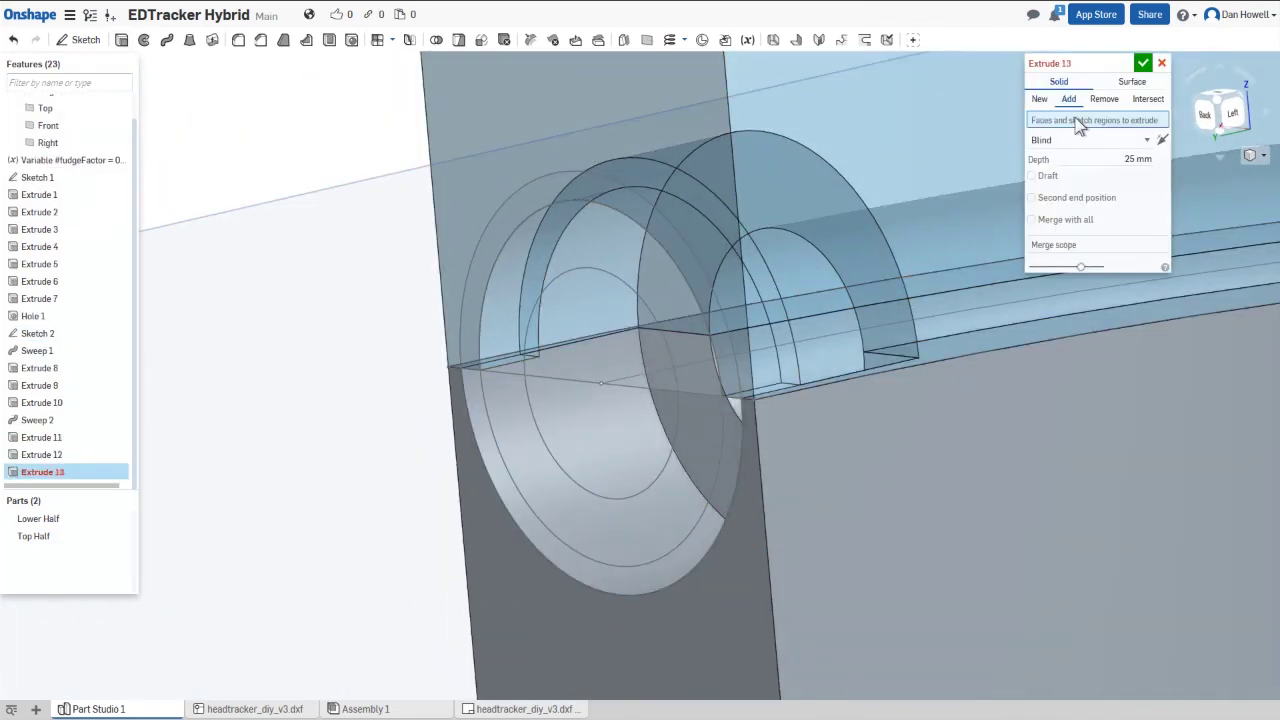
click(628, 582)
click(1162, 152)
click(1138, 170)
text(2)
click(1056, 257)
click(952, 498)
click(1143, 63)
right_drag(341, 488, 399, 511)
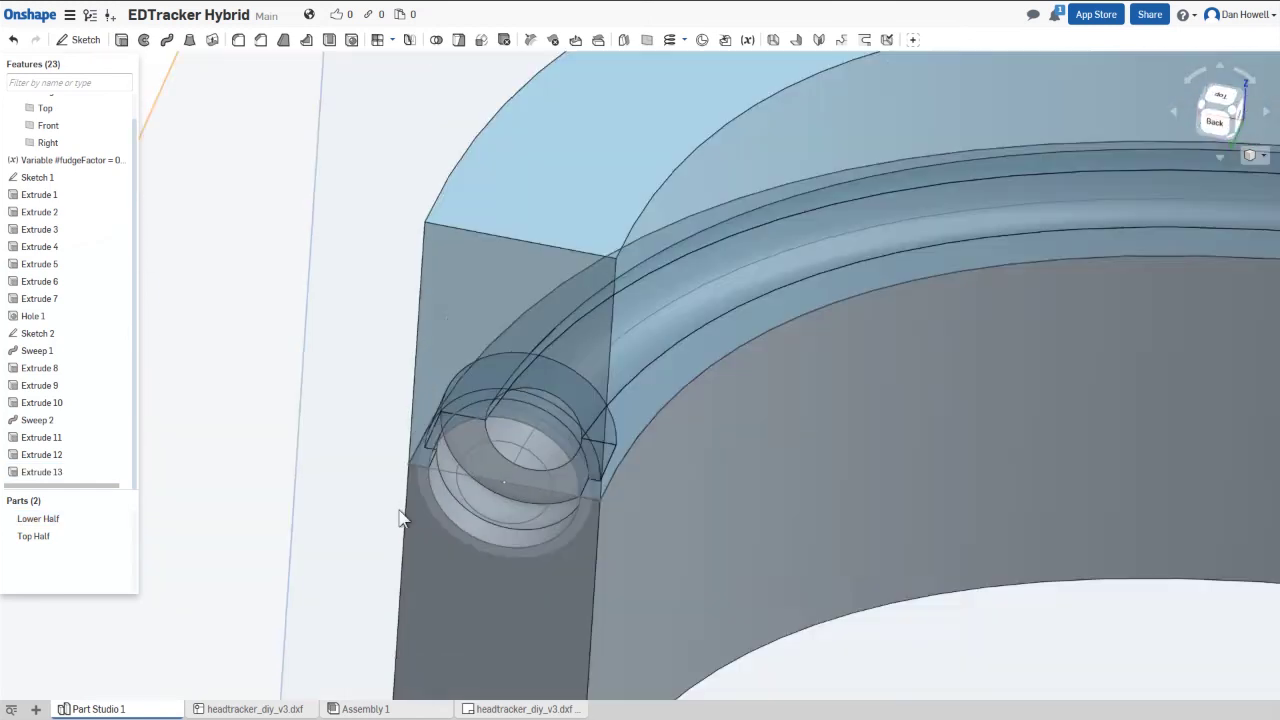
- Start a new sketch on the Right plane and view it straight on from the right side
key(shift+3)
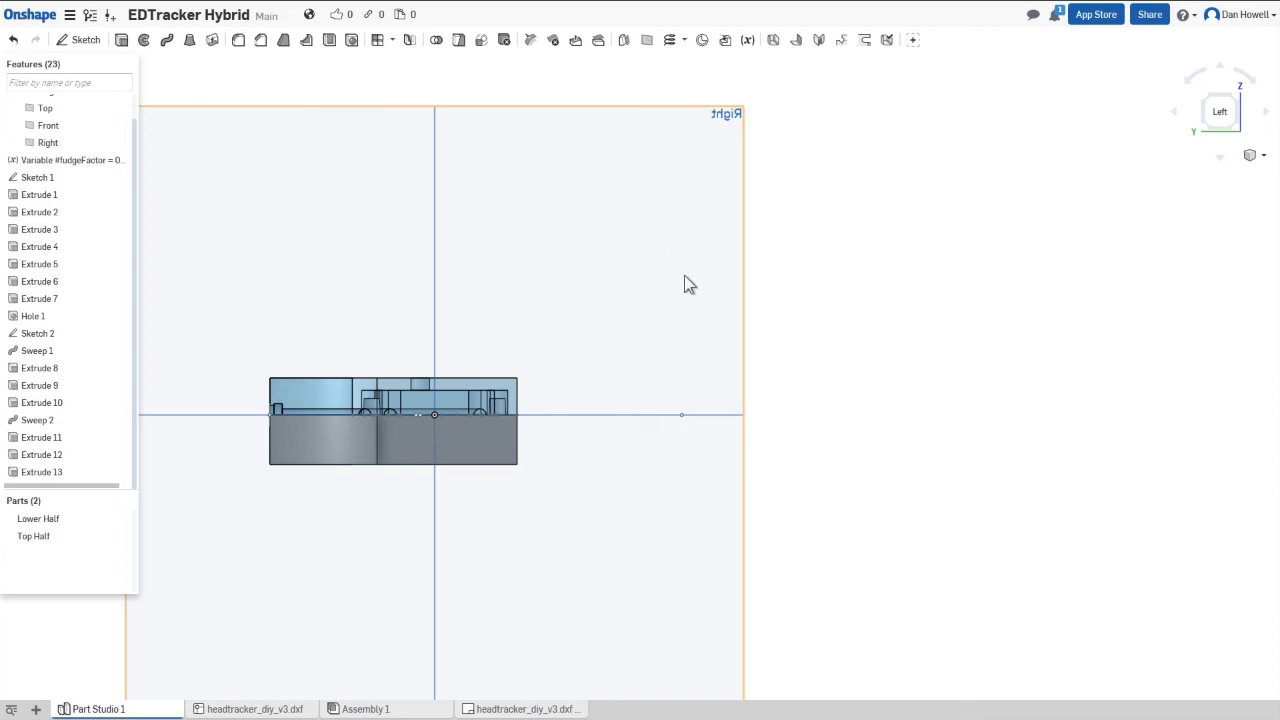
click(74, 44)
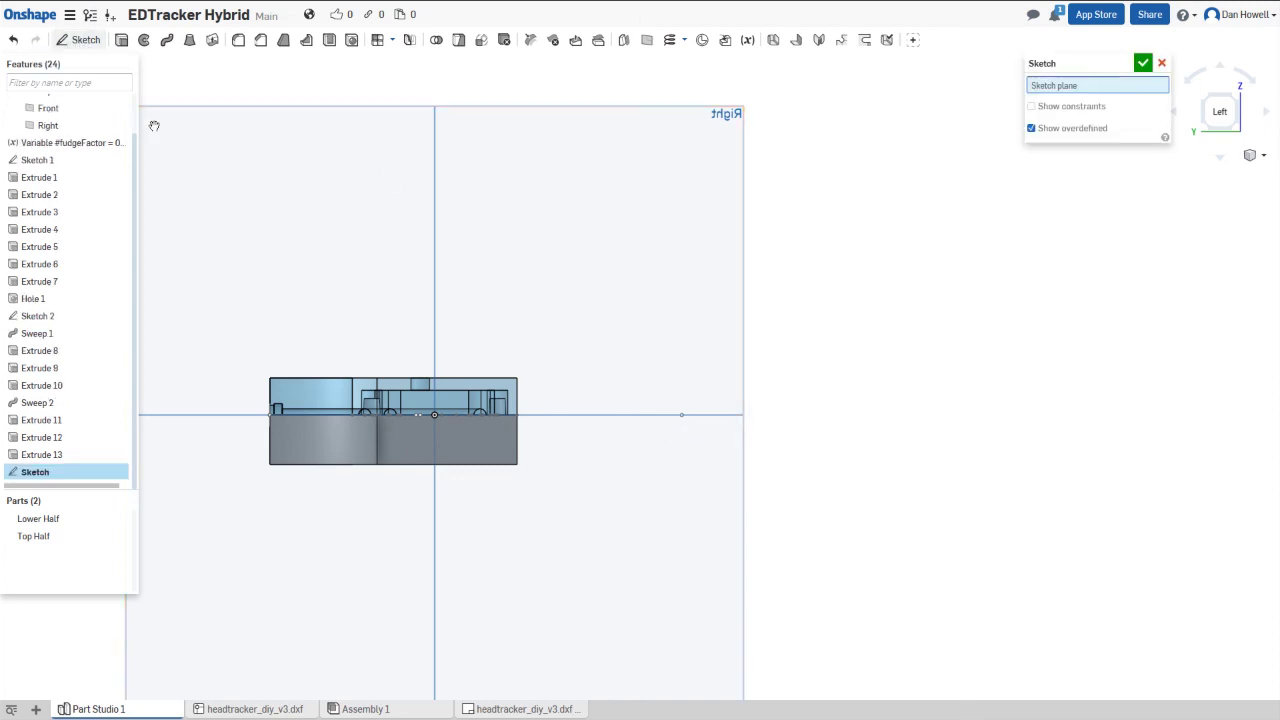
click(650, 163)
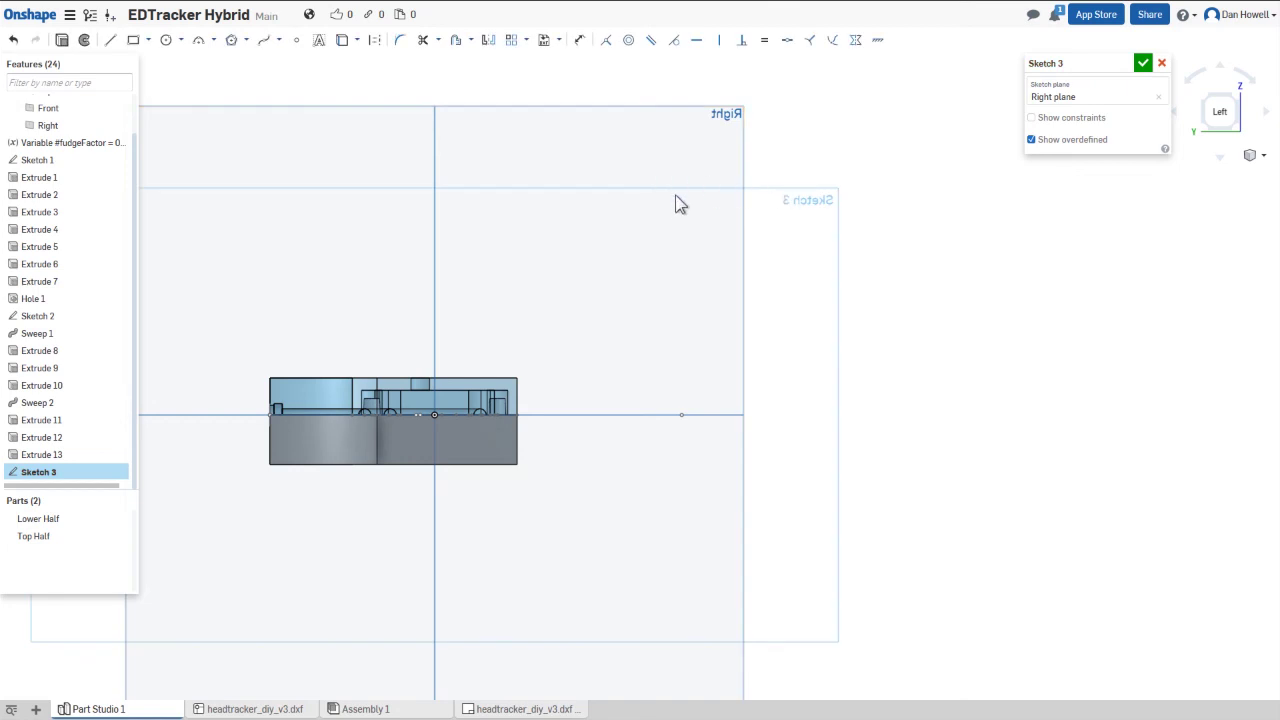
mouse_move(1200, 275)
right_down()
mouse_move(906, 271)
mouse_move(1083, 208)
right_up()
click(1213, 110)
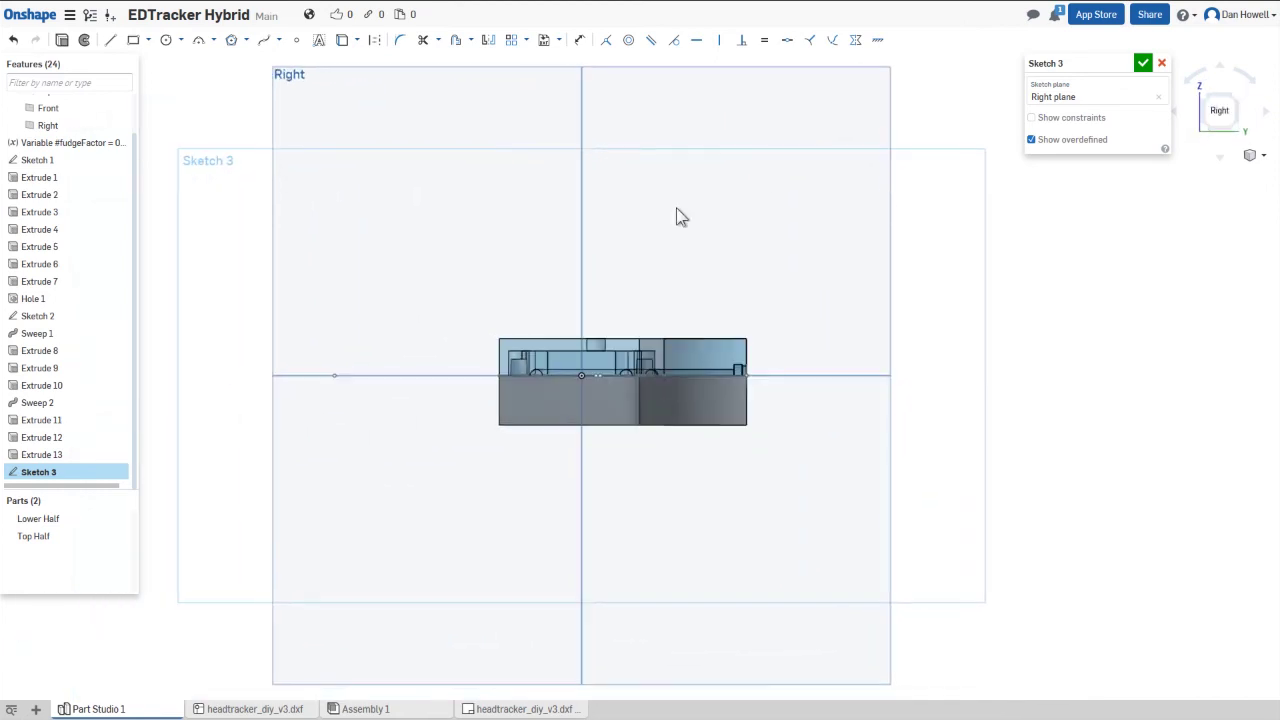
- Place a sketch point on the side of the case away from the arms, vertically aligned with Sketch 1's outlying point
middle_drag(437, 292, 620, 289)
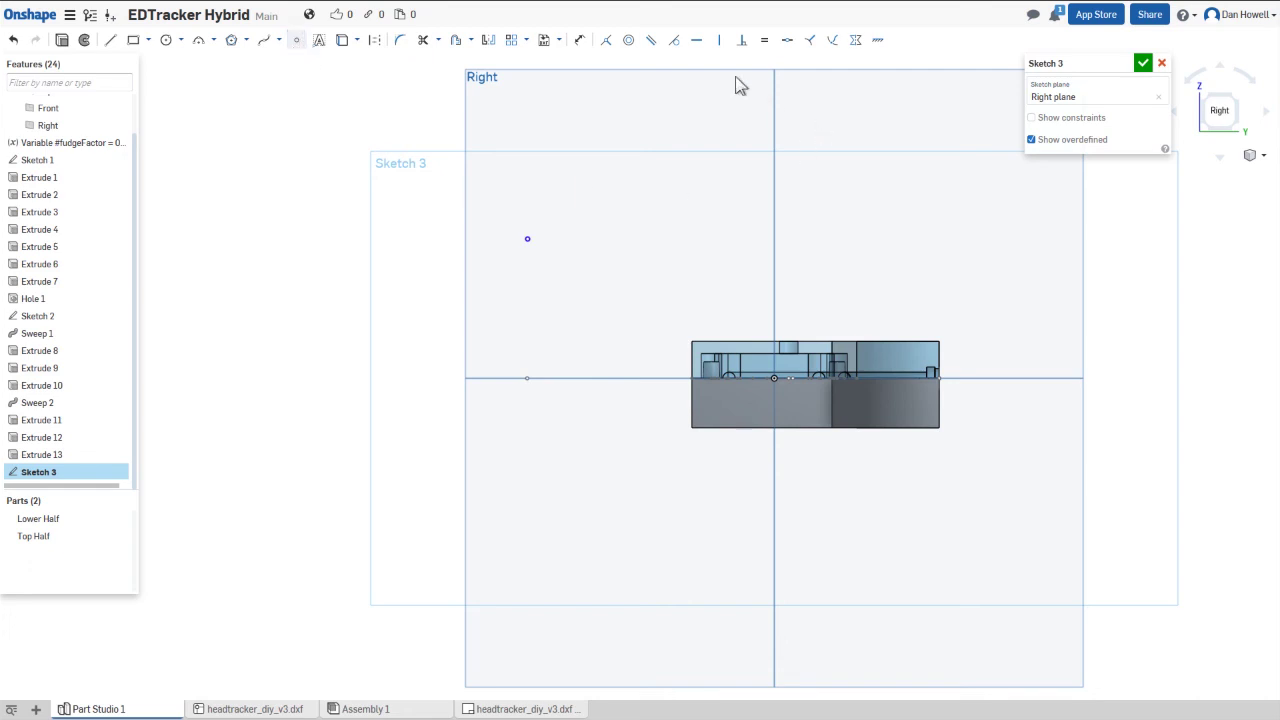
click(528, 241)
click(527, 378)
click(722, 47)
- Dimension the new point 40 mm above Sketch 1's outlying point
click(527, 377)
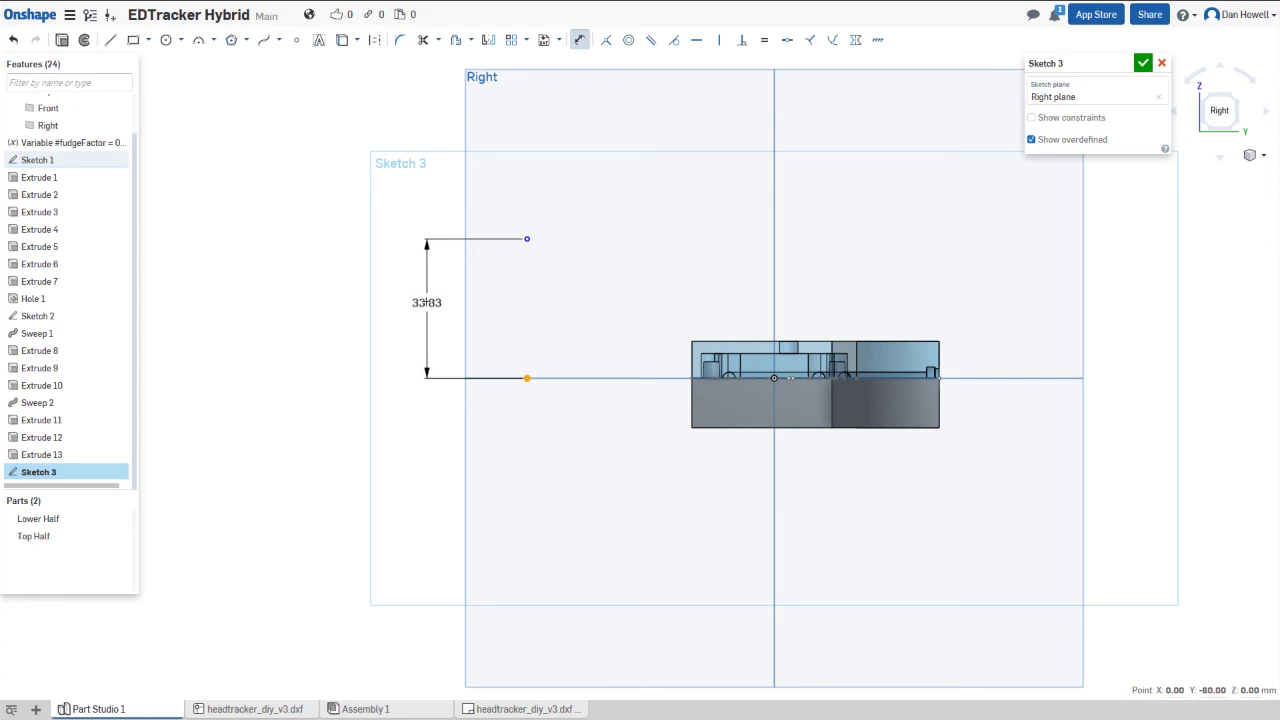
click(429, 301)
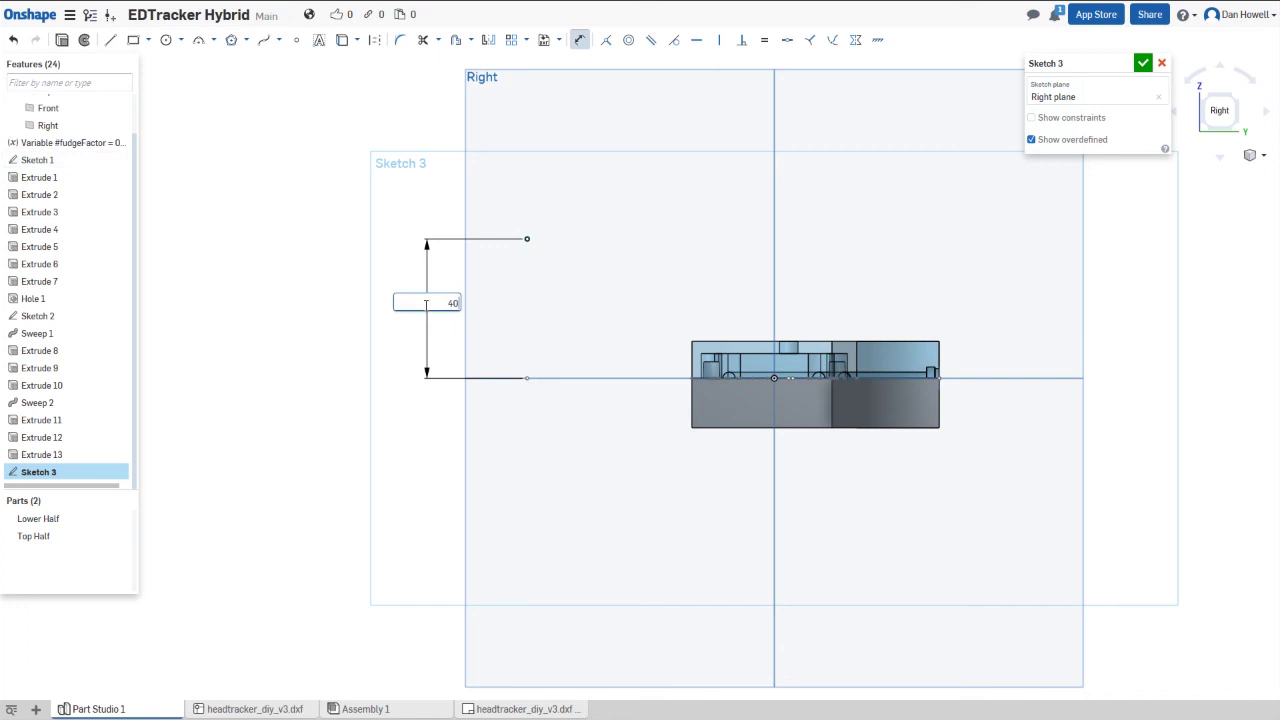
key(Return)
- Draw a spline from the raised point to the side edge of Lower Half
middle_drag(424, 304, 251, 301)
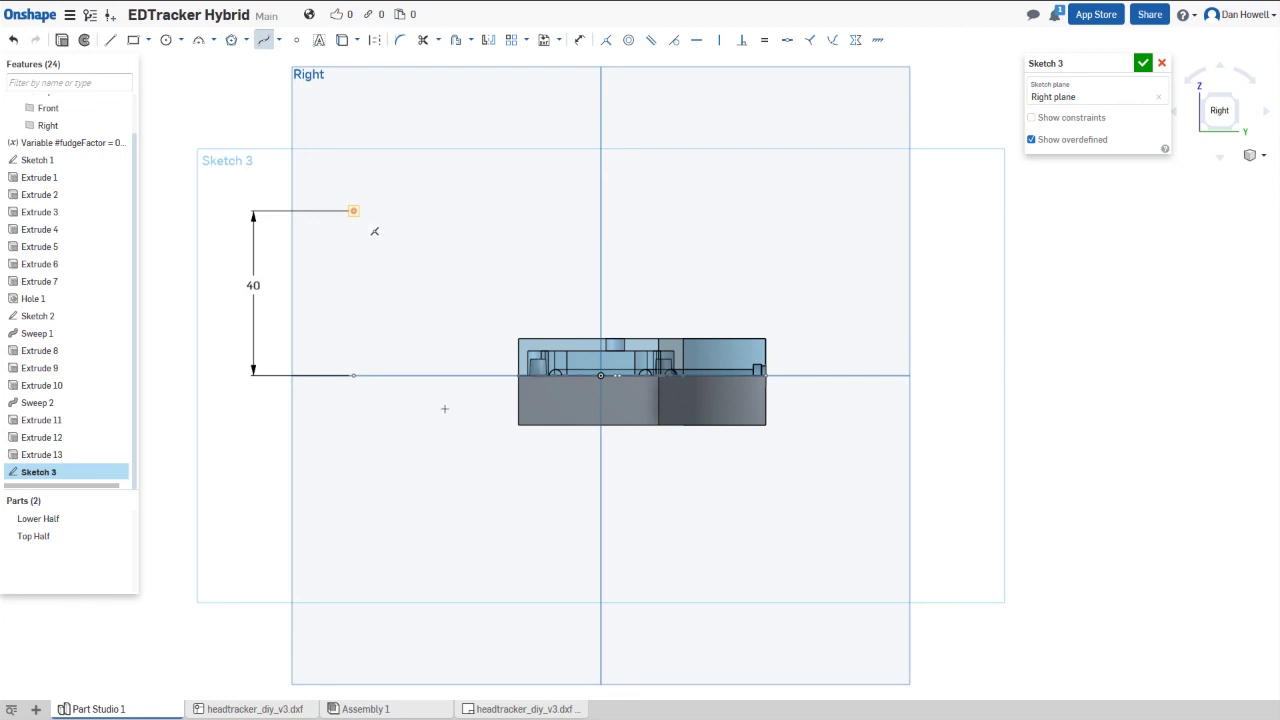
scroll(506, 396, up, 5)
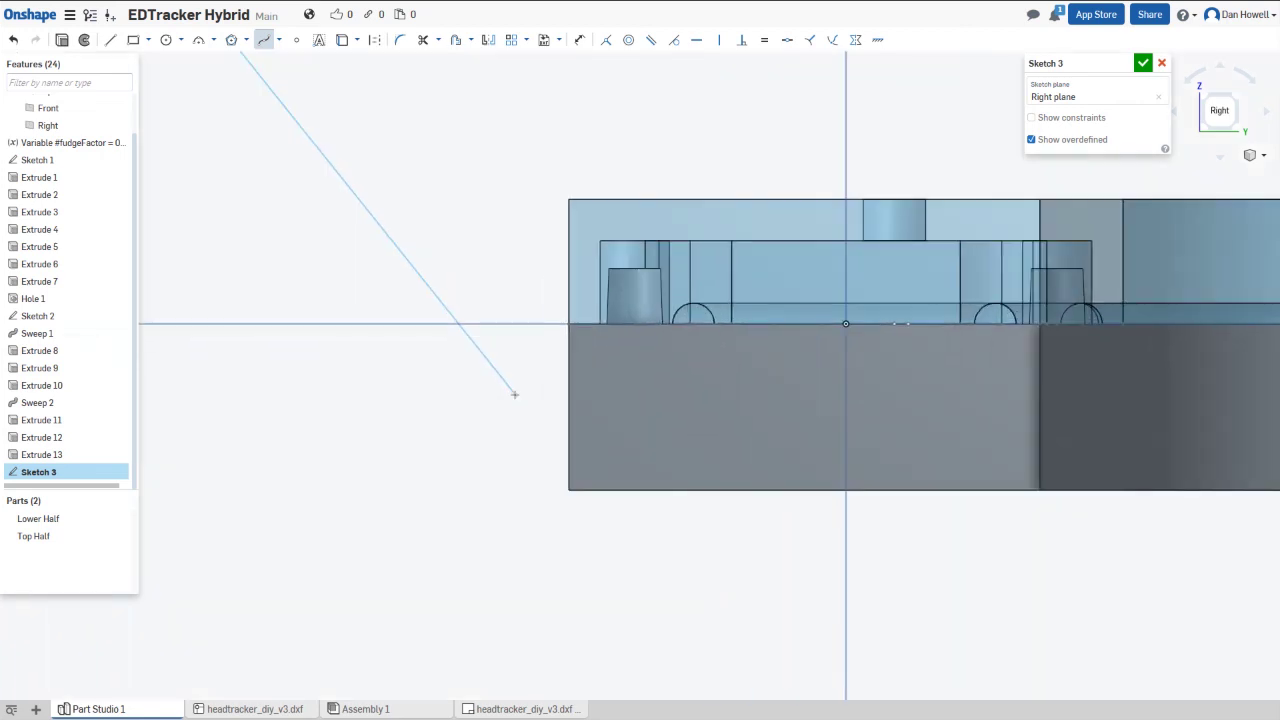
click(568, 381)
key(Escape)
scroll(308, 377, down, 3)
- Pull out the handle at the spline's case end and constrain it horizontal to the endpoint
mouse_move(271, 334)
middle_down()
mouse_move(514, 343)
mouse_move(531, 360)
middle_up()
drag(608, 281, 571, 415)
click(571, 415)
click(718, 402)
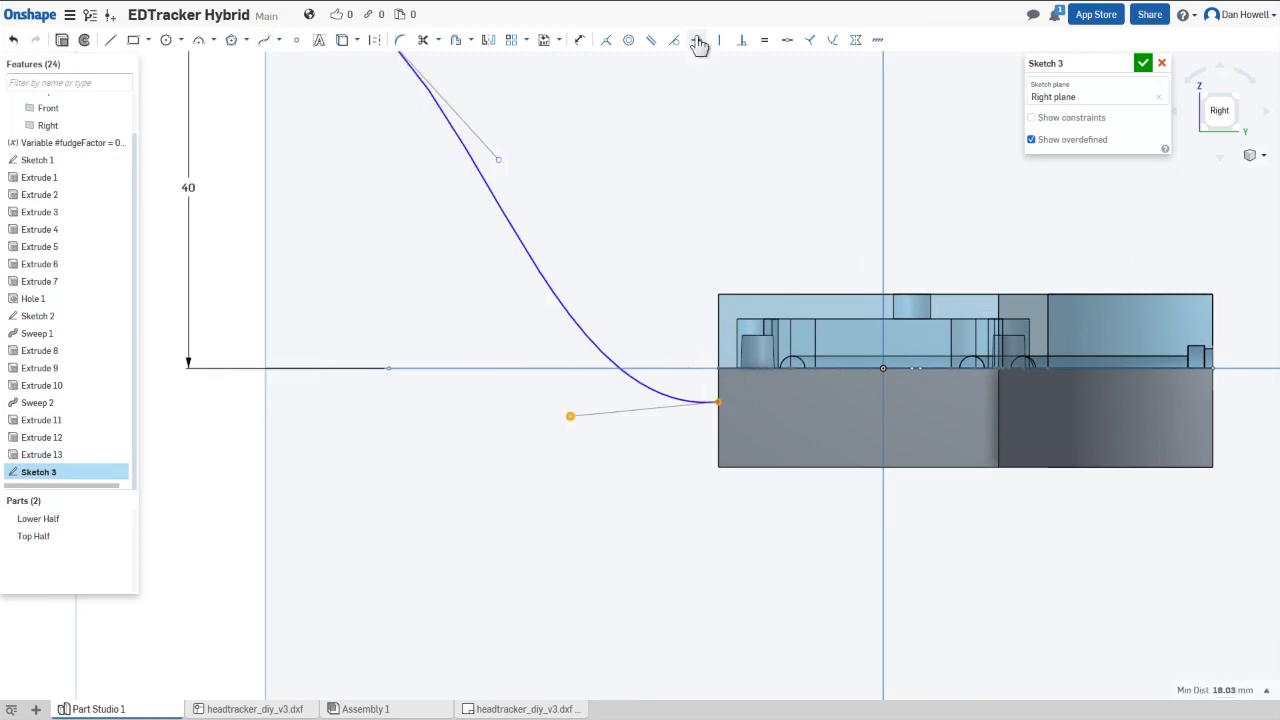
click(697, 40)
- Reshape the spline with its upper handle and constrain that handle vertical to the raised point
middle_drag(520, 160, 587, 382)
click(566, 382)
click(456, 261)
click(719, 40)
scroll(631, 455, up, 3)
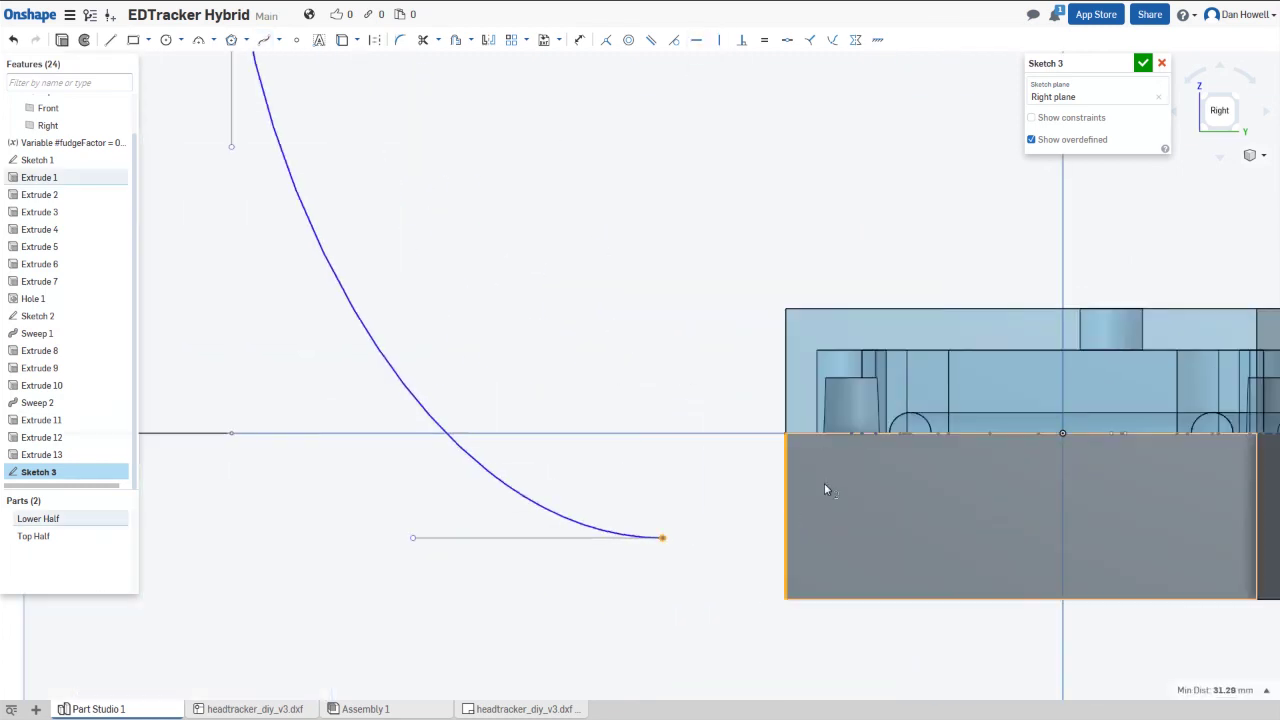
- Dimension the spline's case endpoint 3 mm below the top edge of Lower Half and lengthen both spline handles
click(579, 39)
text(3)
key(Return)
middle_drag(571, 214, 656, 353)
scroll(656, 353, down, 2)
click(579, 40)
drag(624, 537, 558, 537)
drag(417, 306, 417, 322)
- Offset the spline by 3 mm to each side
click(514, 399)
text(3)
key(Return)
click(456, 40)
click(456, 40)
click(516, 401)
text(3)
key(Return)
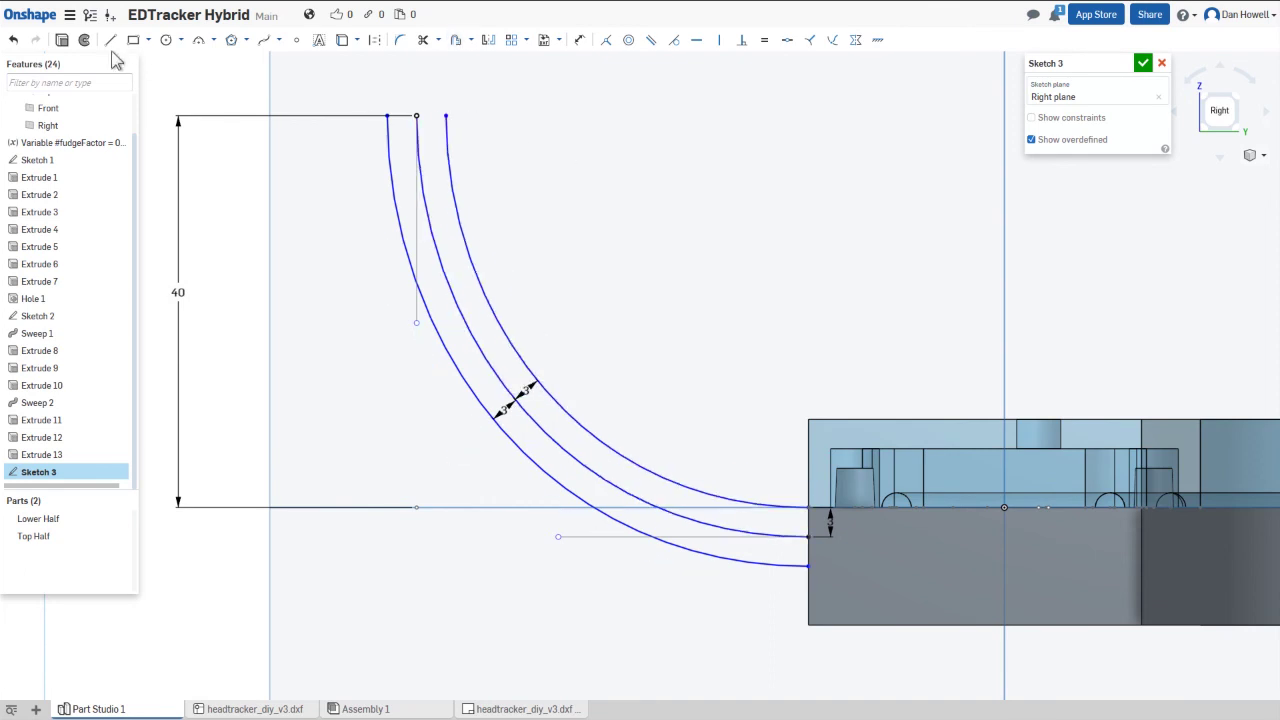
- Draw a center-point rectangle centred on the spline's upper endpoint
click(111, 40)
middle_drag(509, 126, 524, 316)
click(150, 42)
click(190, 80)
click(431, 306)
click(479, 354)
- Dimension the rectangle's width and height at 10 mm each
click(580, 40)
click(427, 260)
click(436, 191)
text(10)
key(Return)
click(383, 320)
click(336, 329)
text(10)
key(Return)
- Trim away the parts of the two offset curves that run inside the square
click(423, 39)
click(461, 330)
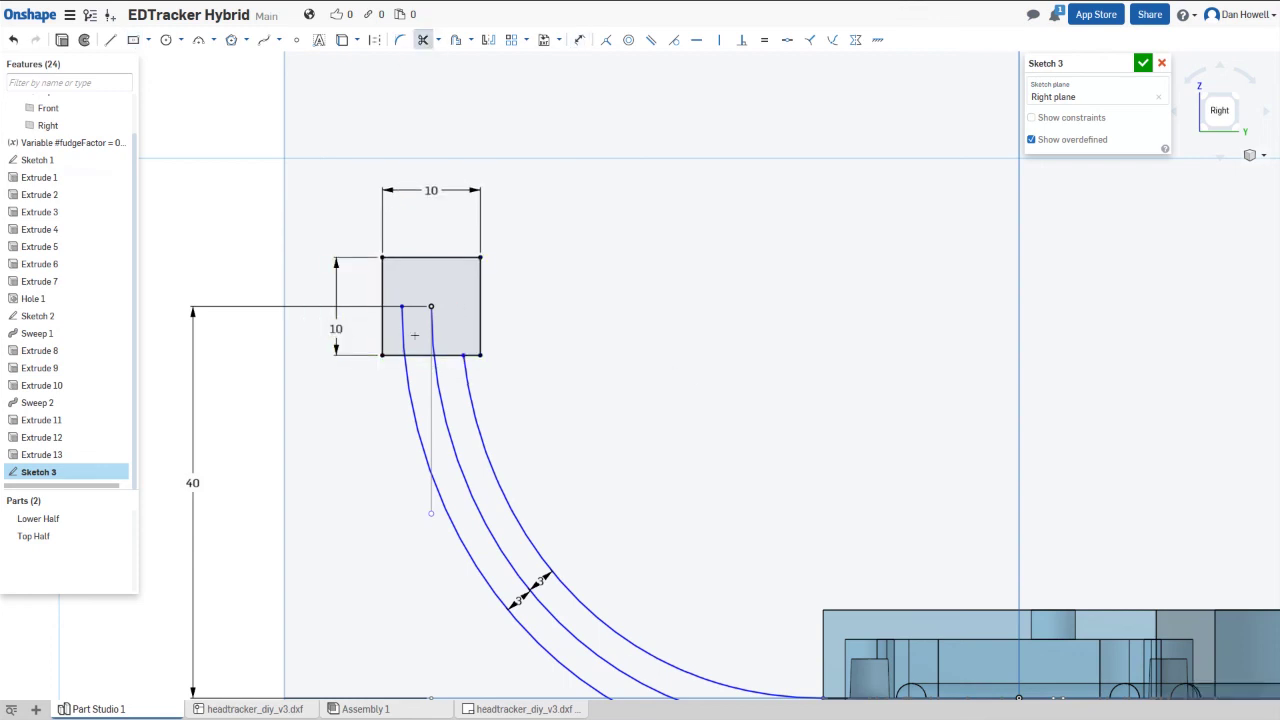
click(404, 333)
middle_drag(703, 437, 673, 253)
mouse_move(772, 327)
right_down()
mouse_move(800, 421)
mouse_move(850, 330)
right_up()
scroll(1000, 435, up, 5)
click(110, 40)
click(543, 409)
key(Escape)
click(295, 42)
key(Escape)
- Finish the sketch containing the spline, its offsets and the square
scroll(718, 489, down, 5)
right_drag(717, 489, 718, 277)
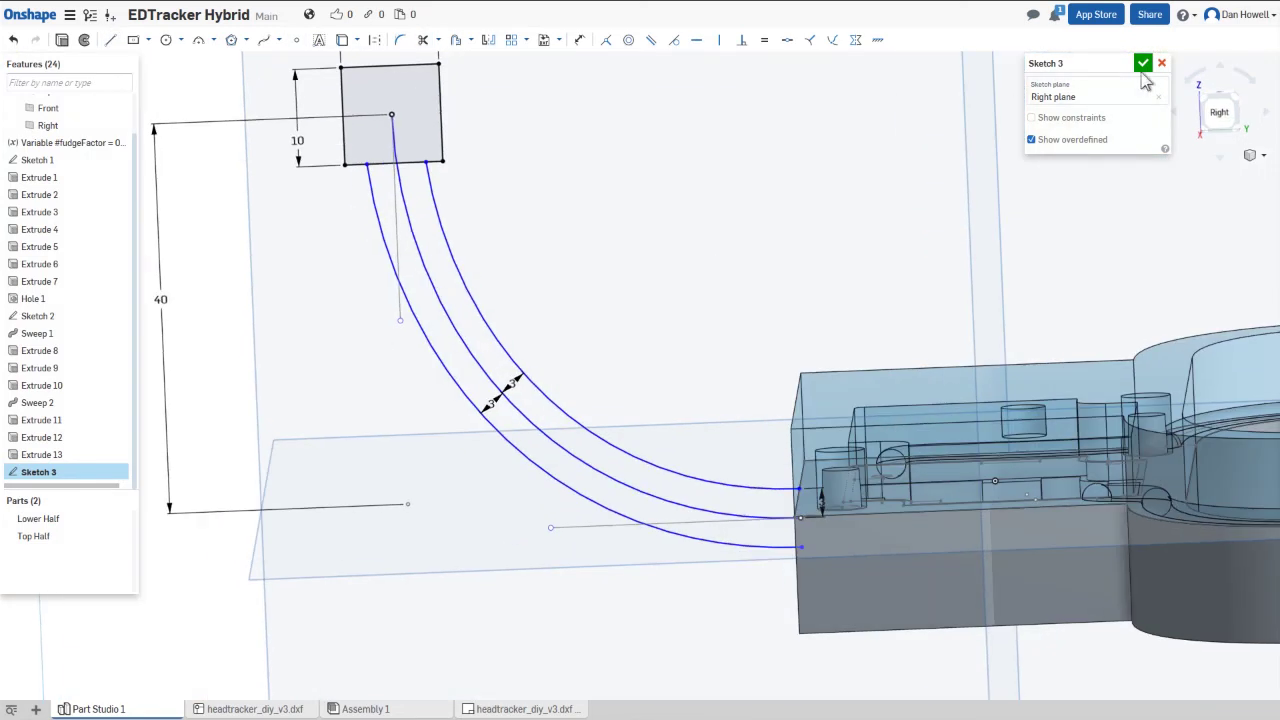
click(1143, 64)
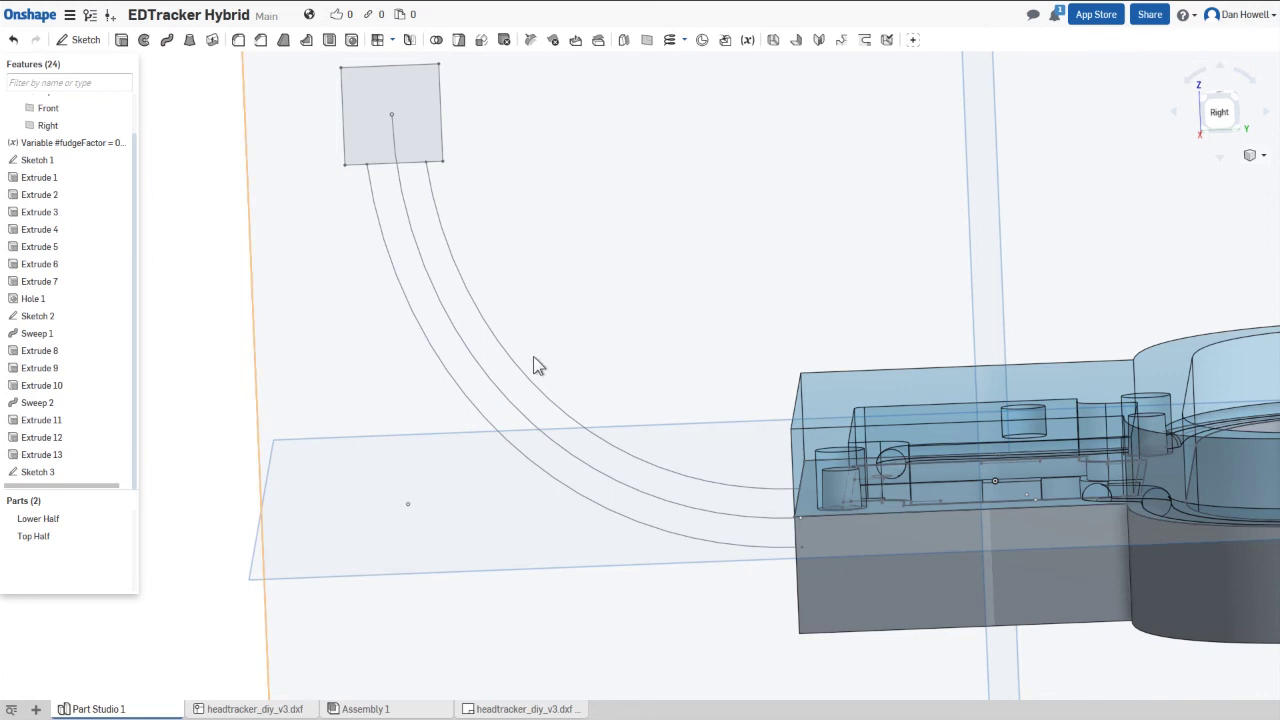
mouse_move(581, 352)
right_down()
mouse_move(679, 348)
mouse_move(713, 553)
right_up()
right_click(713, 553)
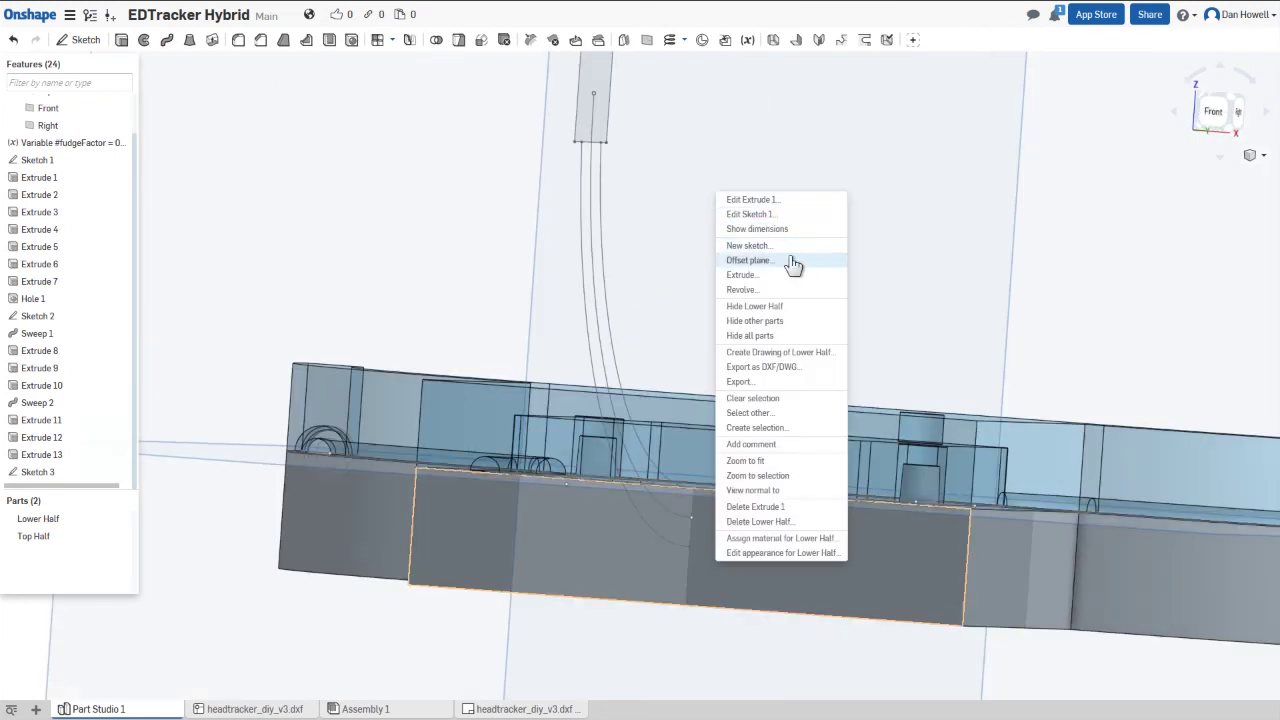
click(790, 258)
key(n)
mouse_move(827, 604)
middle_down()
mouse_move(745, 301)
mouse_move(825, 267)
middle_up()
key(Escape)
scroll(866, 232, down, 4)
key(Escape)
scroll(480, 433, down, 5)
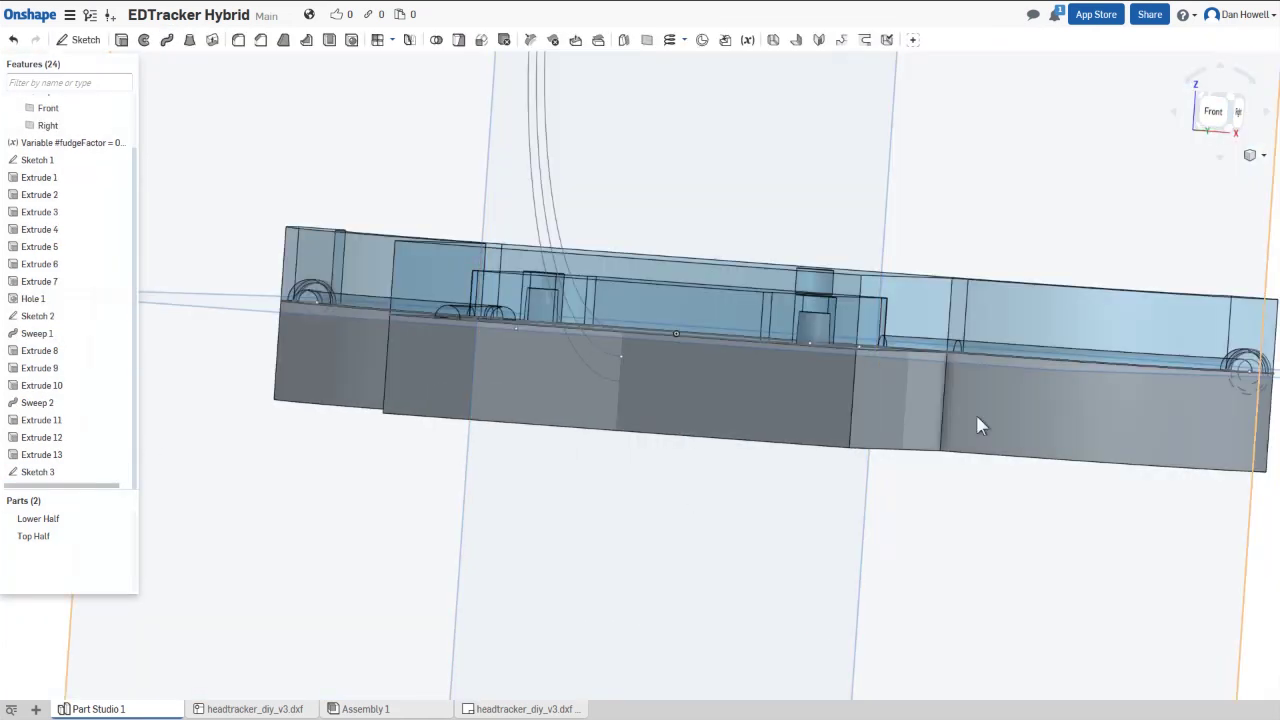
- Start a sketch on Lower Half's front face and draw two concentric circles near the spline's endpoint
right_drag(977, 416, 1012, 462)
click(1214, 121)
right_click(518, 455)
click(573, 142)
scroll(657, 448, up, 5)
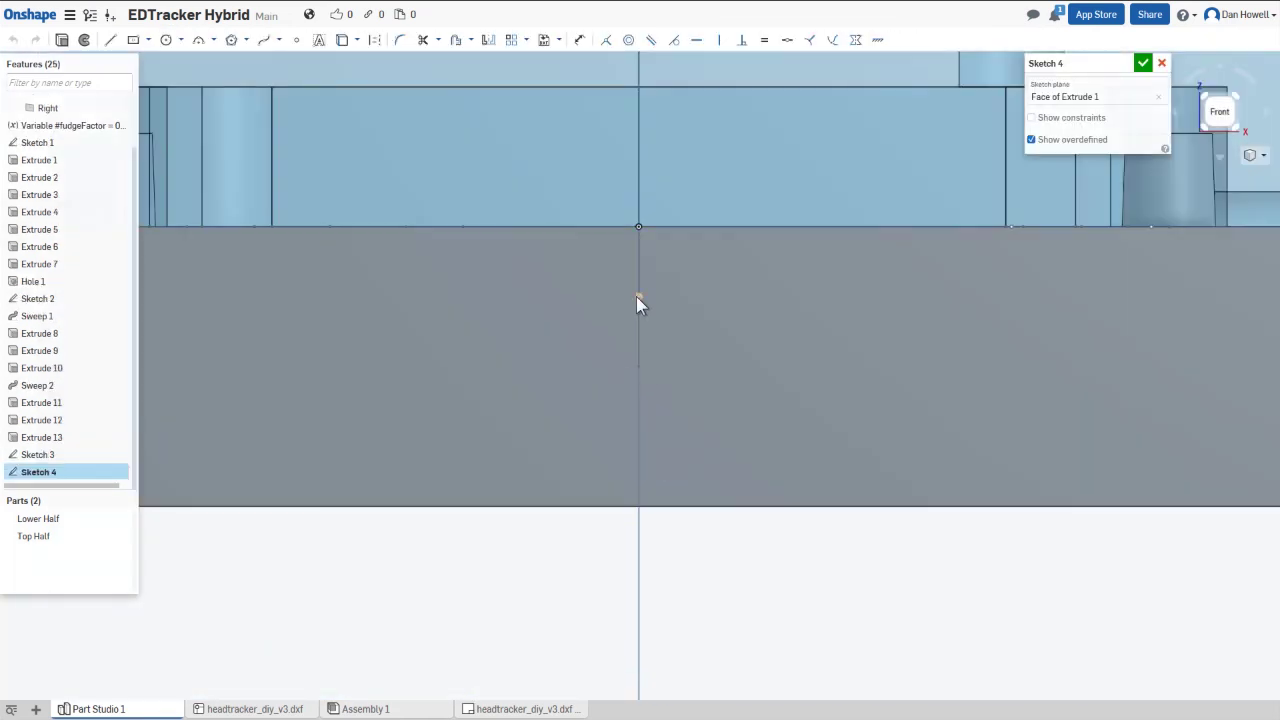
key(c)
scroll(640, 297, up, 8)
click(560, 258)
click(526, 402)
scroll(526, 402, down, 4)
click(537, 351)
click(437, 419)
key(Escape)
- Make the circles' centre coincident with the spline's endpoint and the outer circle coincident with the lower offset curve's end
click(537, 351)
click(554, 351)
click(606, 41)
click(554, 549)
click(599, 456)
click(606, 41)
- Dimension the inner circle's diameter at 3 mm and finish the sketch
key(d)
click(600, 325)
click(916, 315)
text(3)
key(Return)
click(1143, 63)
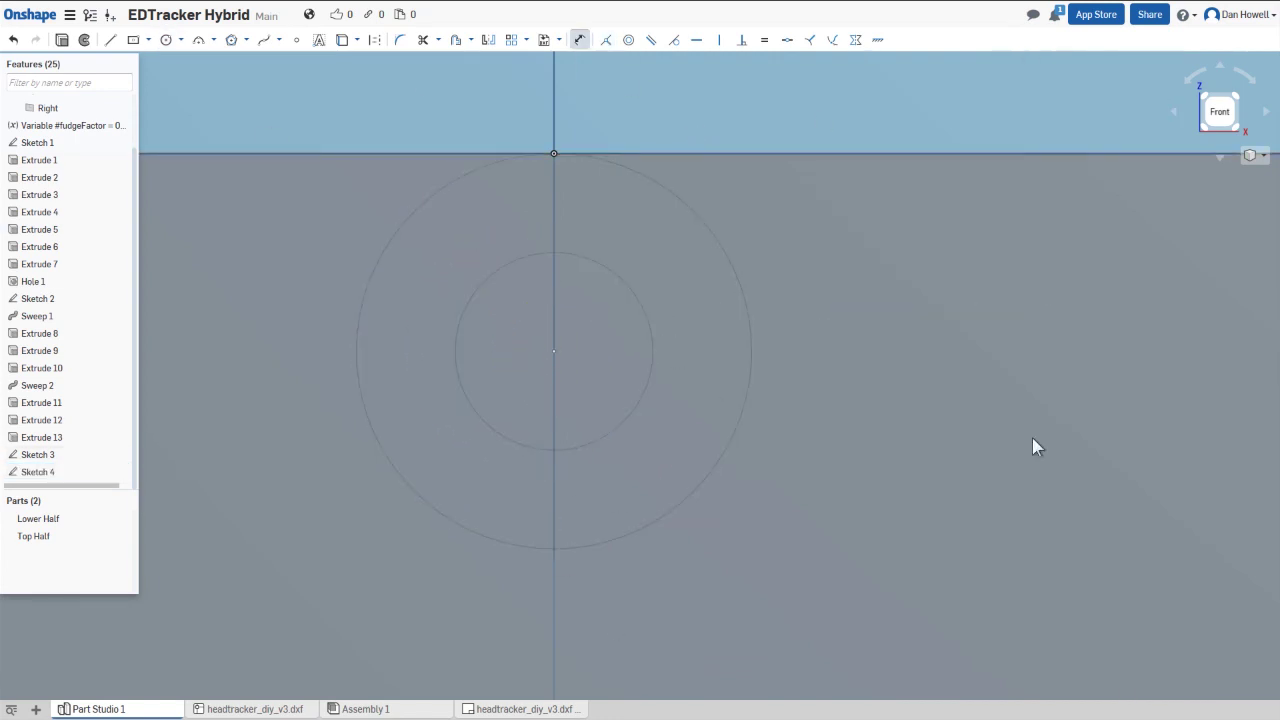
- Try to delete a curve from Sketch 3 and undo that edit
scroll(1050, 457, down, 5)
right_drag(877, 485, 795, 525)
right_click(53, 456)
click(76, 482)
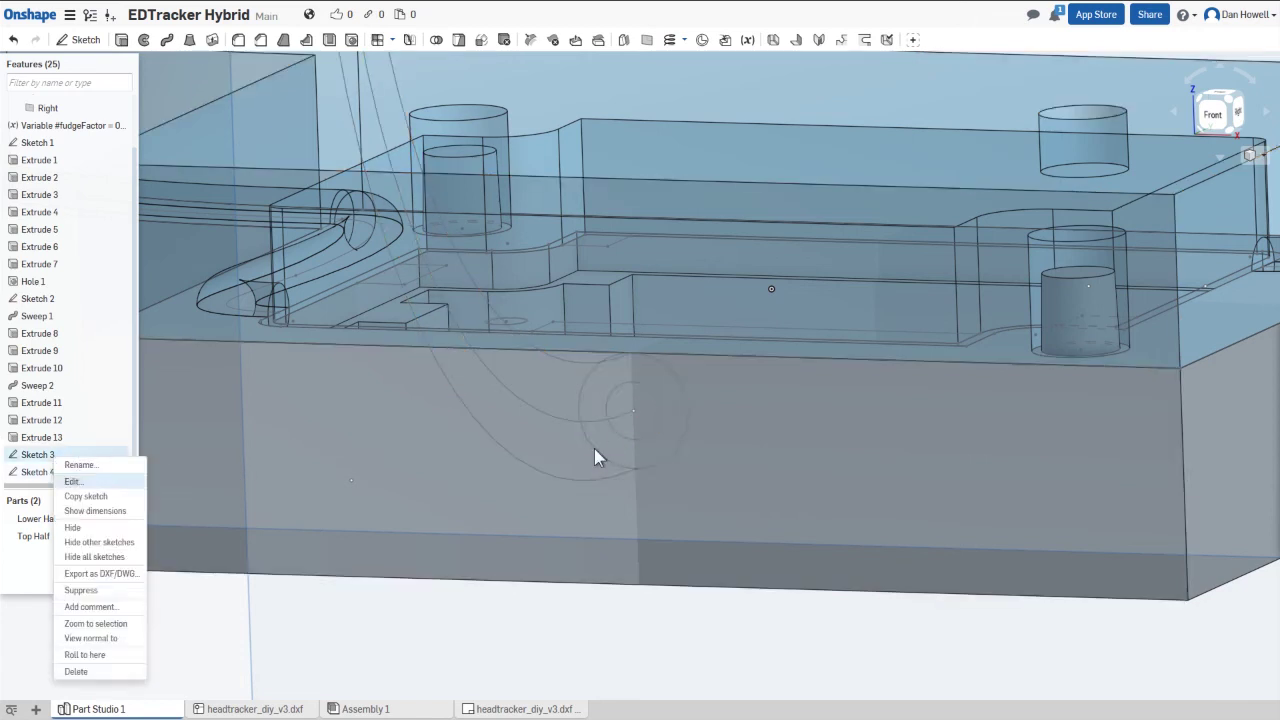
scroll(561, 361, down, 3)
click(559, 358)
key(Delete)
click(574, 444)
key(Delete)
click(1143, 63)
key(ctrl+z)
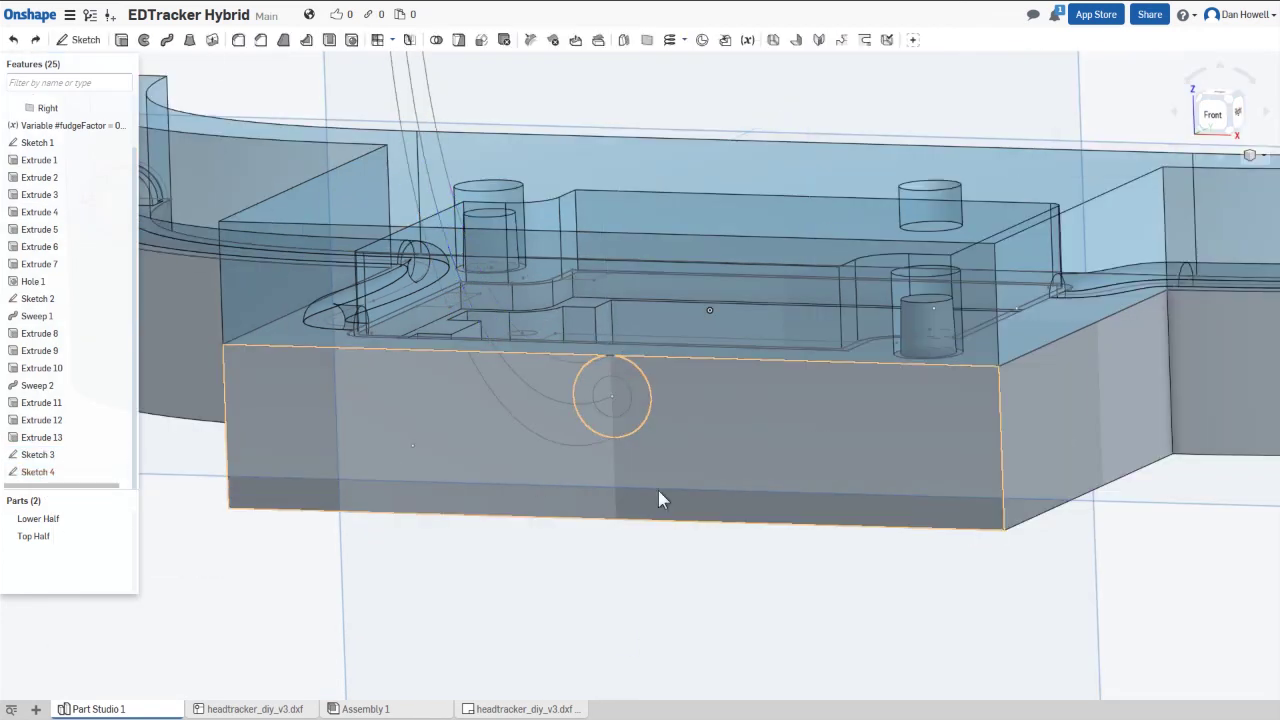
- Sweep the ring between the two circles along the central spline, adding the tube to Lower Half
click(169, 90)
click(640, 398)
click(1092, 155)
click(428, 168)
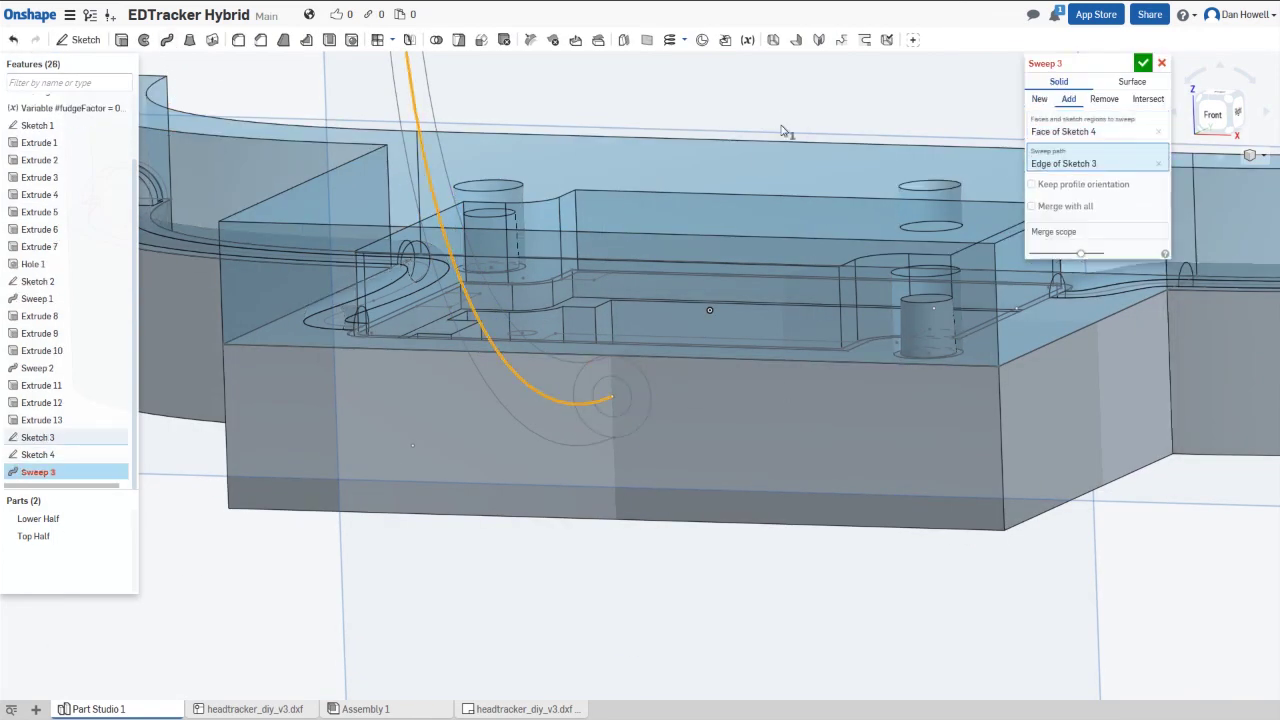
scroll(700, 260, down, 3)
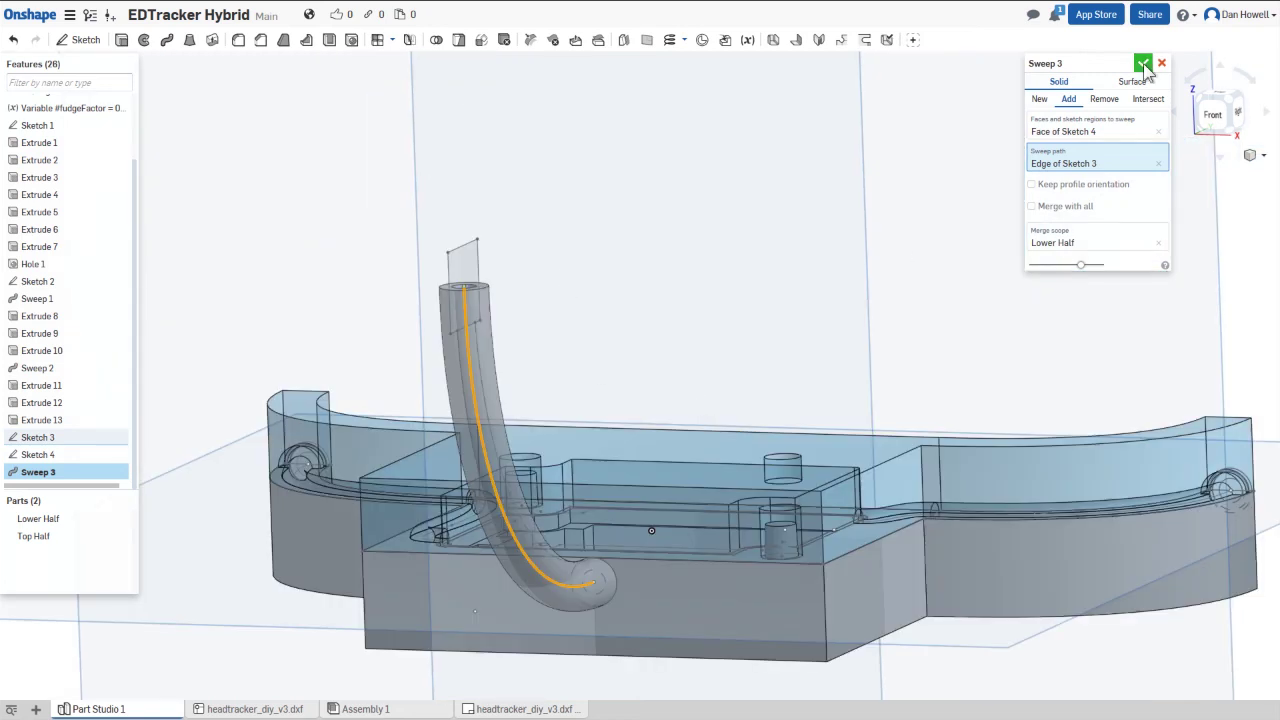
key(Return)
mouse_move(685, 543)
right_down()
mouse_move(642, 477)
mouse_move(707, 485)
mouse_move(700, 460)
mouse_move(634, 421)
mouse_move(644, 326)
mouse_move(665, 409)
mouse_move(651, 351)
mouse_move(593, 350)
right_up()
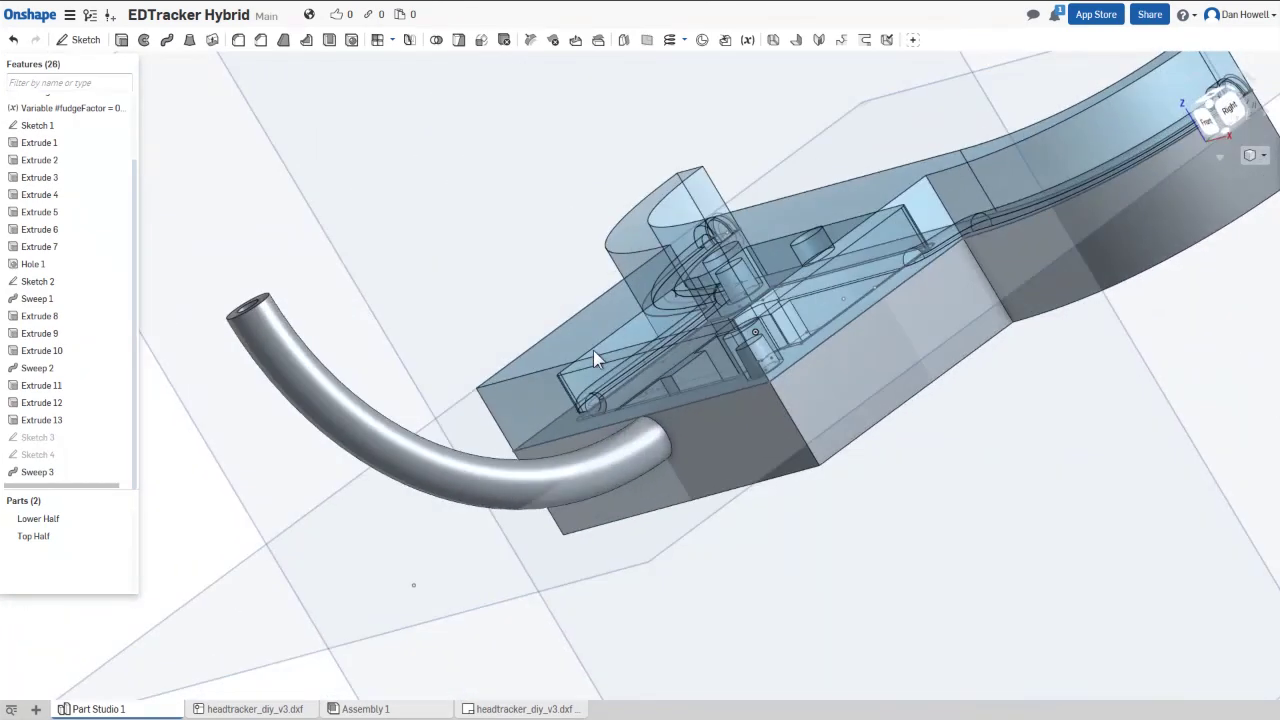
- Show Sketch 3 and extrude its square symmetrically 10 mm, adding it to Lower Half at the tube's upper end
click(1229, 106)
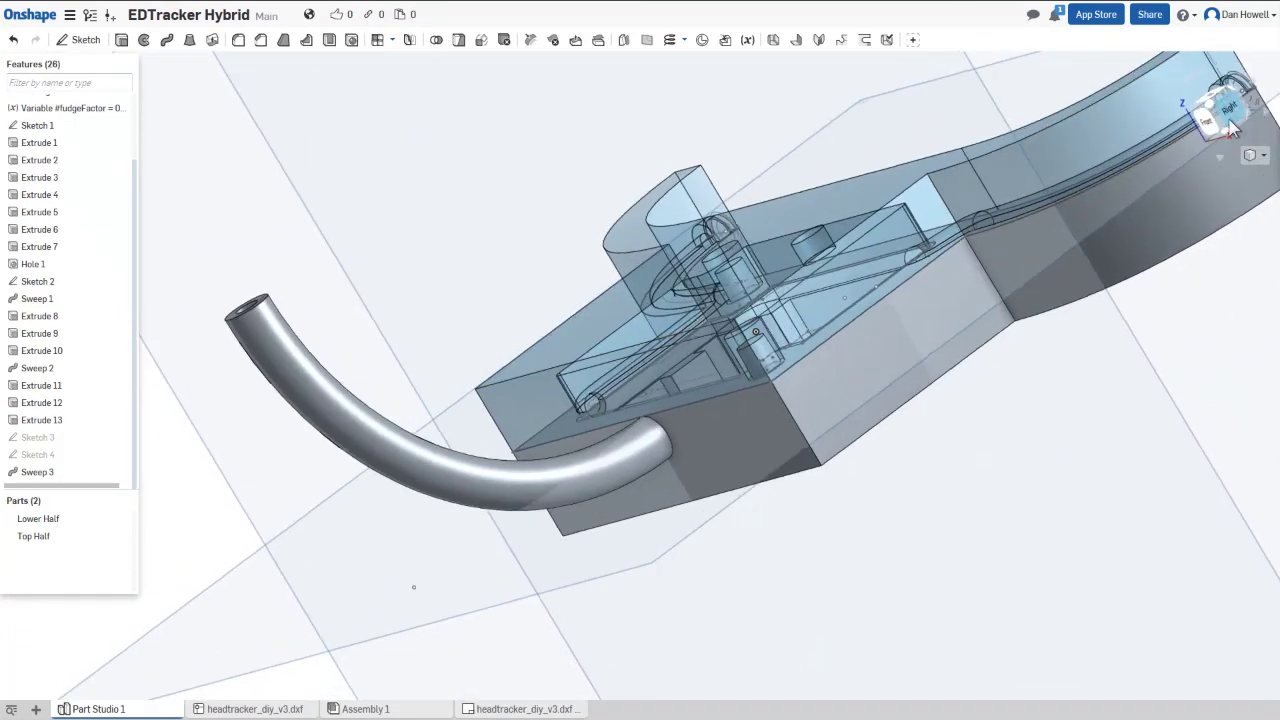
middle_drag(500, 223, 656, 365)
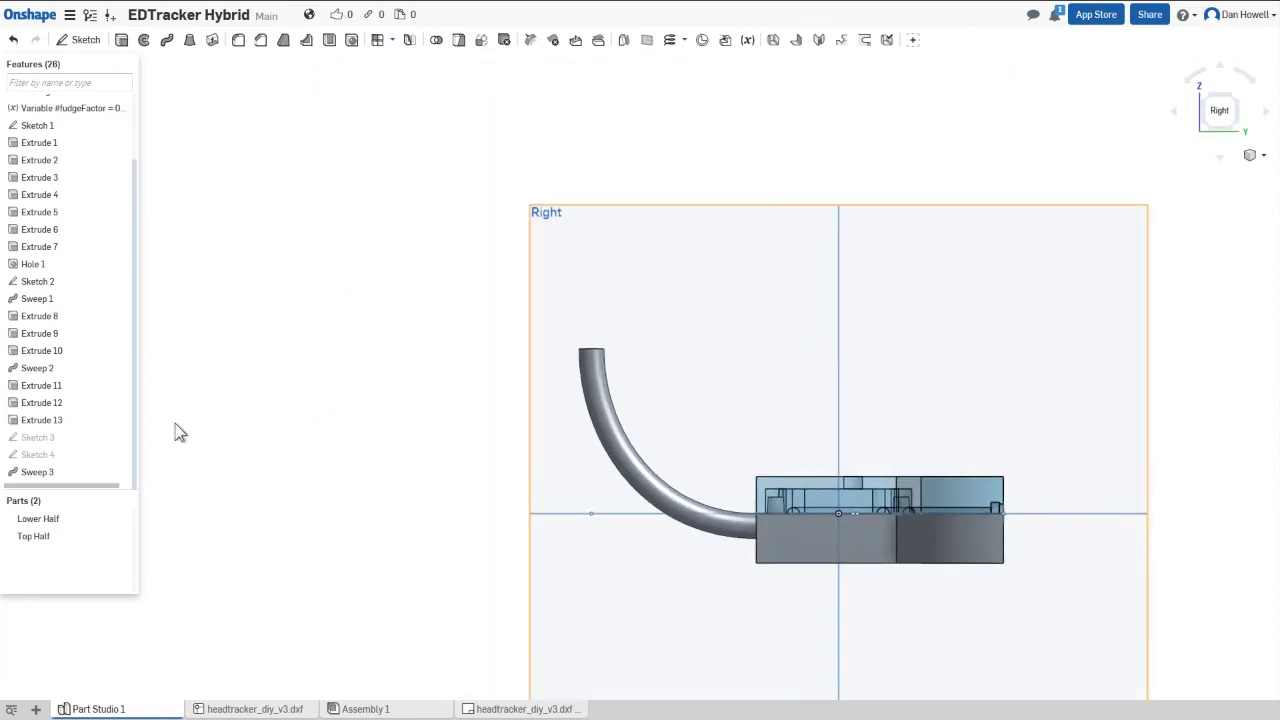
click(121, 437)
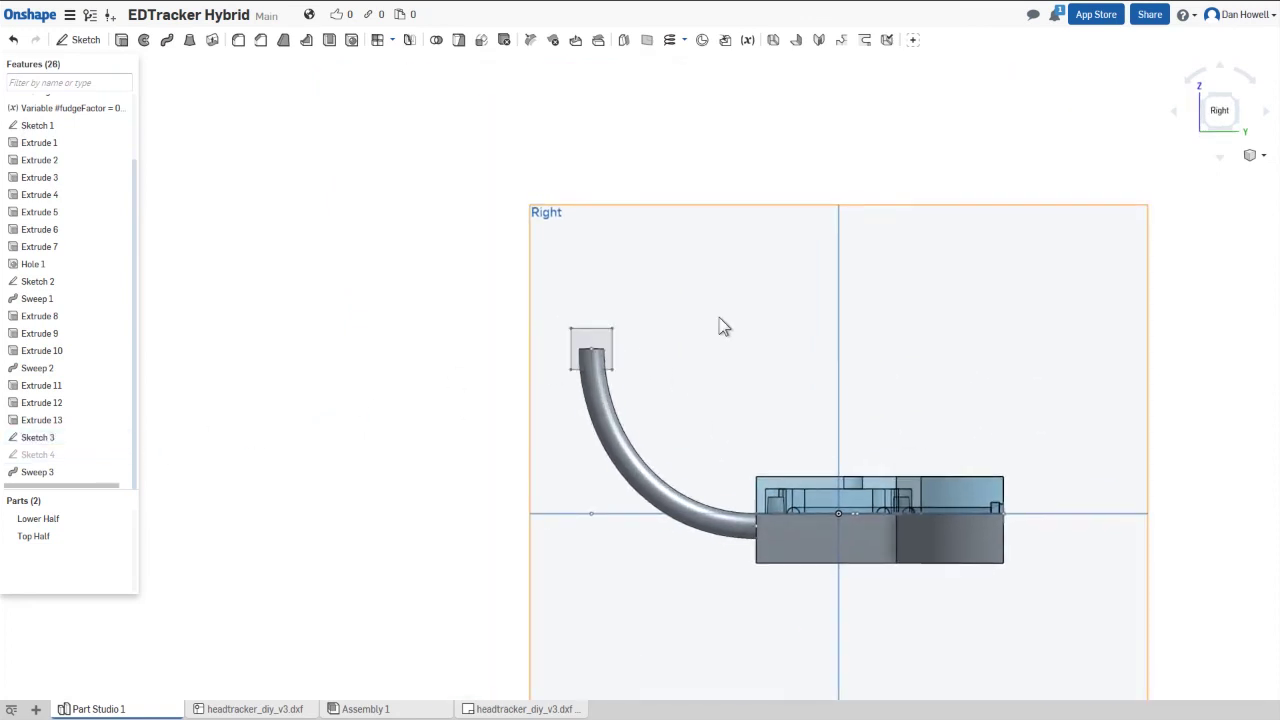
scroll(718, 328, up, 3)
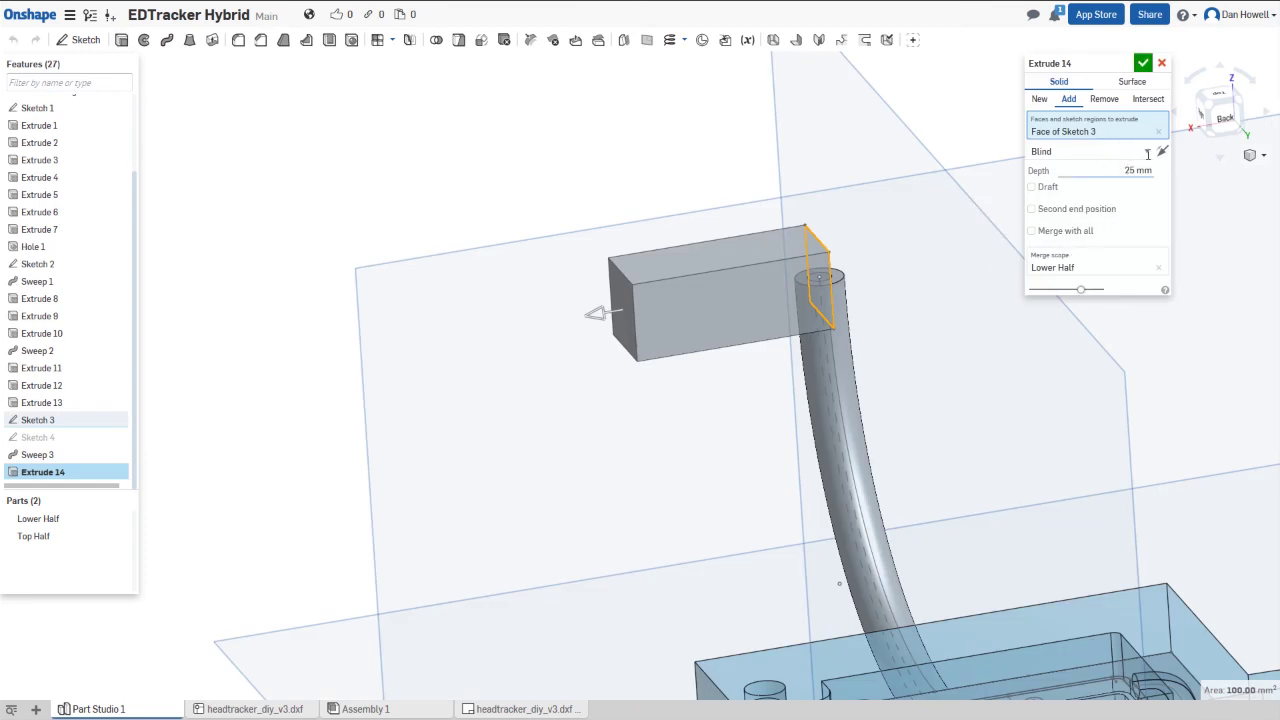
click(1148, 152)
click(1100, 186)
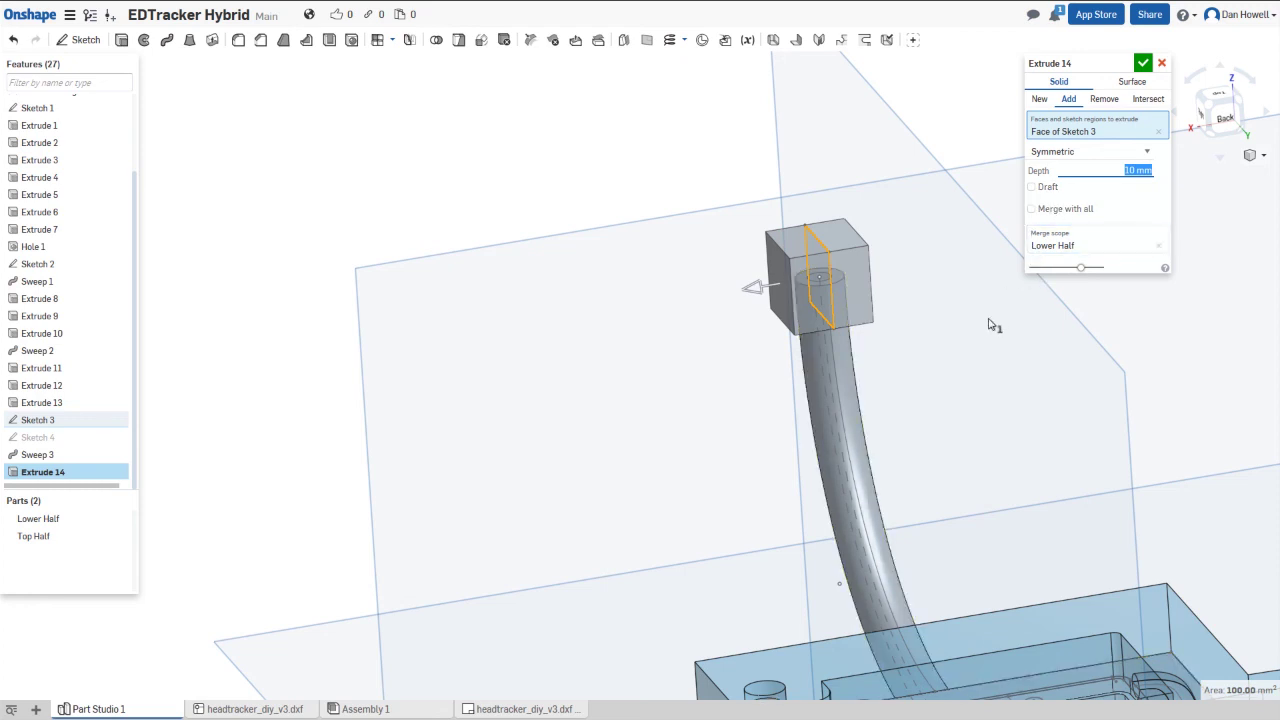
click(1143, 63)
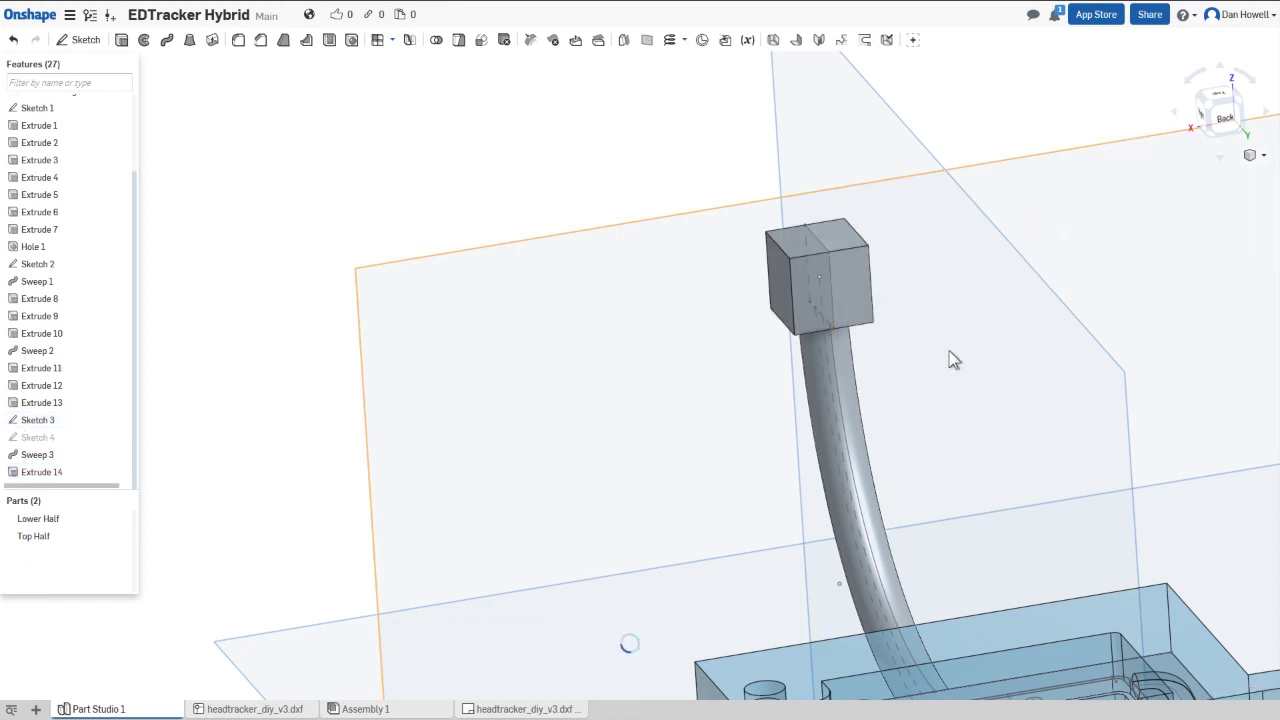
- Start a sketch on the block's back face and draw three concentric circles
mouse_move(954, 459)
right_down()
mouse_move(946, 443)
mouse_move(969, 442)
mouse_move(971, 371)
mouse_move(957, 438)
right_up()
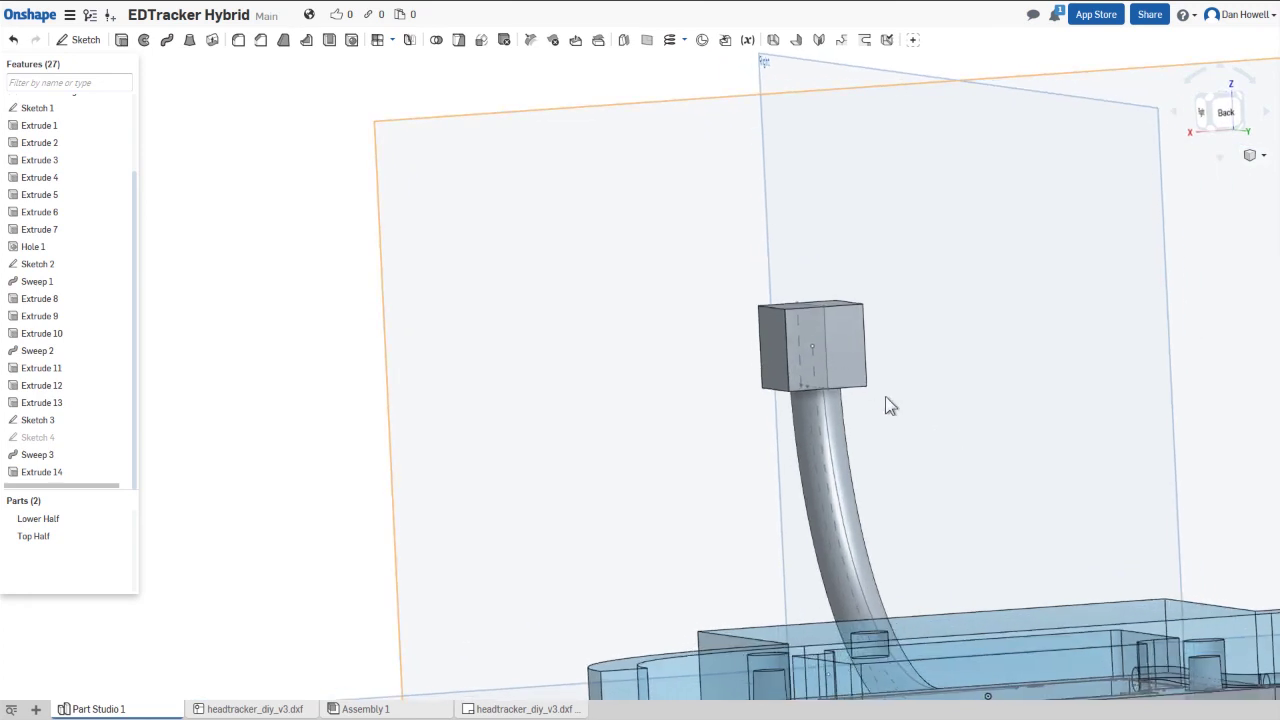
right_click(854, 315)
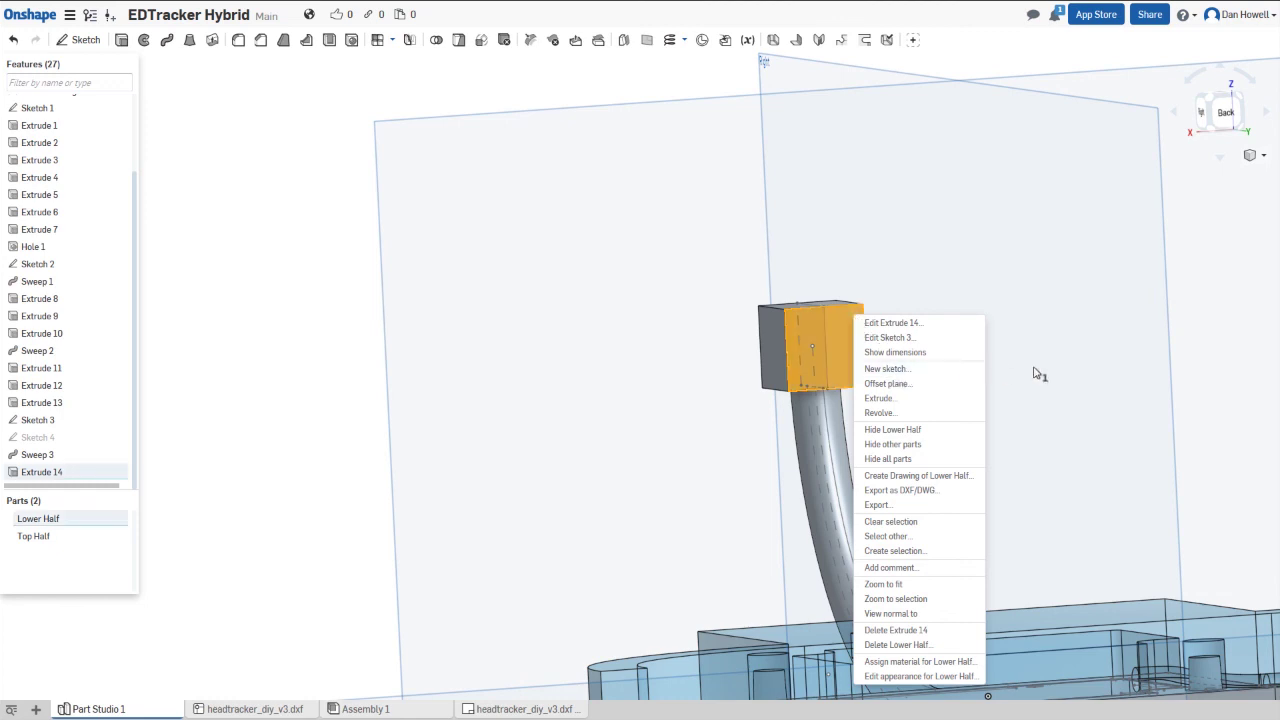
click(886, 369)
scroll(683, 215, up, 10)
click(650, 417)
click(707, 457)
click(650, 417)
click(737, 471)
click(650, 417)
click(750, 495)
key(Escape)
- Make the three circles' centre coincident with the point at the middle of the block face
click(650, 417)
click(684, 439)
click(606, 40)
- Dimension the three circles' diameters at 3 mm, 4.75 mm and 6 mm from the innermost outward
click(580, 40)
click(752, 443)
click(945, 399)
text(3)
key(Return)
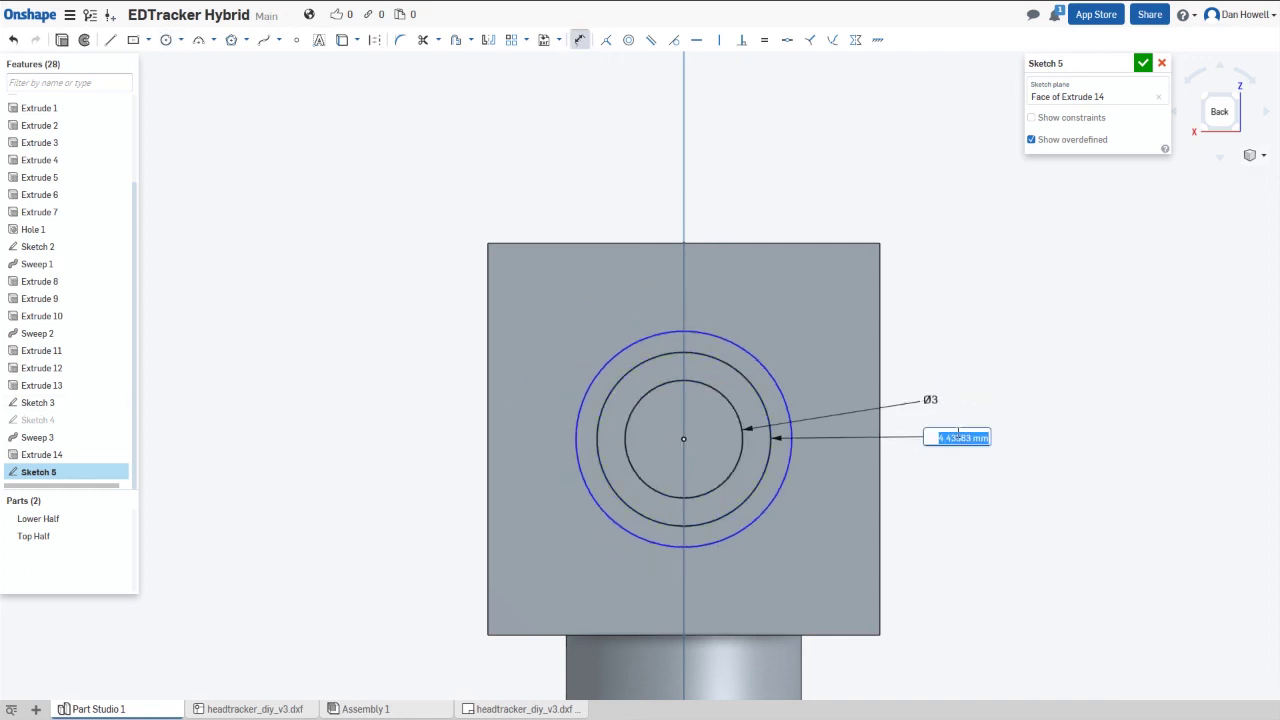
key(Return)
click(779, 488)
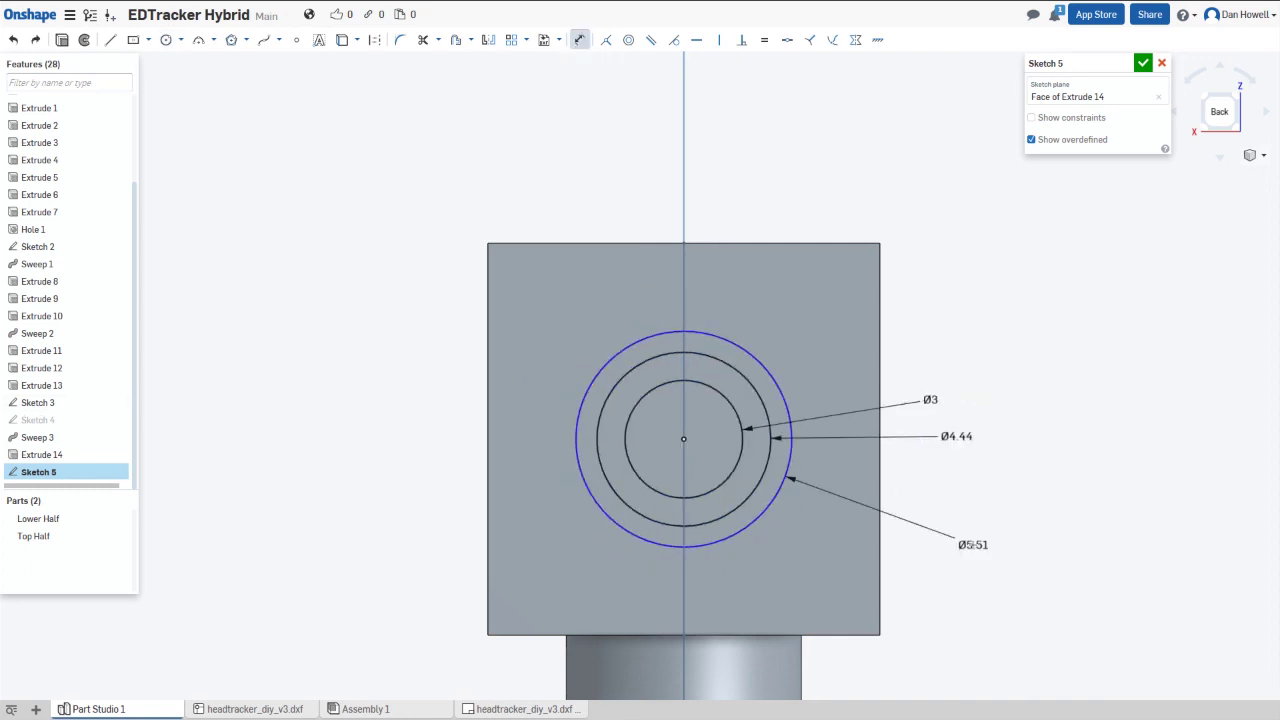
text(6)
key(Return)
double_click(960, 436)
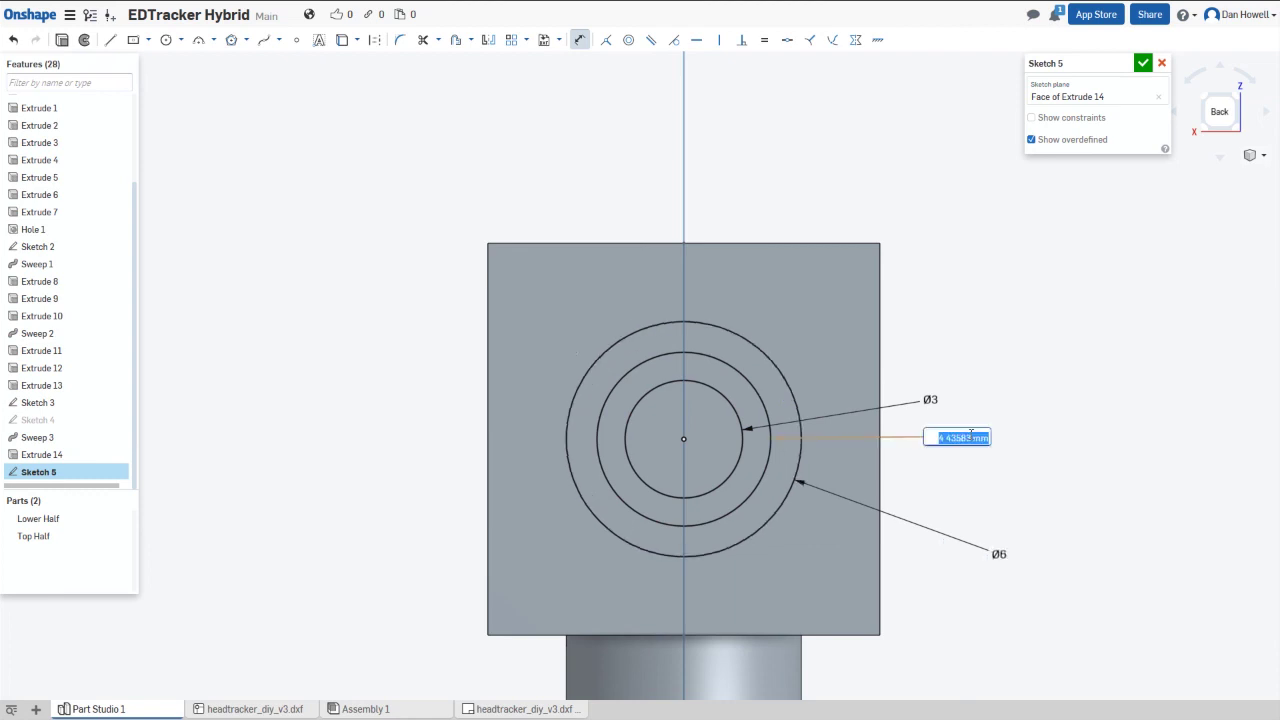
text(4.75)
key(Return)
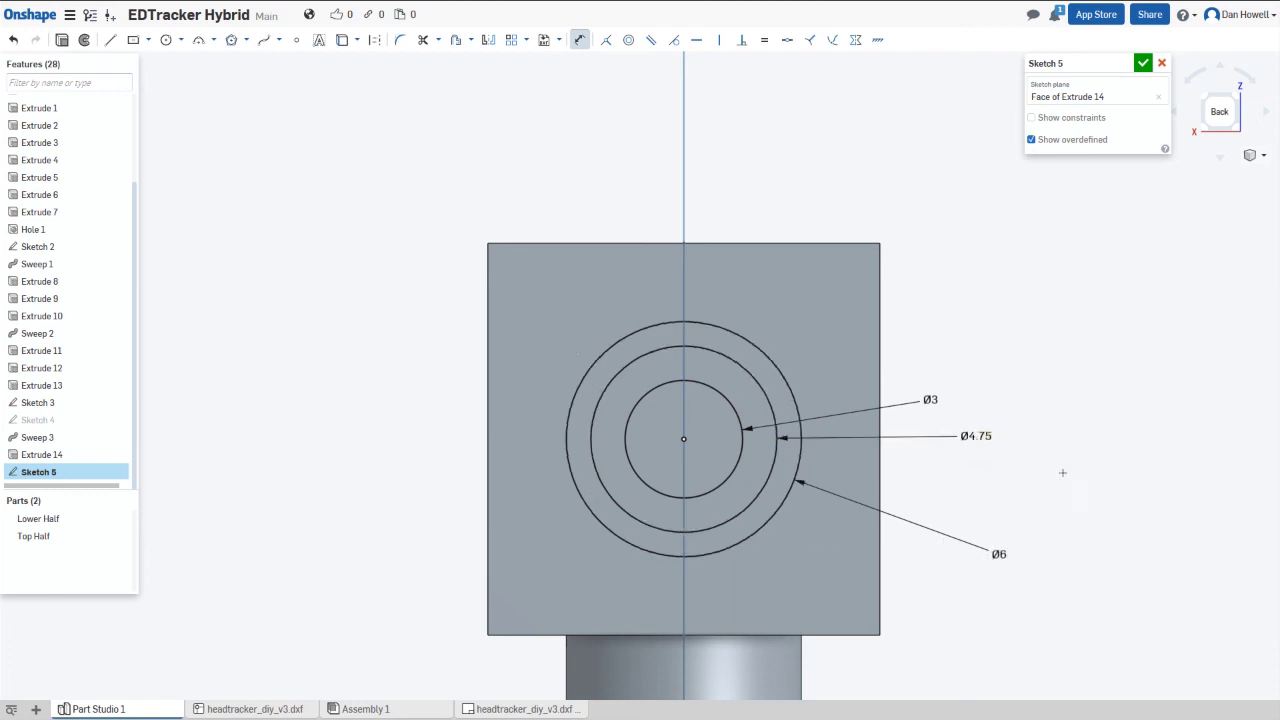
- Cut the innermost circle 7.5 mm deep into the block with a blind Remove extrude on Lower Half
mouse_move(1115, 485)
right_down()
mouse_move(1000, 480)
mouse_move(1018, 476)
right_up()
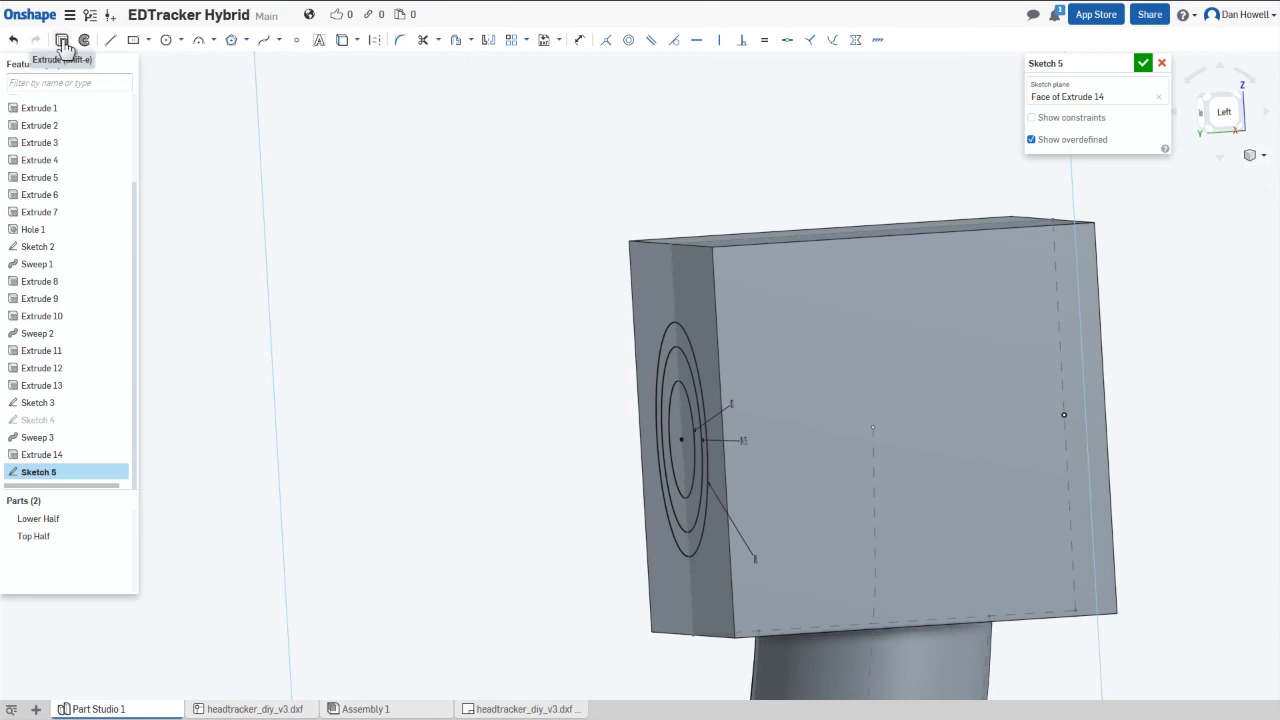
click(64, 41)
click(1105, 102)
click(604, 370)
click(40, 455)
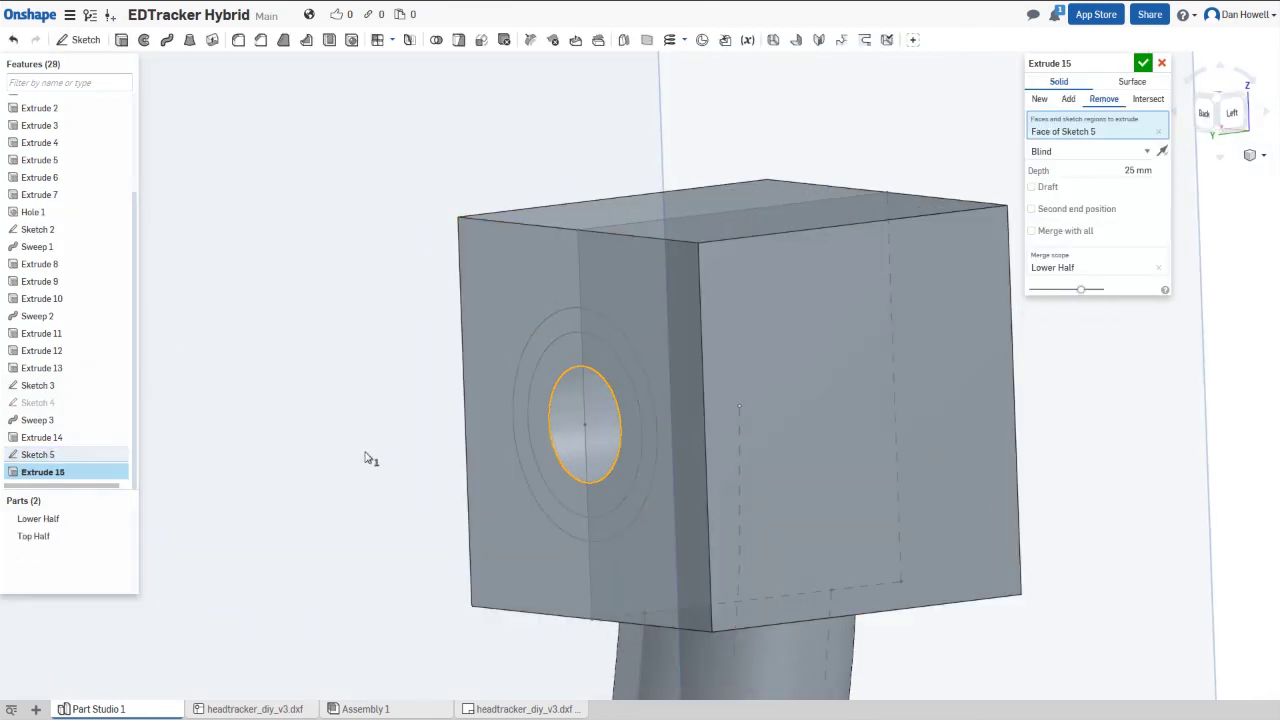
right_drag(366, 457, 480, 458)
right_drag(1157, 210, 969, 431)
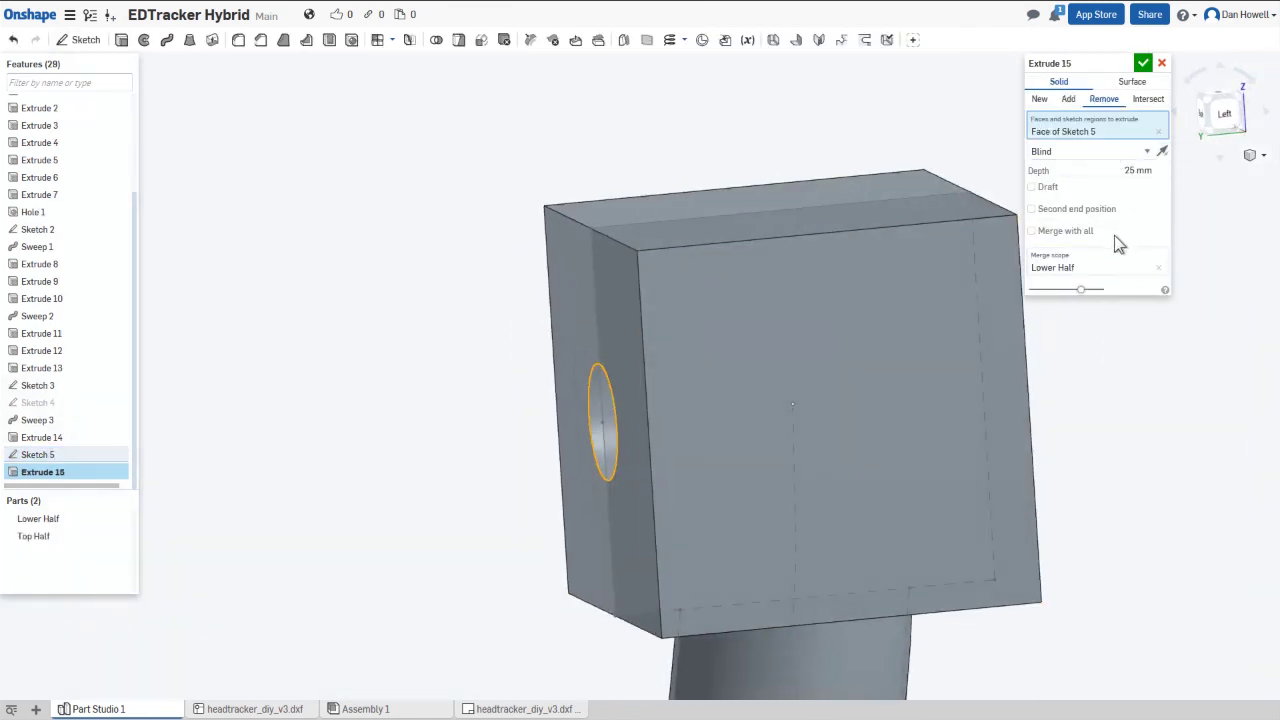
text(5)
key(Return)
text(7.5)
key(Return)
click(1141, 67)
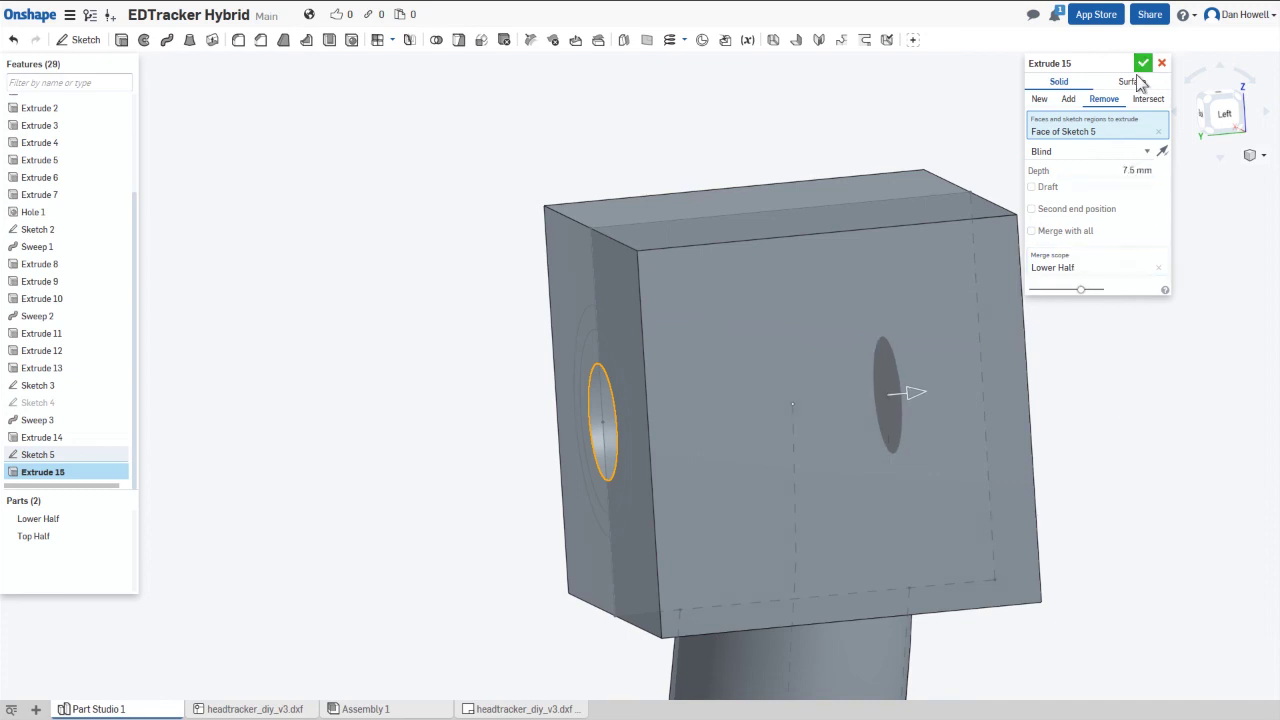
- Keep the block's circle sketch hidden and show Sketch 4 with the tube profile circles
scroll(965, 250, down, 3)
right_drag(951, 598, 751, 457)
click(121, 455)
click(121, 455)
click(121, 403)
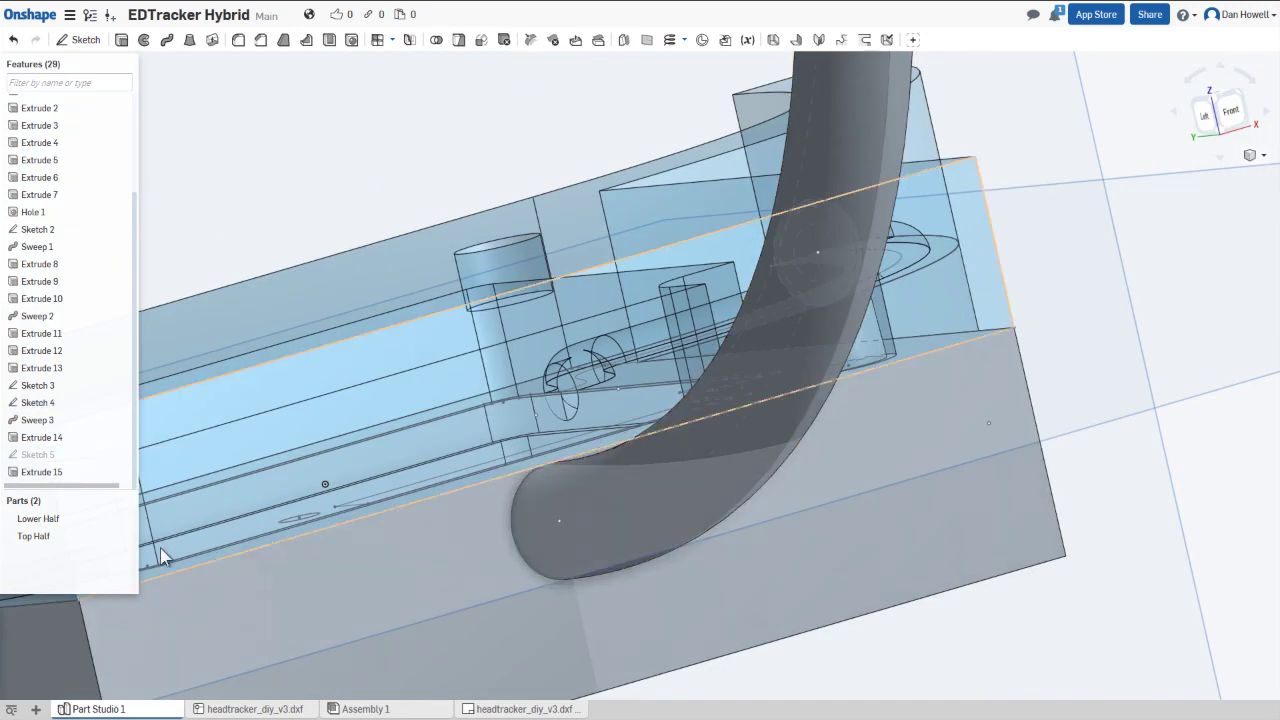
- Start another sweep and hide the Lower Half and Top Half parts
click(167, 40)
scroll(540, 522, up, 4)
right_drag(458, 547, 656, 468)
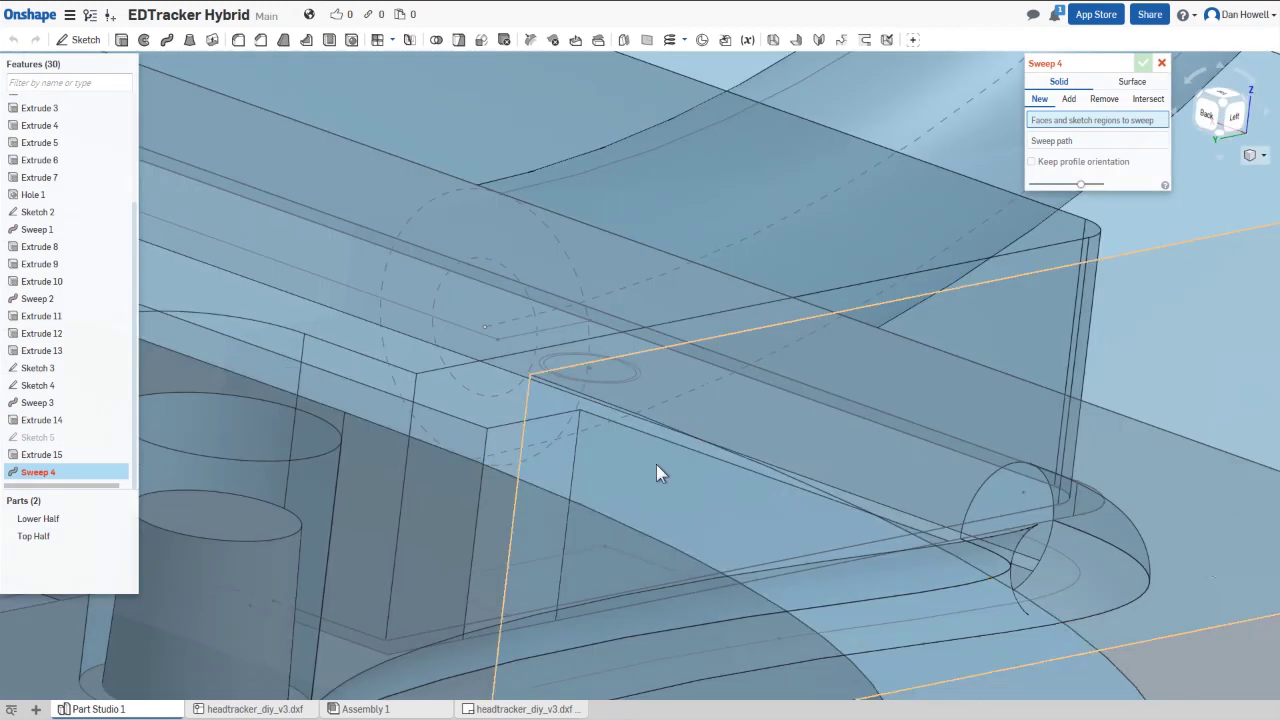
scroll(450, 395, up, 1)
click(443, 376)
click(1161, 134)
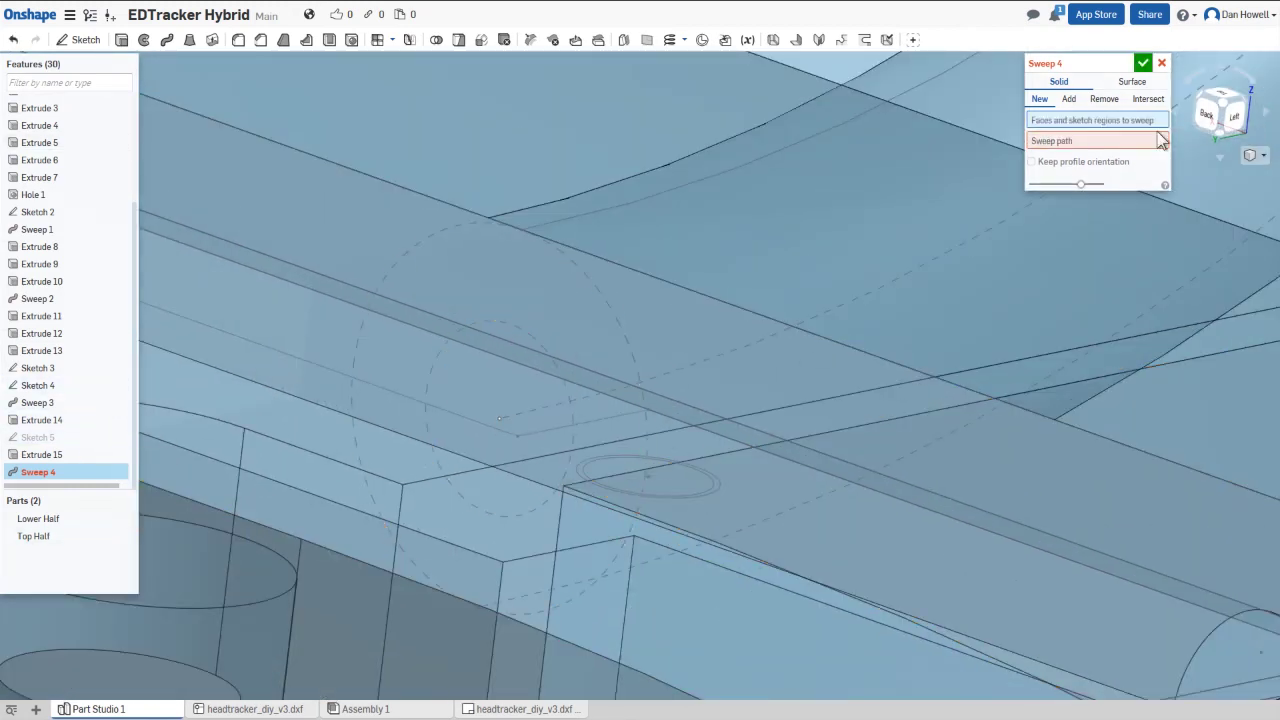
click(121, 519)
click(121, 536)
- Sweep the inner circle of Sketch 4 along the Sketch 3 curve as a Remove with Lower Half as merge scope, showing both parts again
scroll(520, 342, down, 5)
right_drag(700, 420, 500, 460)
click(860, 471)
click(1090, 152)
click(920, 332)
click(1104, 99)
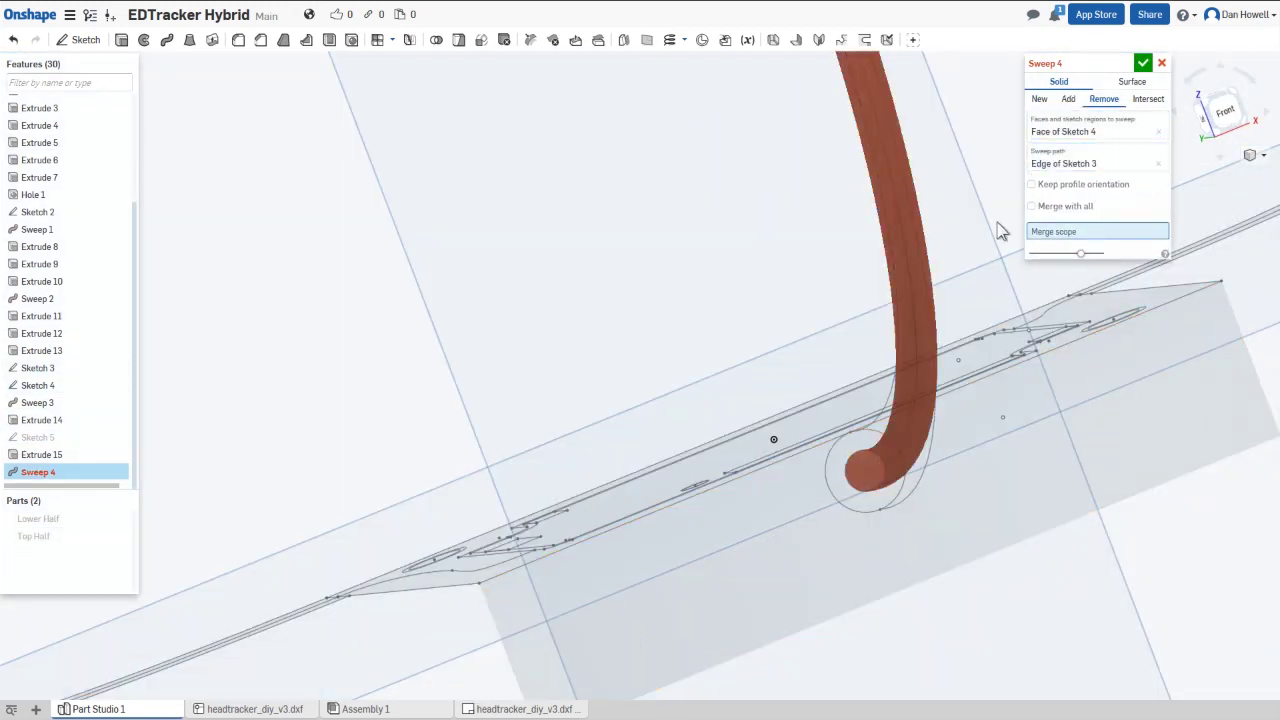
scroll(900, 330, down, 4)
right_drag(900, 330, 980, 370)
click(121, 536)
click(121, 519)
click(76, 520)
click(1143, 63)
- Adjust the depth of Extrude 15, the bore cut in the block at the end of the curved arm
right_drag(921, 417, 715, 430)
scroll(663, 423, up, 6)
double_click(48, 458)
right_drag(1040, 580, 960, 590)
click(1143, 64)
right_drag(580, 540, 723, 576)
double_click(42, 455)
click(1136, 169)
mouse_move(1000, 560)
right_down()
mouse_move(900, 570)
mouse_move(953, 580)
mouse_move(905, 598)
right_up()
click(1143, 64)
- Show Sketch 5 and cut its two outer rings into the block with a blind Remove extrude on Lower Half
click(121, 438)
right_drag(300, 545, 260, 550)
click(121, 40)
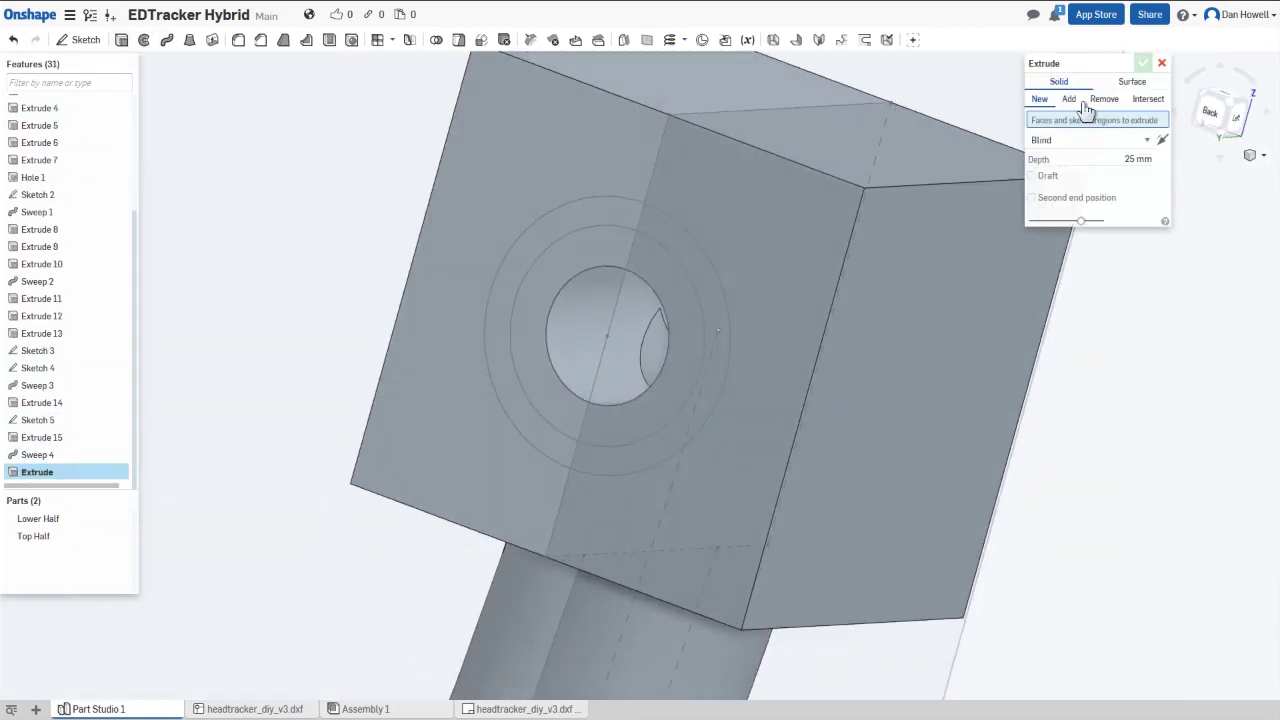
click(1104, 99)
click(600, 212)
click(592, 247)
right_drag(786, 430, 1025, 500)
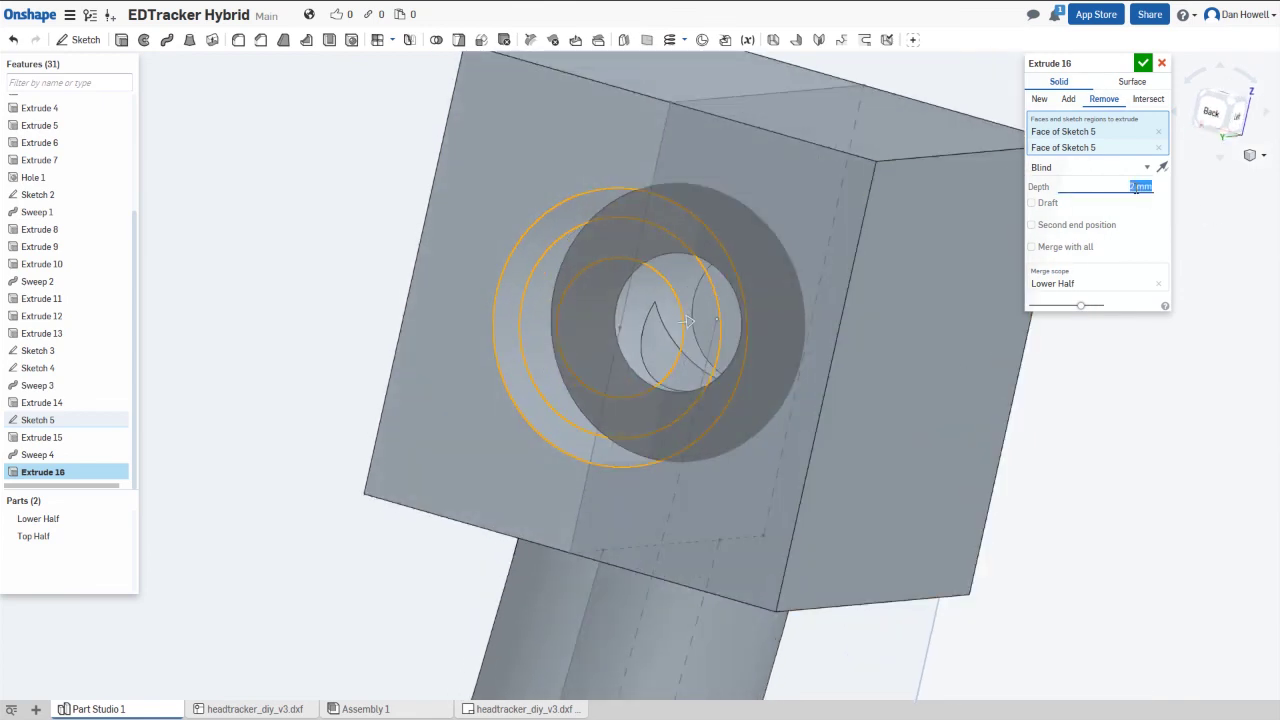
scroll(1025, 500, up, 2)
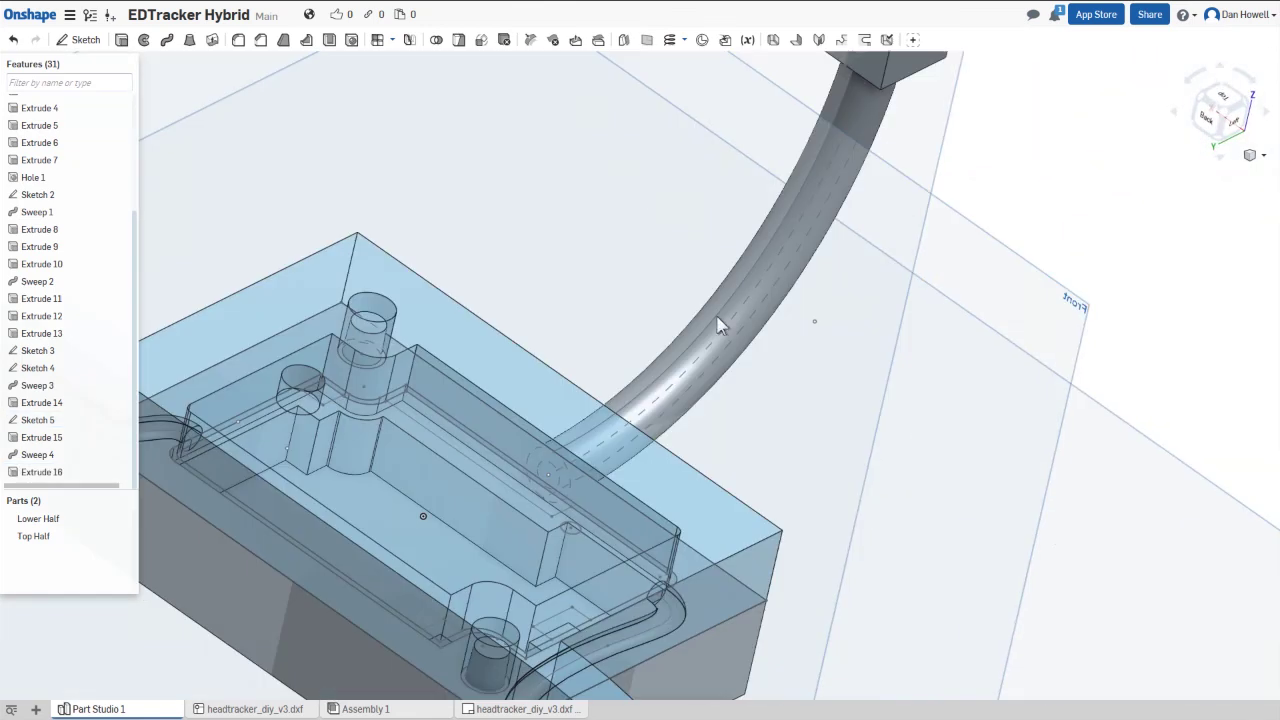
scroll(668, 540, up, 5)
scroll(668, 540, down, 5)
right_click(38, 350)
click(50, 360)
scroll(658, 380, up, 5)
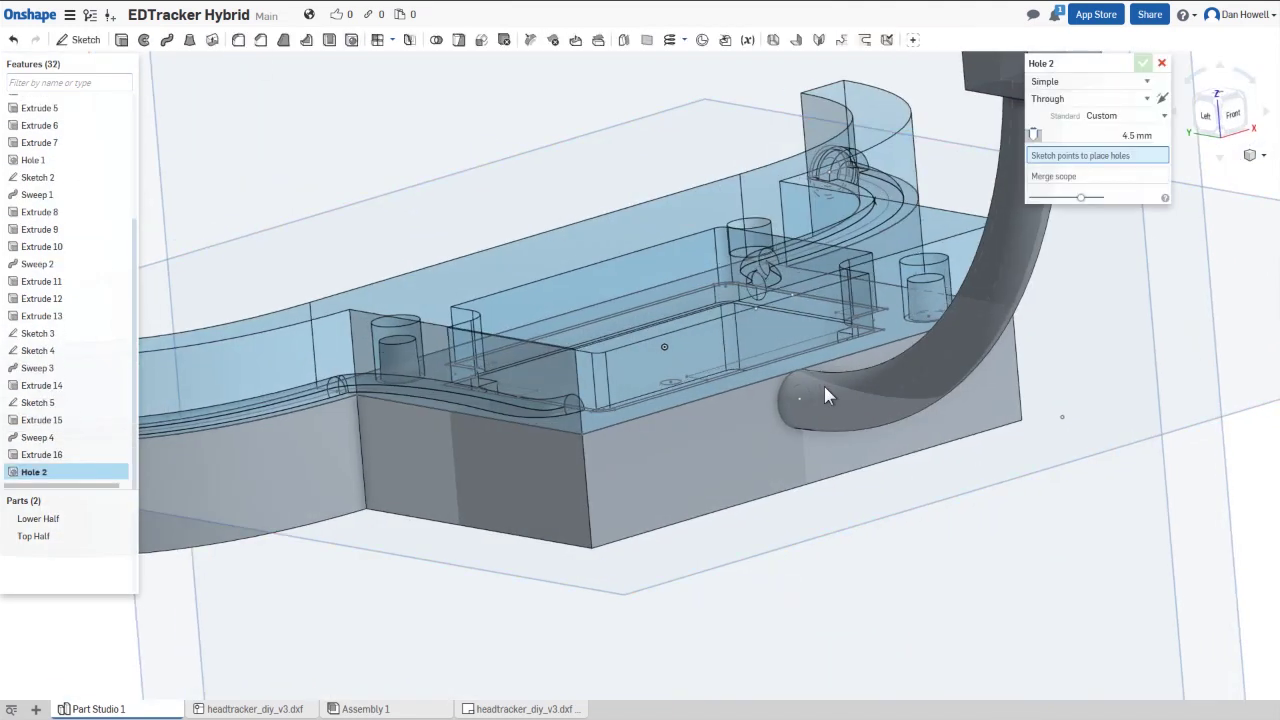
click(800, 398)
scroll(800, 398, up, 5)
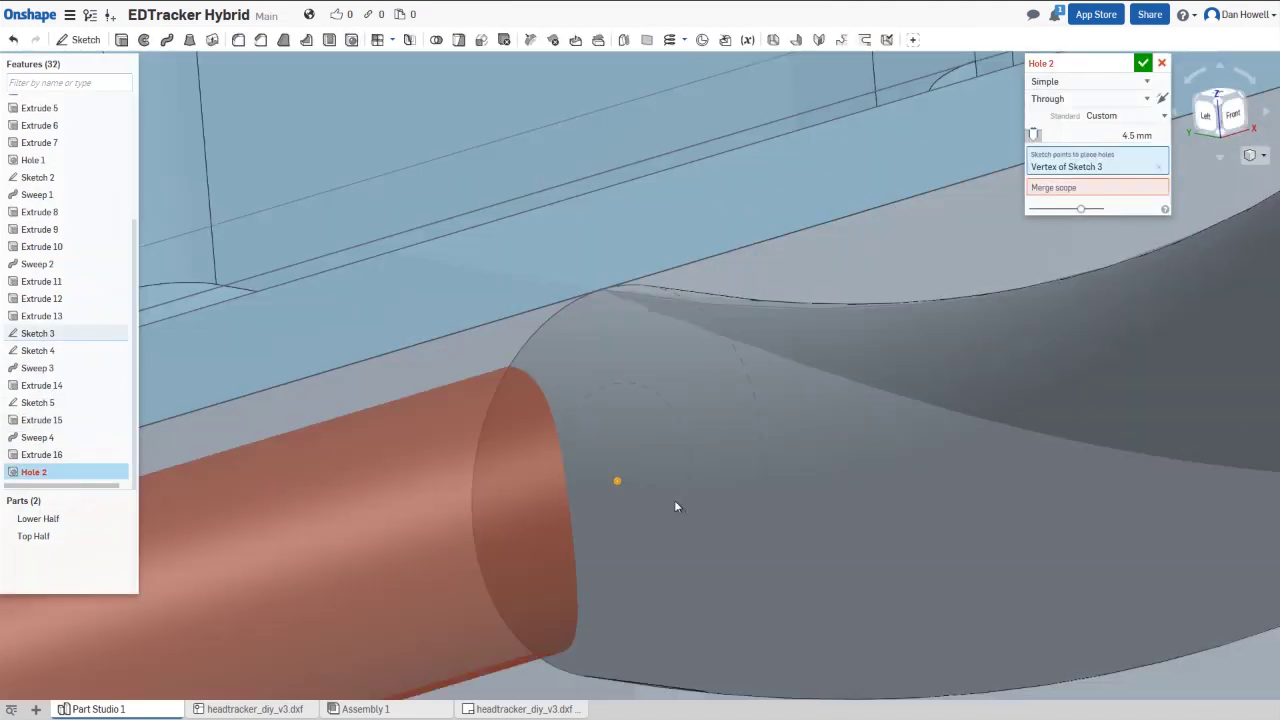
scroll(676, 510, down, 2)
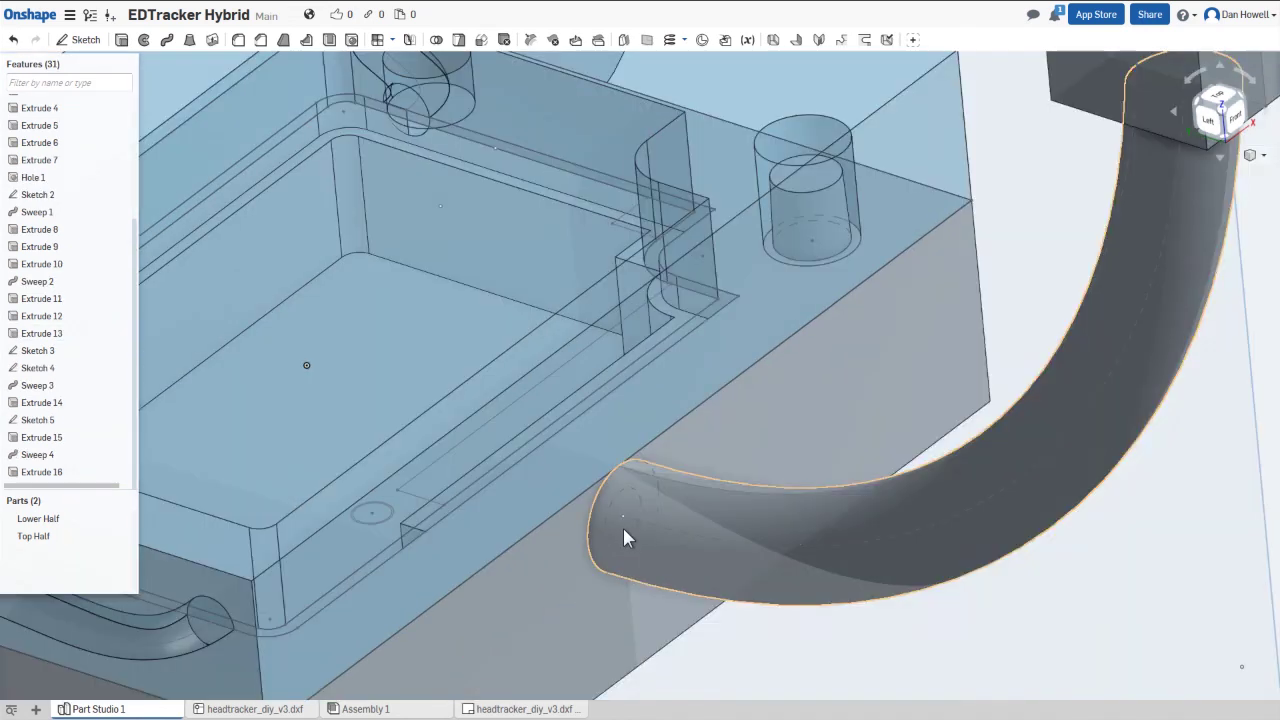
- Add a simple custom 4.5 mm through hole at the centre point of Sketch 4's tube circles, with Lower Half as merge scope
double_click(38, 367)
key(p)
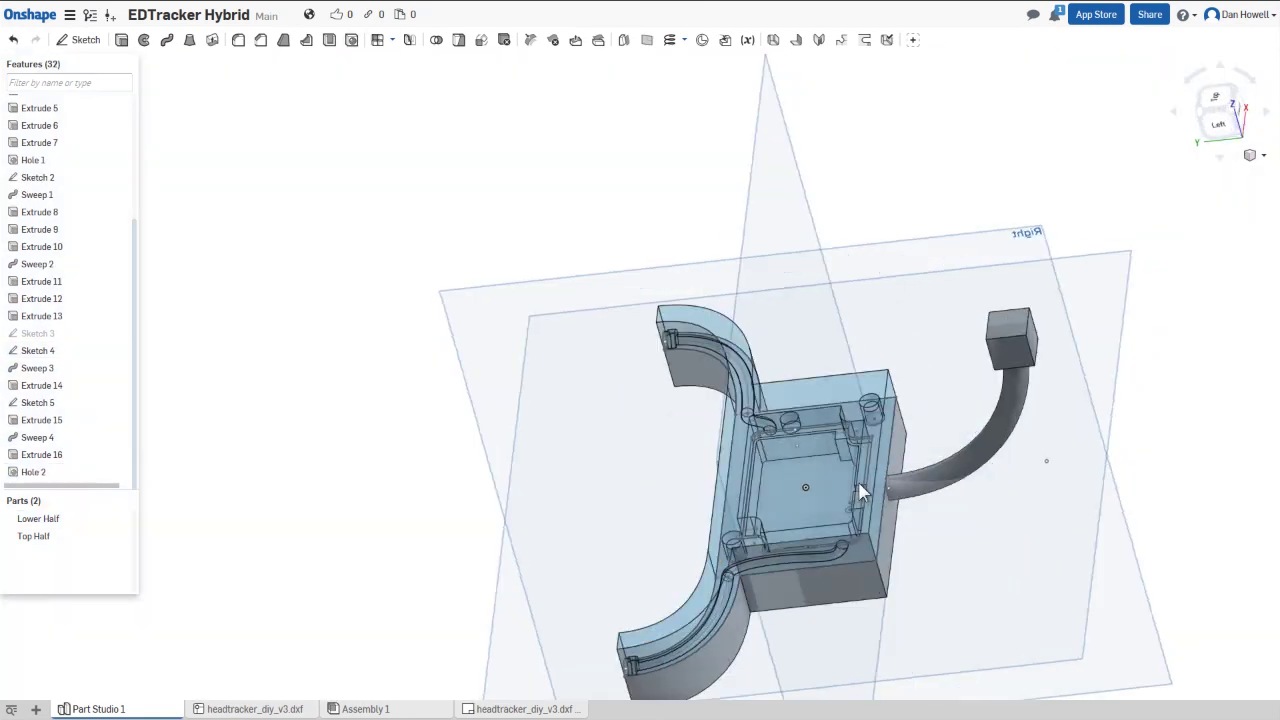
right_drag(900, 460, 815, 480)
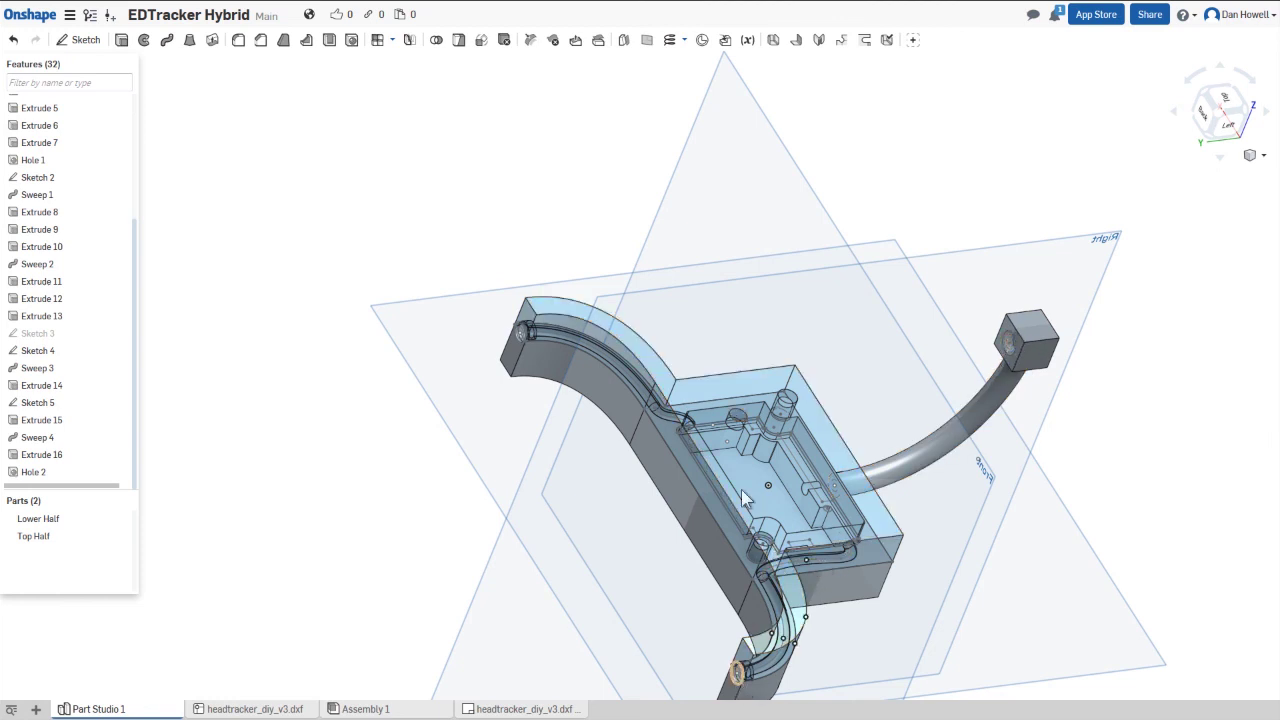
- Start a sketch on the right side face of Lower Half and place a vertically constrained point on that face
right_drag(790, 530, 770, 405)
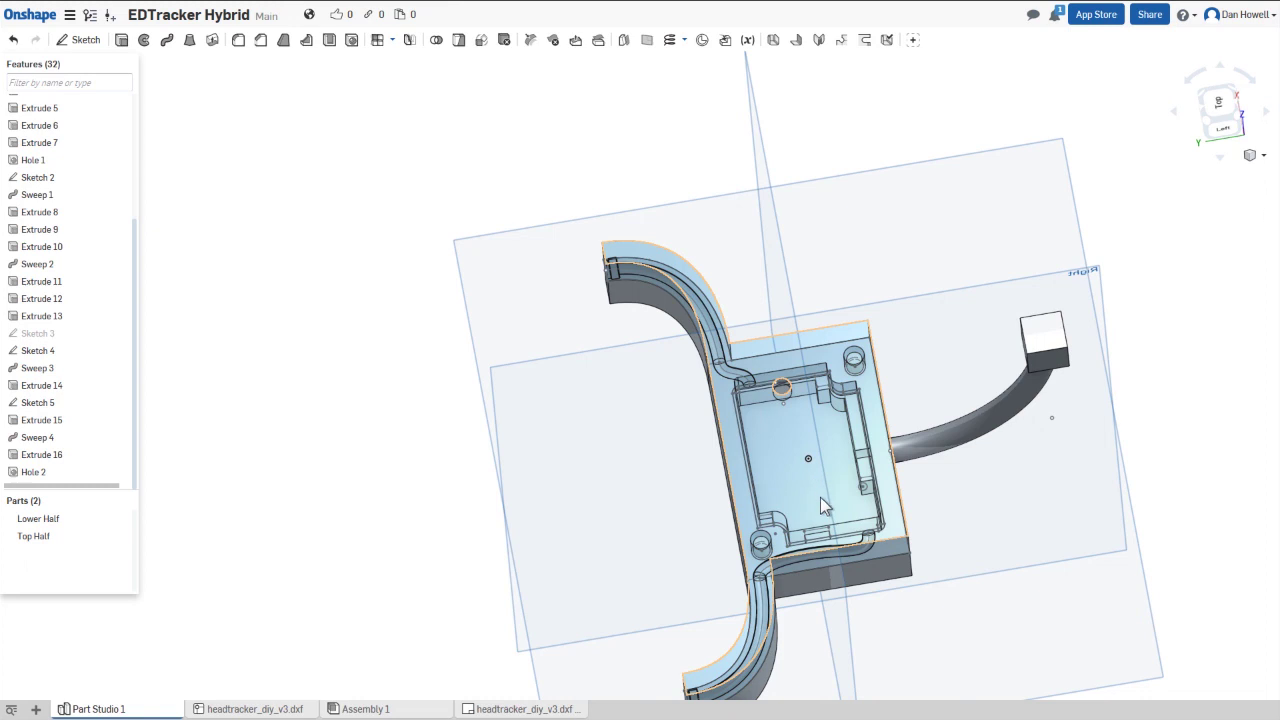
right_drag(828, 537, 741, 393)
scroll(757, 580, up, 3)
scroll(739, 392, up, 4)
right_click(740, 400)
click(740, 129)
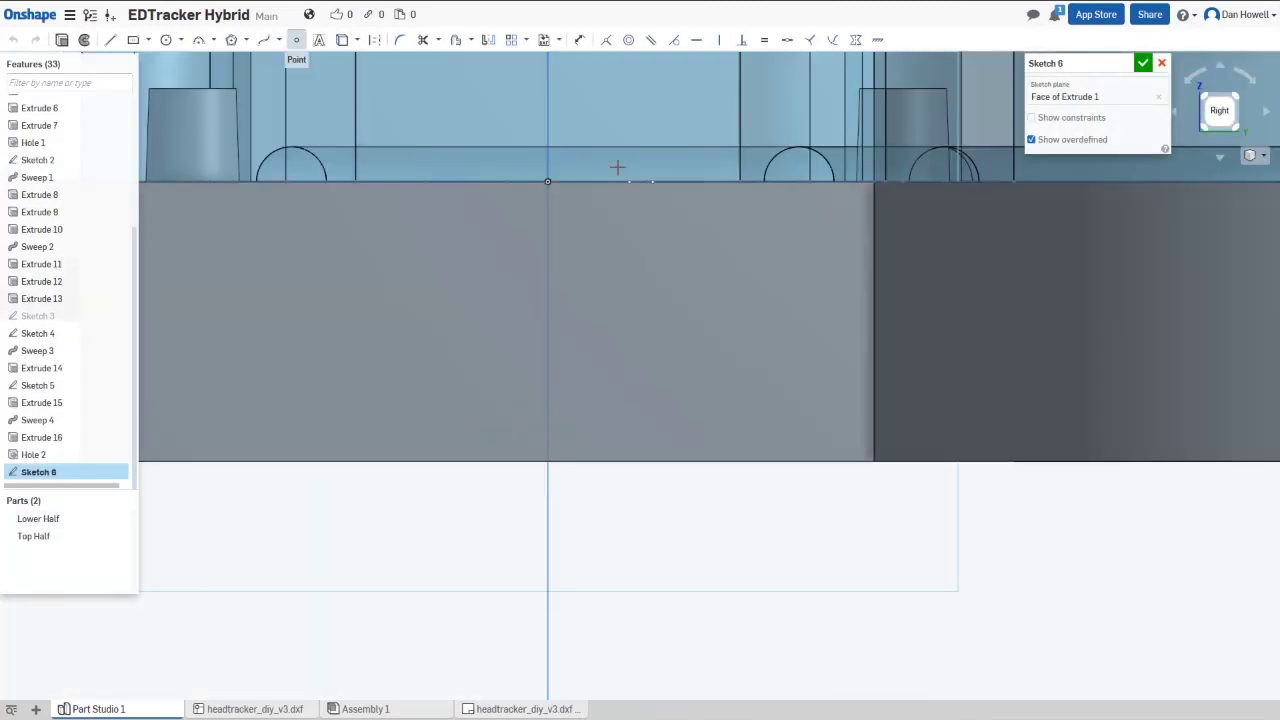
key(v)
right_drag(687, 180, 737, 166)
key(n)
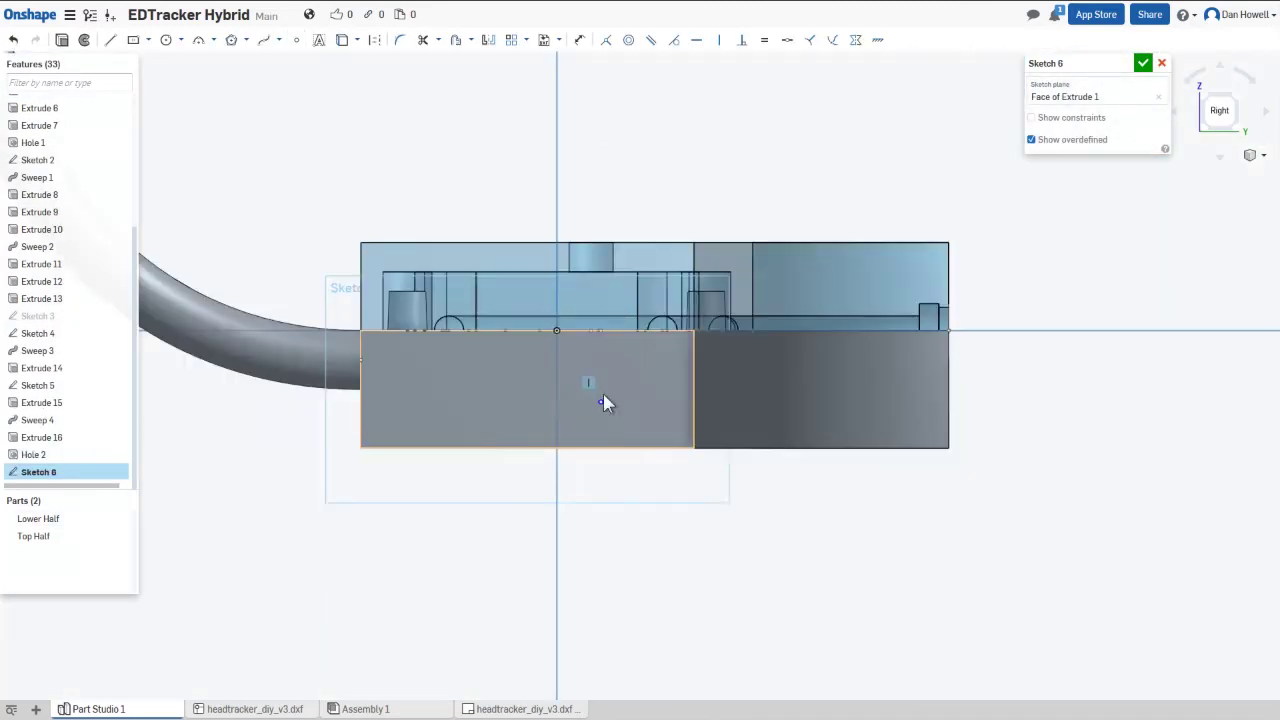
- Dimension the point 7 mm below the upper edge of Lower Half's side face
scroll(604, 393, up, 4)
key(d)
click(604, 258)
click(597, 426)
click(765, 350)
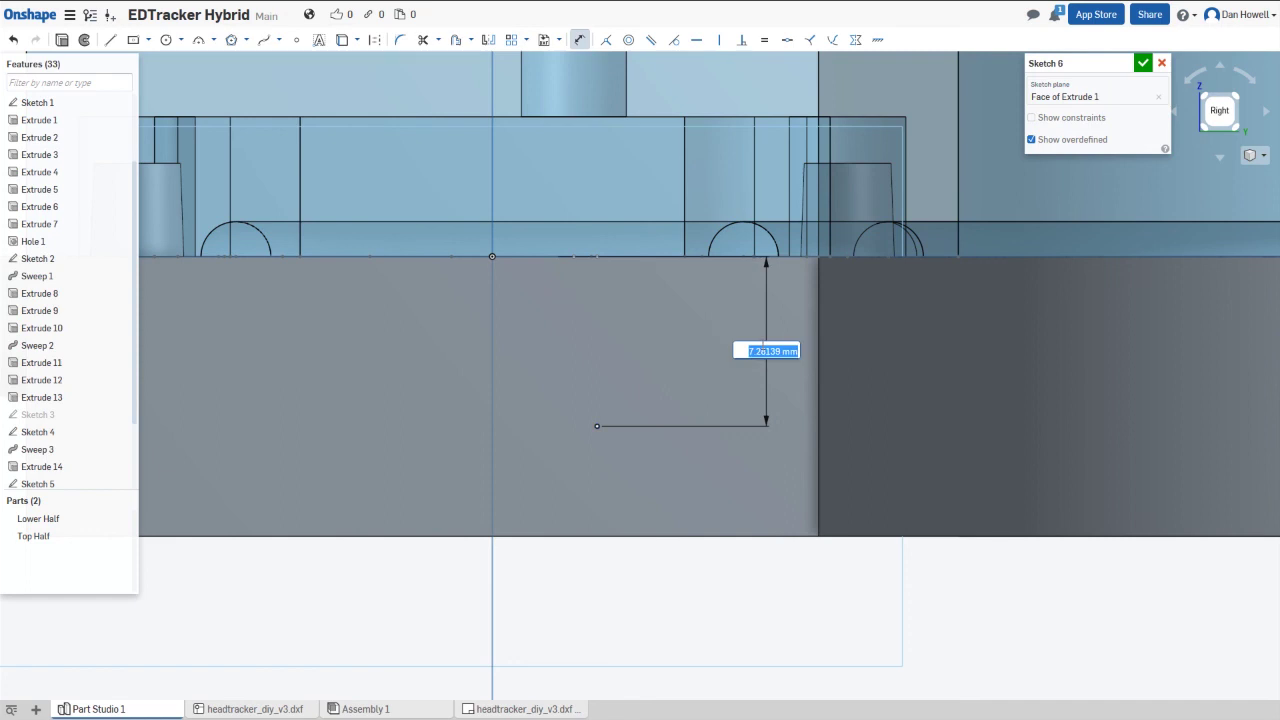
text(7)
key(Return)
- Draw a centre-point rectangle on the point and dimension it 12 mm wide and 8 mm high
click(133, 39)
click(597, 419)
click(697, 448)
click(579, 40)
click(597, 448)
click(591, 616)
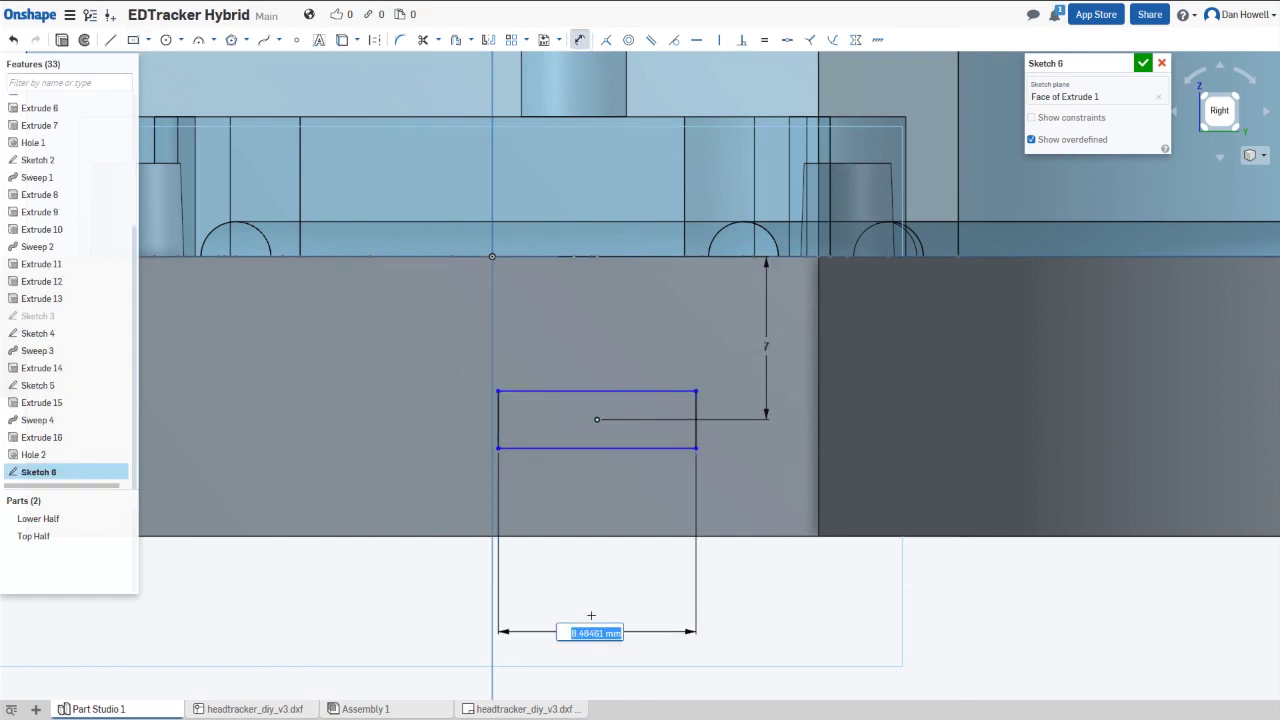
text(12)
key(Return)
click(457, 420)
click(343, 420)
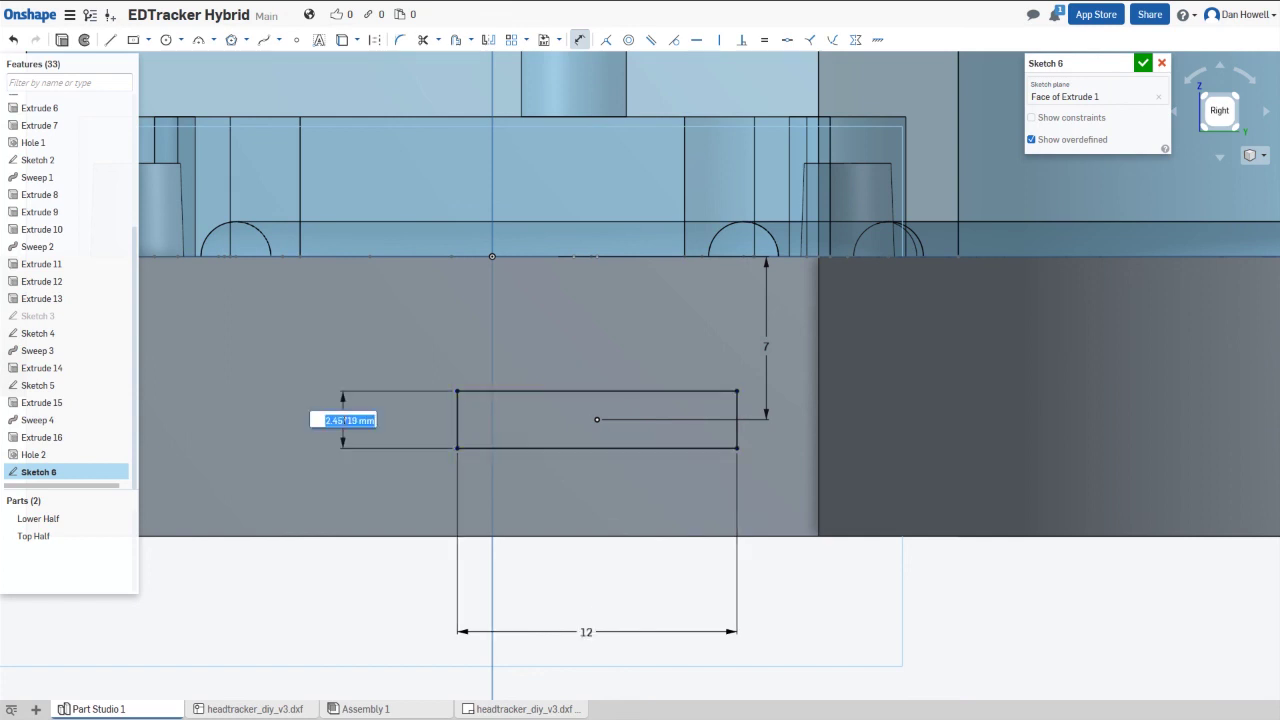
key(Return)
key(Escape)
- Round the rectangle's four corners with 1 mm sketch fillets
click(400, 40)
click(457, 326)
text(1)
key(Return)
click(737, 327)
click(737, 512)
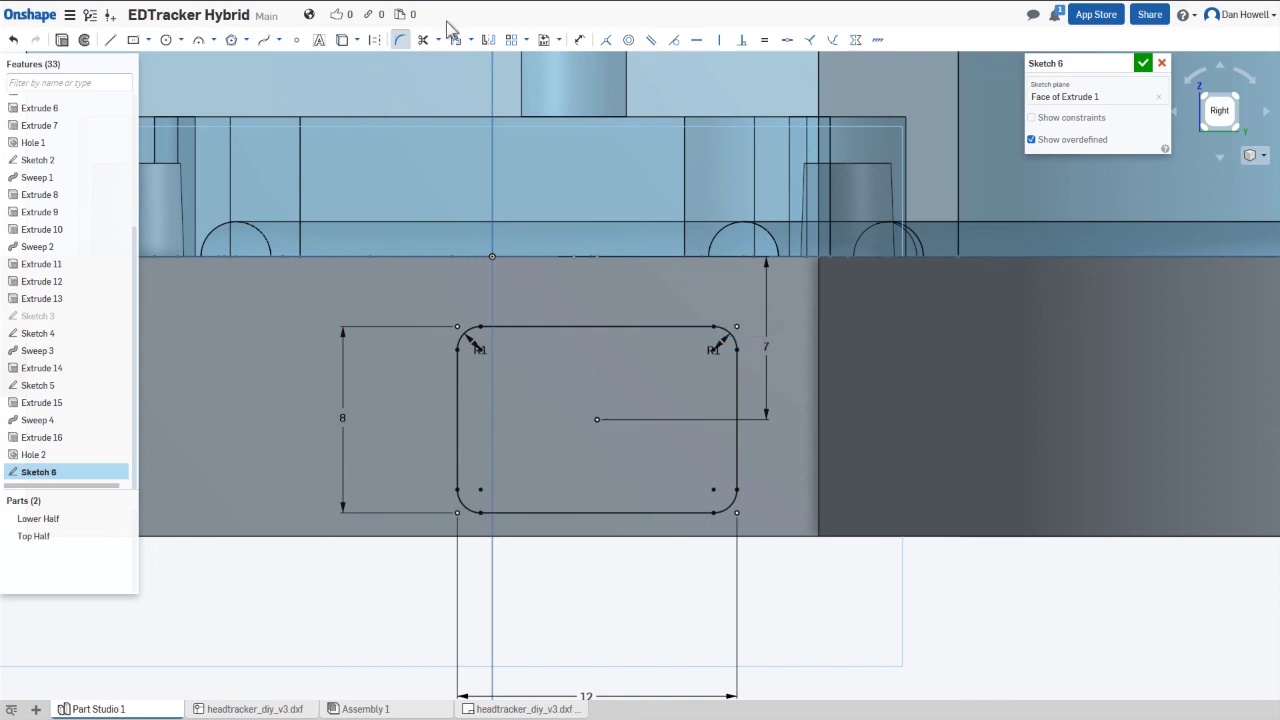
key(Return)
- Cut the rounded rectangle through the side wall of Lower Half with a blind Remove extrude
click(122, 40)
right_drag(617, 609, 597, 531)
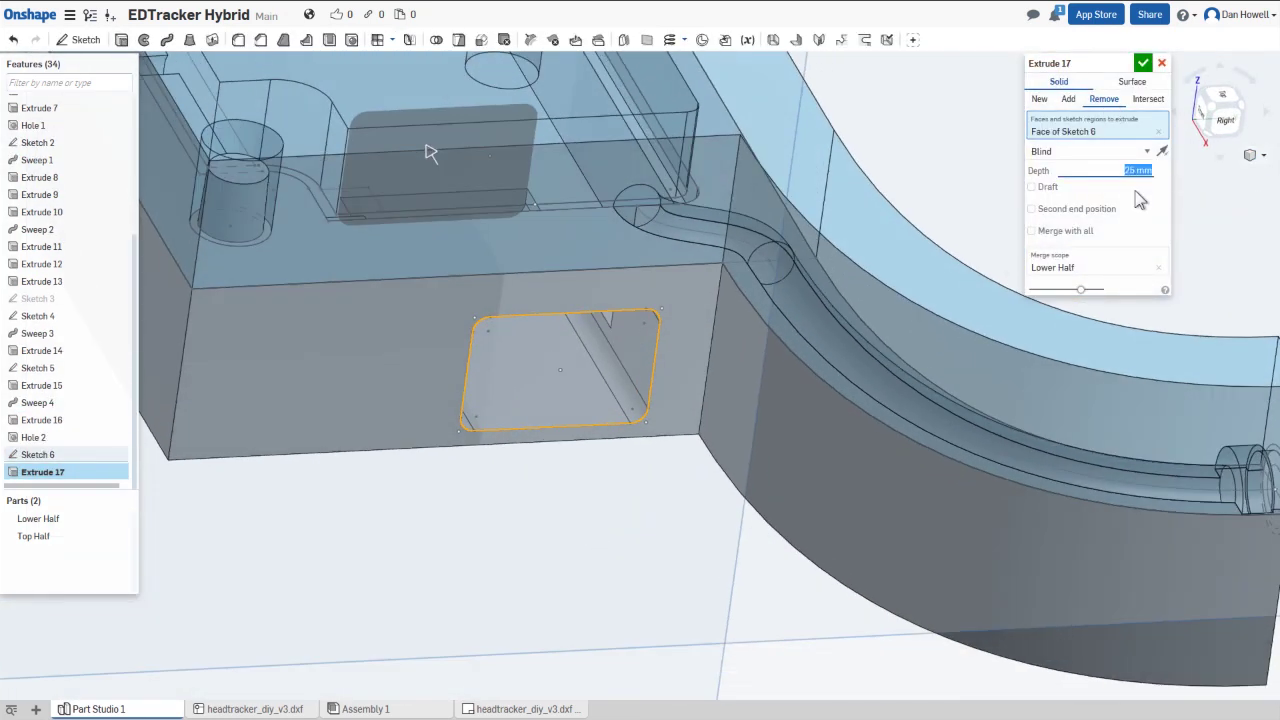
right_drag(426, 145, 622, 551)
key(Return)
- Make the appearance of the Top Half part opaque
scroll(506, 389, down, 3)
scroll(474, 460, down, 4)
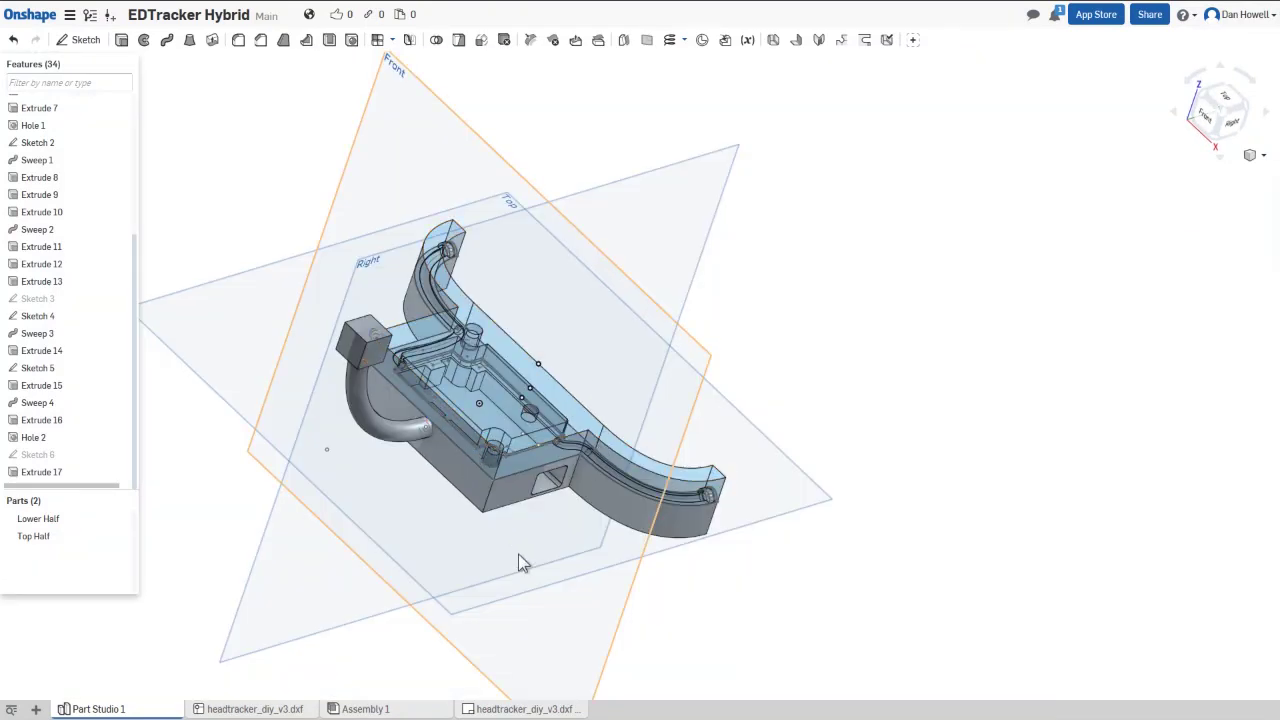
right_drag(510, 556, 482, 551)
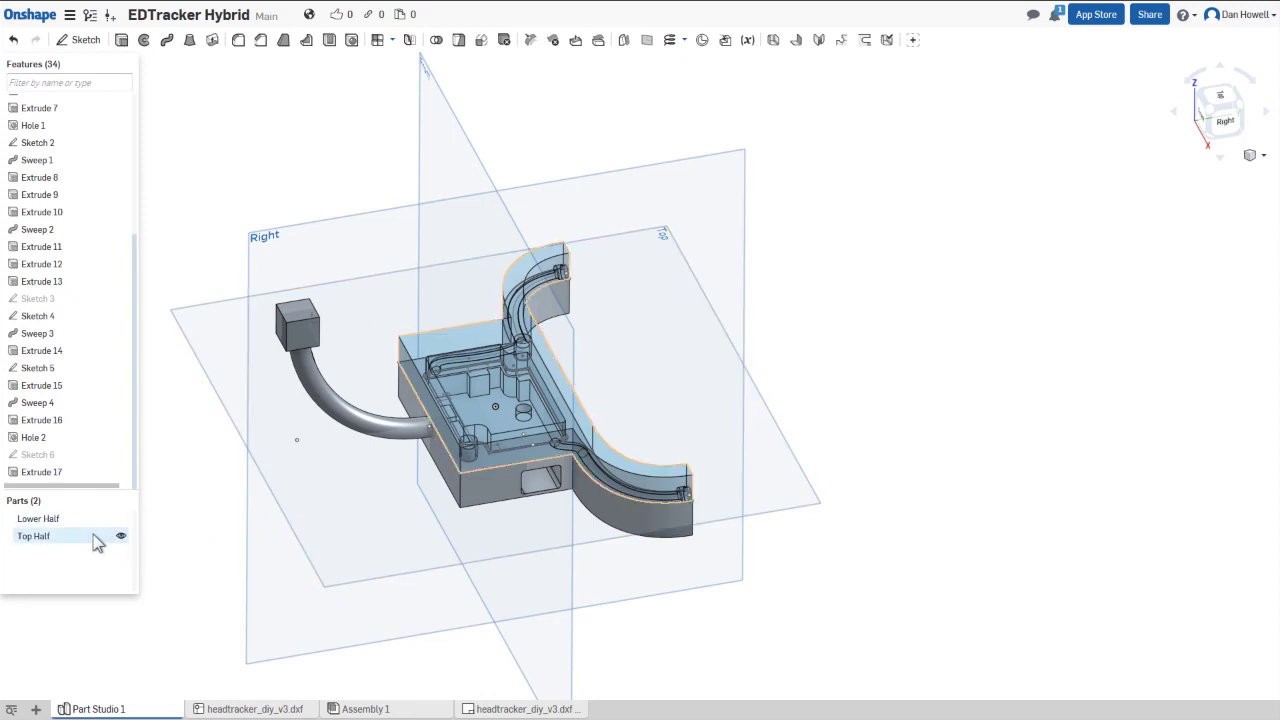
right_click(72, 540)
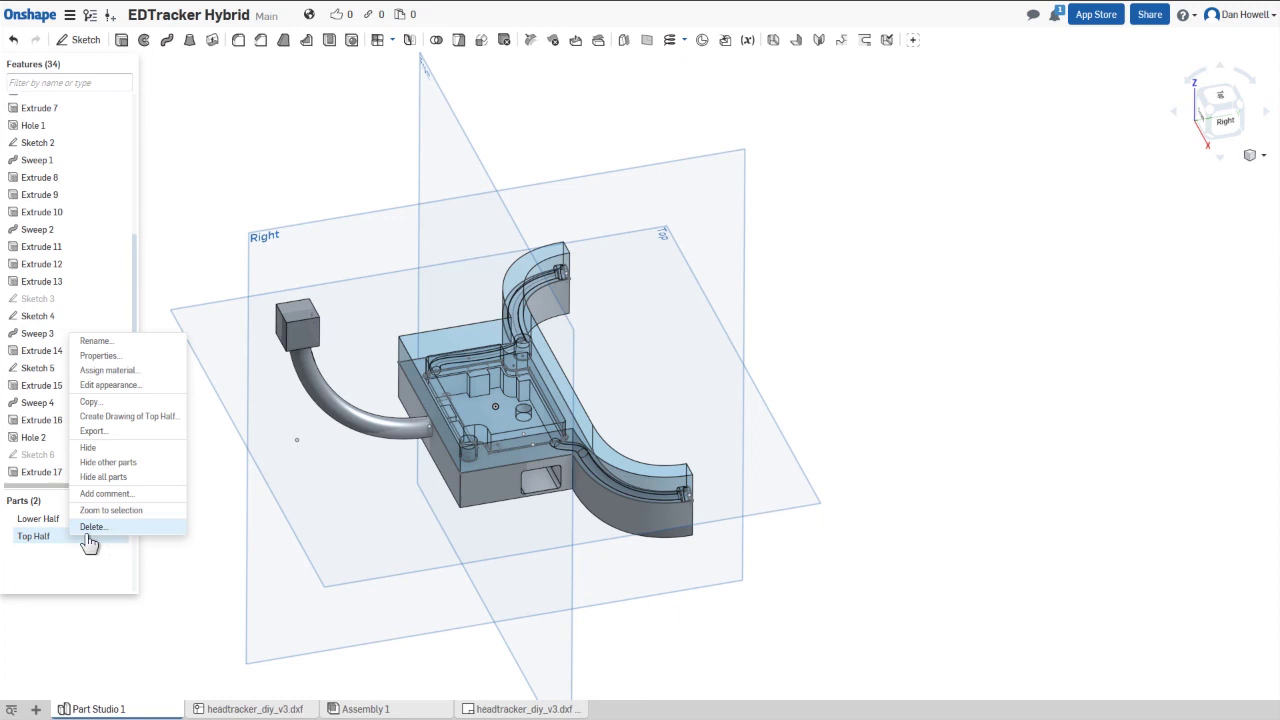
click(88, 526)
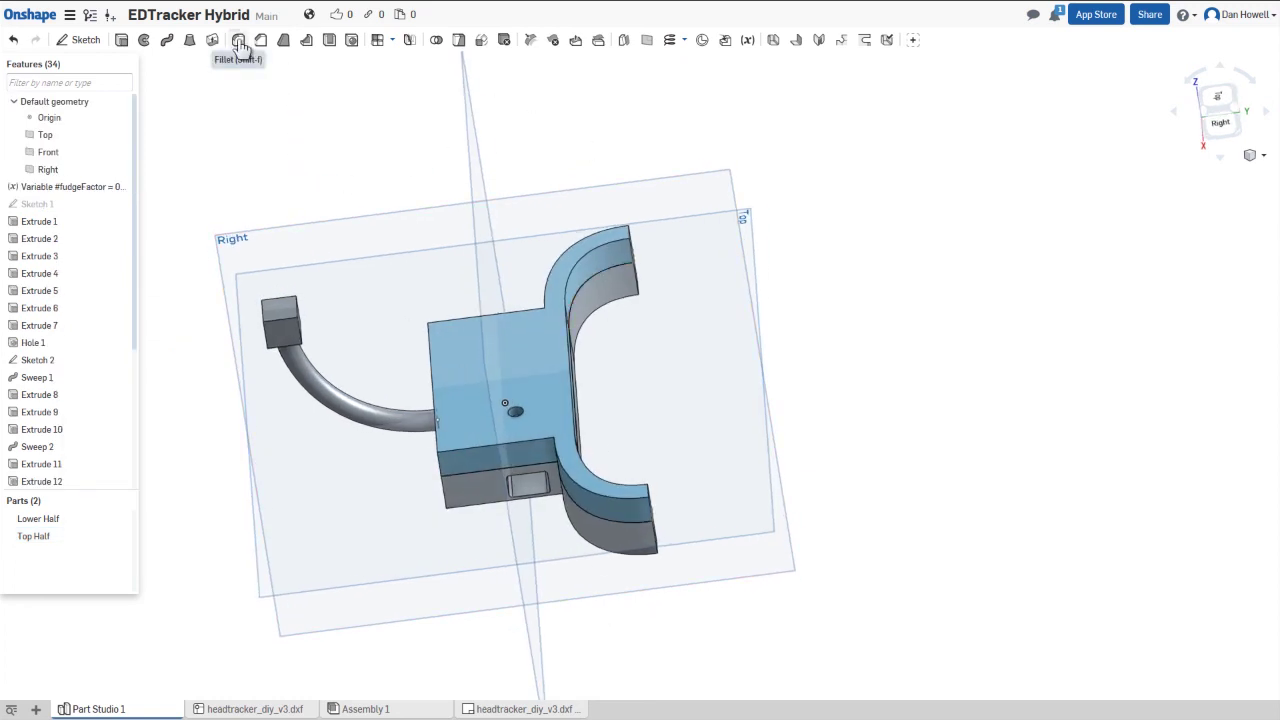
- Start a fillet with a 2 mm radius on the outer edges of Top Half's upper face, including the curved arms
click(239, 42)
right_drag(366, 534, 398, 538)
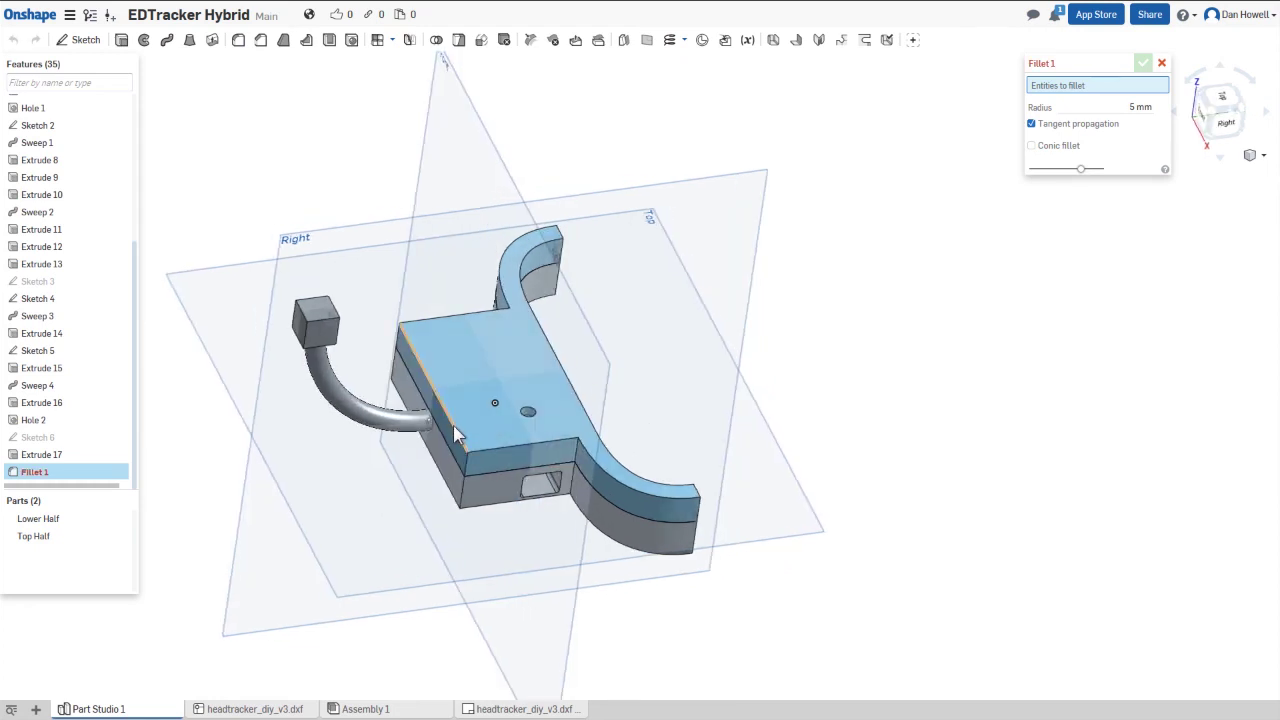
click(490, 452)
click(578, 455)
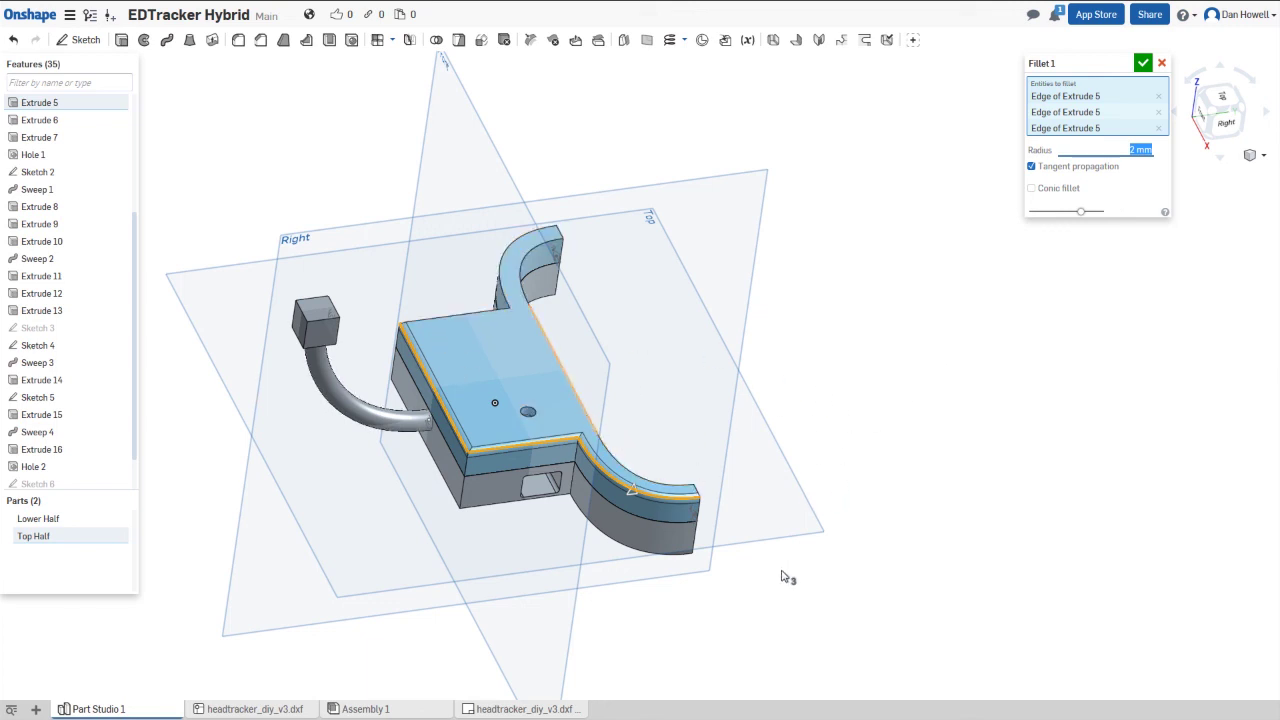
right_drag(780, 626, 521, 583)
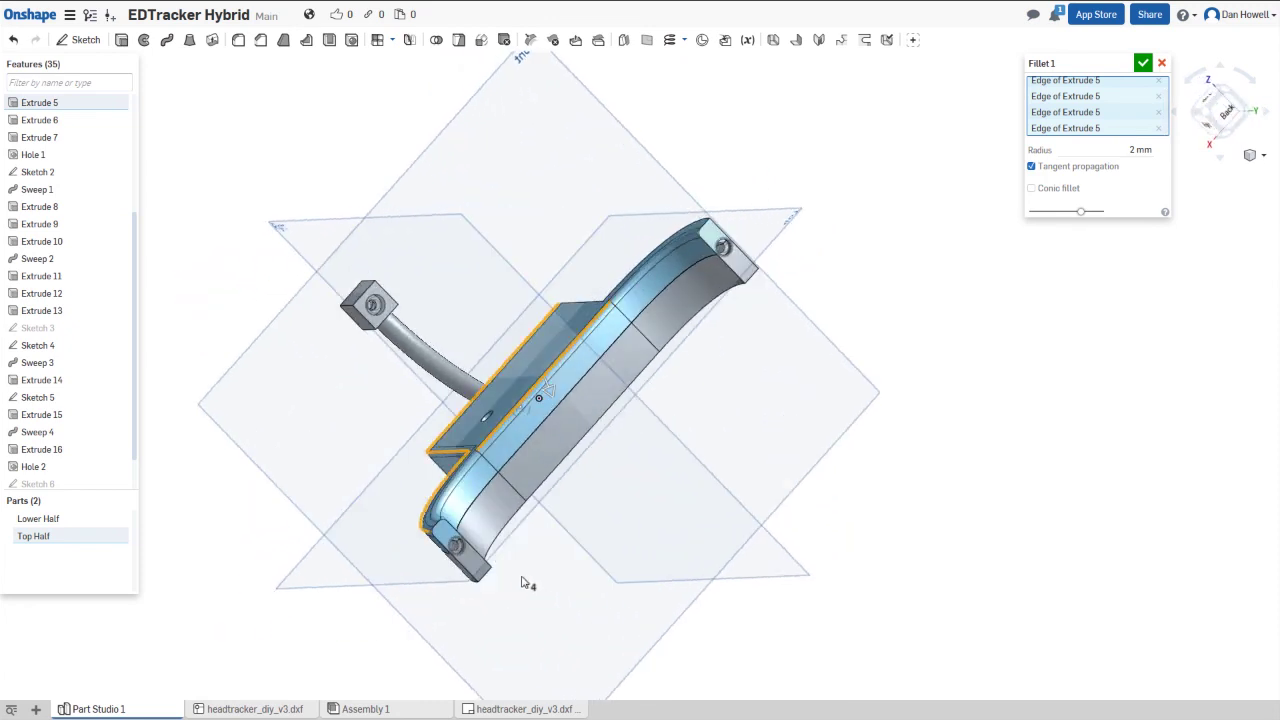
scroll(459, 559, up, 5)
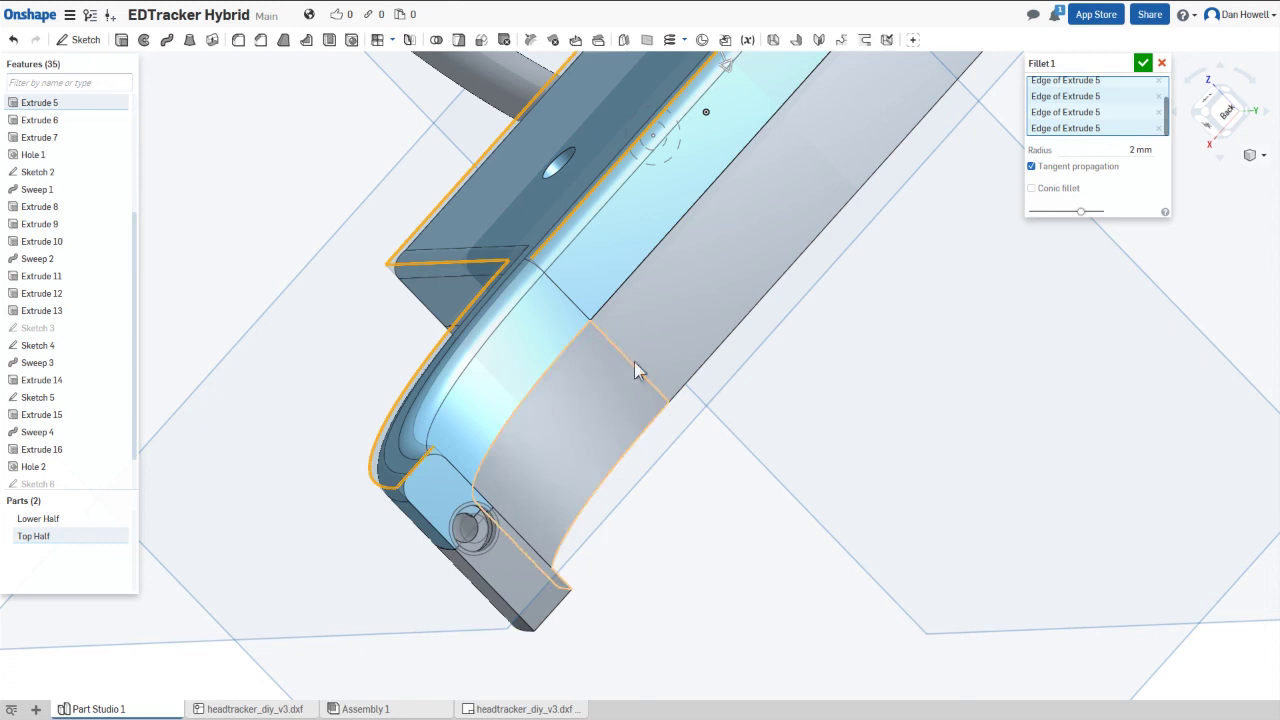
right_drag(770, 196, 477, 497)
scroll(716, 460, down, 3)
right_drag(733, 541, 816, 422)
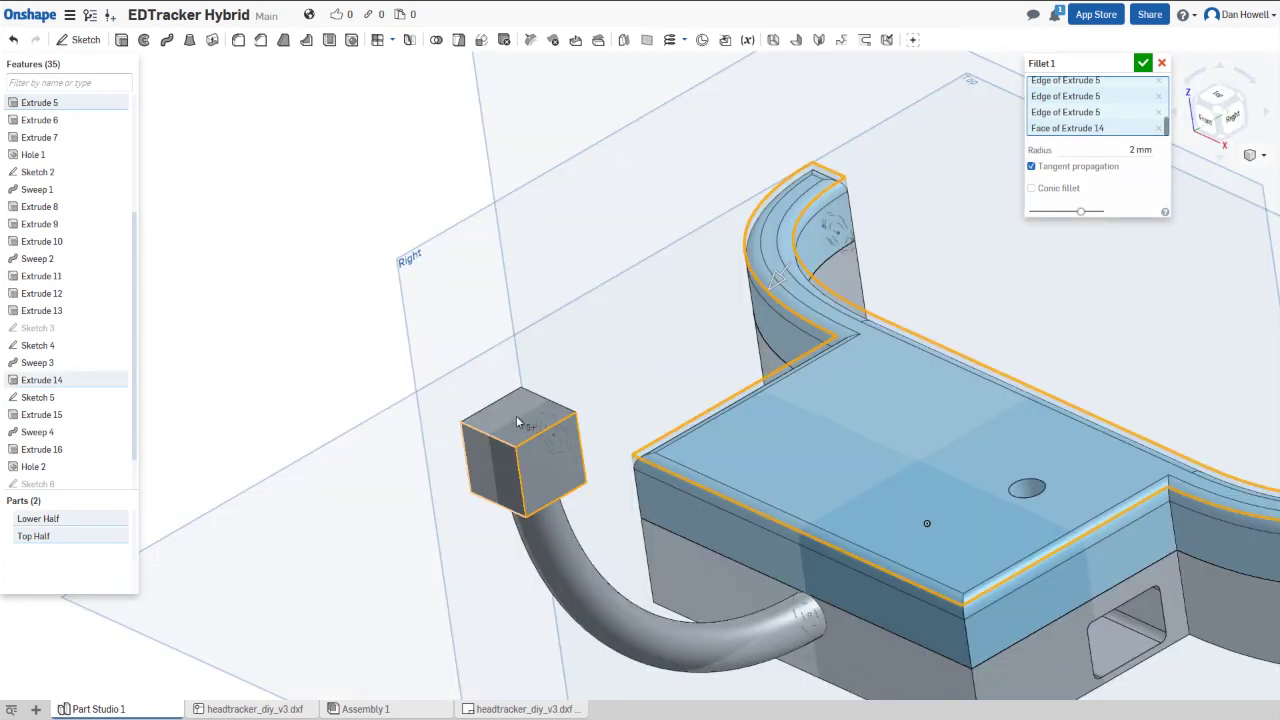
- Add the faces and edges of the block at the tube's end to the 2 mm fillet and apply it
click(518, 421)
right_drag(402, 490, 563, 526)
click(876, 552)
right_drag(872, 540, 706, 256)
right_drag(646, 218, 614, 505)
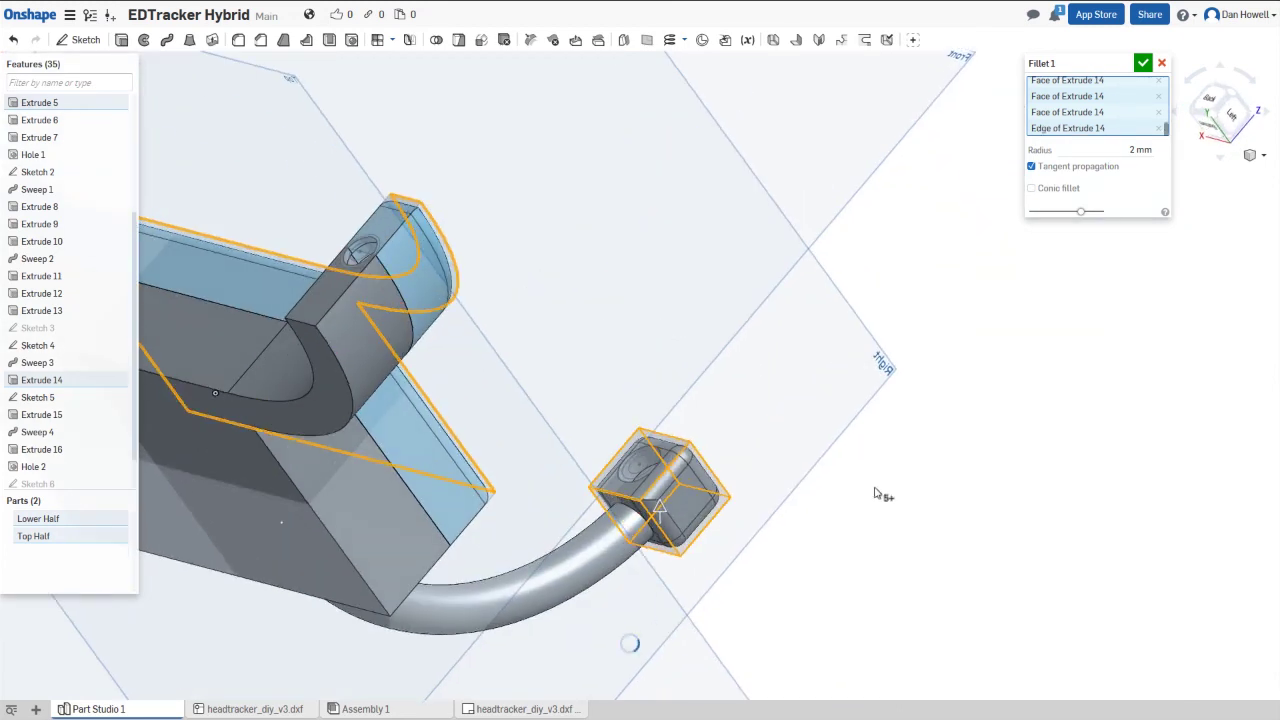
right_drag(868, 492, 738, 513)
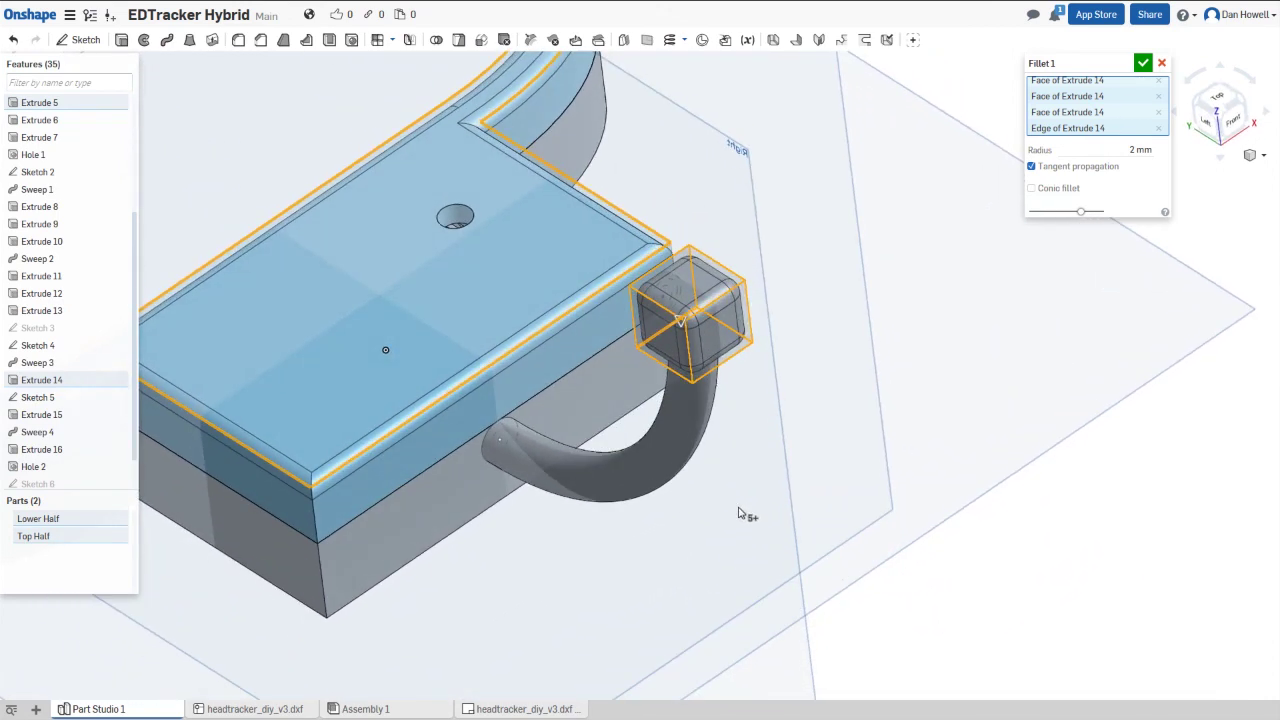
click(1141, 66)
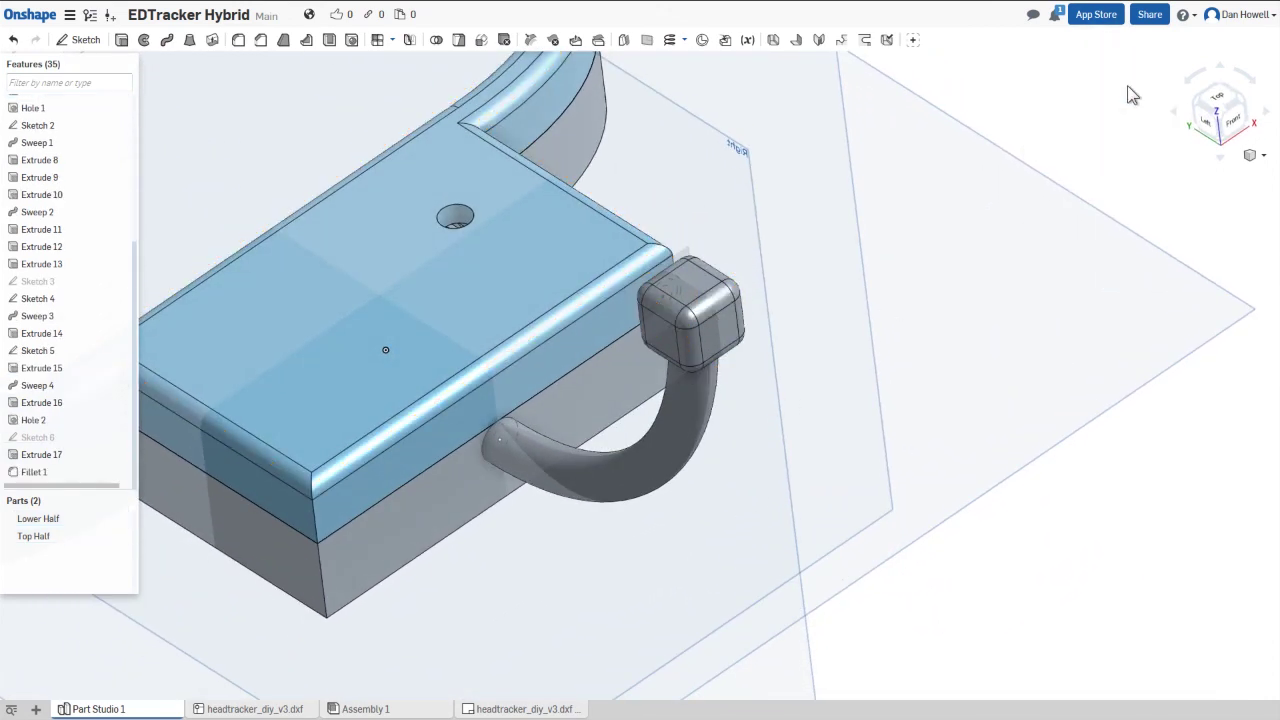
scroll(344, 371, down, 5)
middle_drag(345, 355, 611, 354)
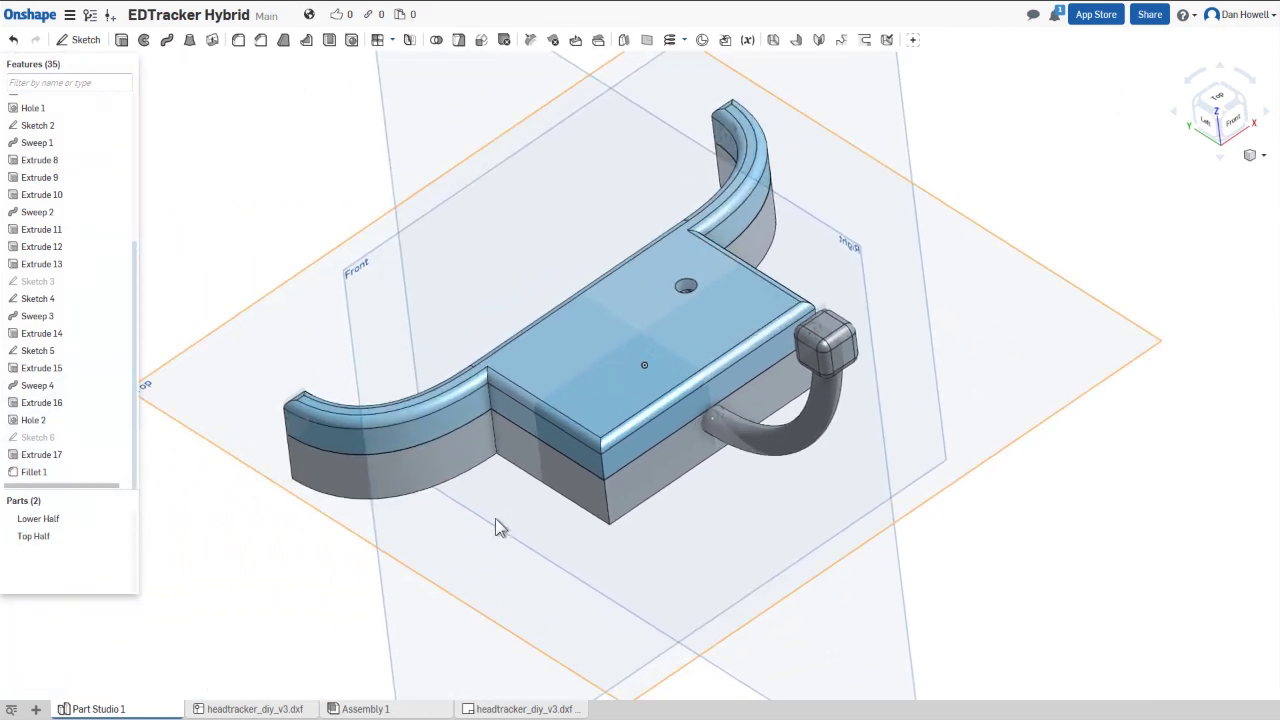
right_drag(500, 528, 543, 444)
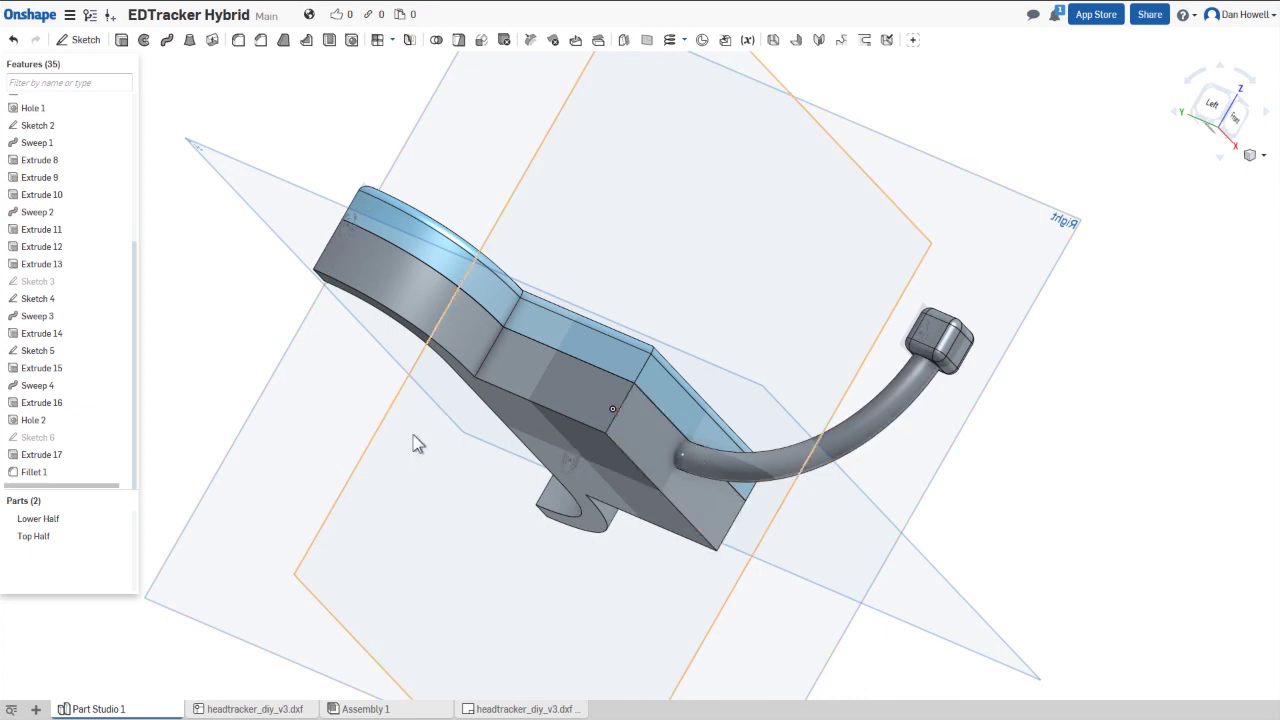
right_drag(447, 455, 498, 532)
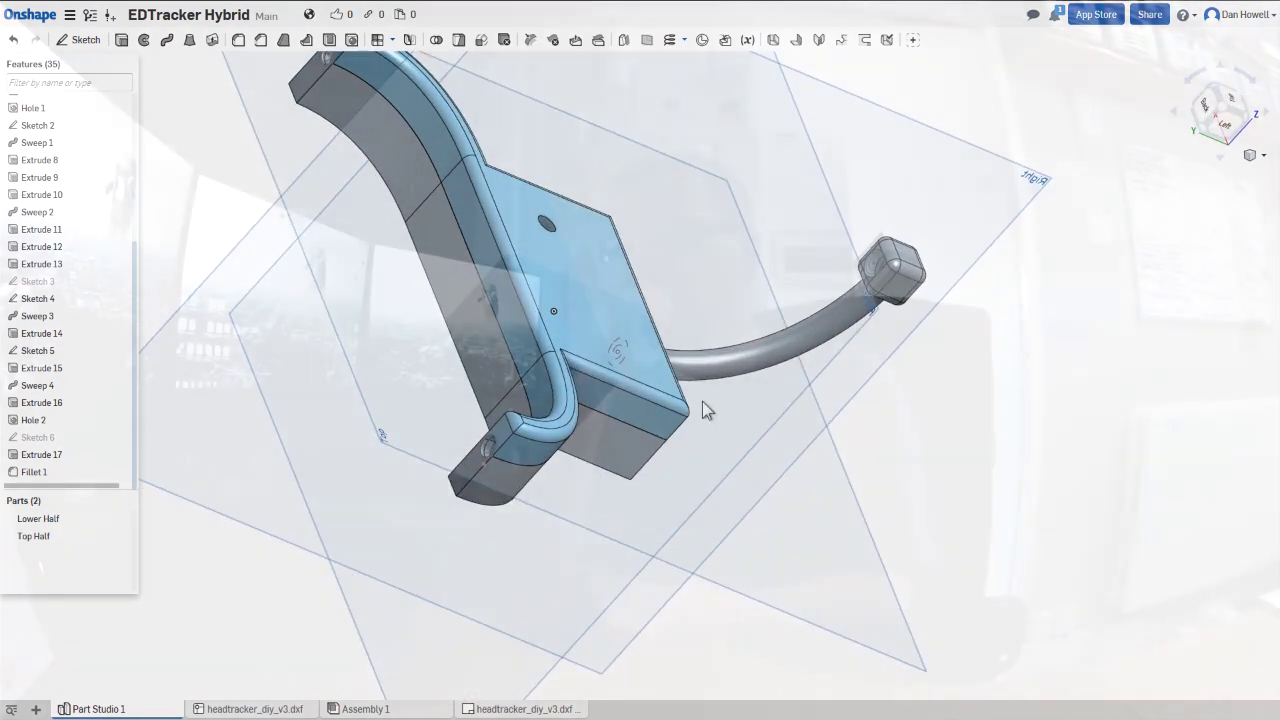